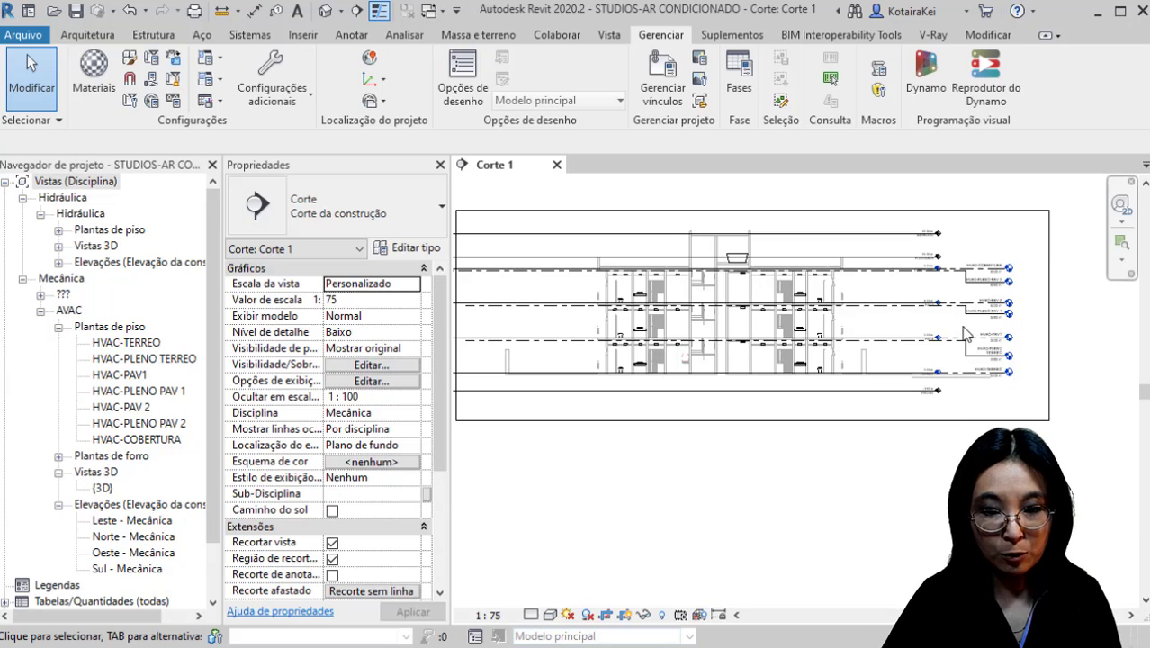
Step: Open the HVAC-TERREO floor plan after checking the HVAC levels in section Corte 1
scroll(1009, 368, up, 3)
scroll(1009, 376, up, 2)
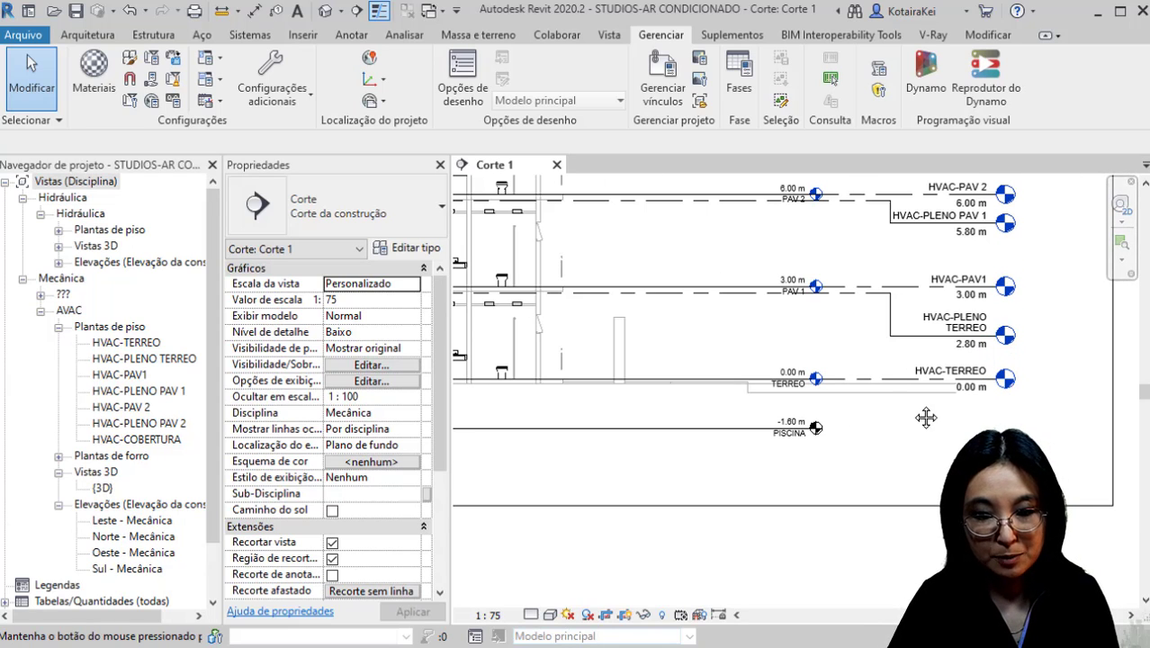
middle_drag(920, 415, 954, 428)
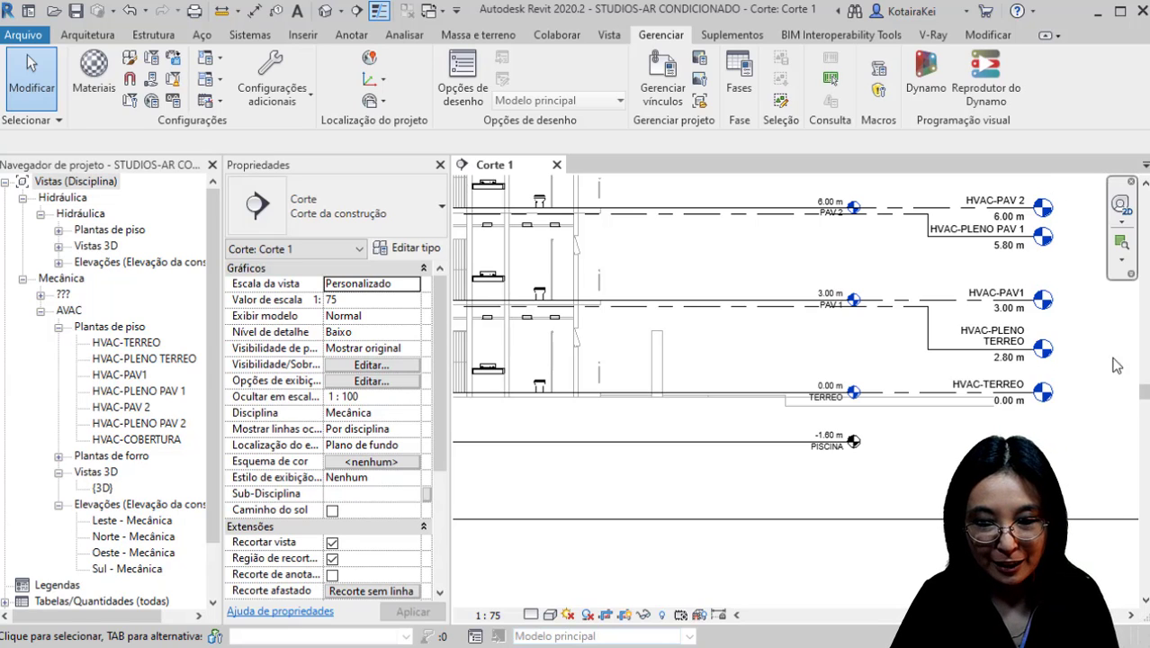
double_click(131, 343)
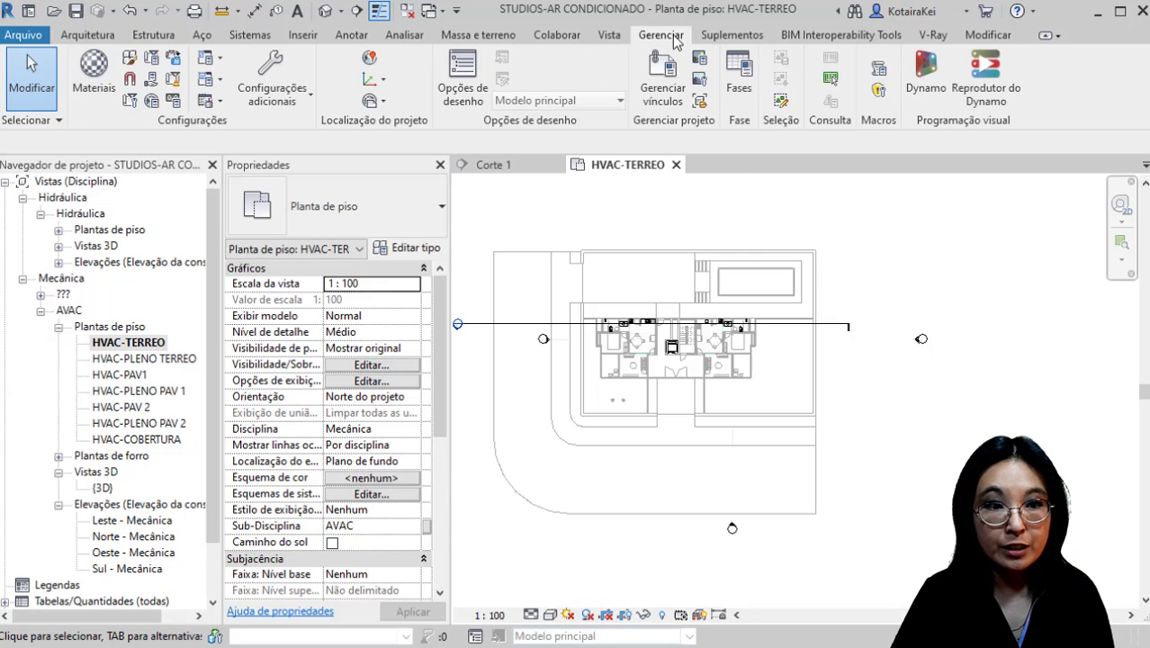
Step: Search for São Paulo, Brasil as the project address through the internet mapping service and check the project marker on the map
click(371, 64)
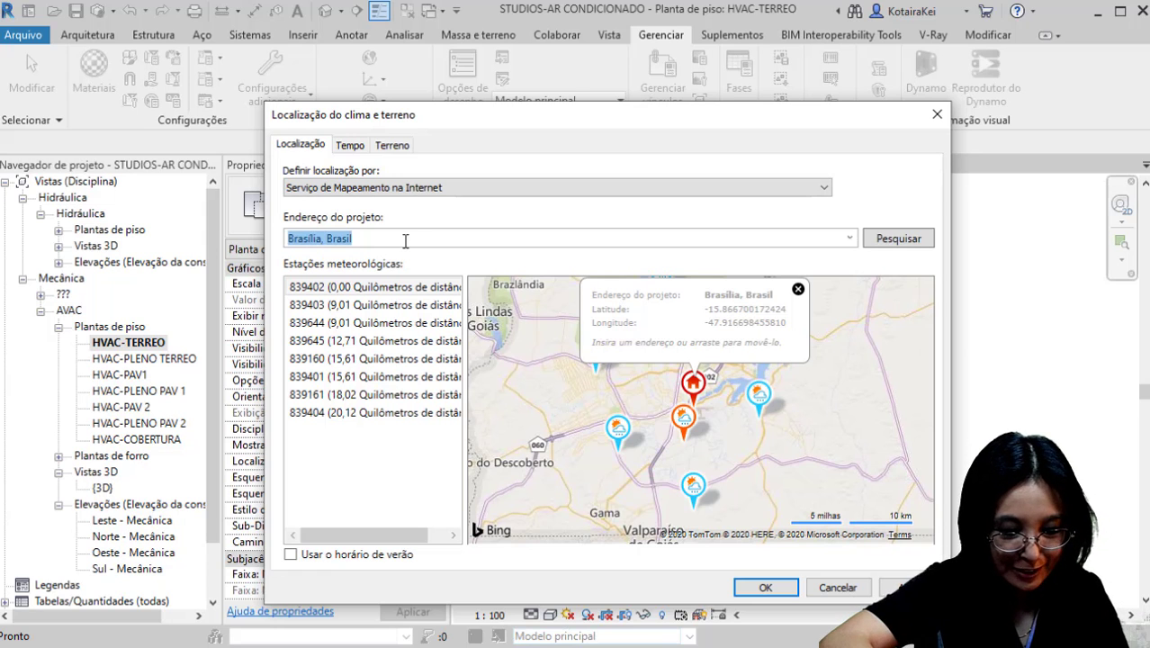
text(SÃO)
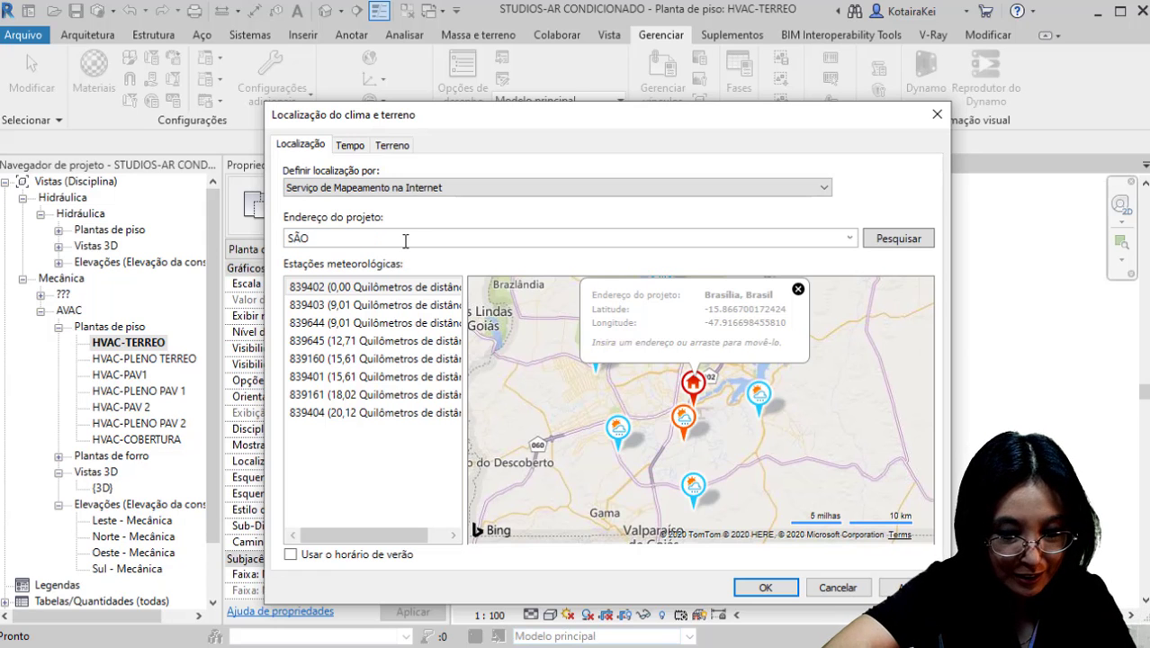
key(Return)
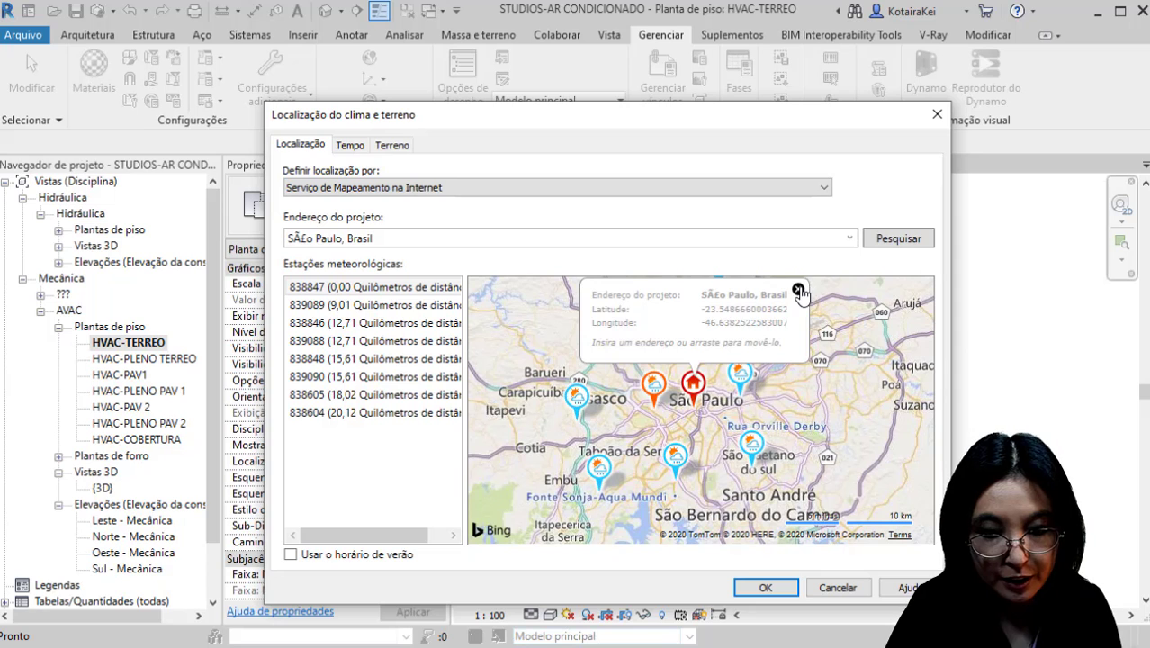
click(797, 289)
mouse_move(692, 389)
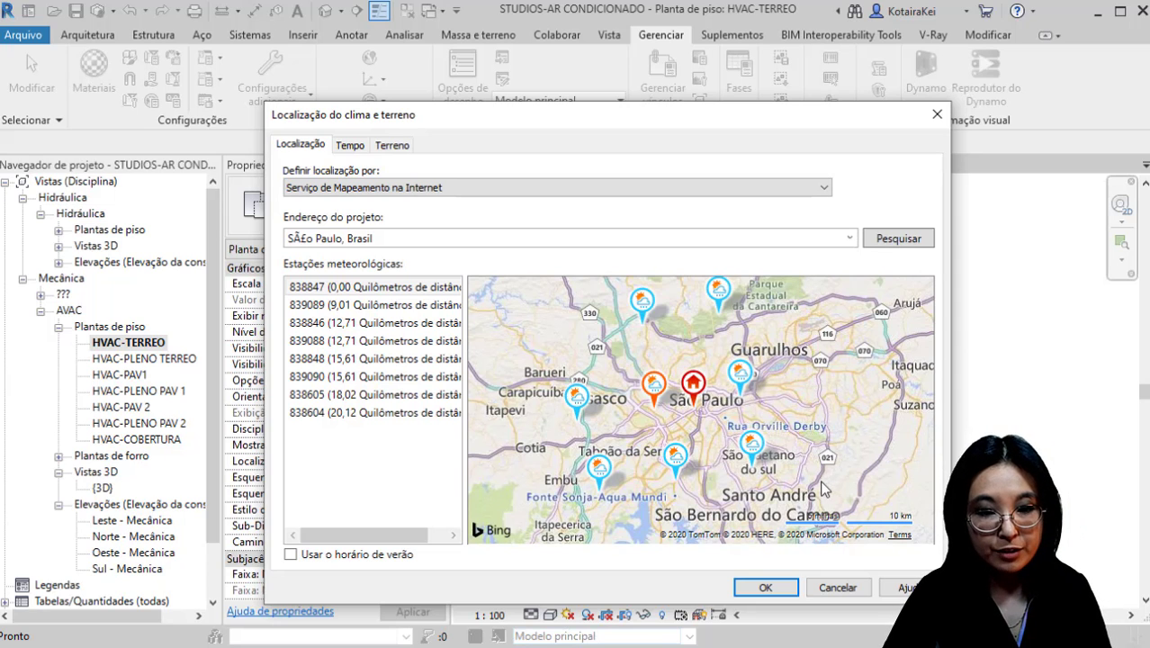
click(699, 421)
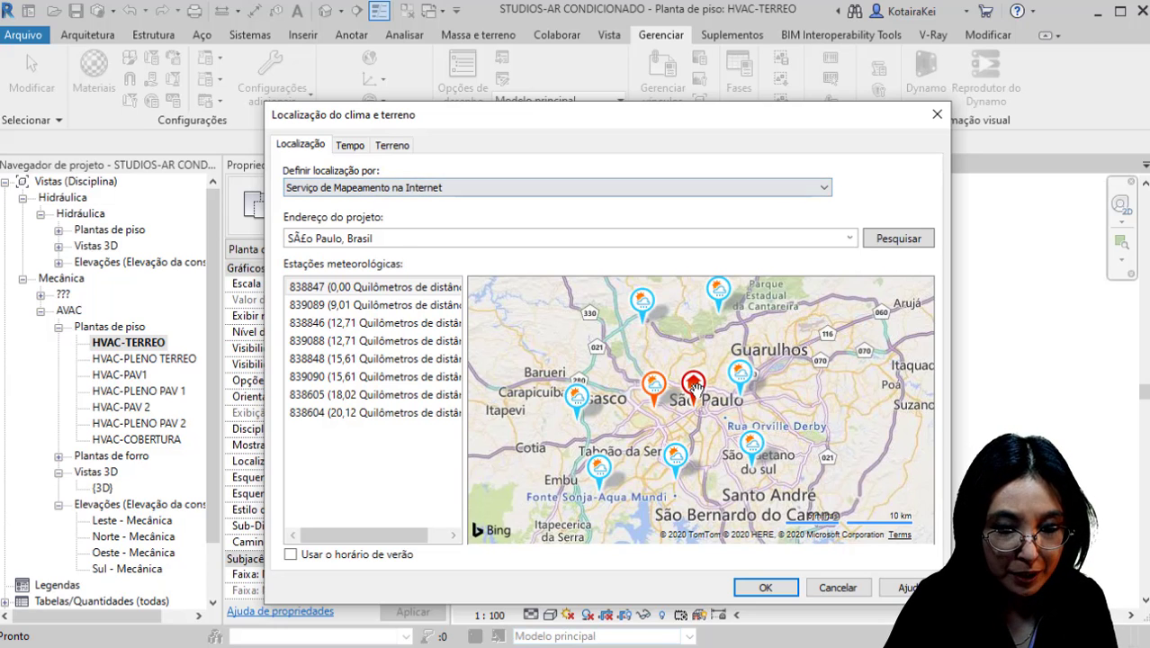
mouse_move(703, 387)
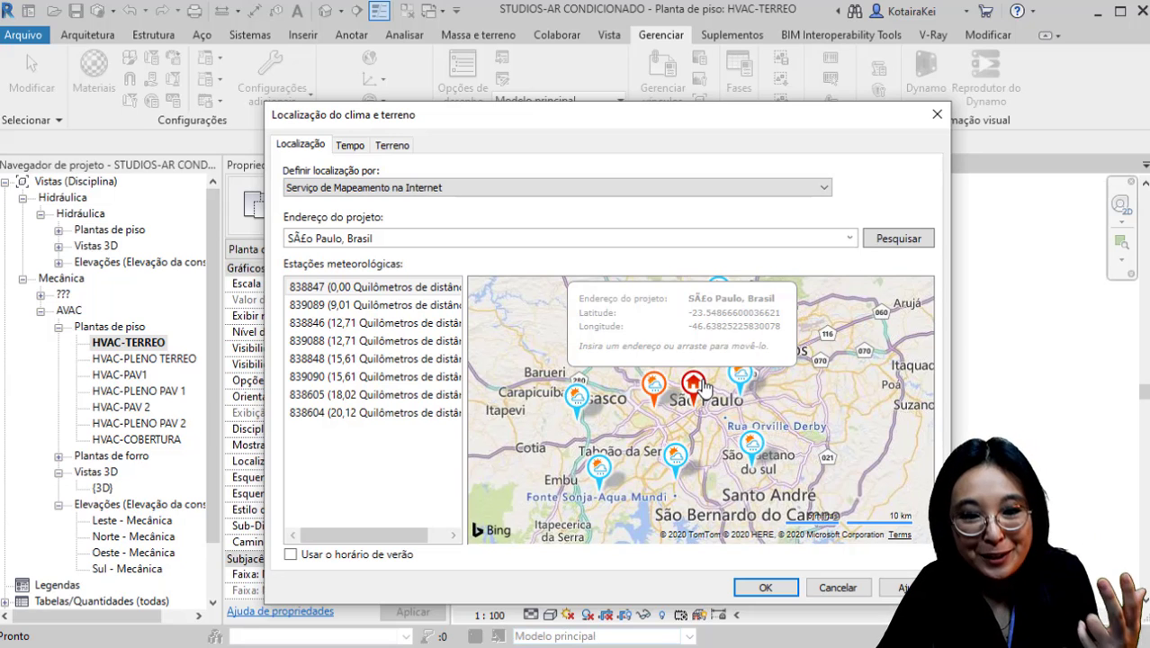
click(693, 387)
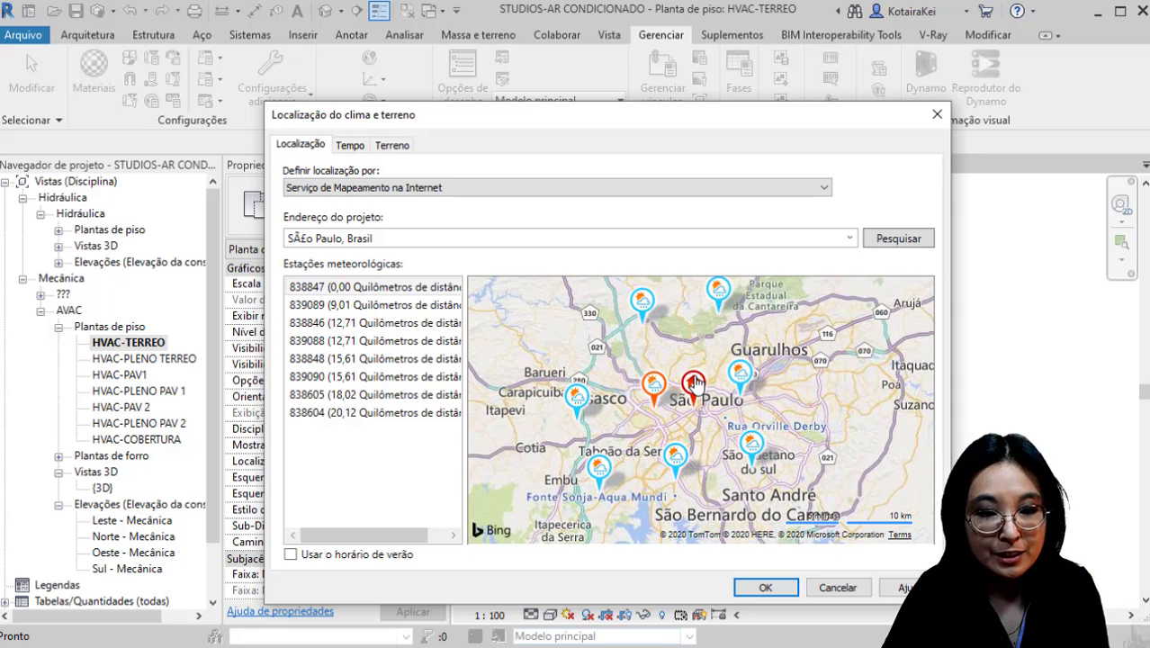
mouse_move(695, 387)
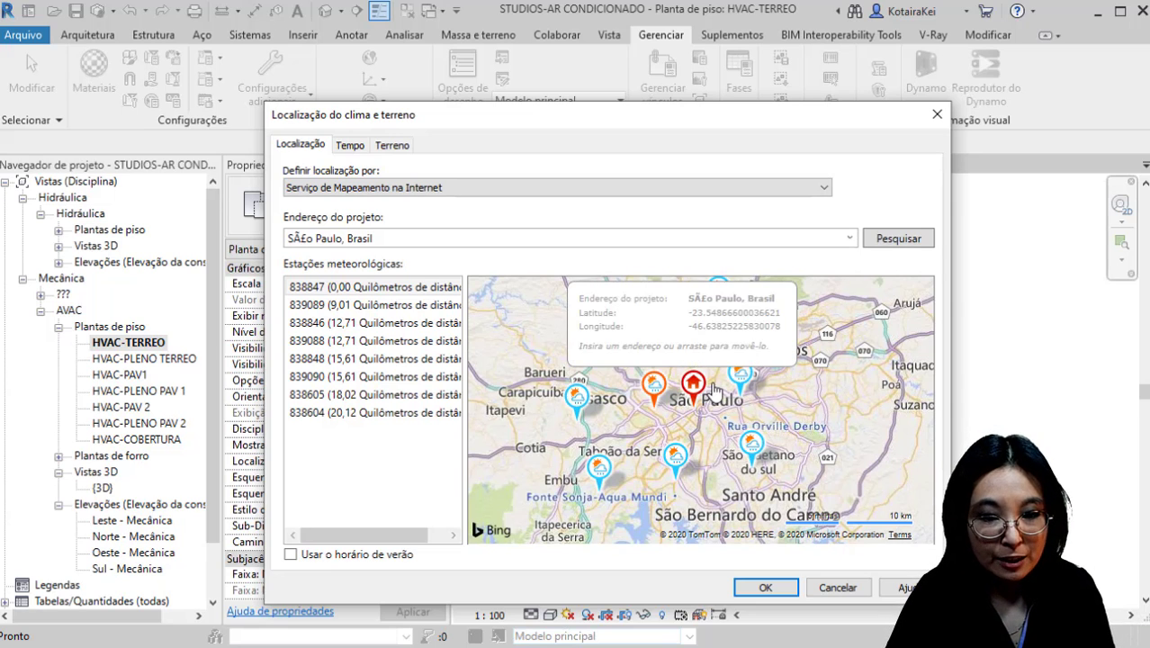
click(706, 387)
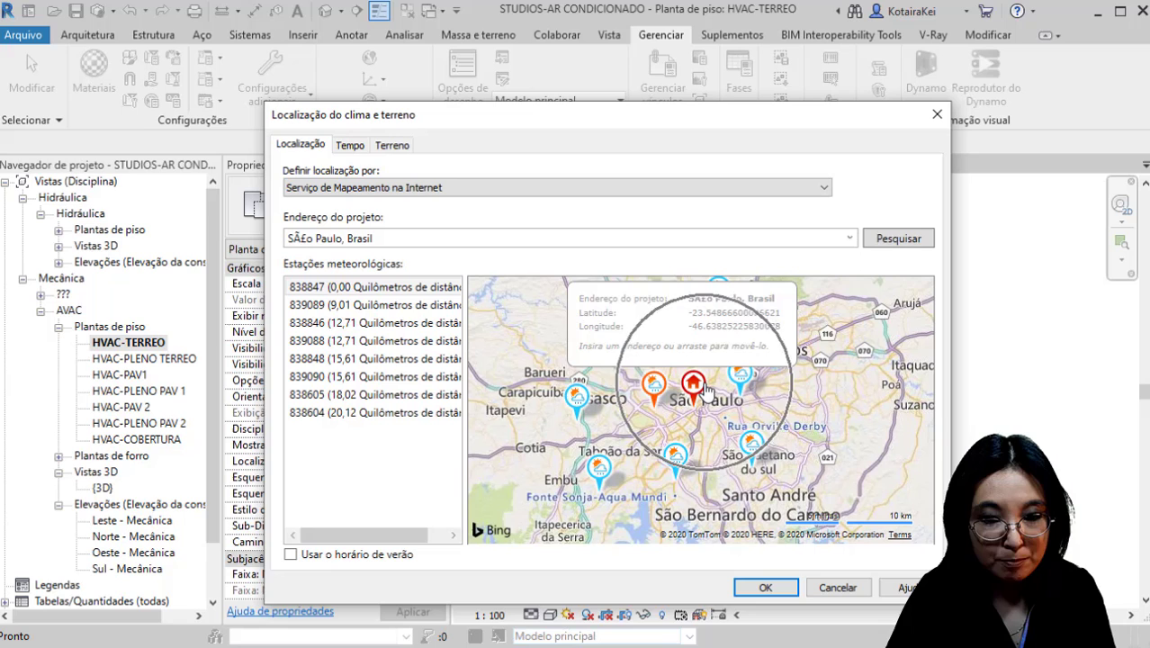
click(338, 239)
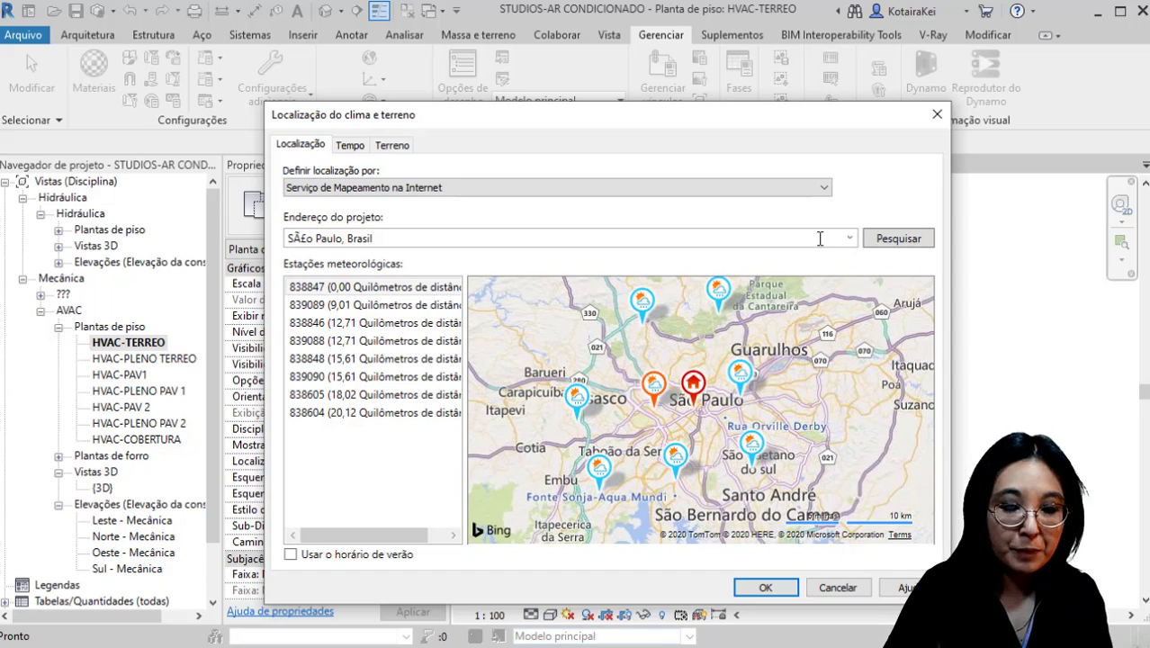
Step: Define the project location by the default city list (Lista de cidades padrão) and choose São Paulo, Brasil as the city
click(622, 190)
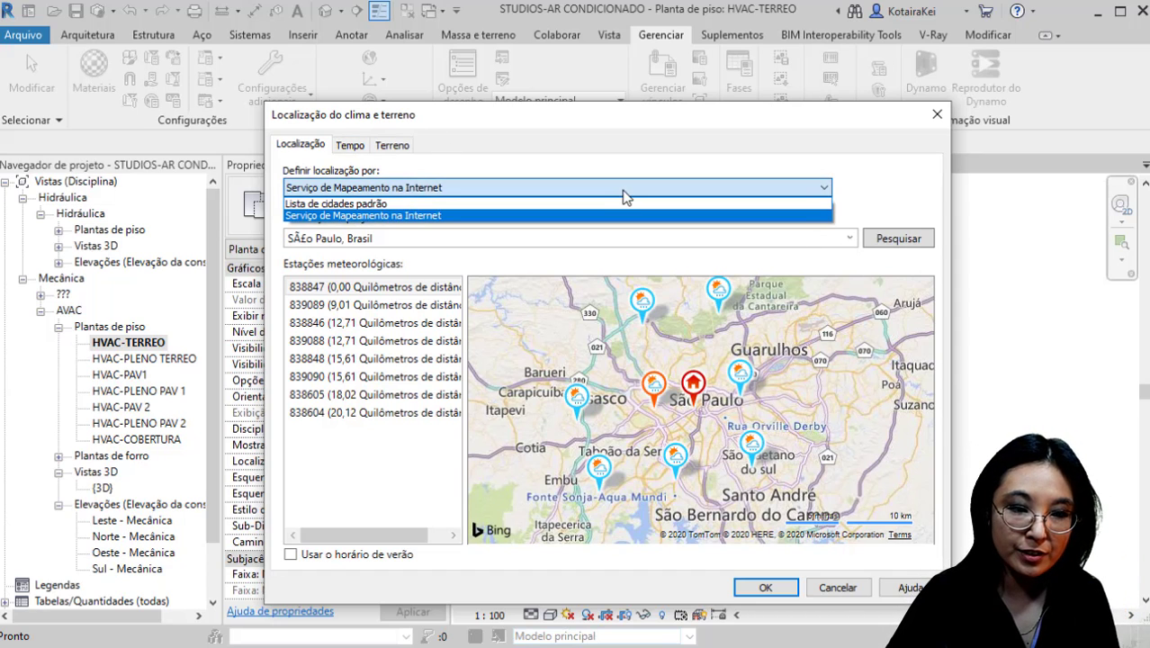
click(375, 206)
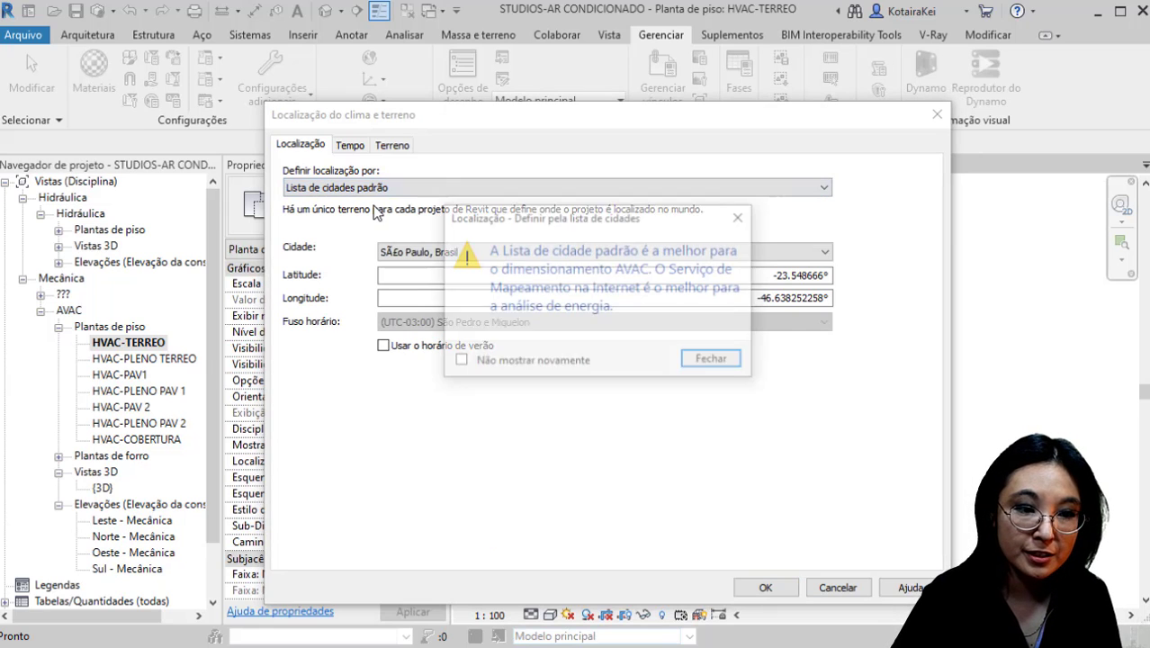
click(741, 216)
click(789, 256)
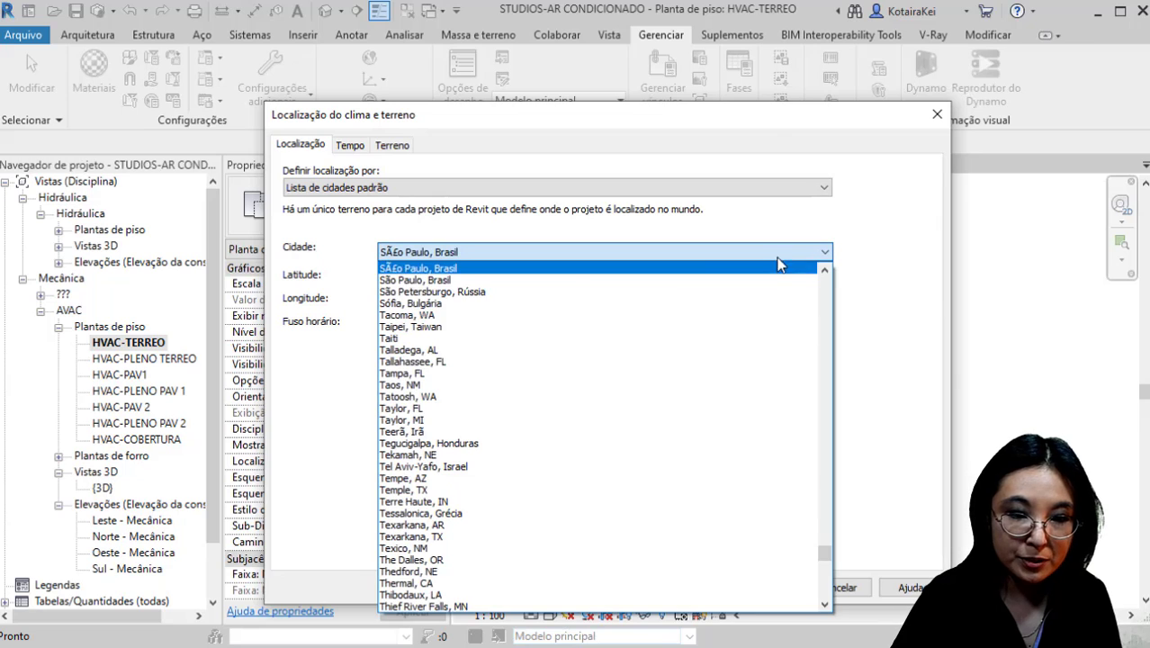
click(490, 280)
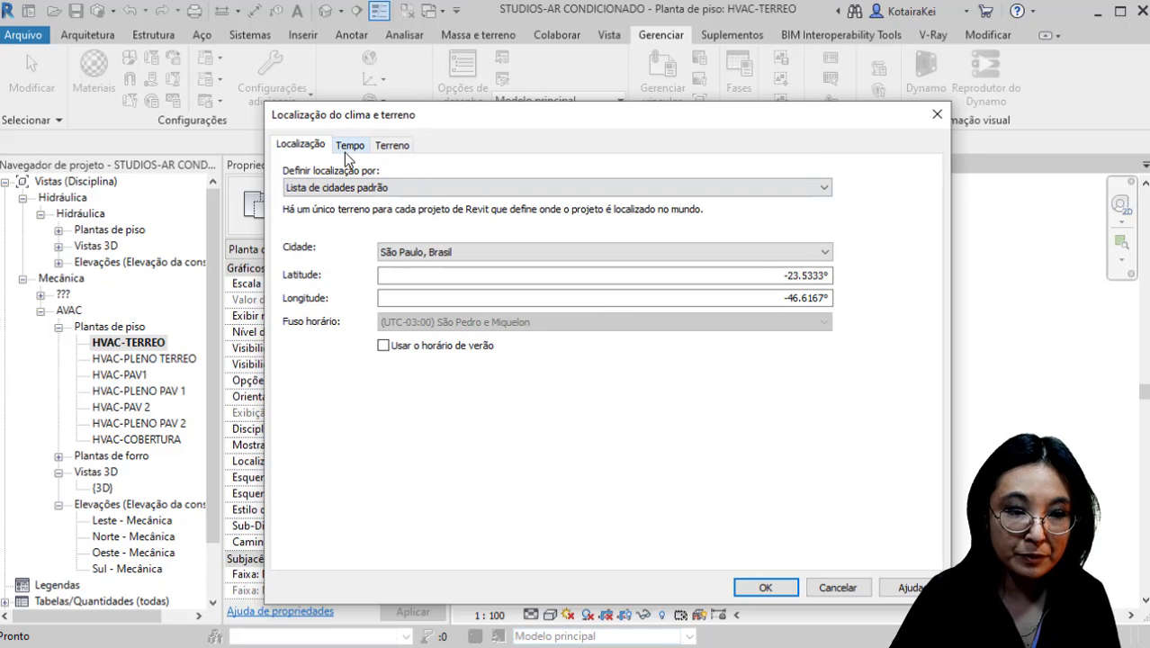
click(471, 258)
click(472, 256)
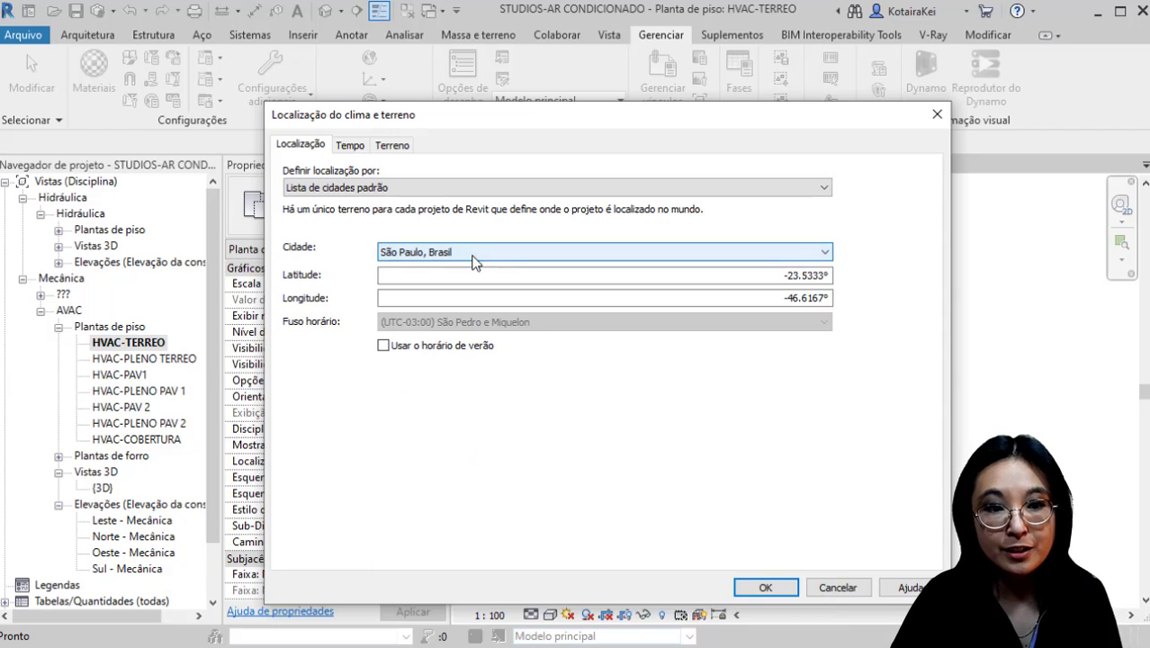
Step: Examine the monthly cooling design temperatures with the nearest weather station option turned off, then turn it back on
click(359, 149)
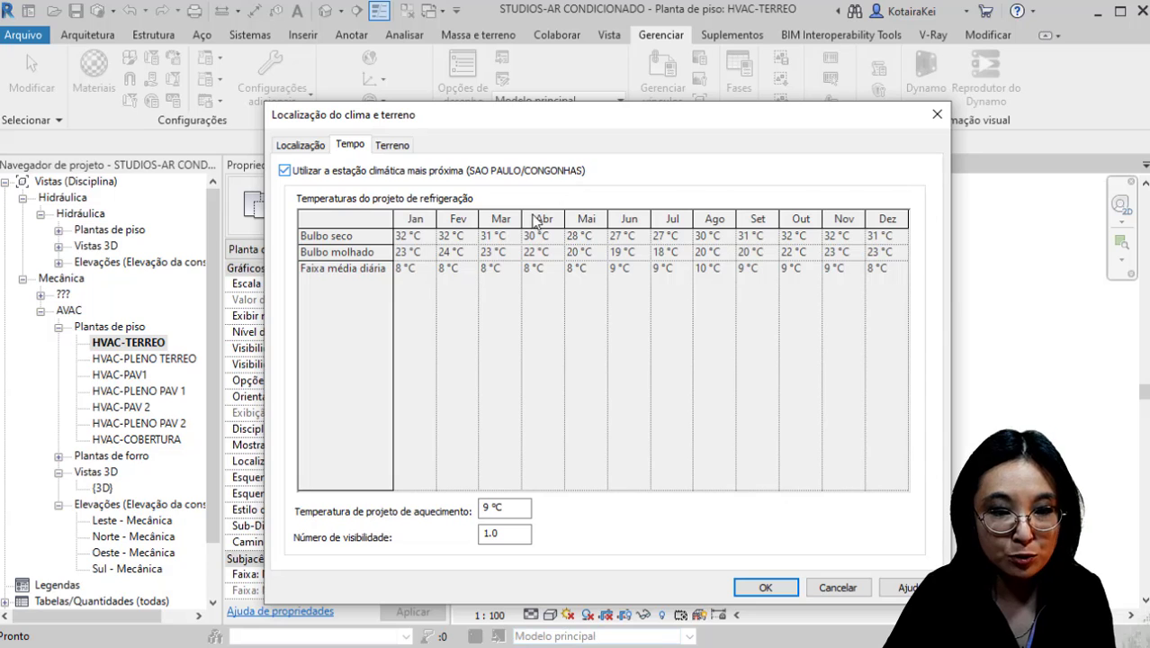
click(285, 171)
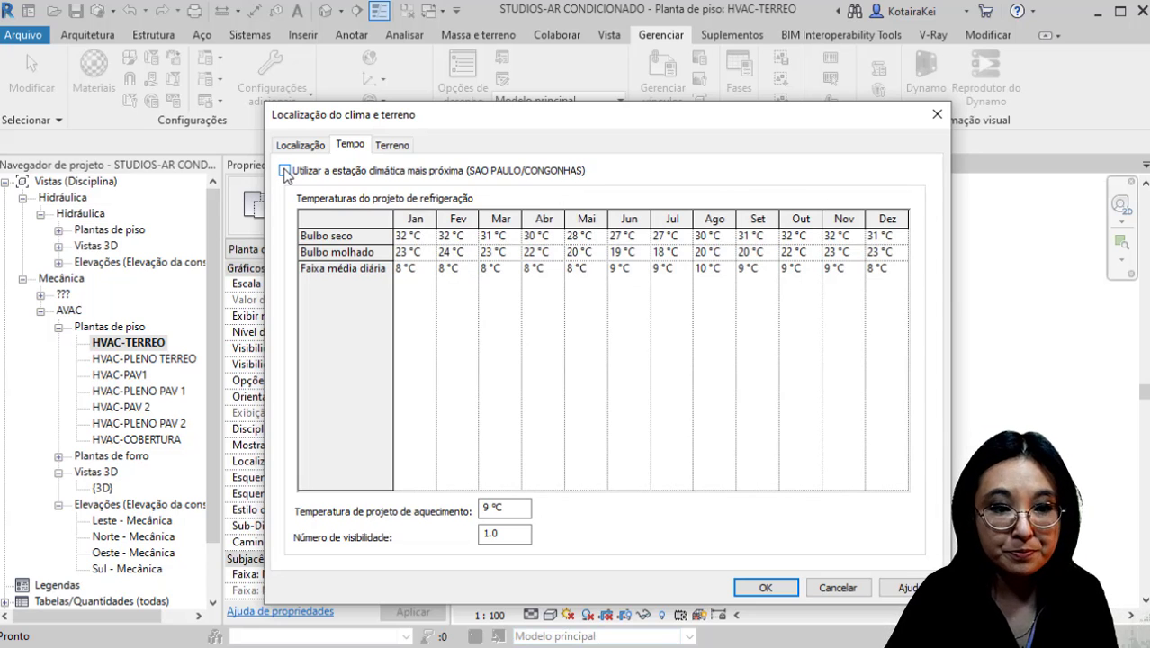
click(412, 236)
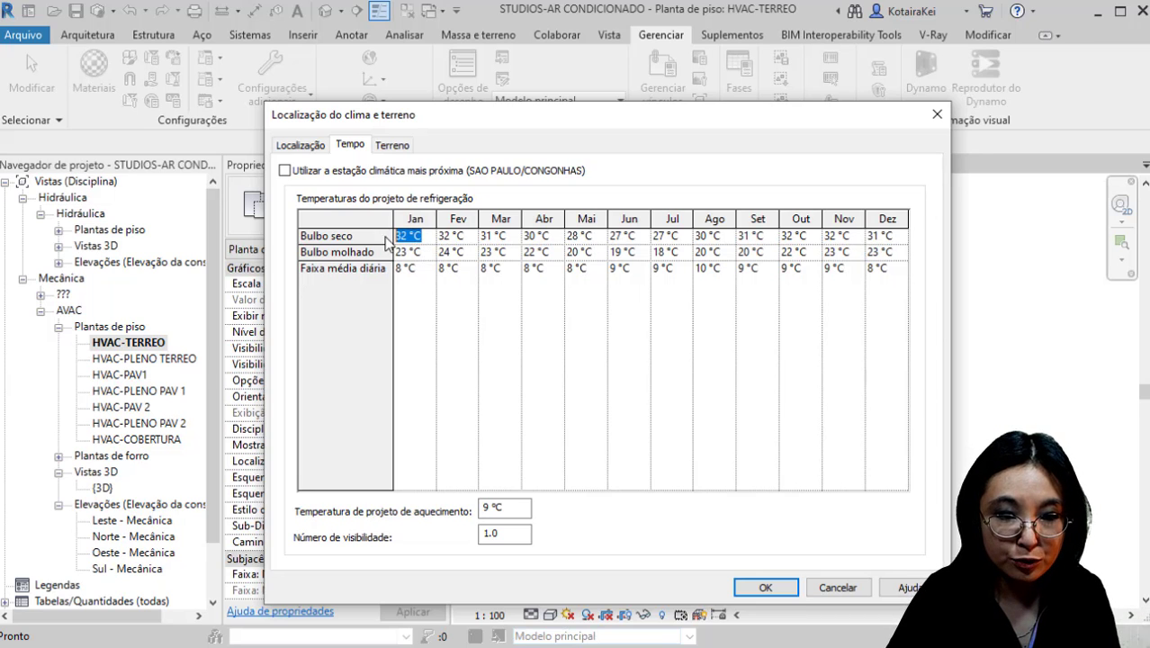
click(405, 253)
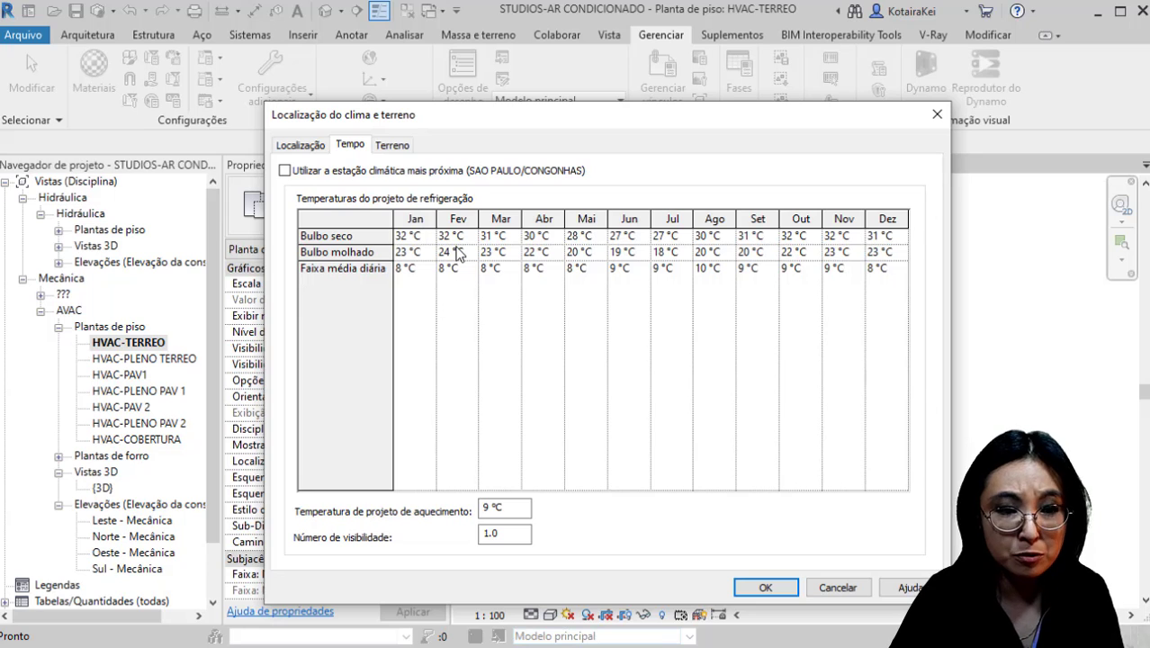
click(422, 273)
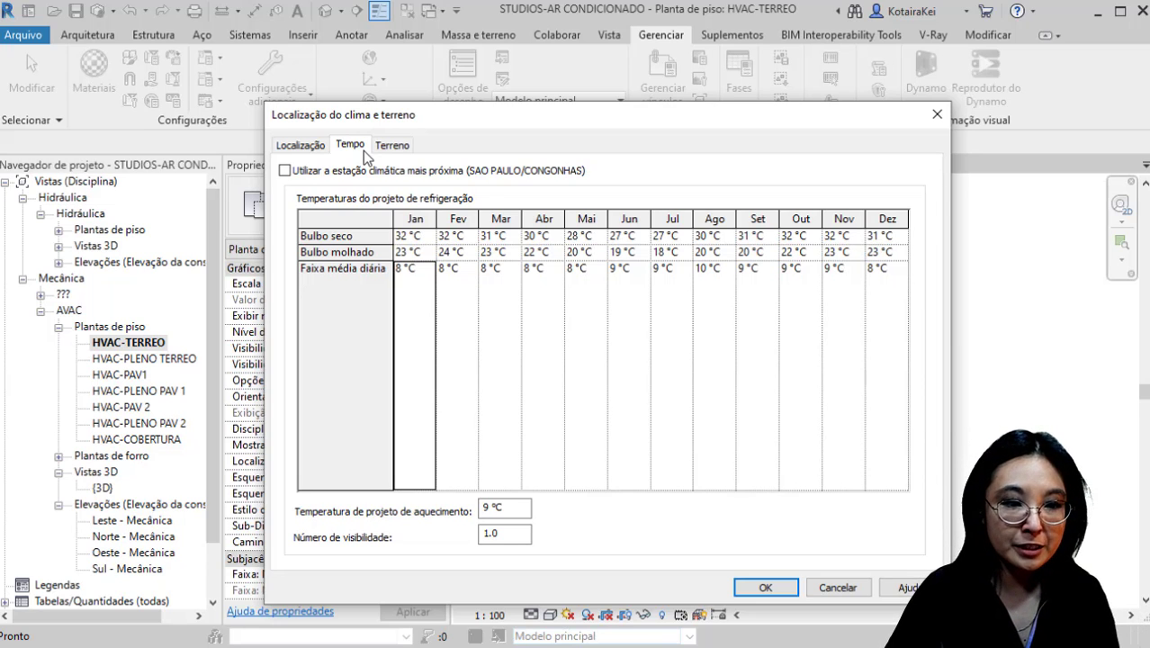
click(284, 170)
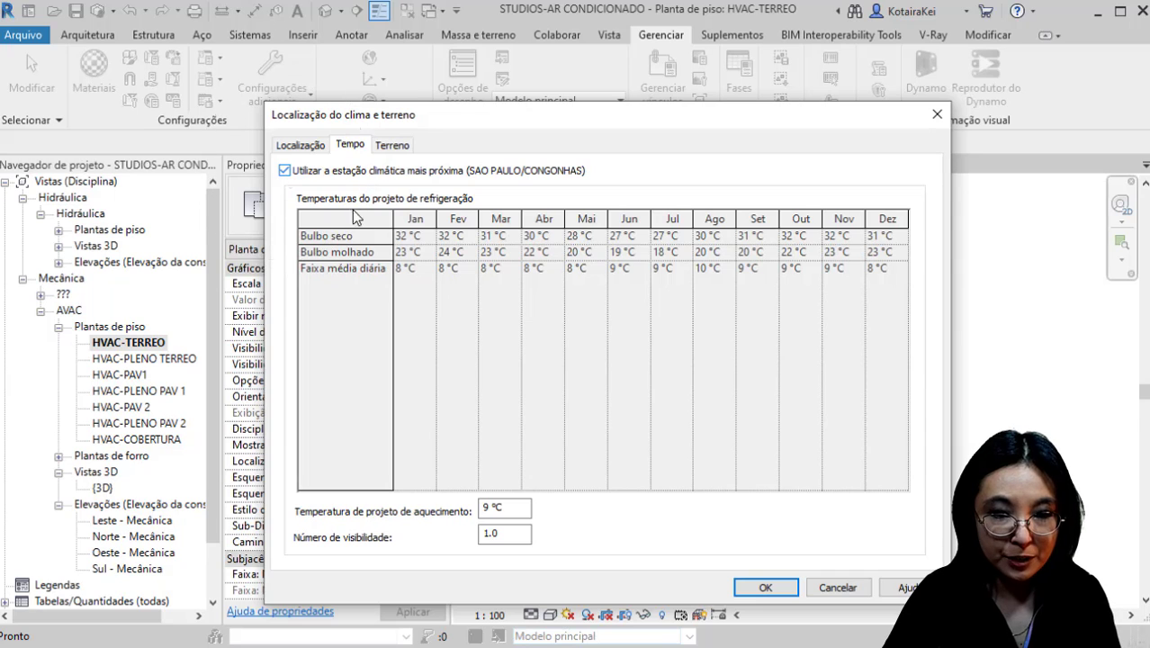
Step: Disable the nearest weather station data and set January's dry-bulb temperature to 35 °C
click(285, 170)
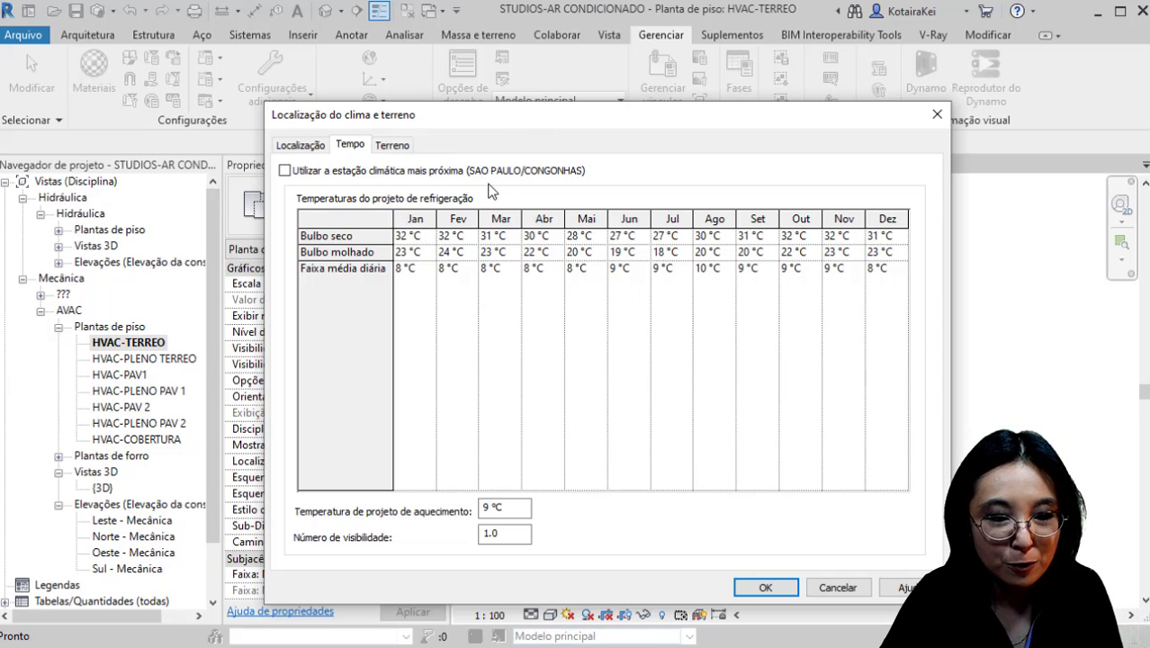
click(410, 240)
drag(424, 237, 381, 237)
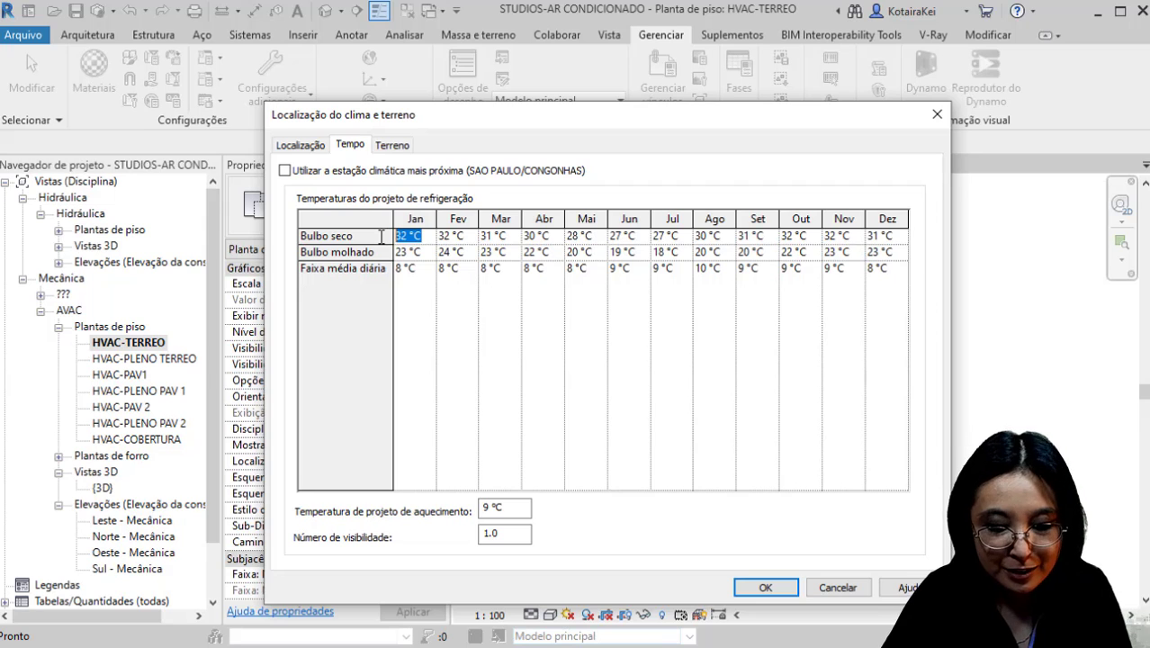
text(35)
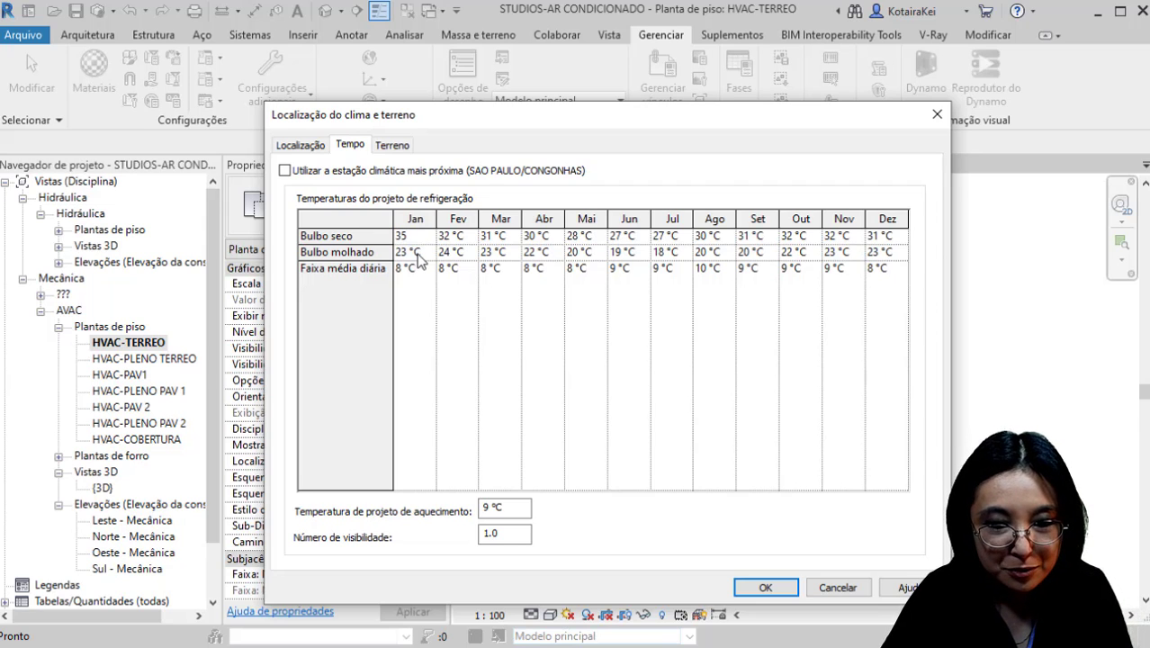
key(Return)
click(414, 241)
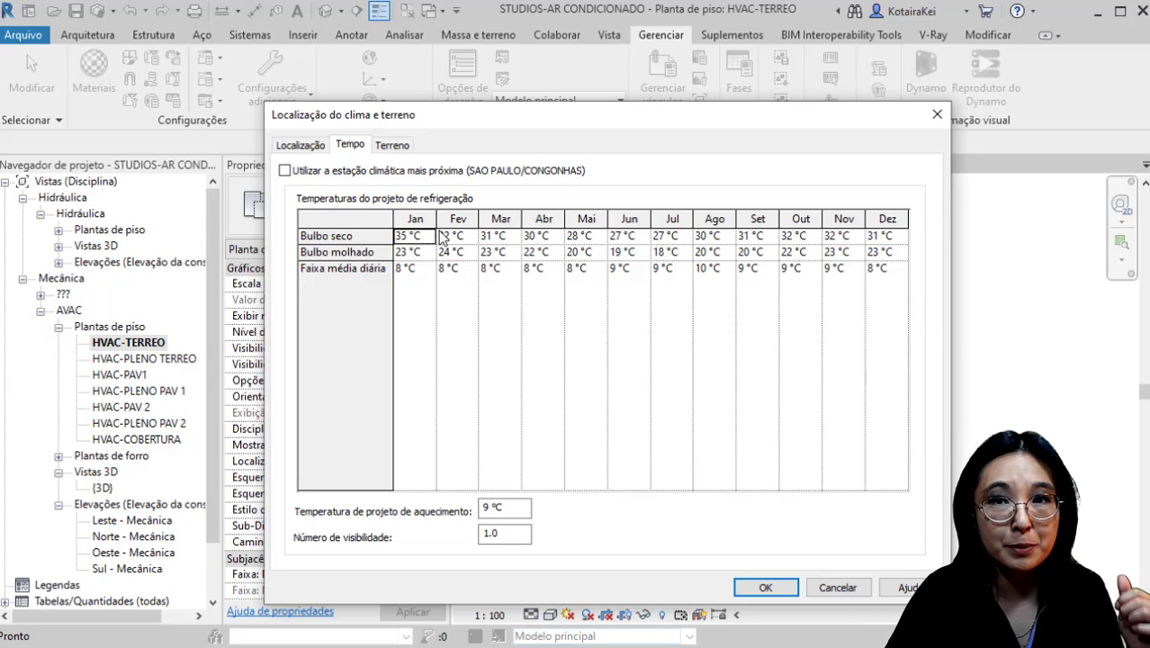
Step: Re-enable the nearest weather station data and apply the location settings, reopening them briefly for a check
click(330, 170)
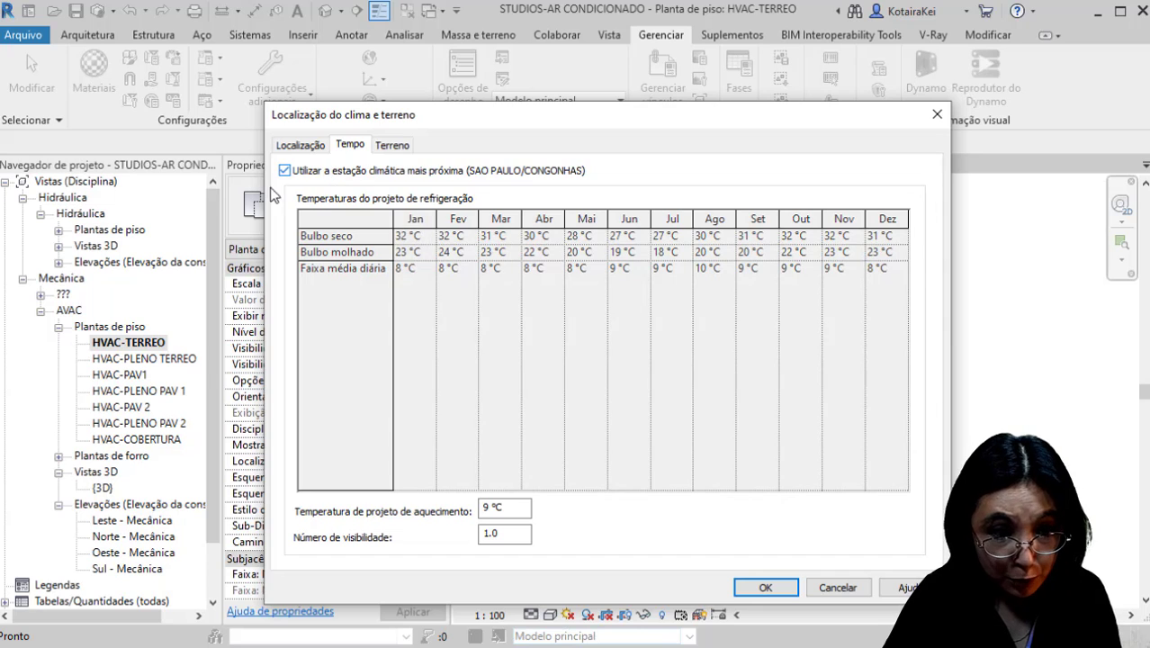
click(502, 169)
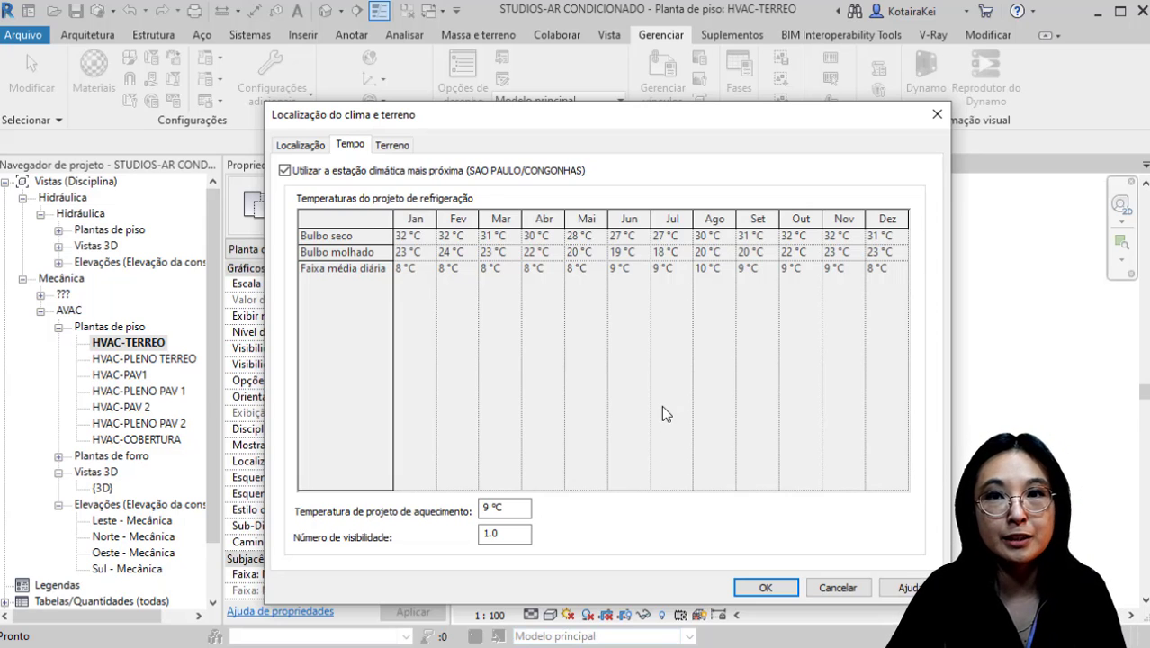
click(764, 587)
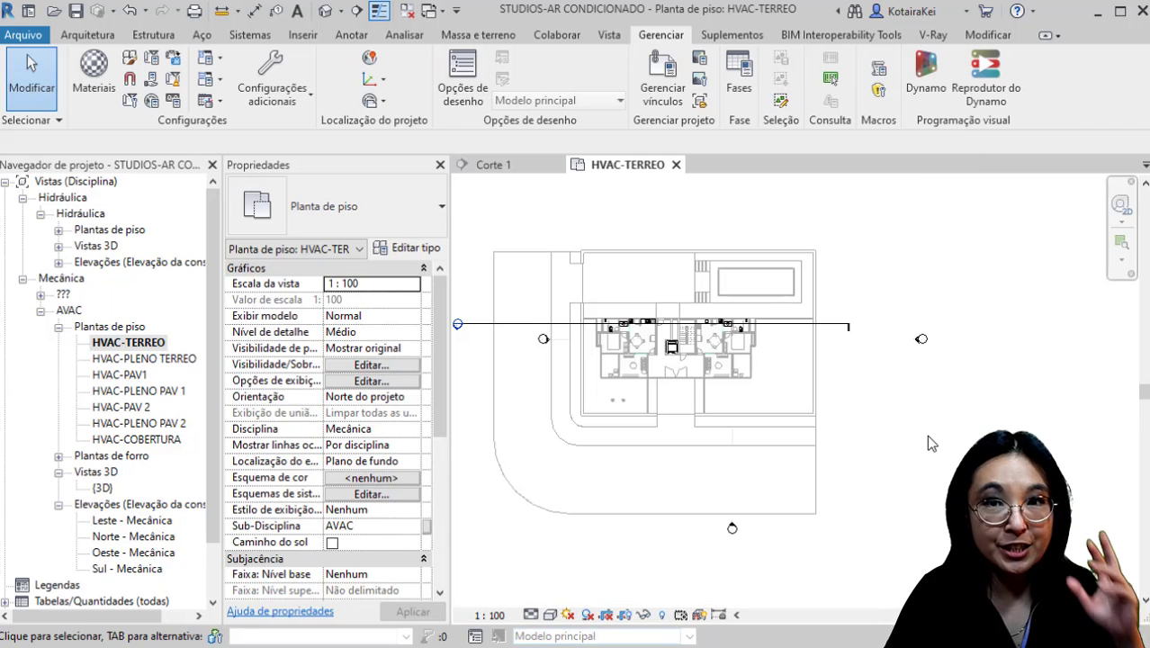
click(374, 67)
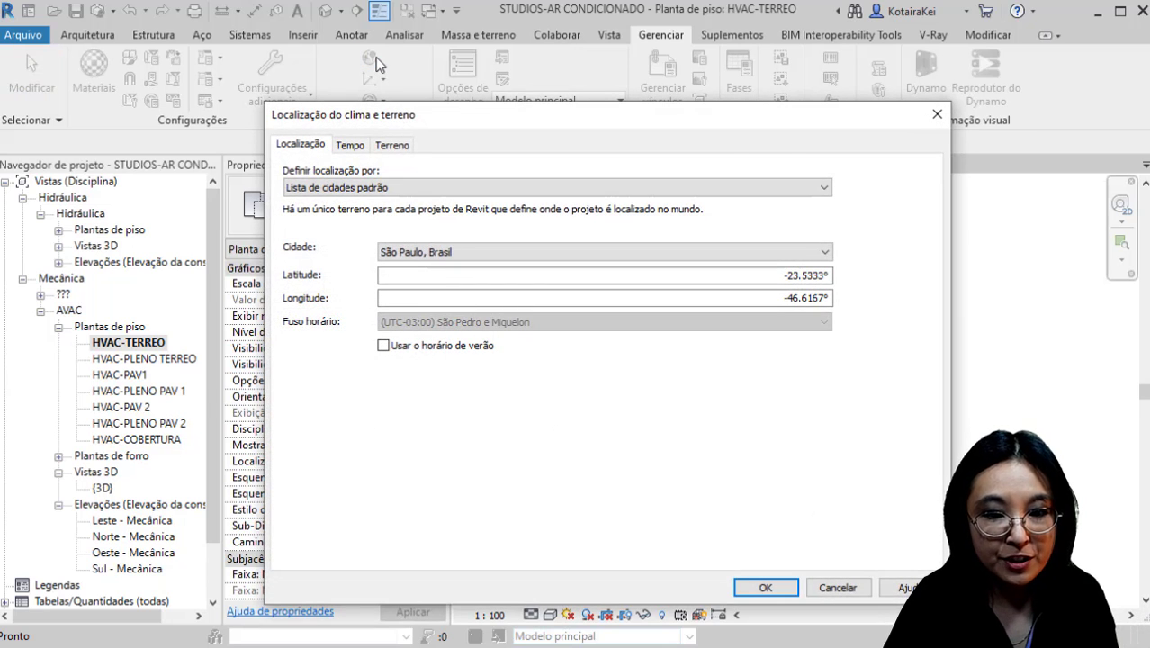
click(935, 115)
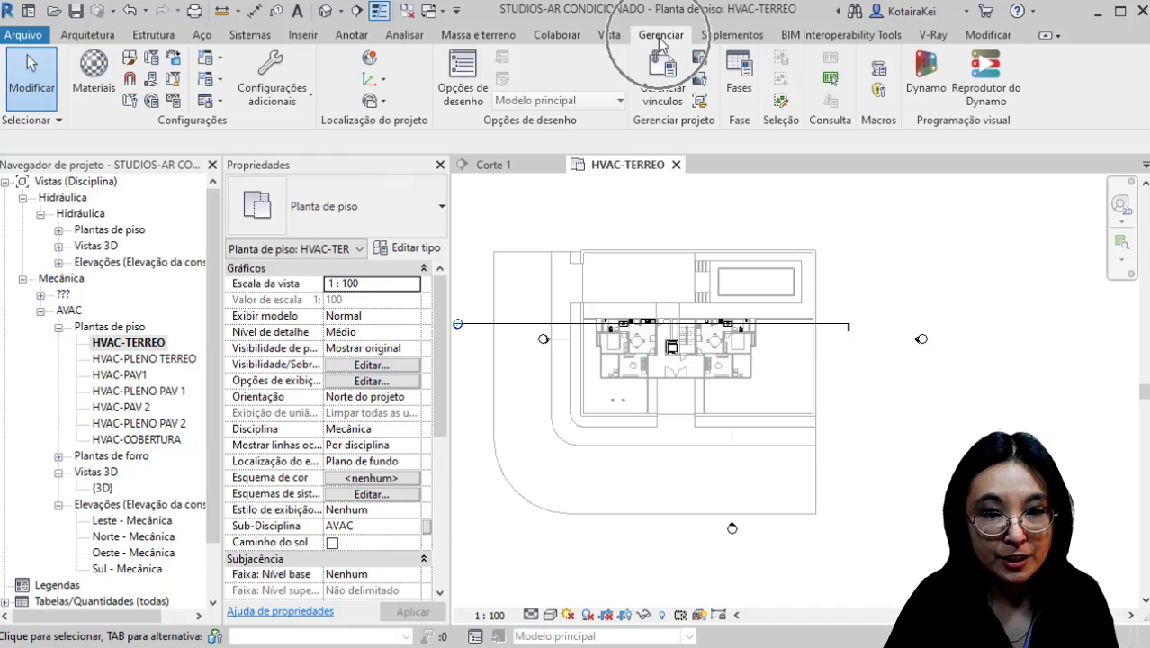
Step: Try to rotate the project's true north (Rotacionar o norte verdadeiro) in the HVAC-TERREO plan
click(387, 102)
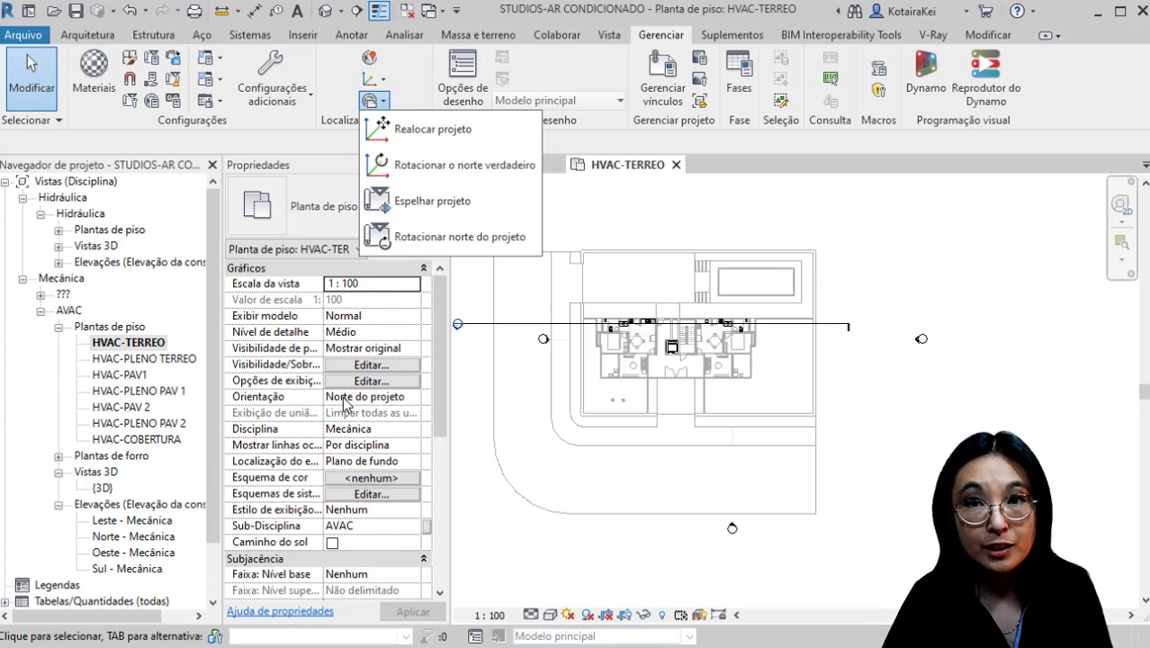
click(516, 174)
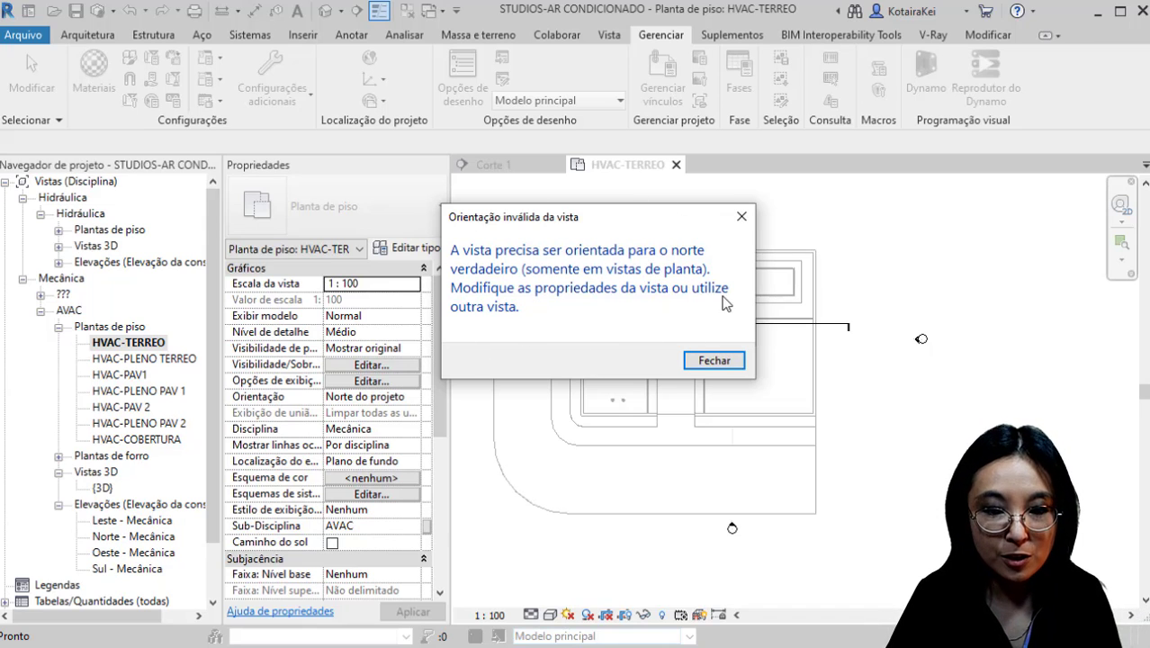
click(743, 220)
Step: Set the HVAC-TERREO floor plan's orientation to true north (Norte verdadeiro)
click(653, 41)
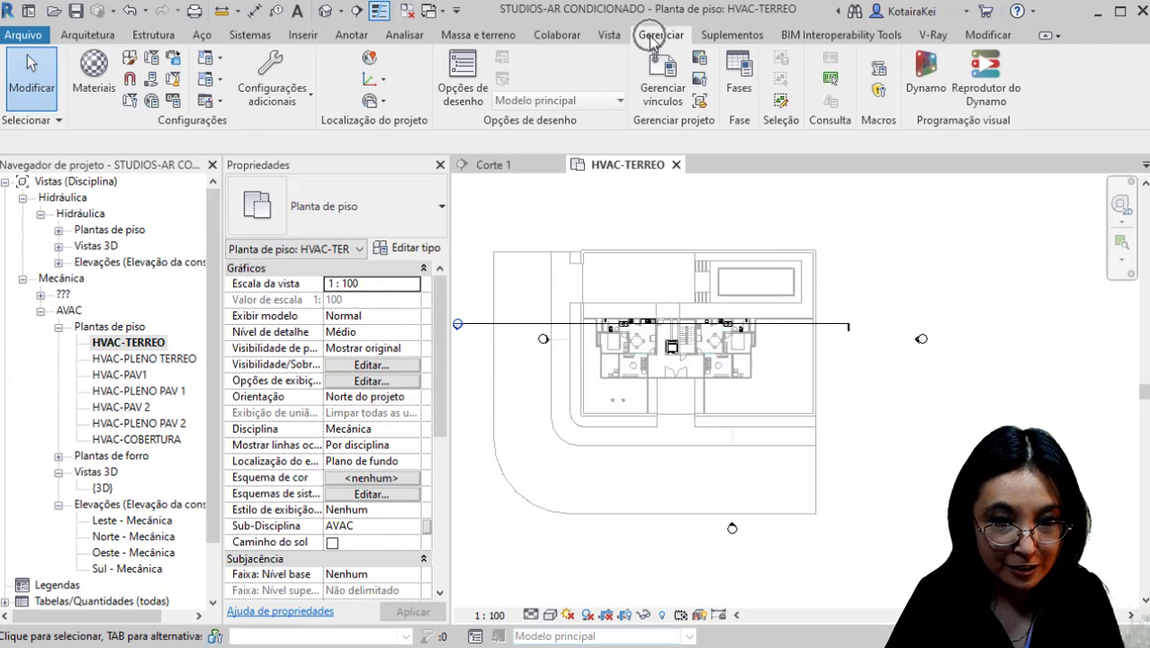
click(381, 124)
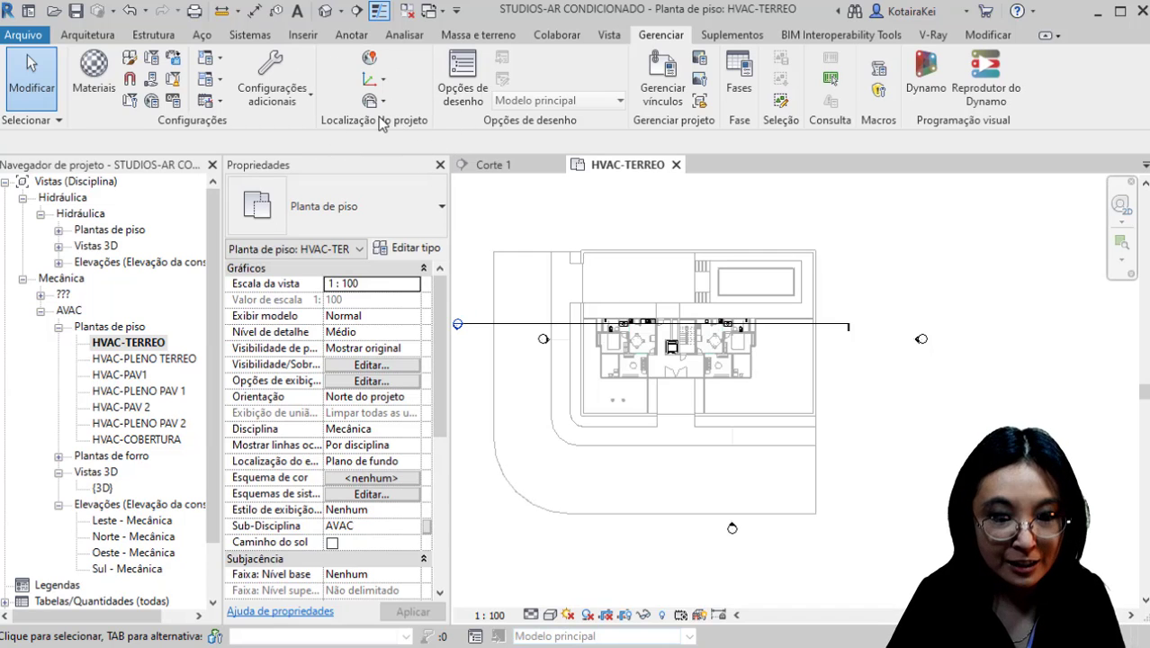
click(386, 371)
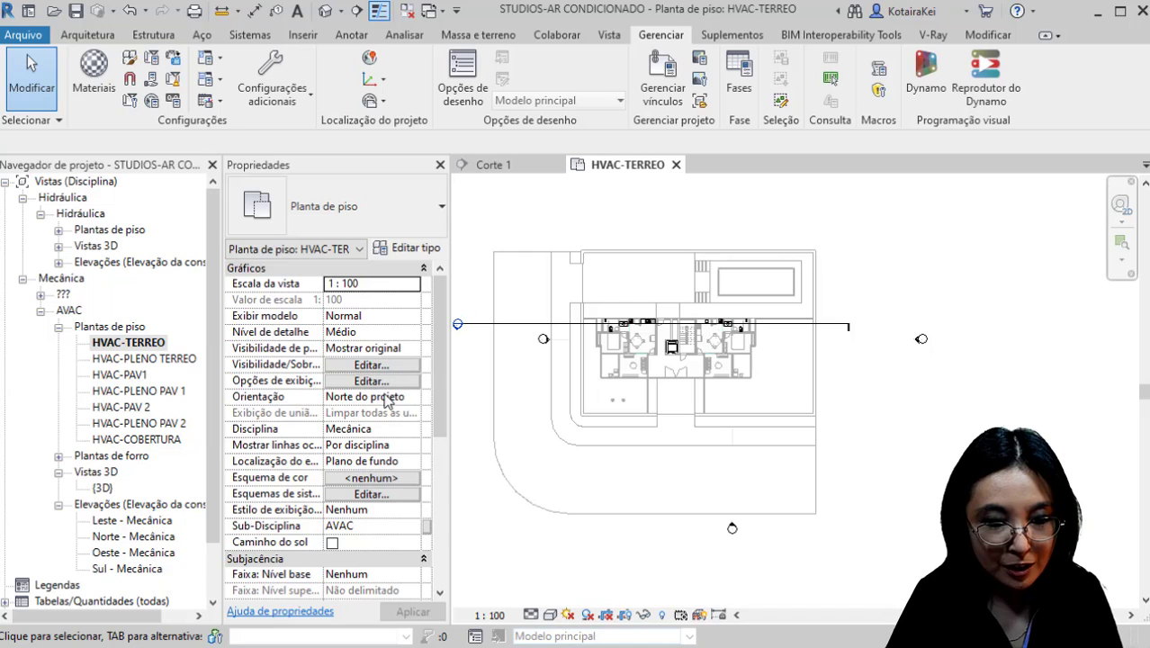
click(275, 402)
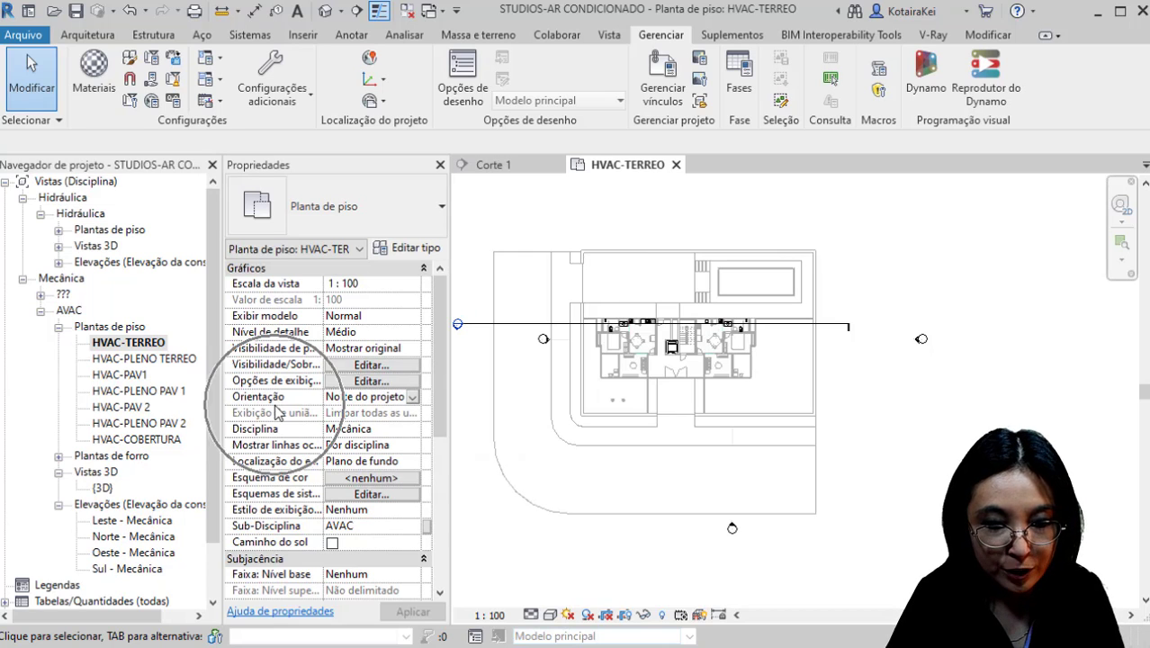
click(411, 397)
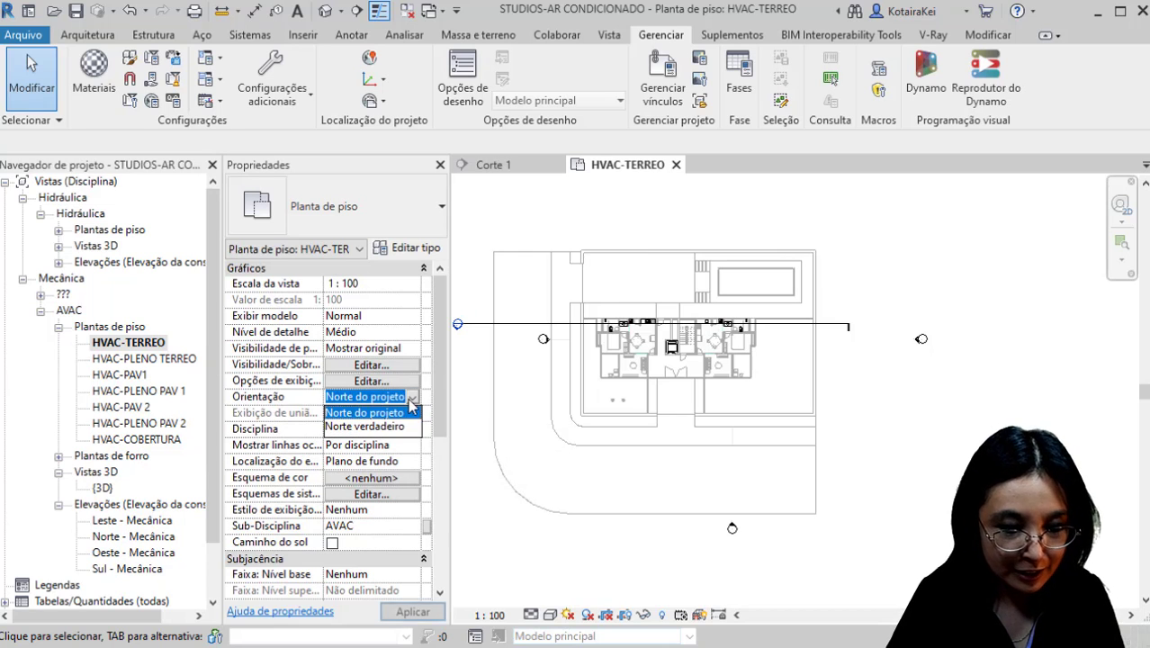
click(364, 427)
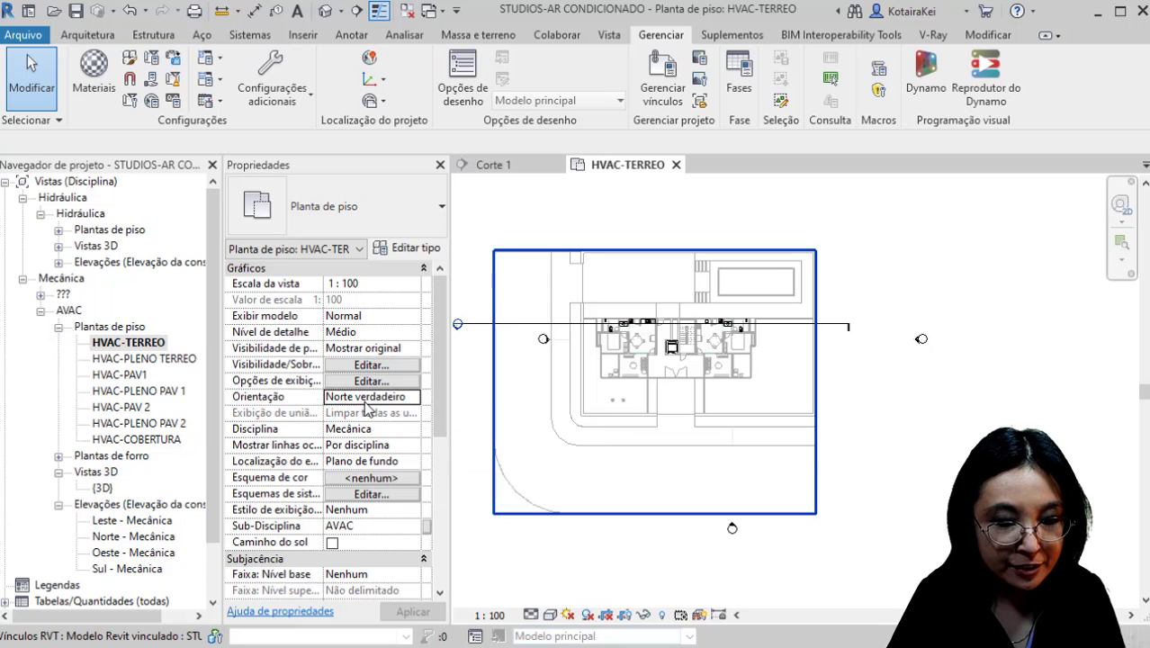
click(376, 107)
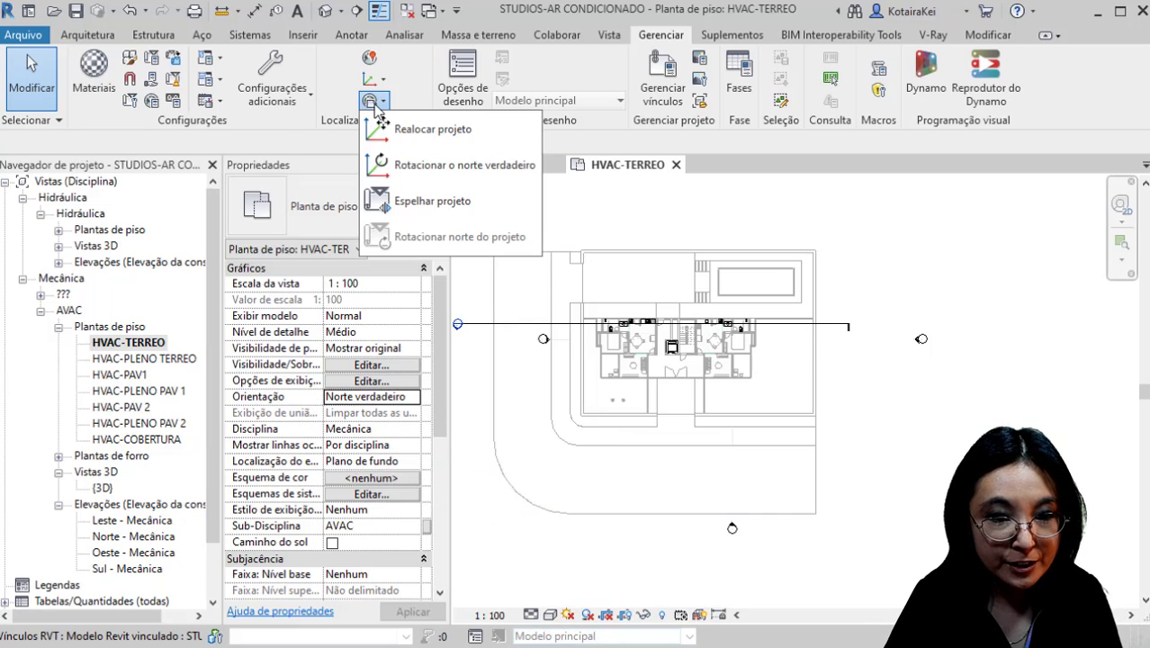
click(426, 176)
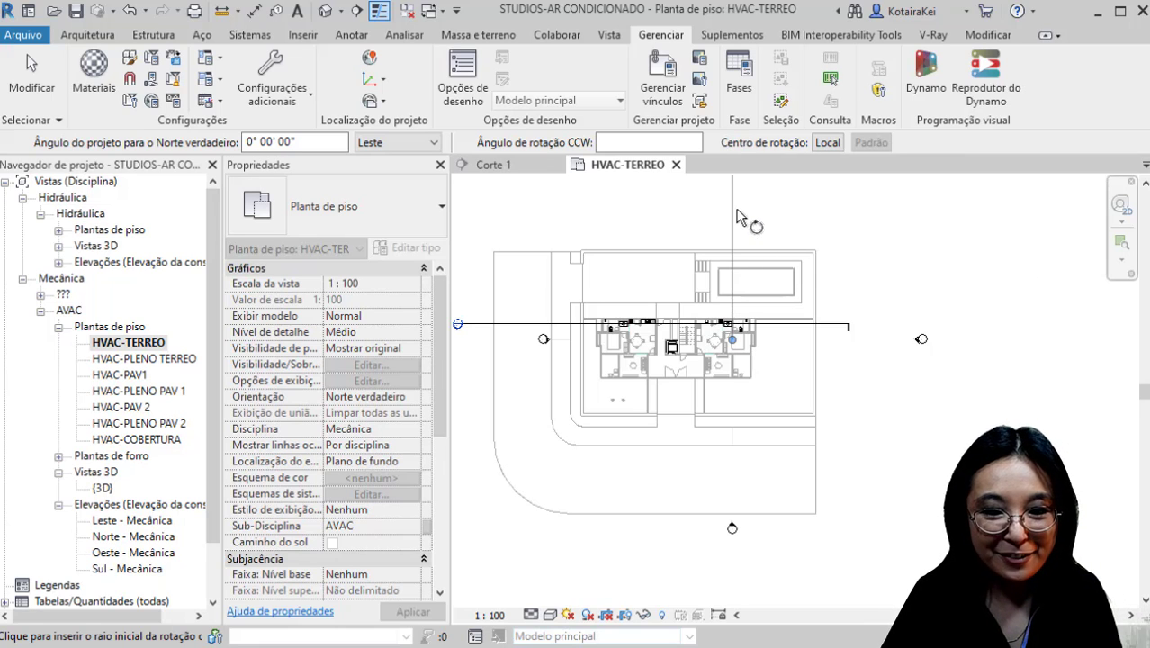
middle_drag(724, 318, 675, 369)
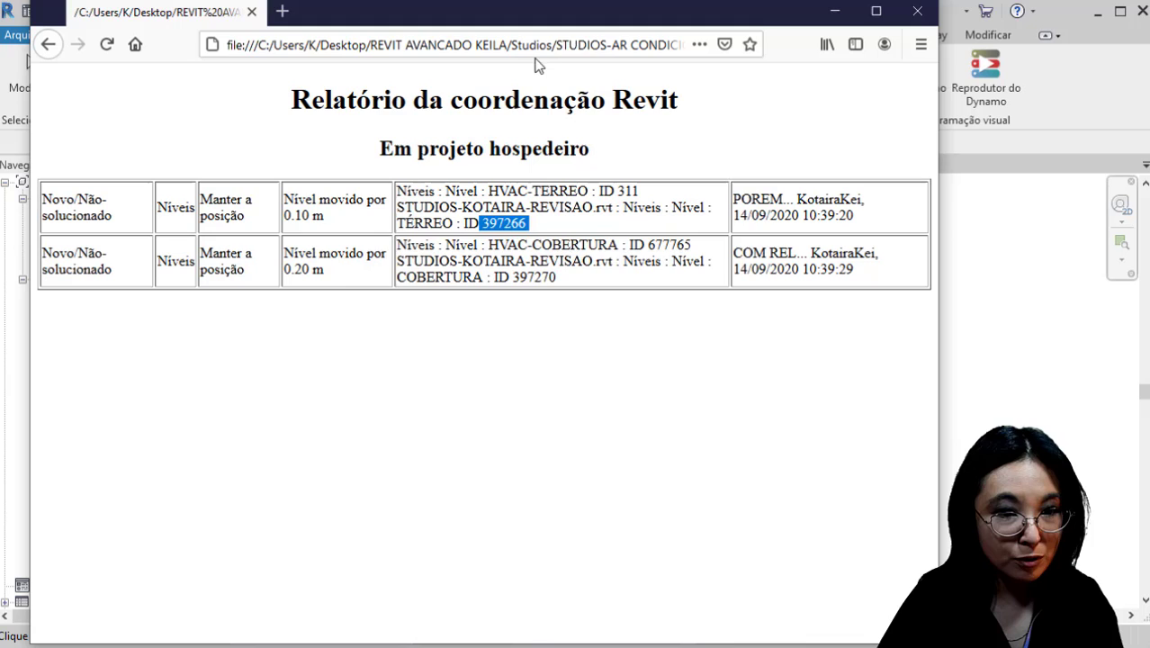
Step: Switch to the browser, open Google Maps at the Catedral da Sé in São Paulo, and show its surrounding streets with the place search cleared
click(655, 45)
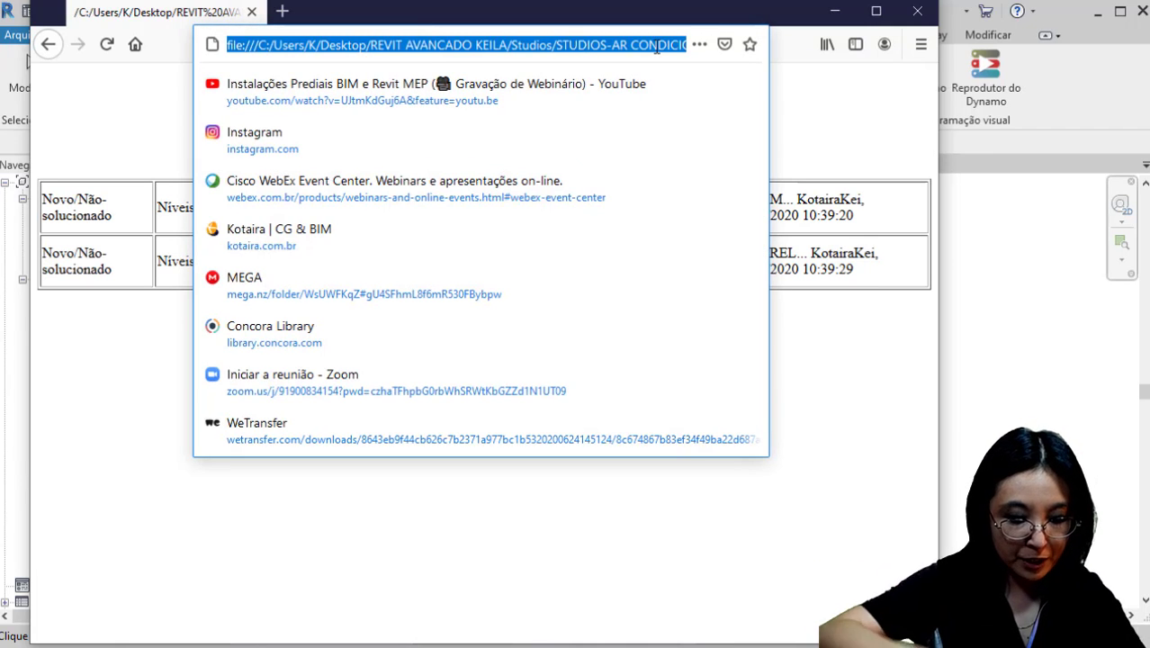
text(MAPS)
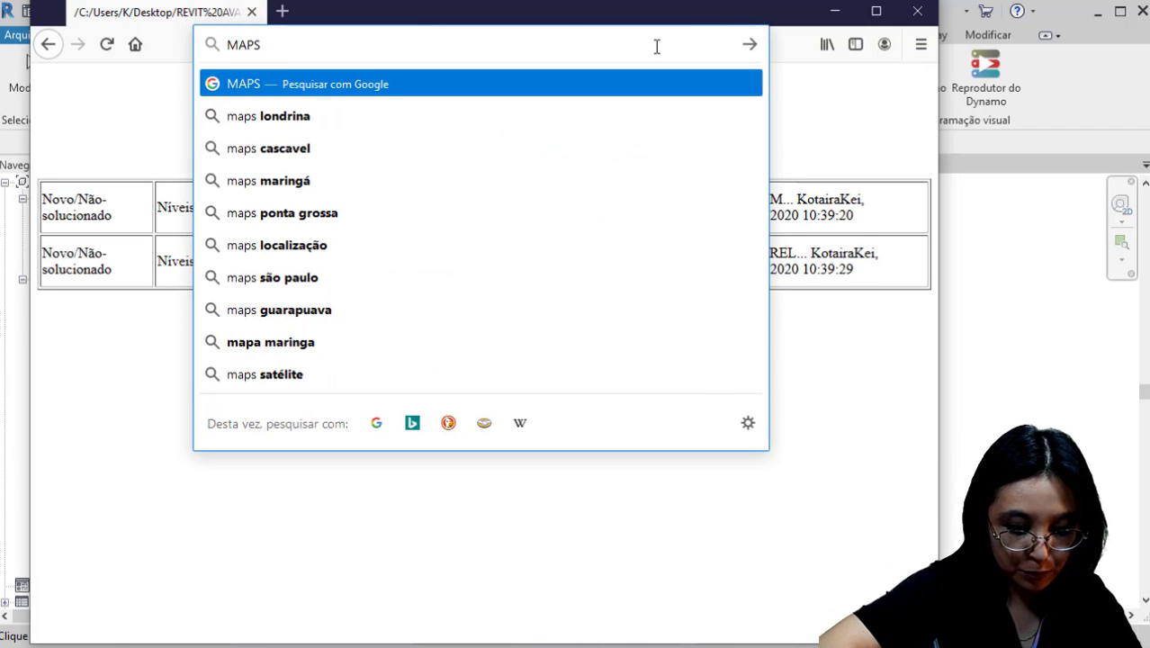
text(.GOOGL)
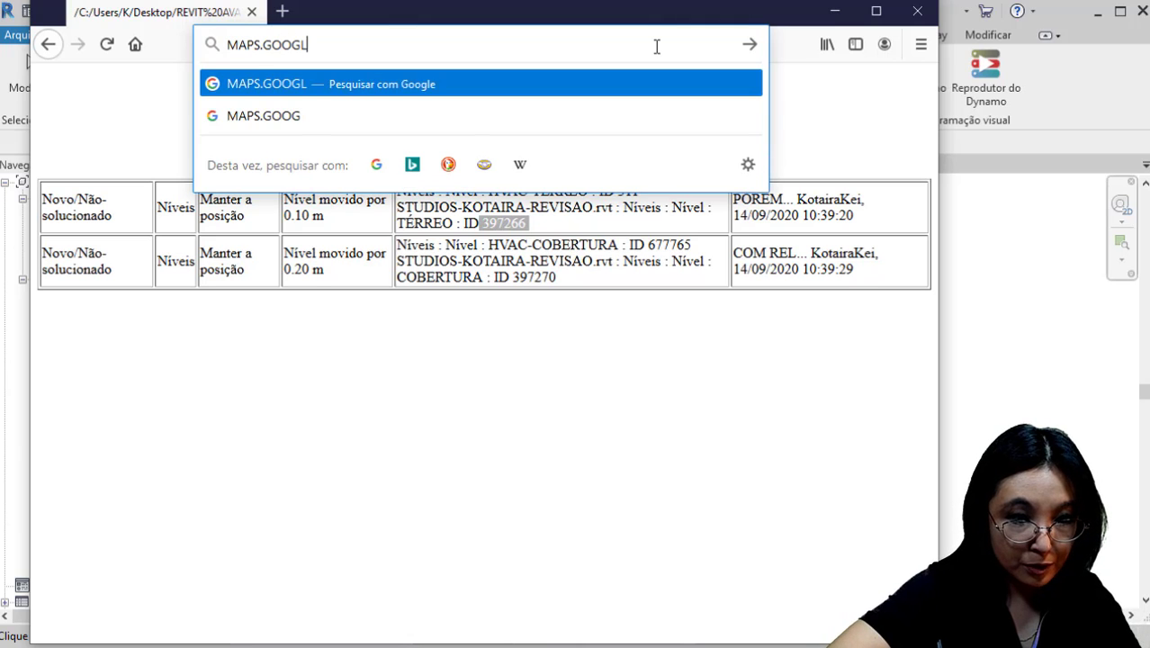
text(E.CO)
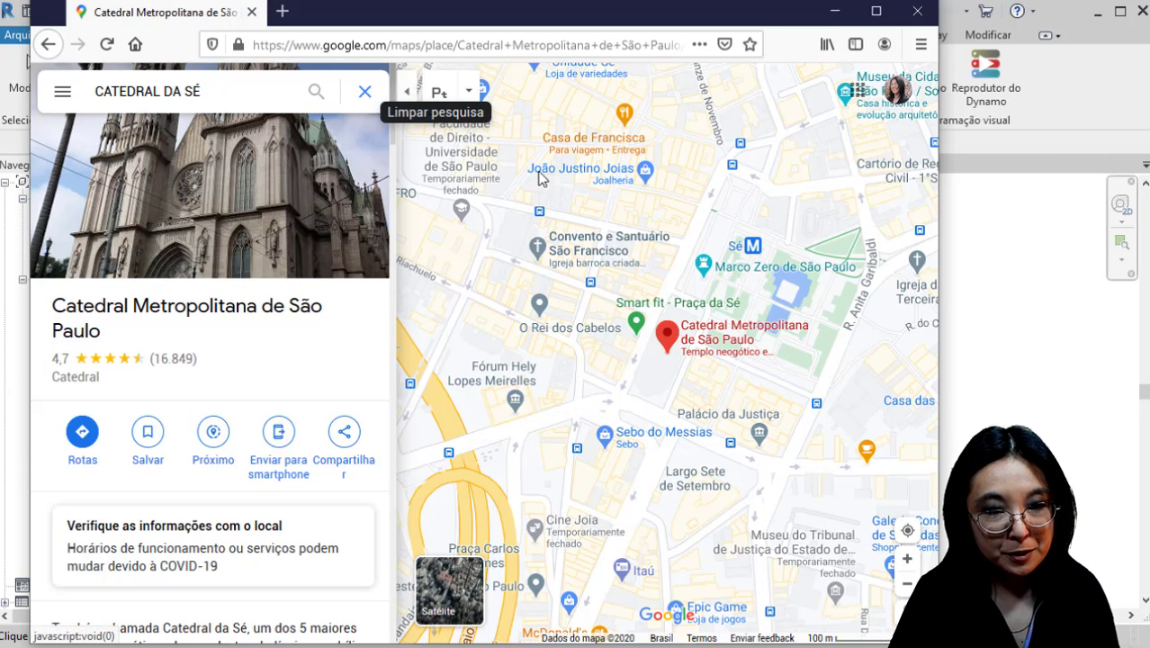
click(364, 91)
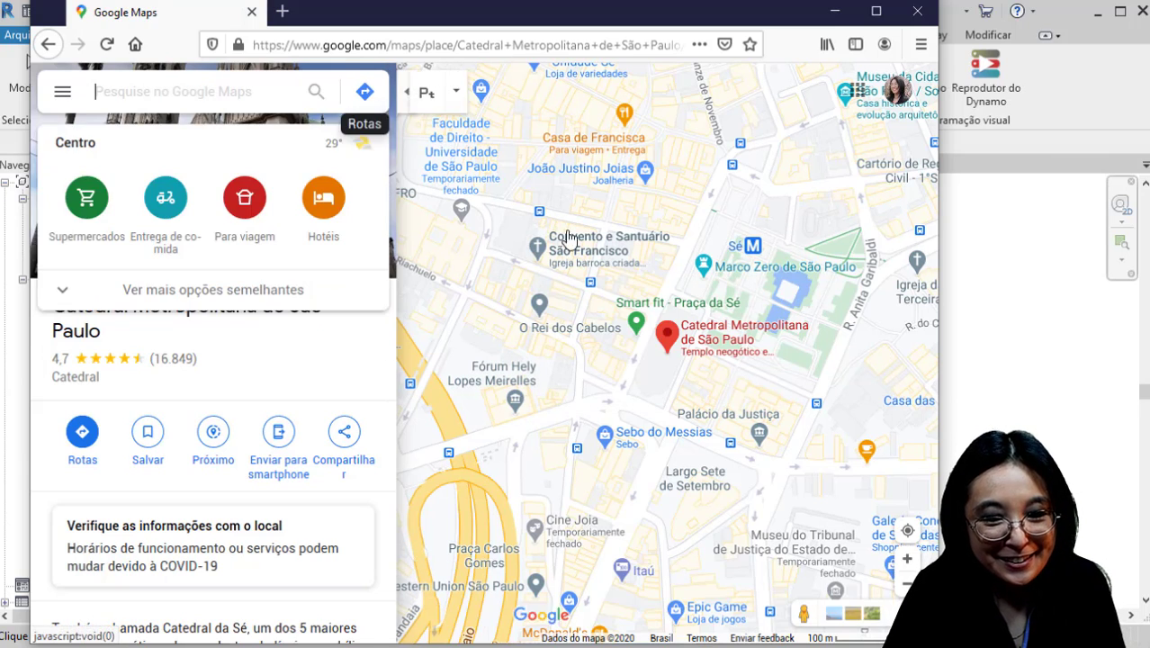
scroll(680, 378, up, 2)
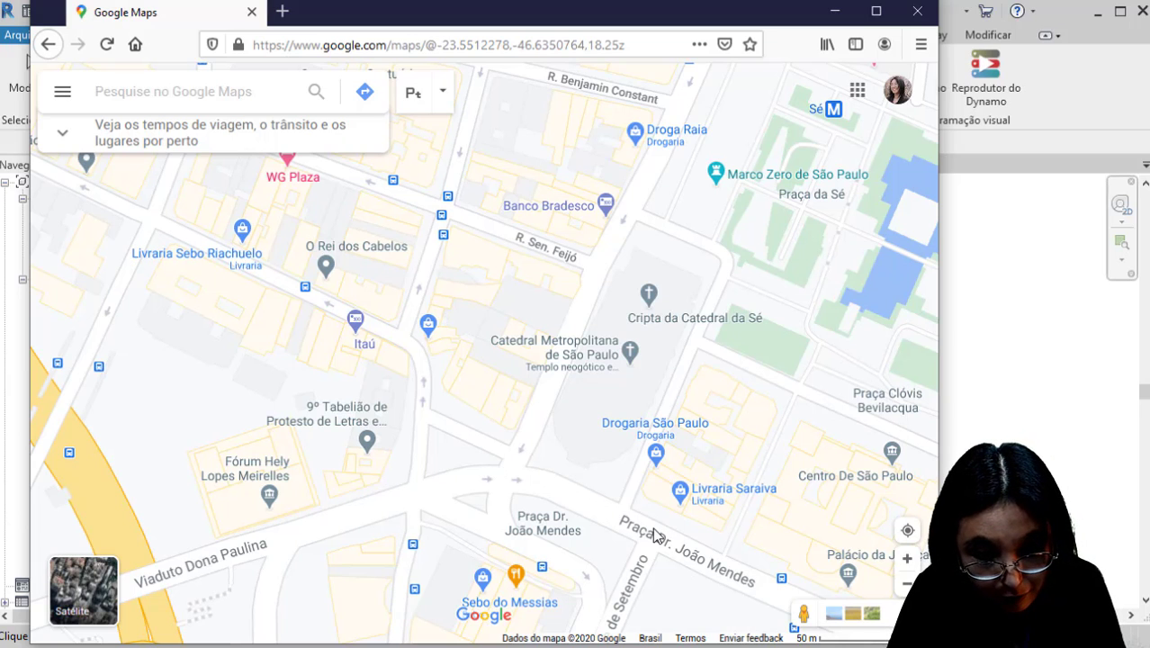
click(579, 469)
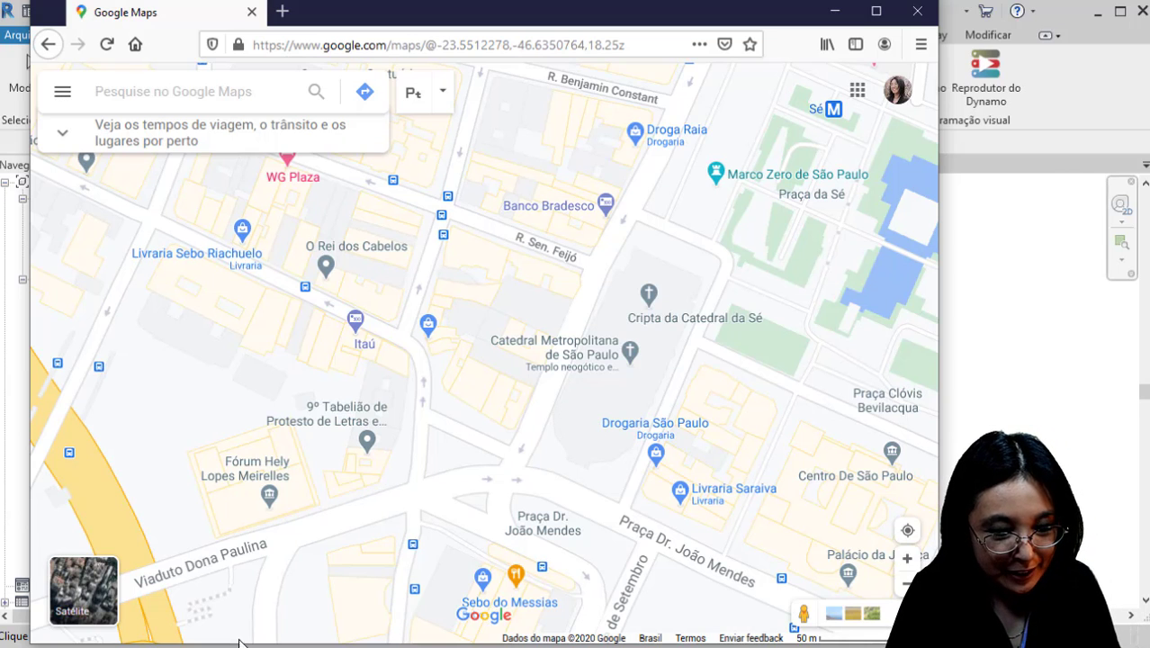
Step: Capture the Google Maps street map area with Ferramenta de Captura and save it as the image Capturar
click(139, 172)
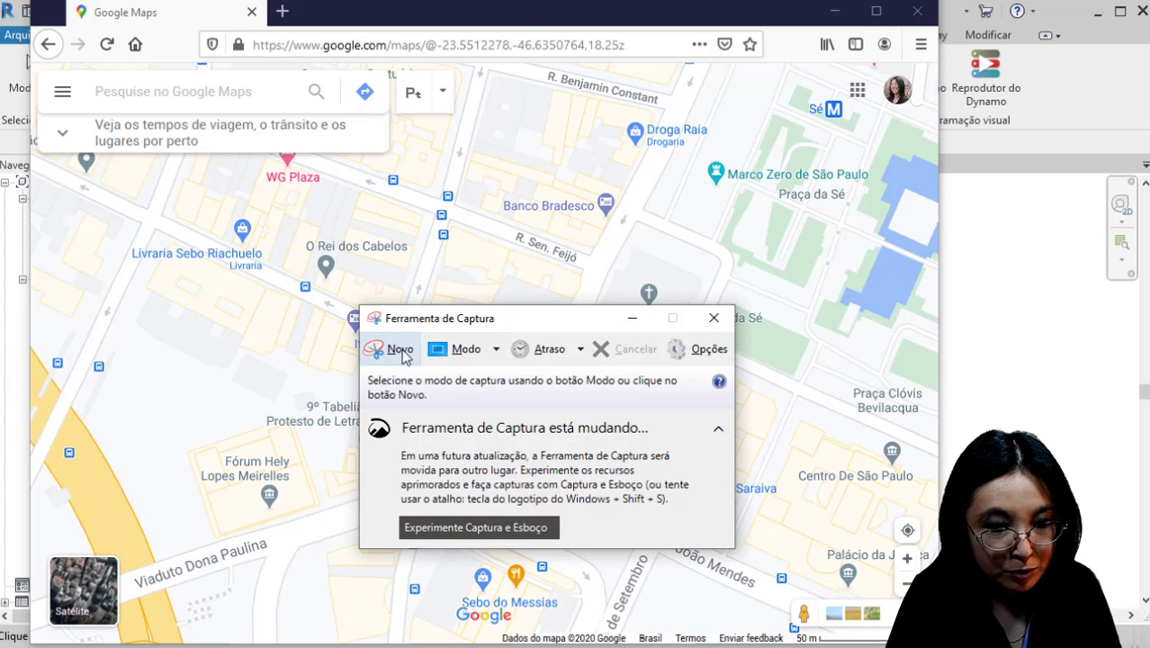
click(387, 345)
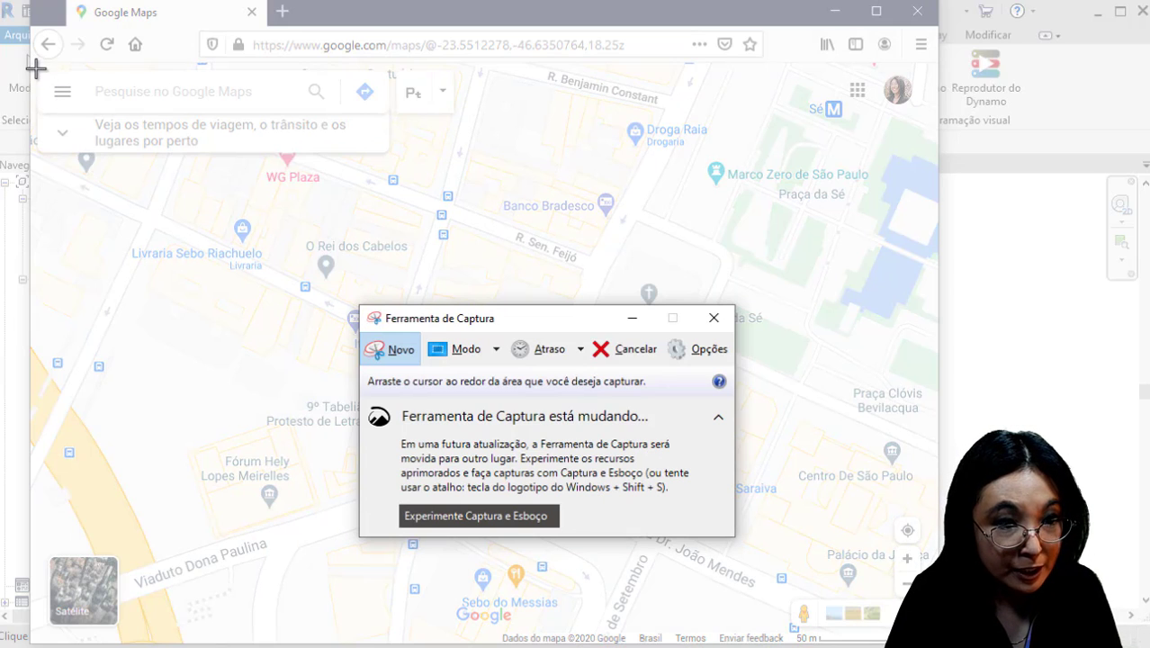
drag(36, 66, 933, 641)
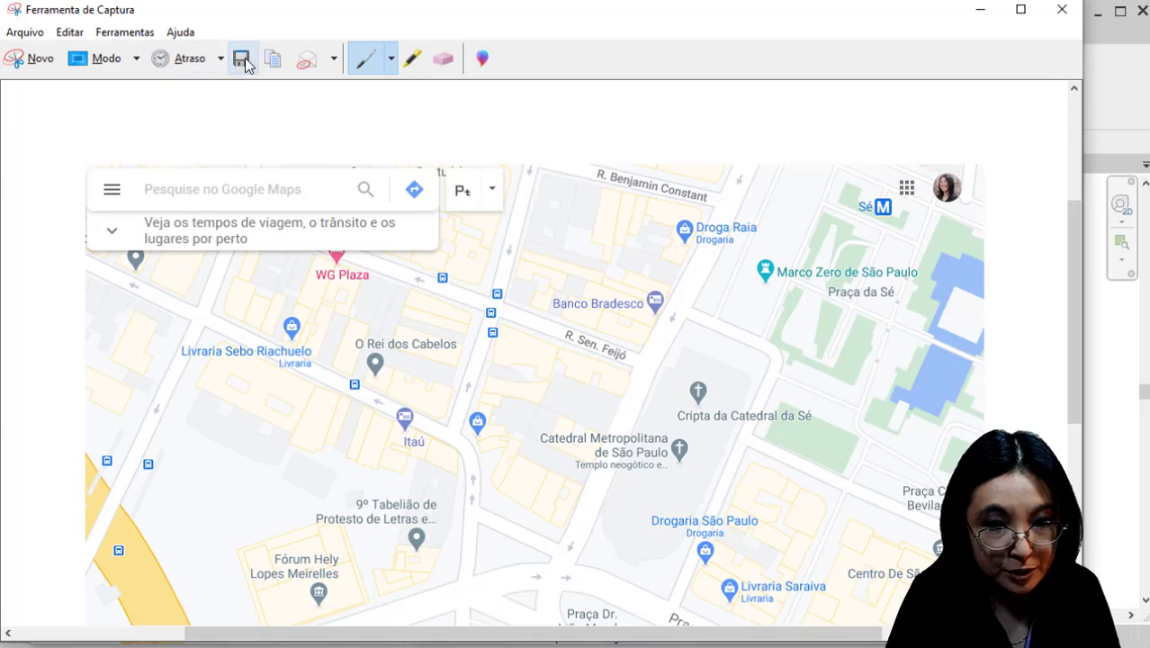
click(241, 59)
click(459, 442)
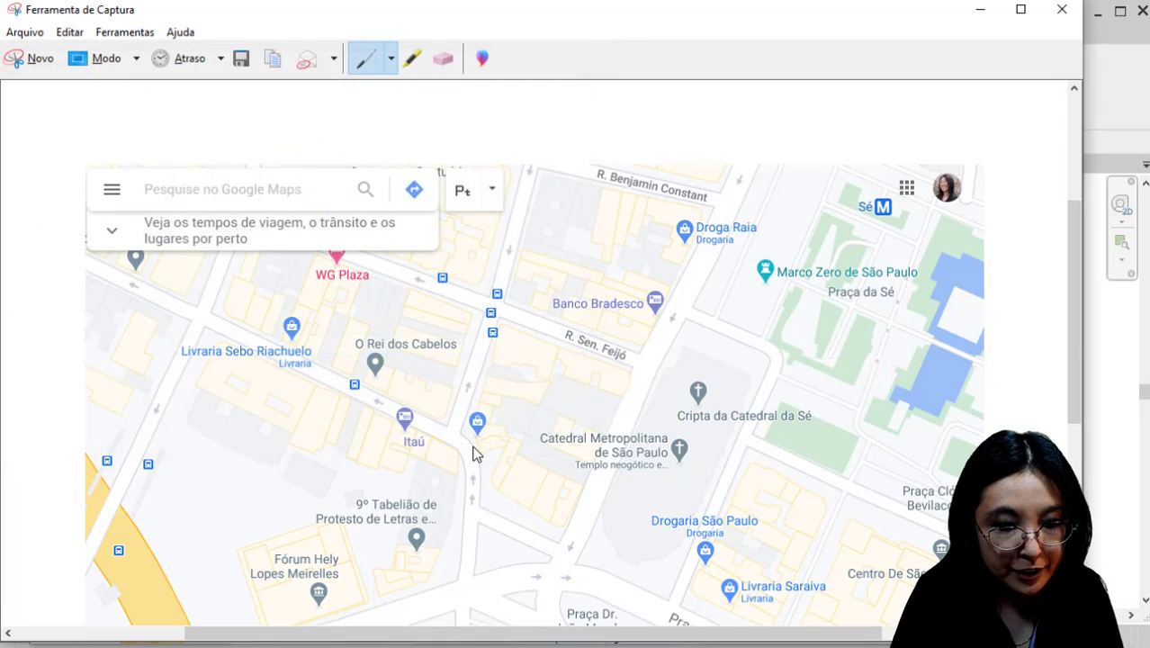
click(1061, 11)
Step: Switch back to Revit and cancel the pending true north rotation in the HVAC-TERREO plan
click(836, 13)
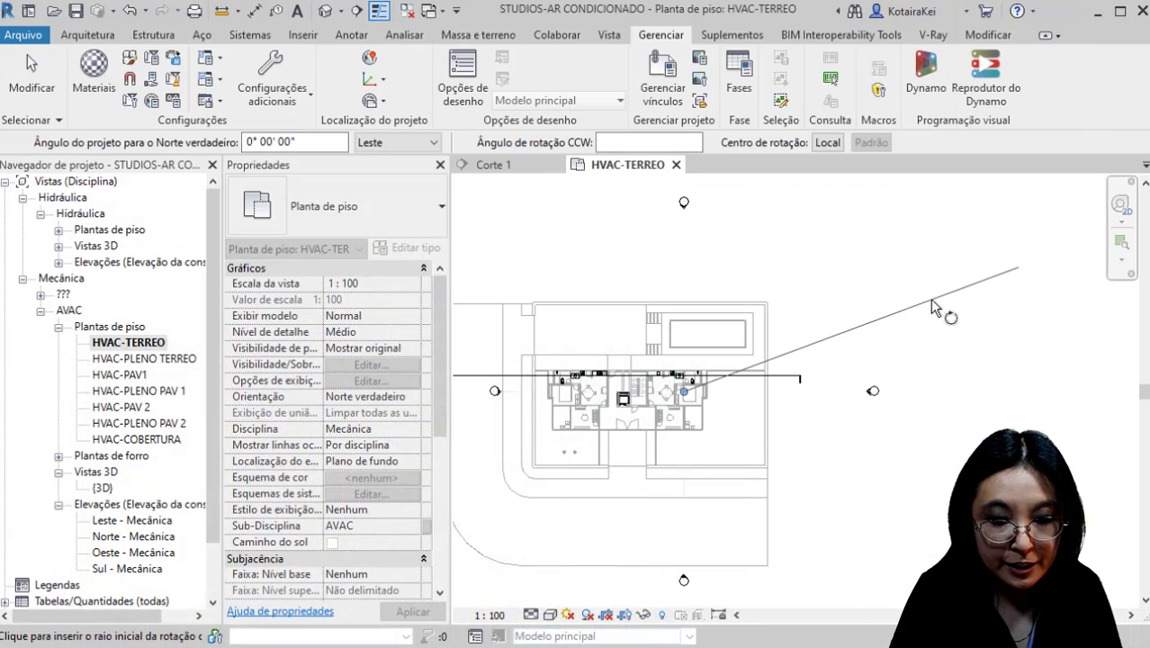
key(Escape)
key(Escape)
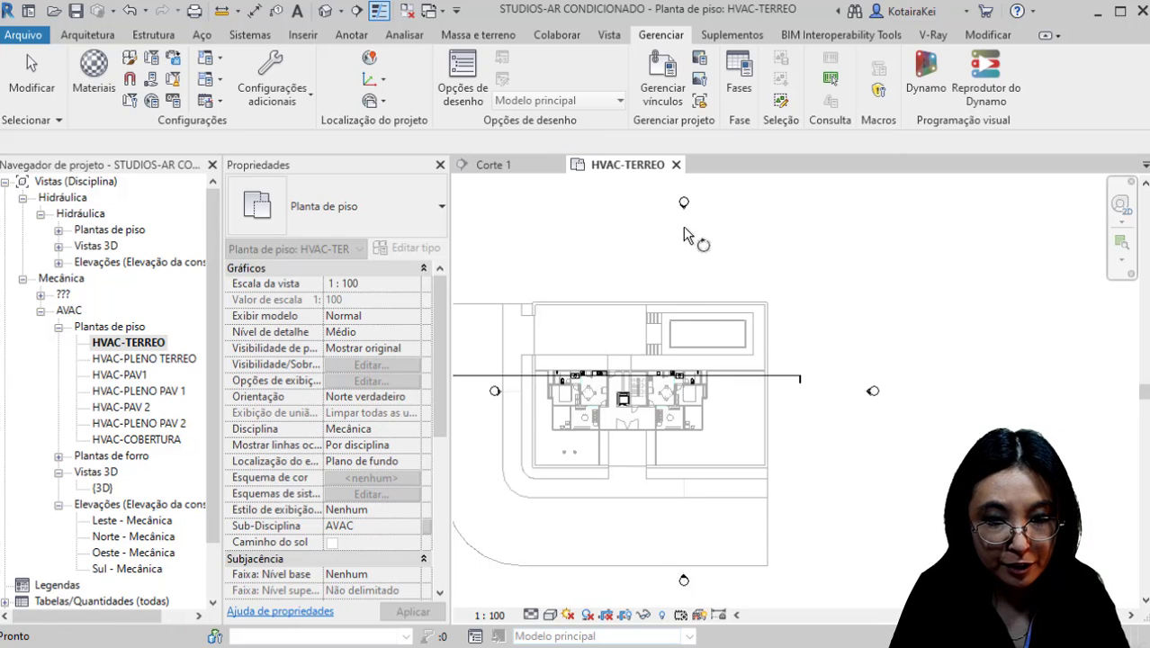
middle_drag(512, 412, 555, 340)
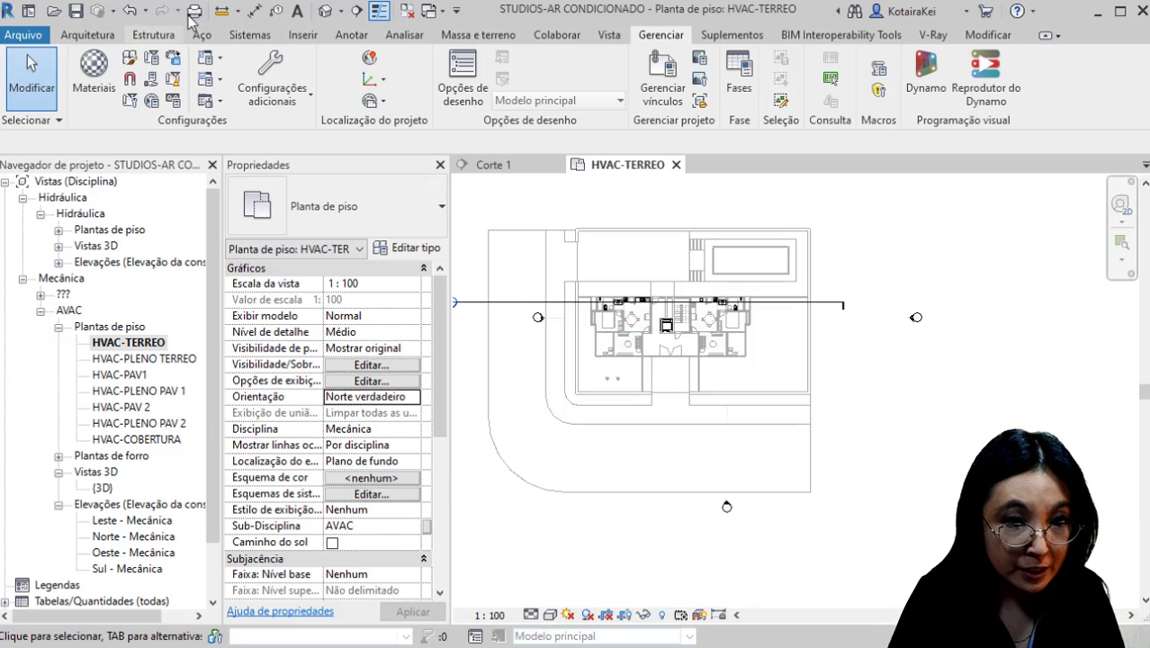
Step: Import the image Capturar from the Studios folder and place it over the lower-right part of the site in the HVAC-TERREO plan
click(301, 39)
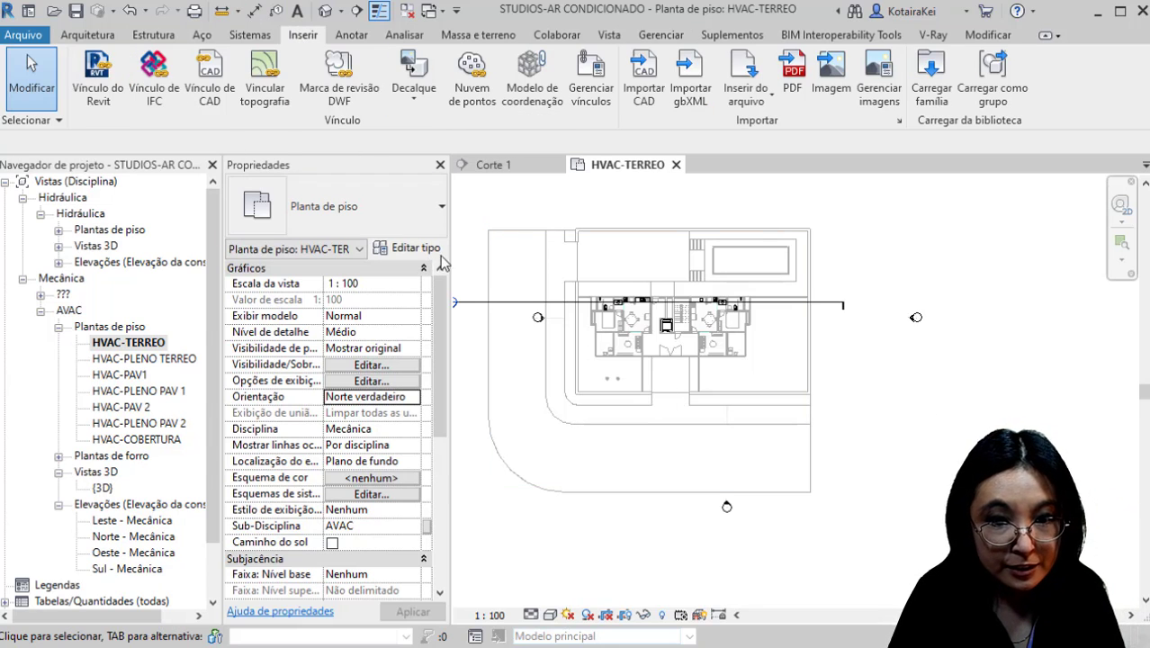
click(839, 107)
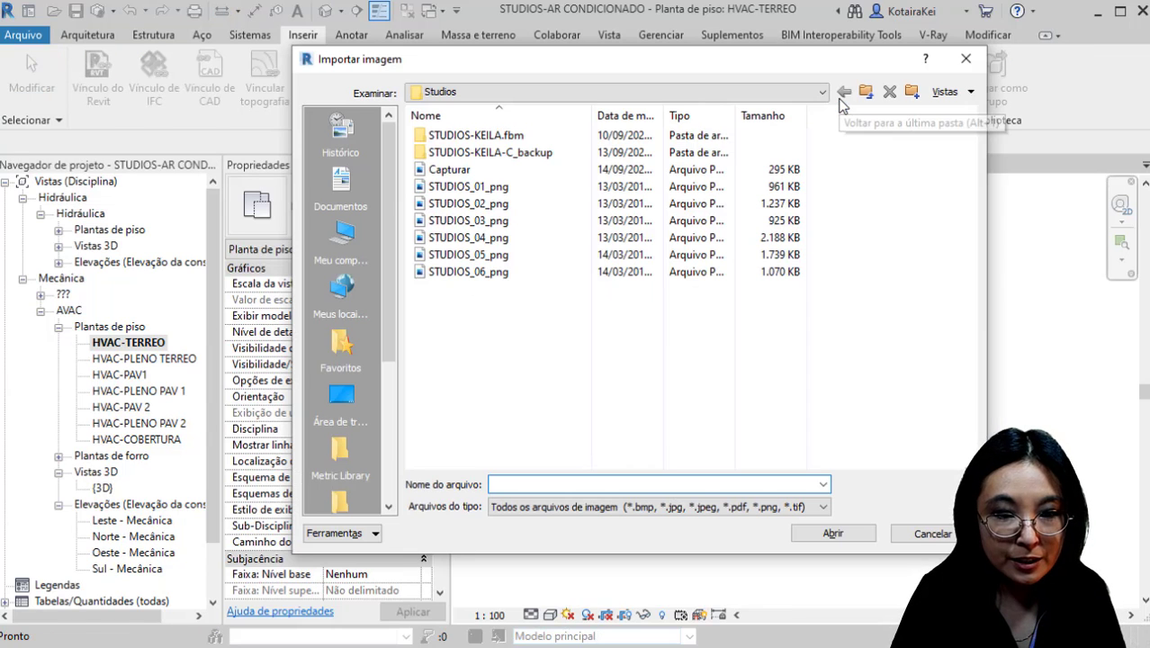
click(831, 534)
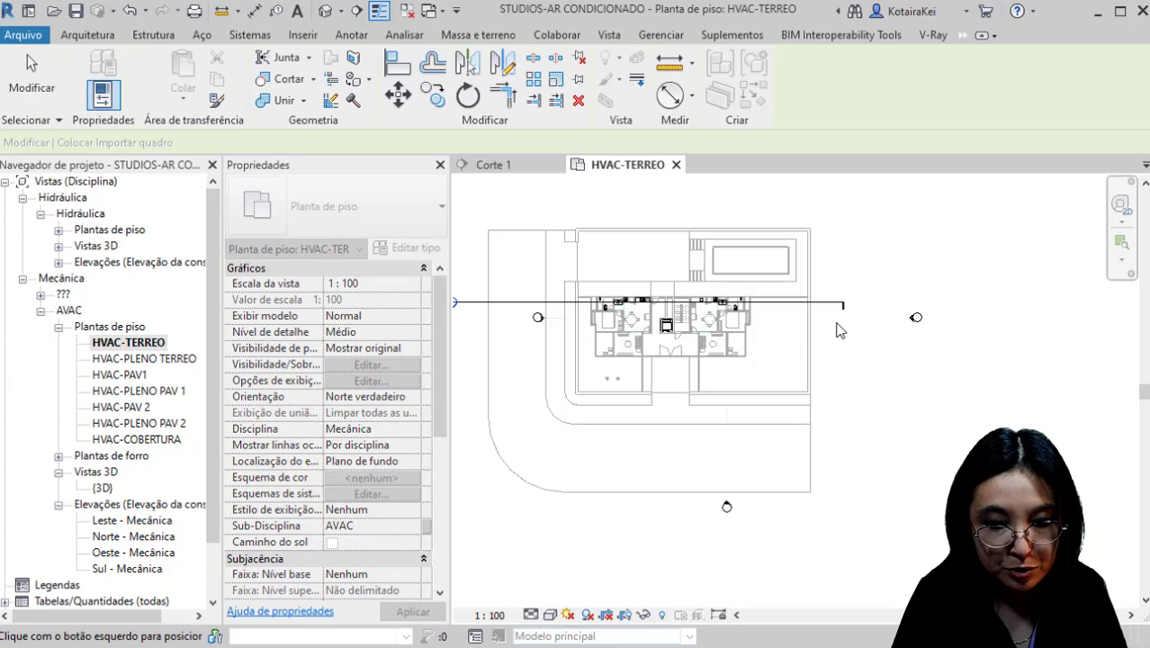
scroll(665, 414, down, 4)
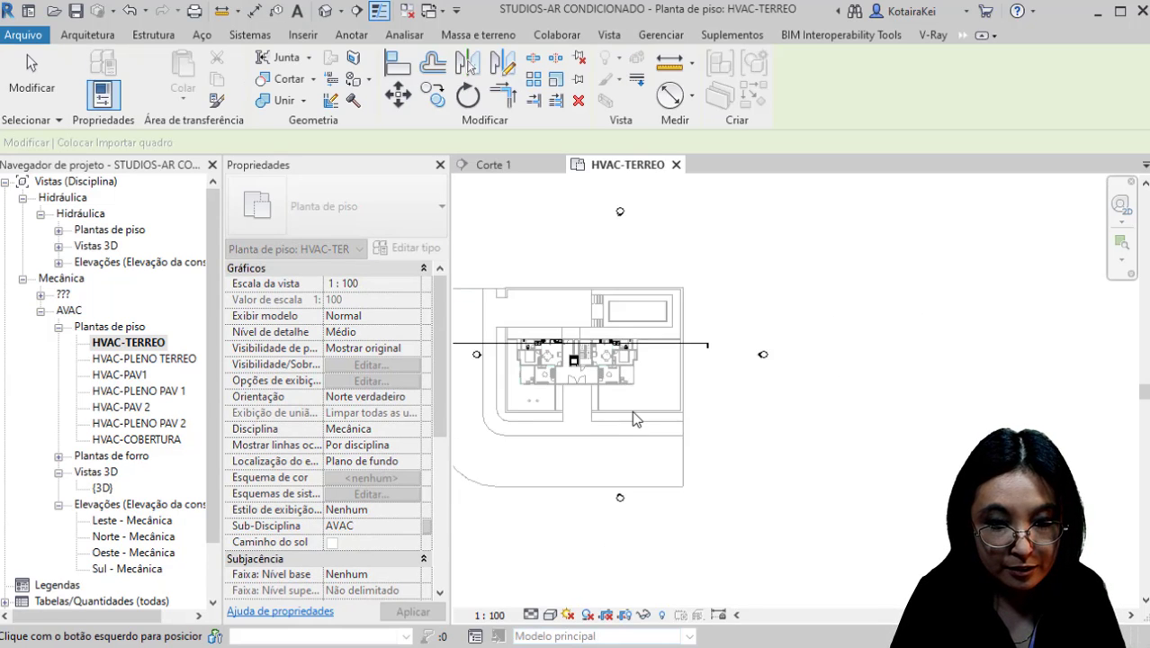
scroll(634, 413, down, 1)
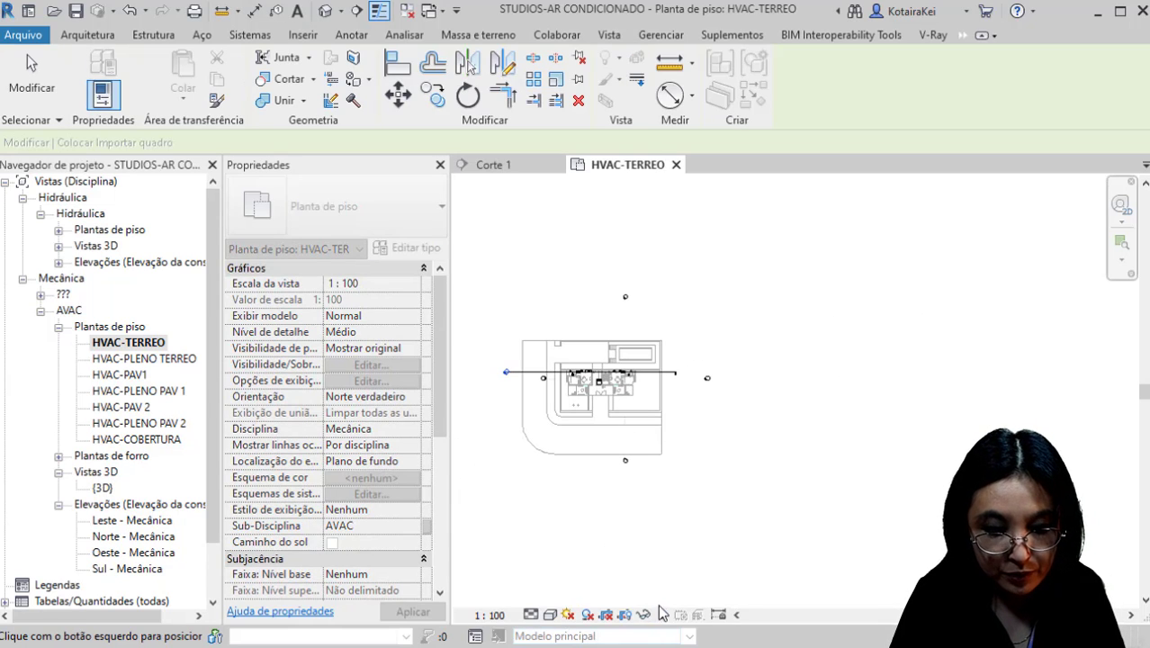
click(676, 415)
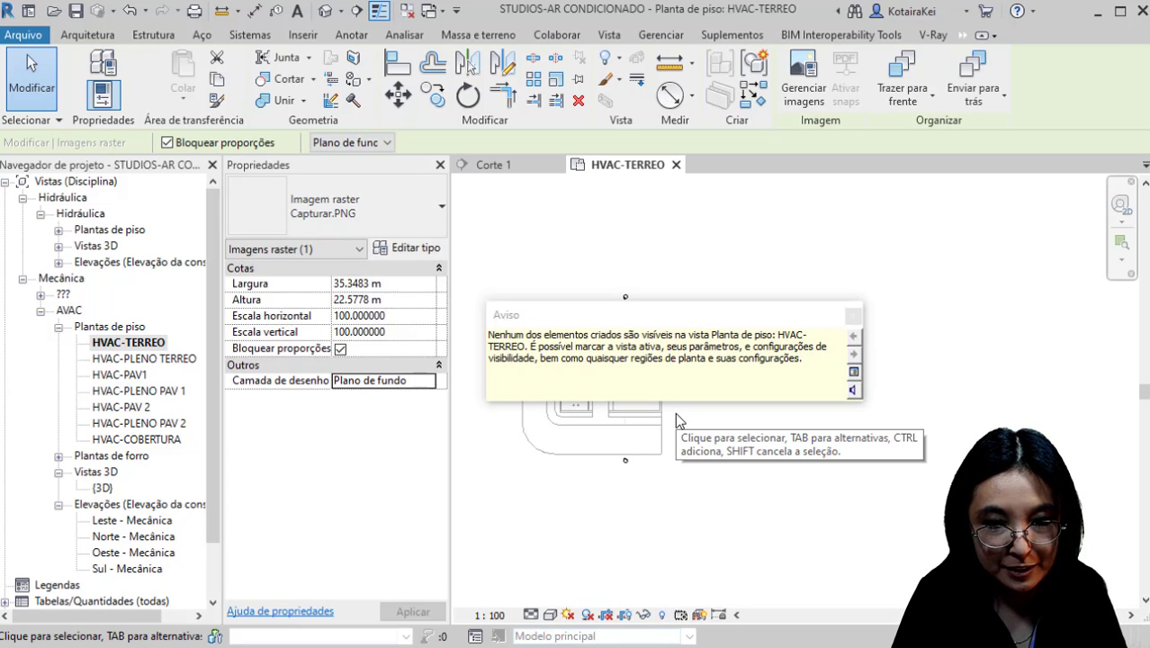
click(852, 317)
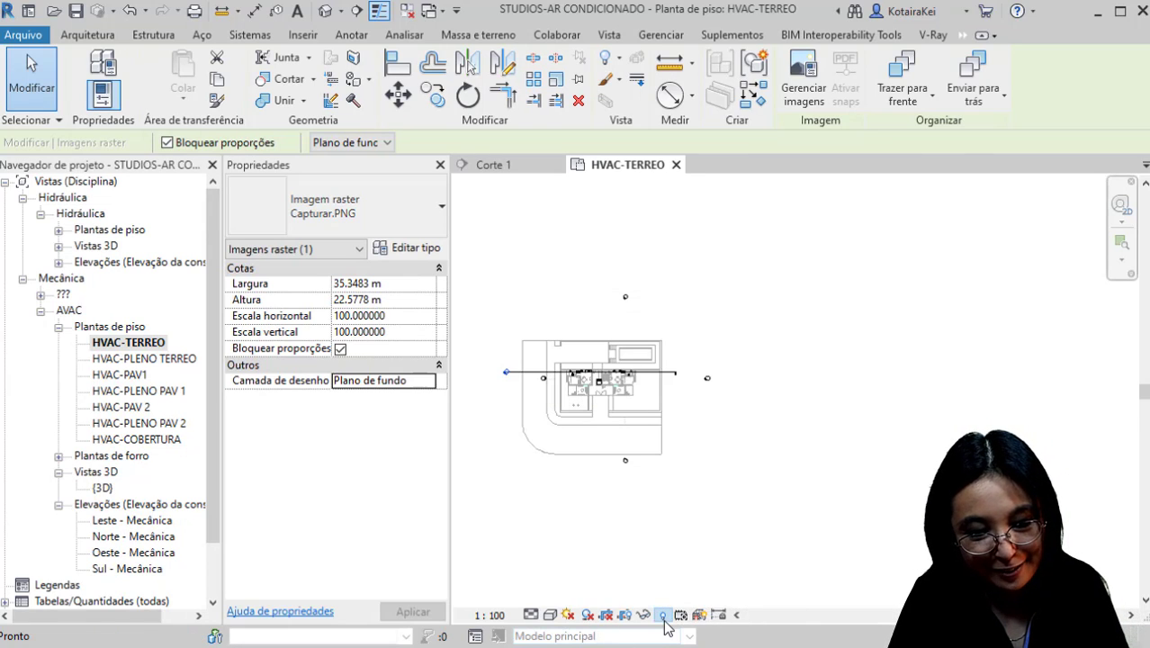
Step: Reveal the hidden elements in the HVAC-TERREO plan, unhide the raster images category of the map image, and leave the reveal mode
click(663, 617)
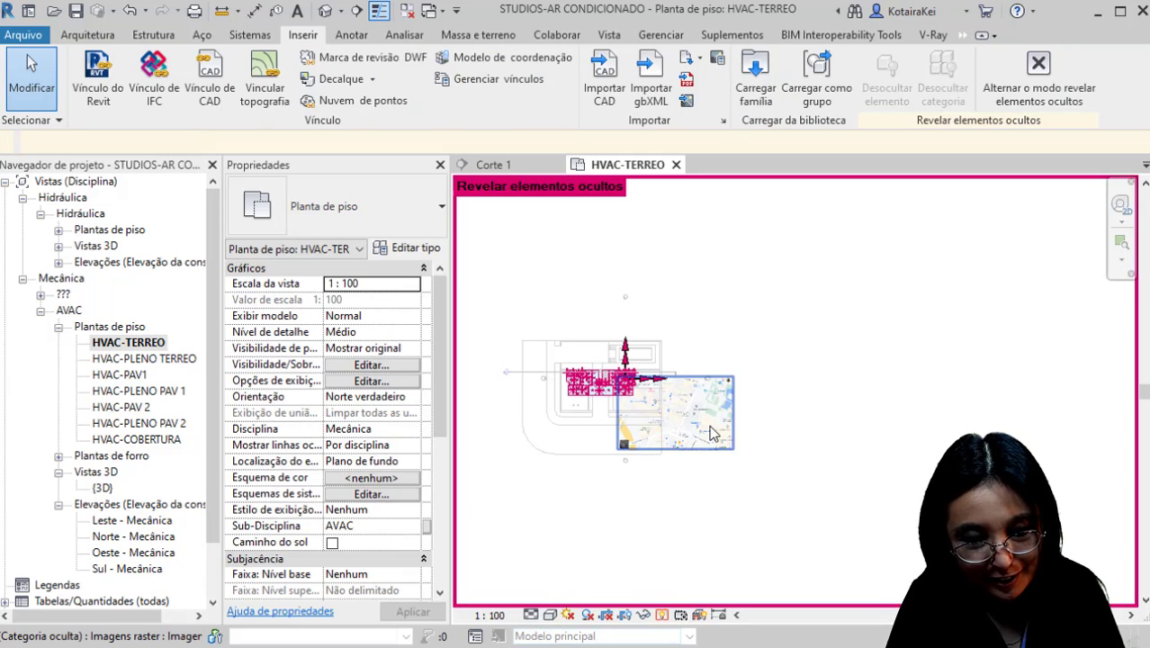
click(711, 433)
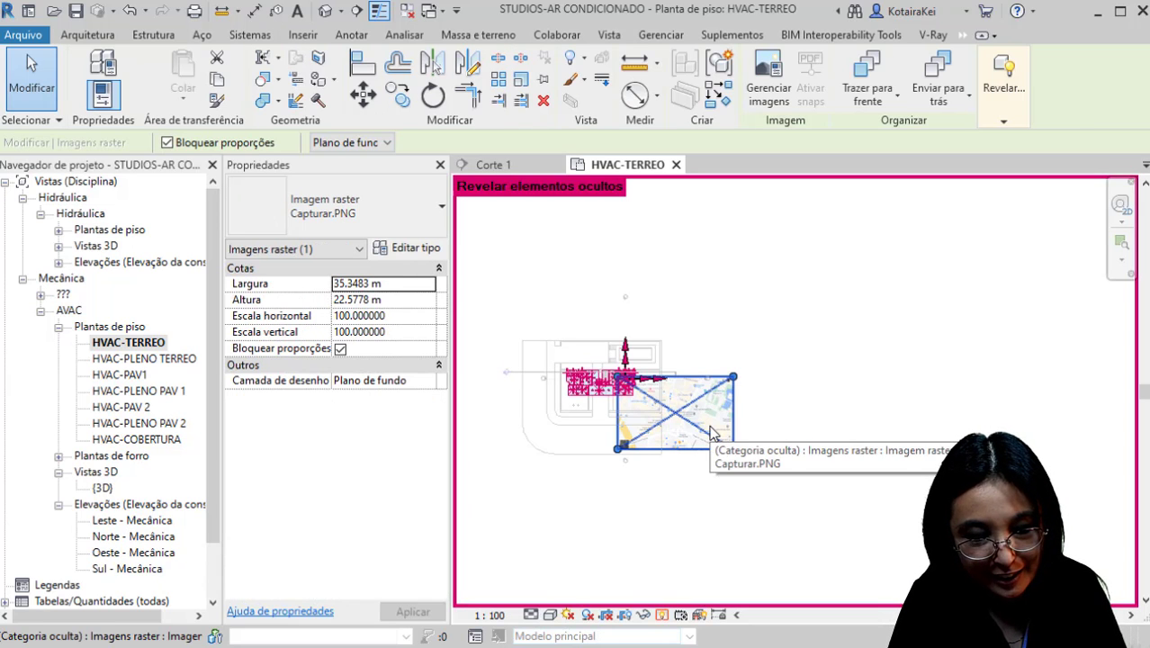
click(1003, 119)
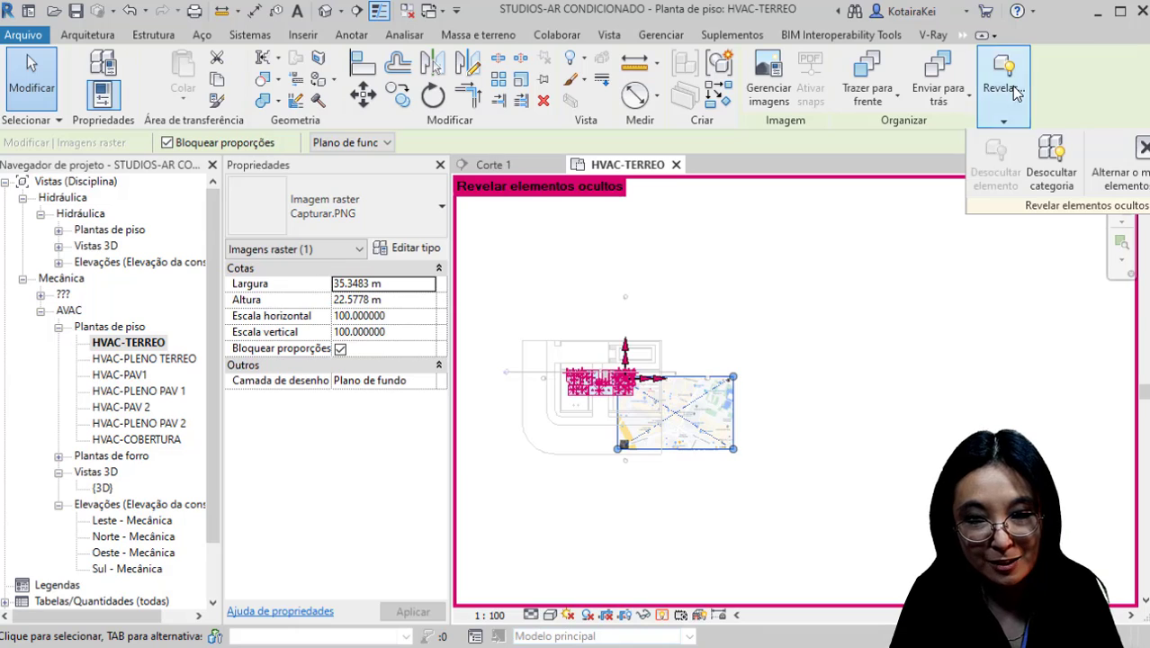
click(1034, 180)
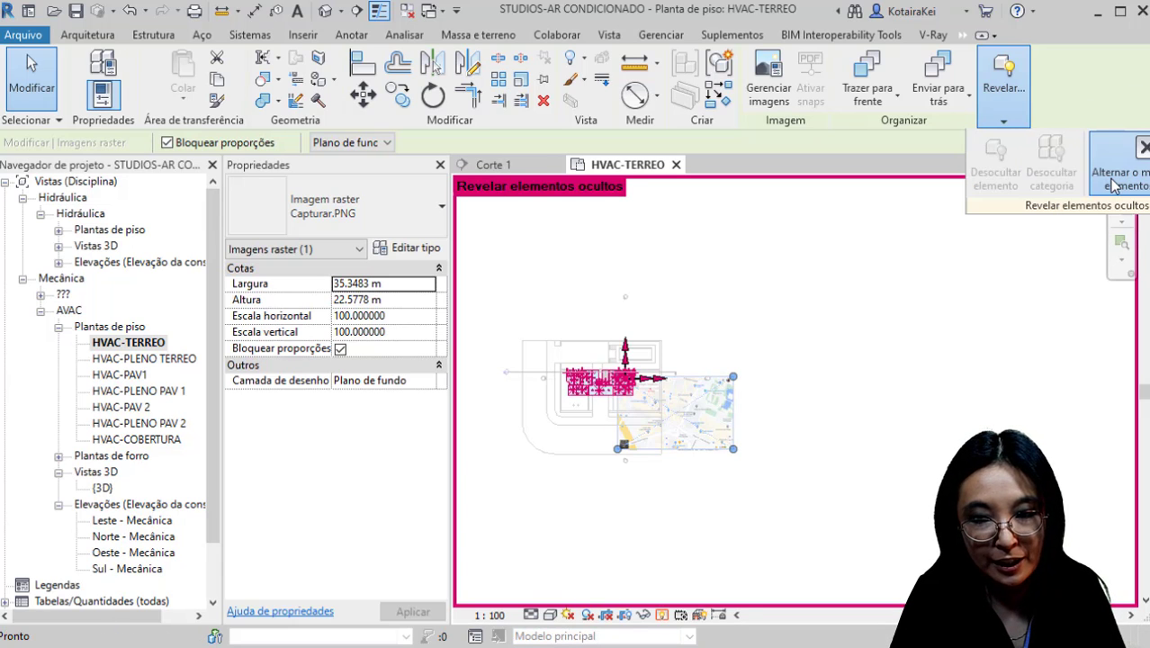
click(1115, 171)
click(821, 297)
Step: Move the Capturar map image so its street corner beside Praça Dr. João Mendes meets the lower-left corner of the lot boundary
click(653, 451)
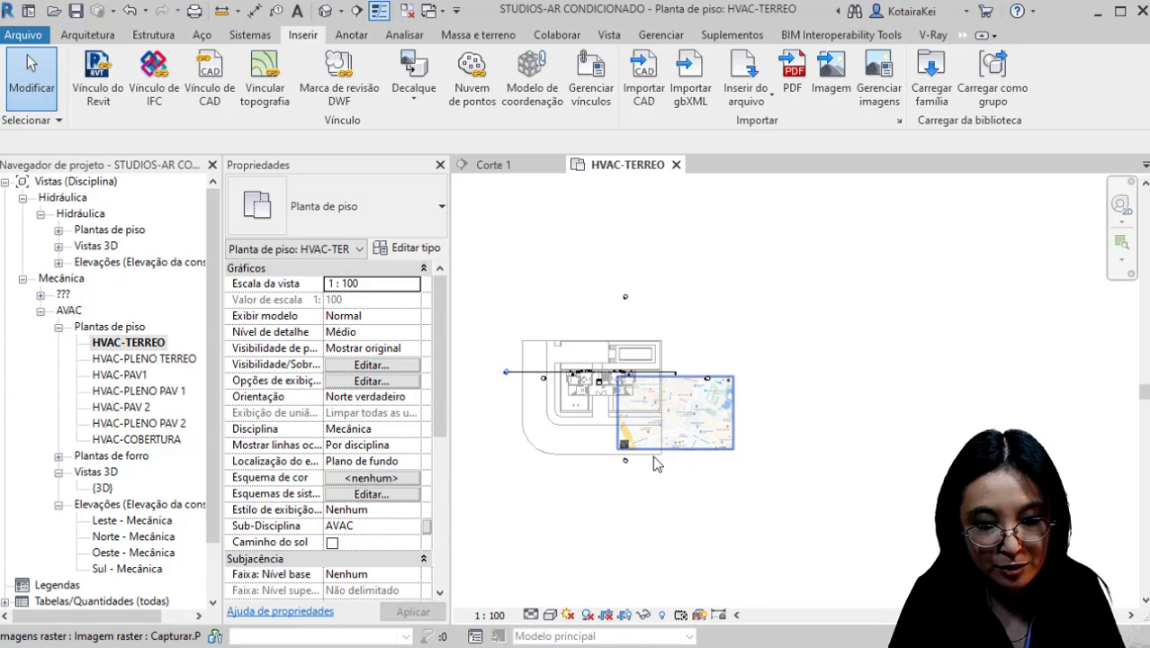
scroll(653, 455, up, 5)
click(727, 407)
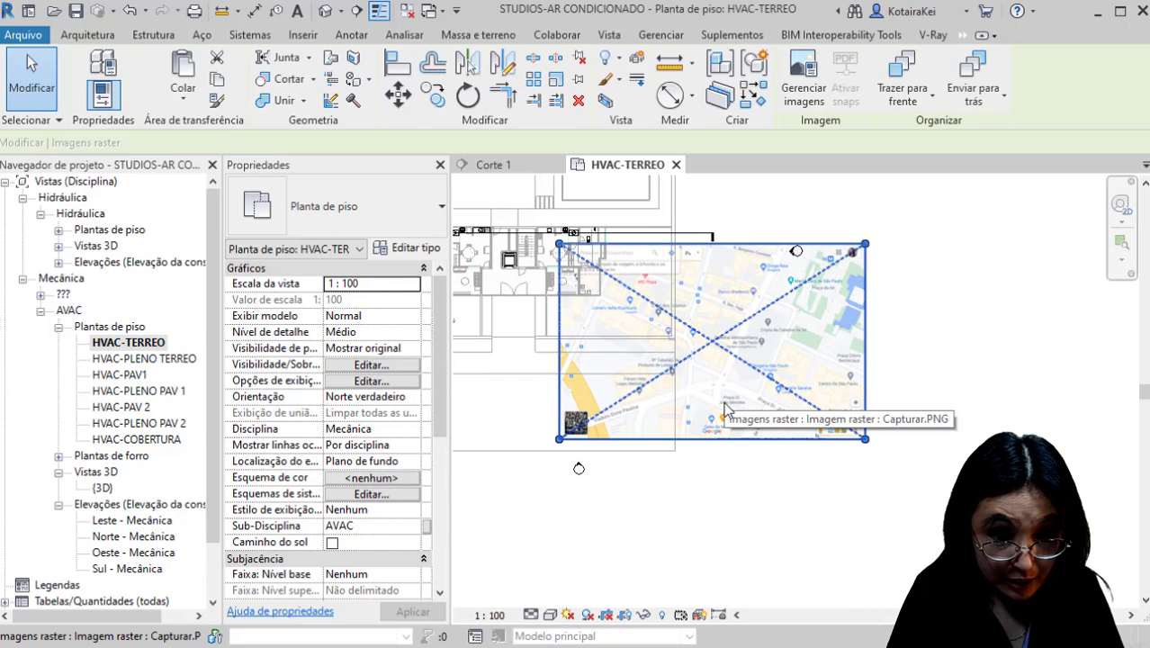
scroll(726, 400, down, 2)
scroll(565, 437, down, 1)
scroll(637, 405, up, 3)
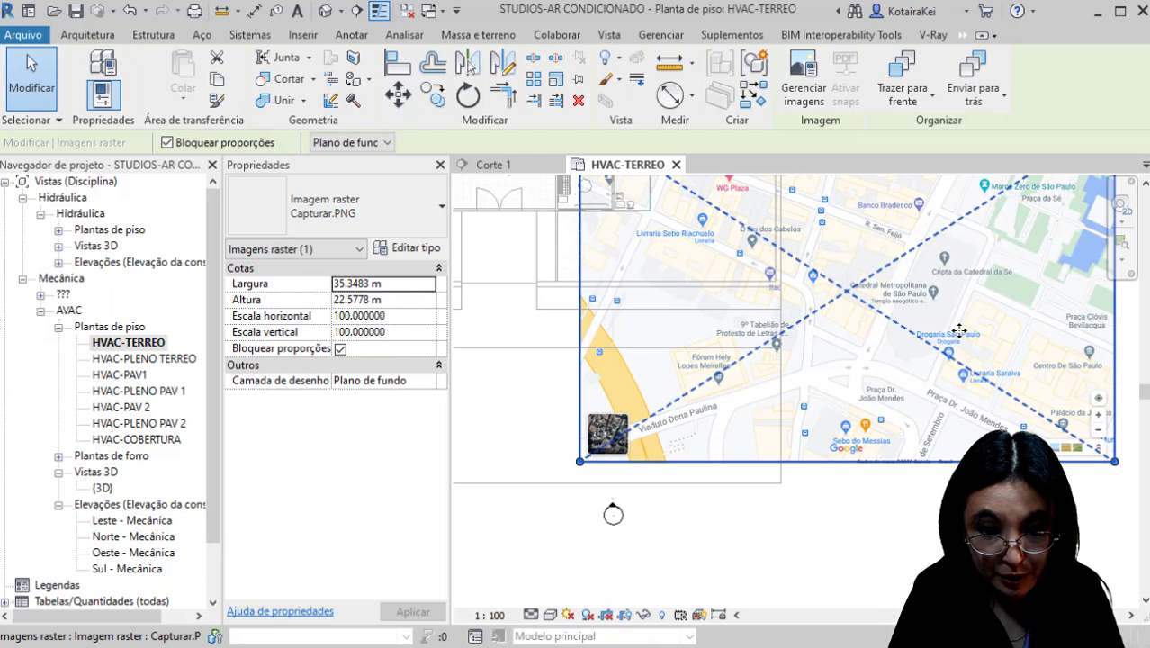
scroll(899, 385, up, 3)
middle_drag(969, 384, 672, 448)
scroll(673, 448, down, 1)
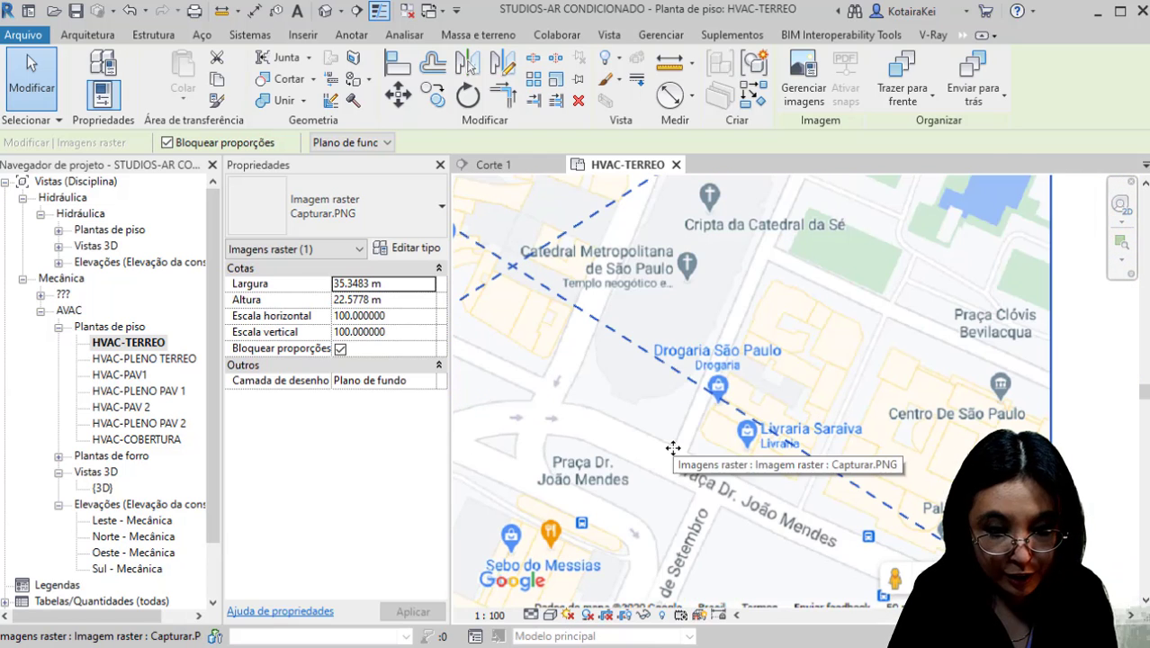
key(ctrl)
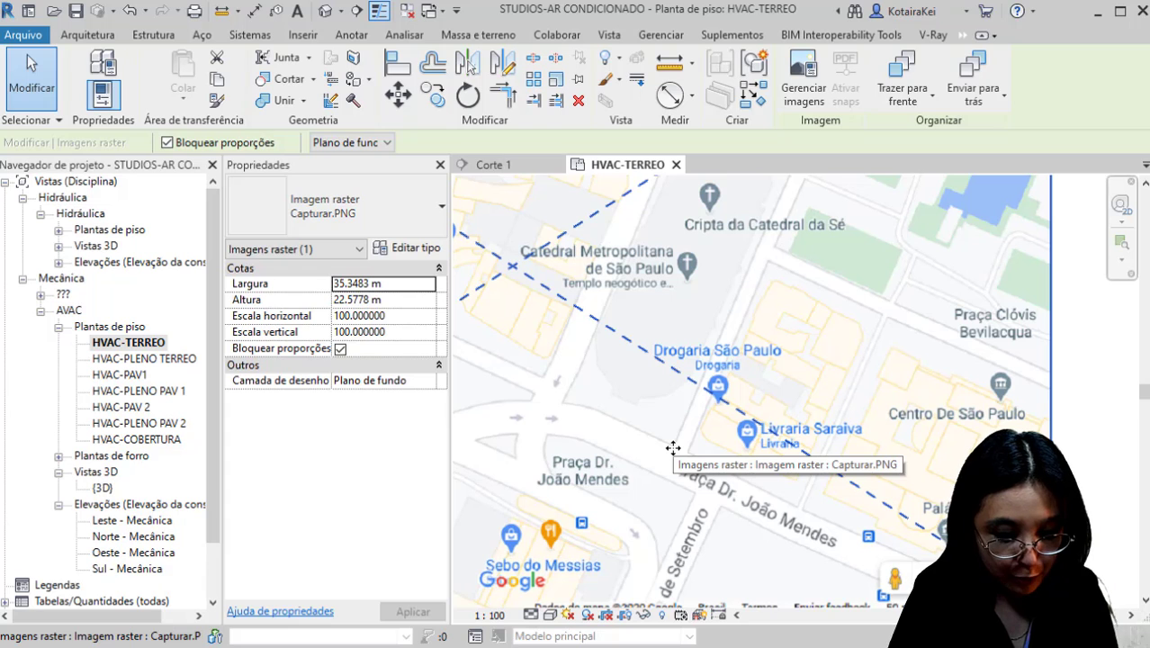
key(m)
key(v)
scroll(673, 448, up, 1)
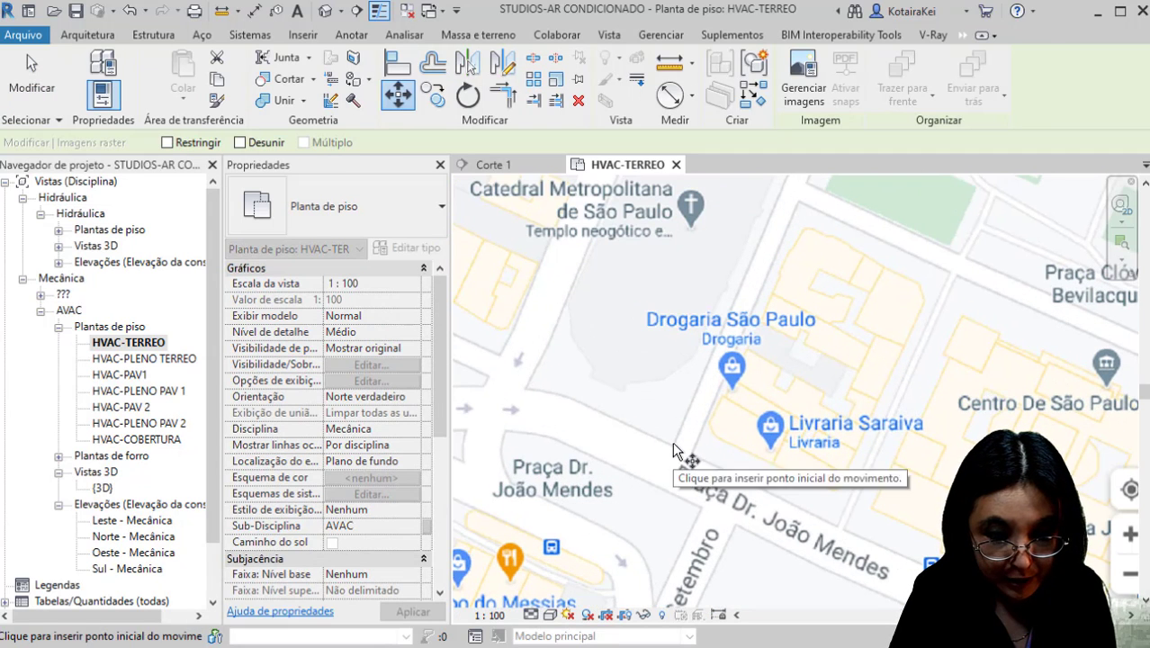
key(ctrl)
scroll(673, 444, down, 1)
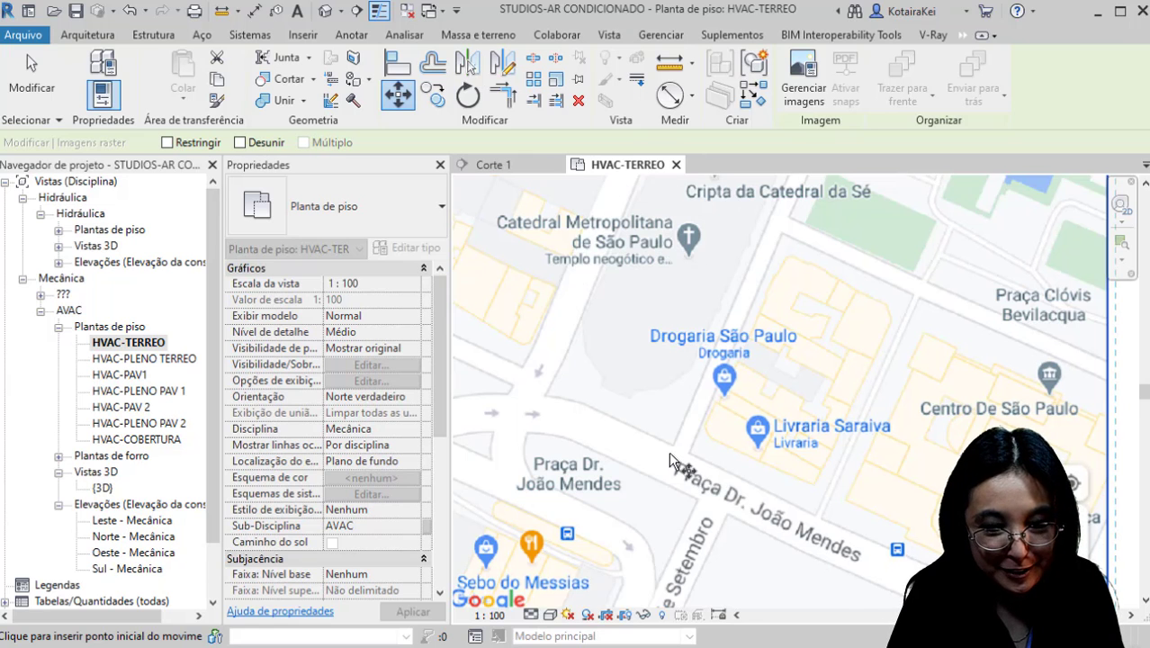
scroll(673, 461, up, 1)
key(ctrl)
click(689, 469)
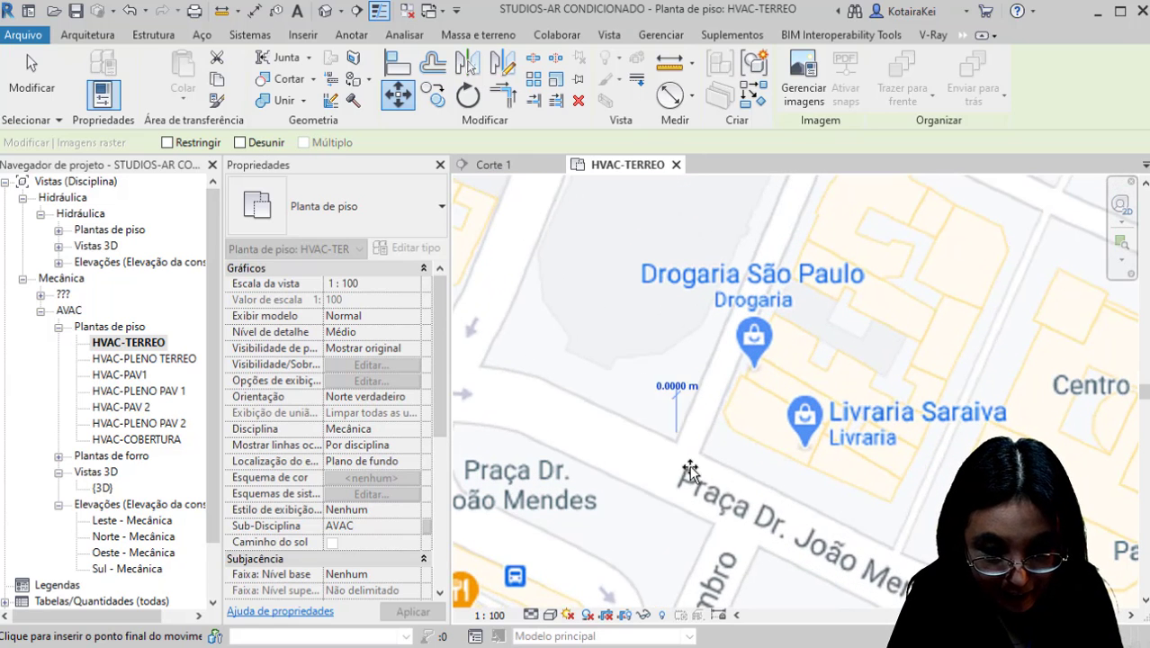
scroll(690, 470, down, 6)
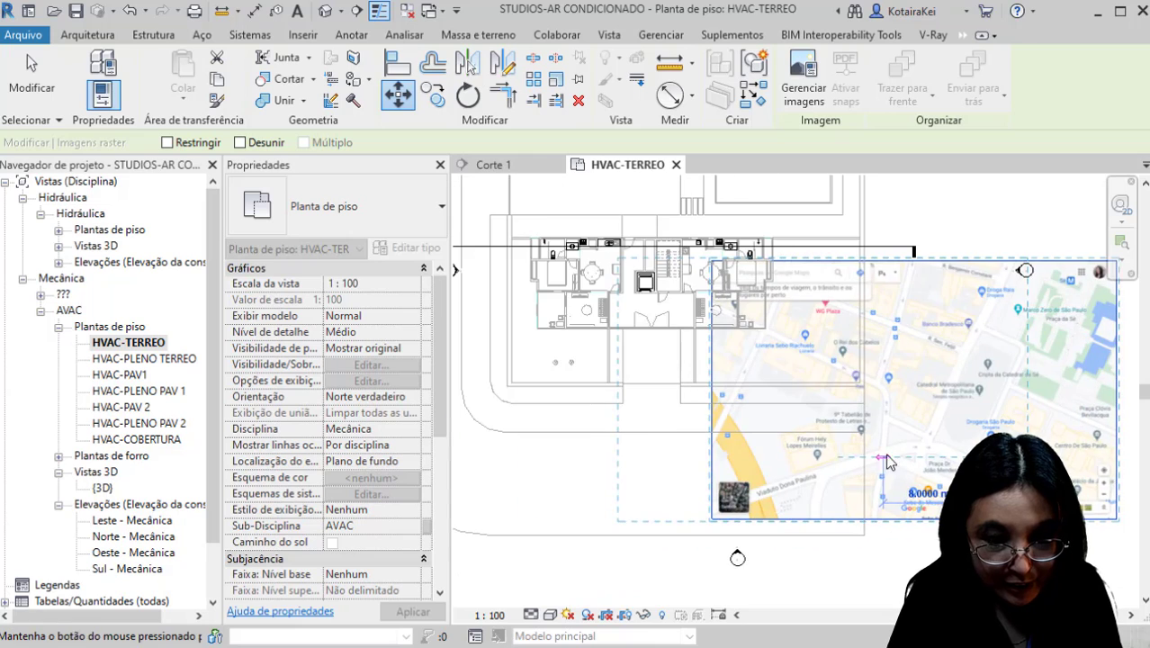
scroll(511, 389, up, 3)
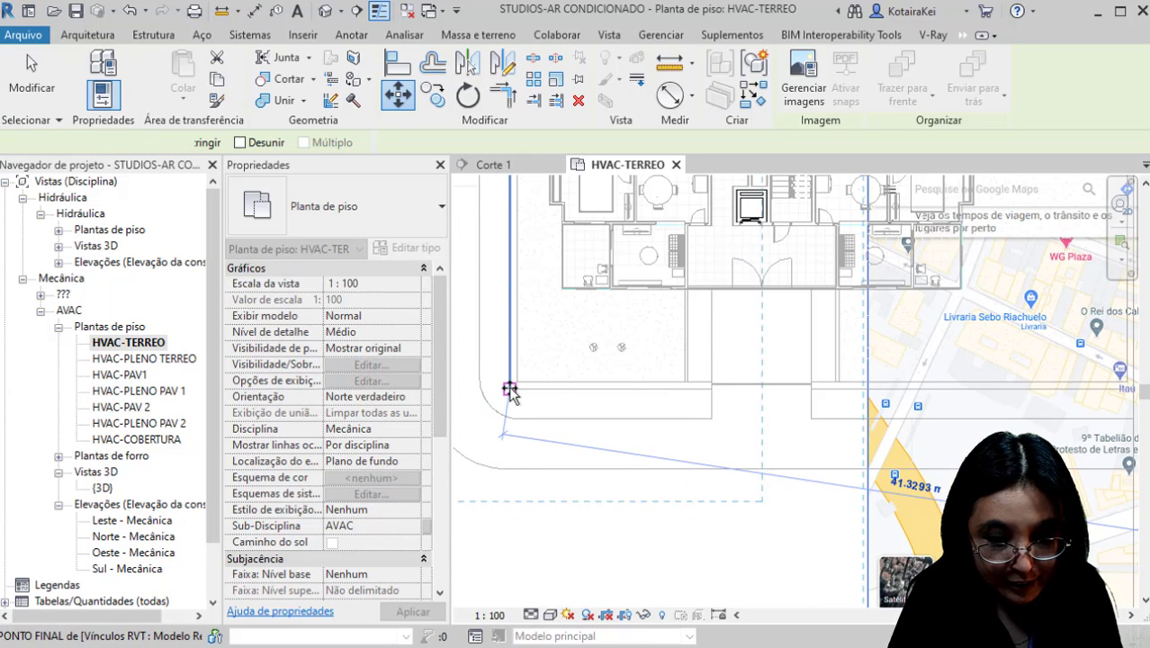
click(509, 389)
scroll(509, 388, down, 3)
scroll(706, 421, up, 2)
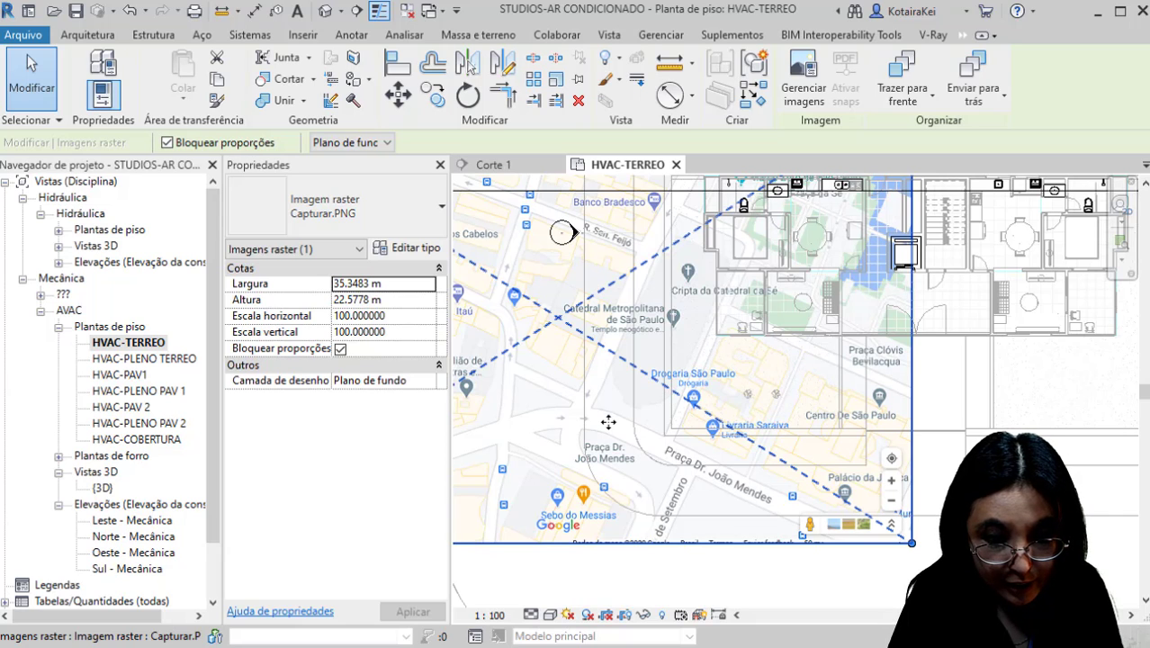
Step: Rotate the map image about 68.53° clockwise around the lot's lower-left corner, from the street edge beside Drogaria São Paulo to the lot's lower boundary
click(466, 99)
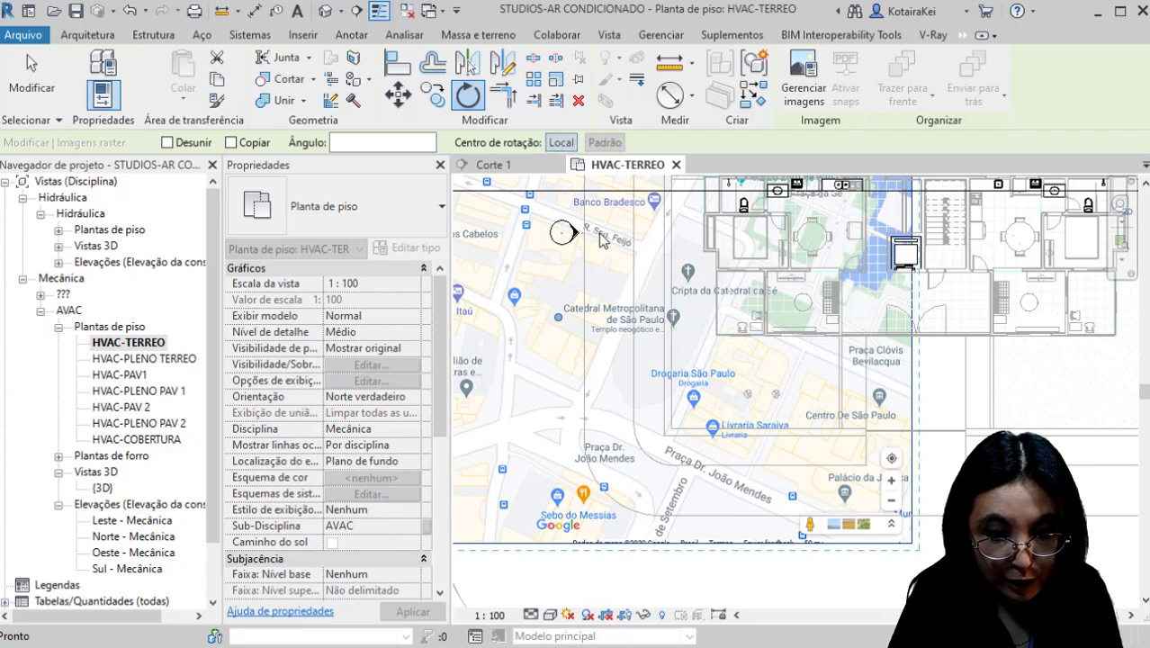
click(664, 437)
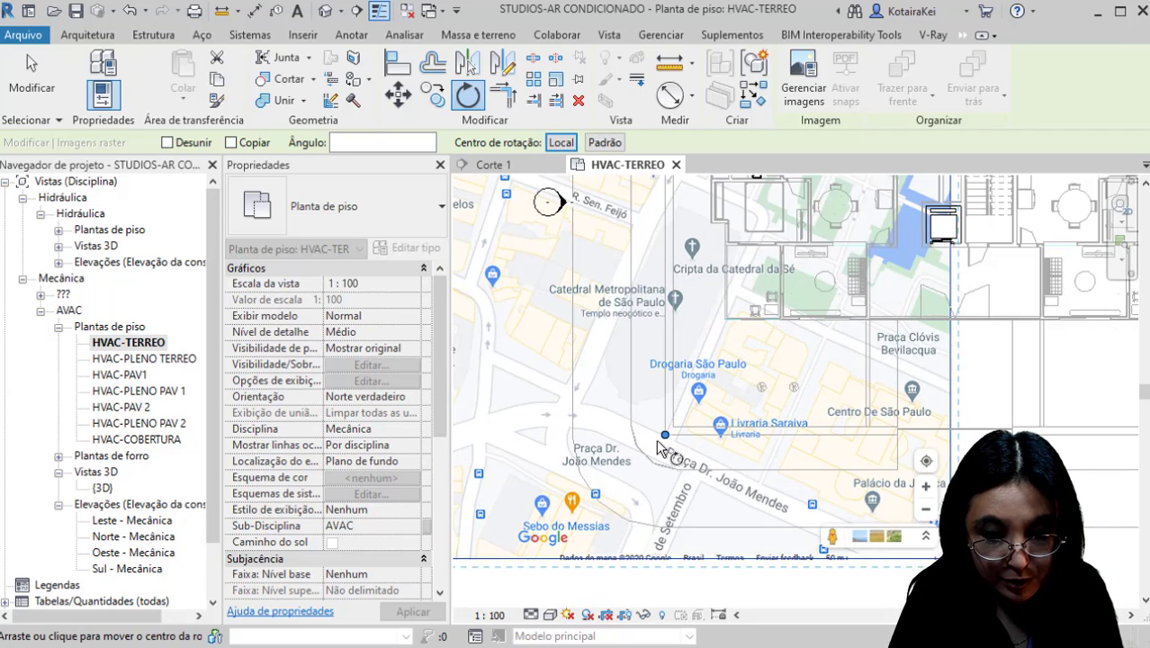
scroll(659, 436, up, 5)
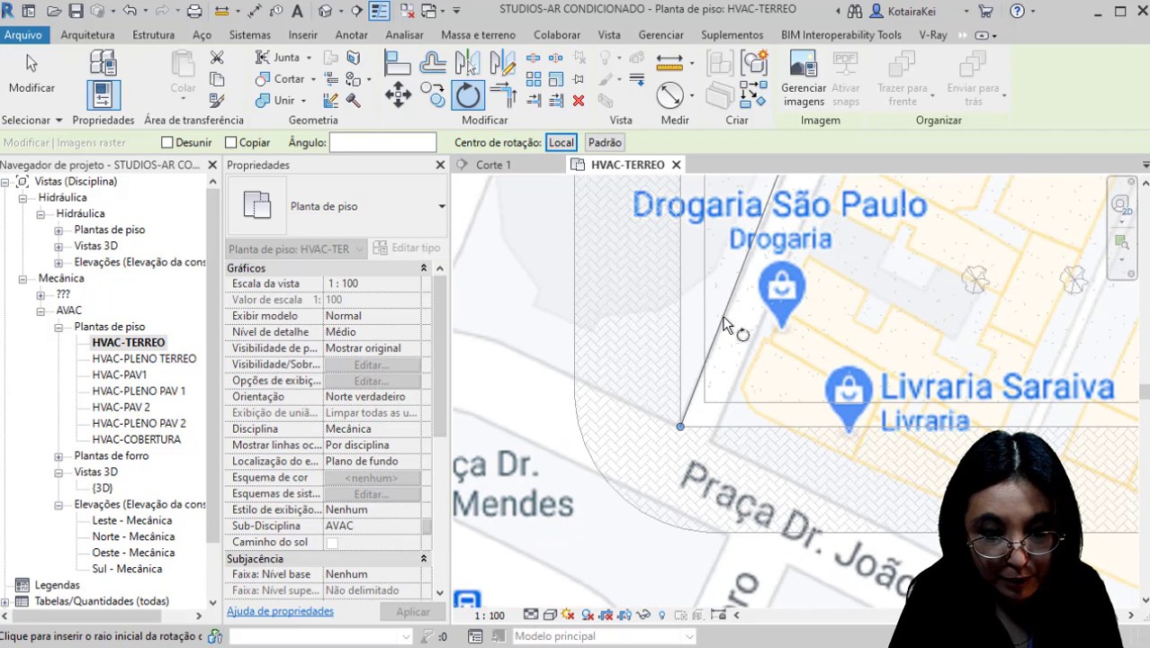
click(727, 326)
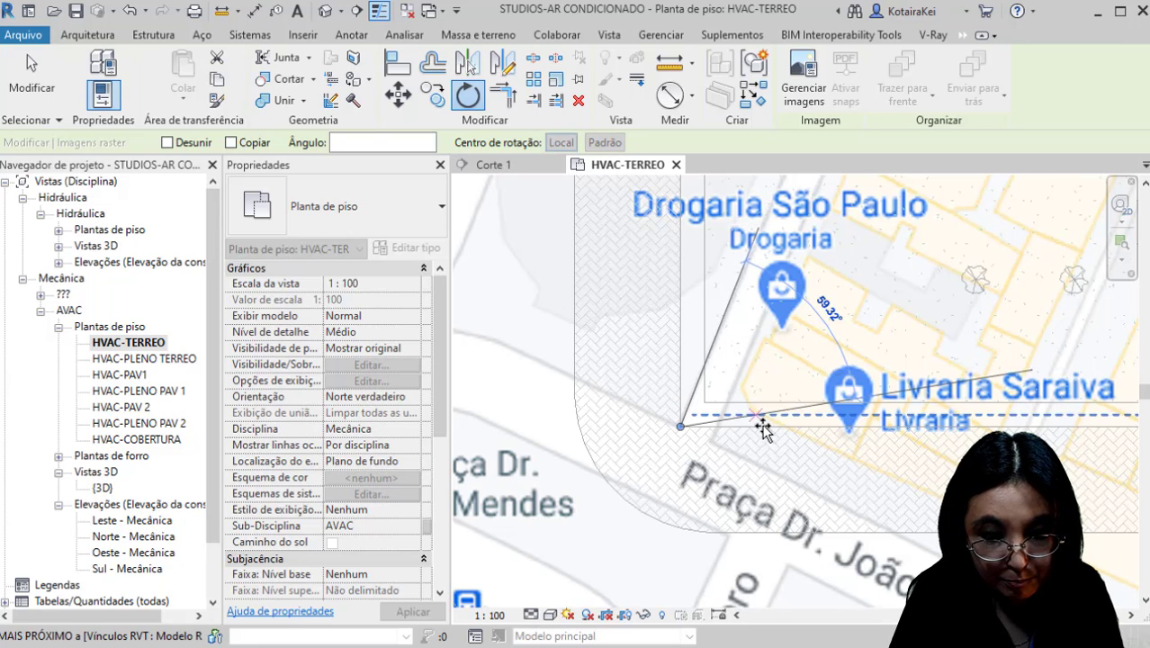
click(766, 429)
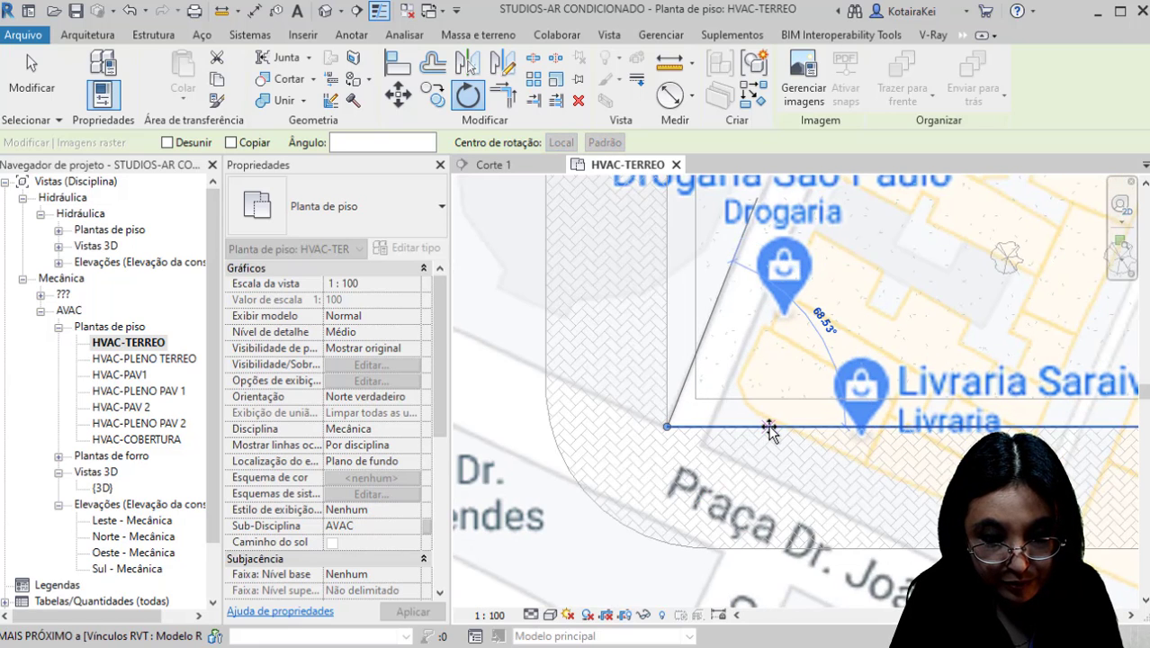
scroll(726, 422, down, 8)
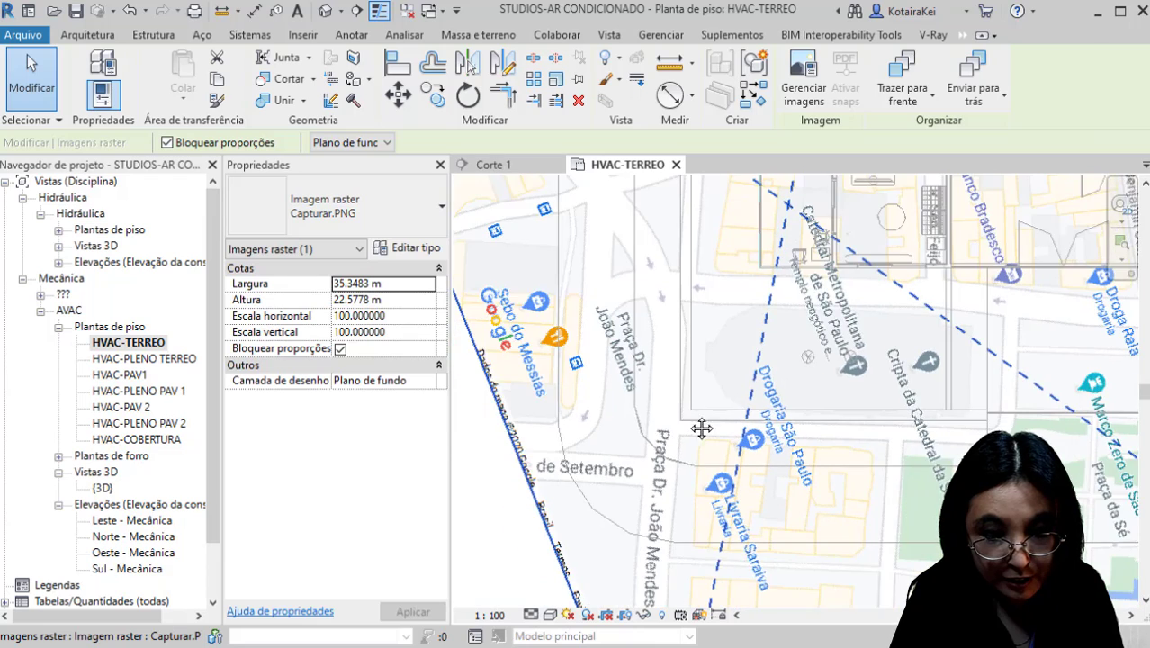
scroll(641, 406, up, 1)
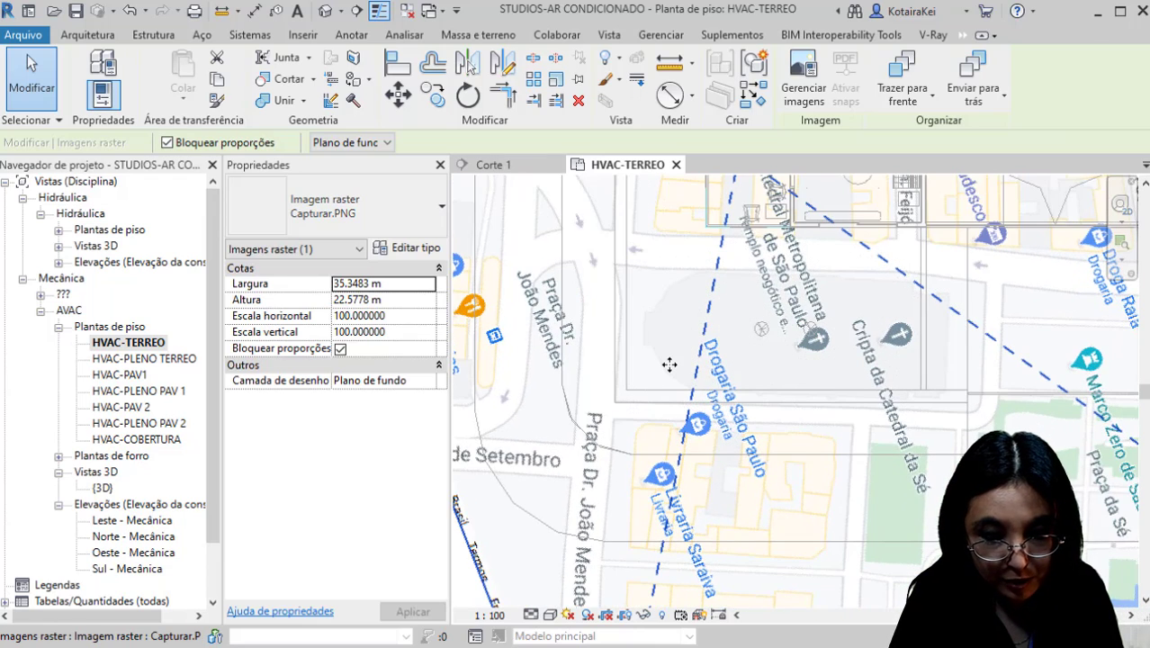
Step: Nudge the map image slightly left, check how its streets fit the lot, and deselect it
key(Left)
key(Left)
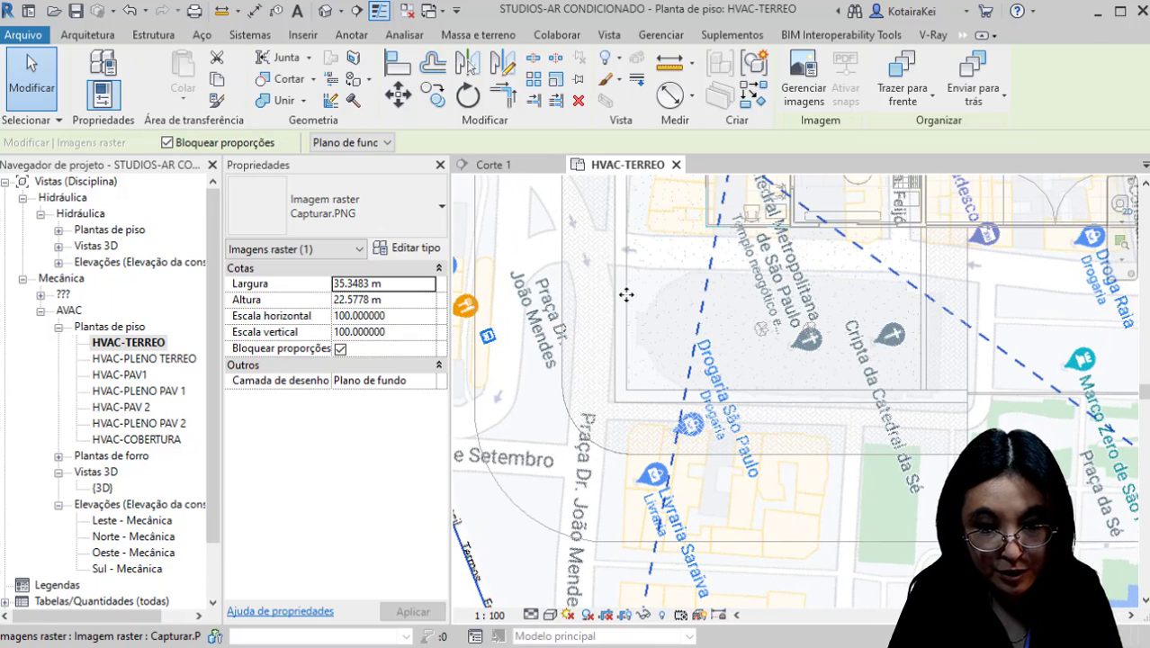
scroll(778, 359, down, 5)
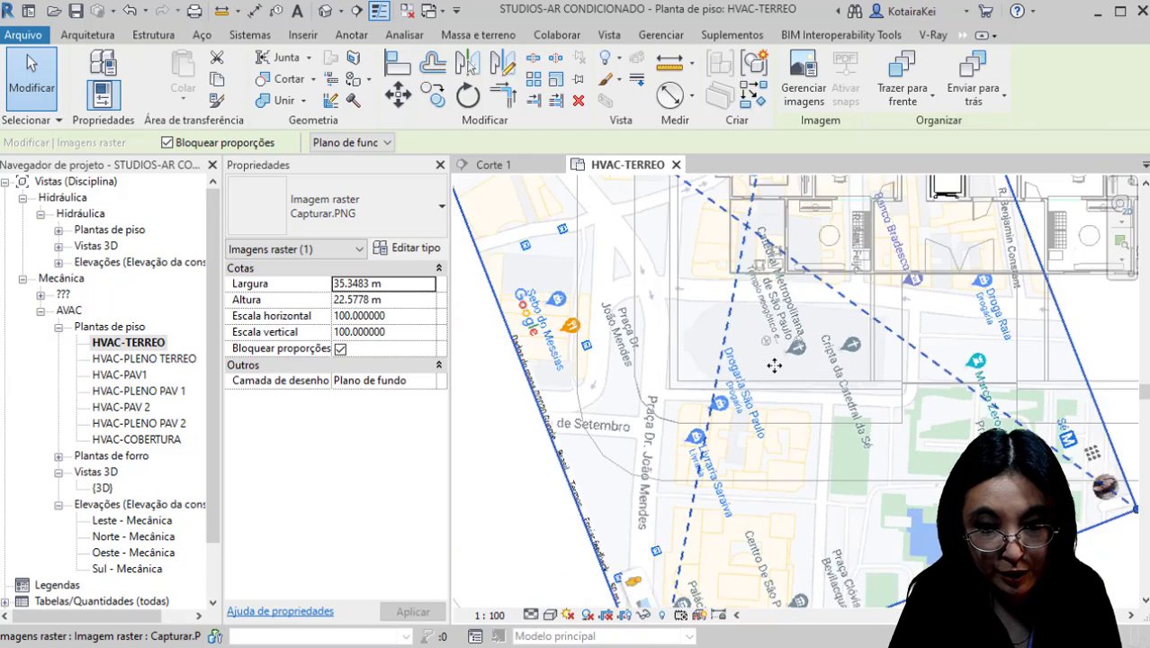
middle_drag(813, 279, 711, 375)
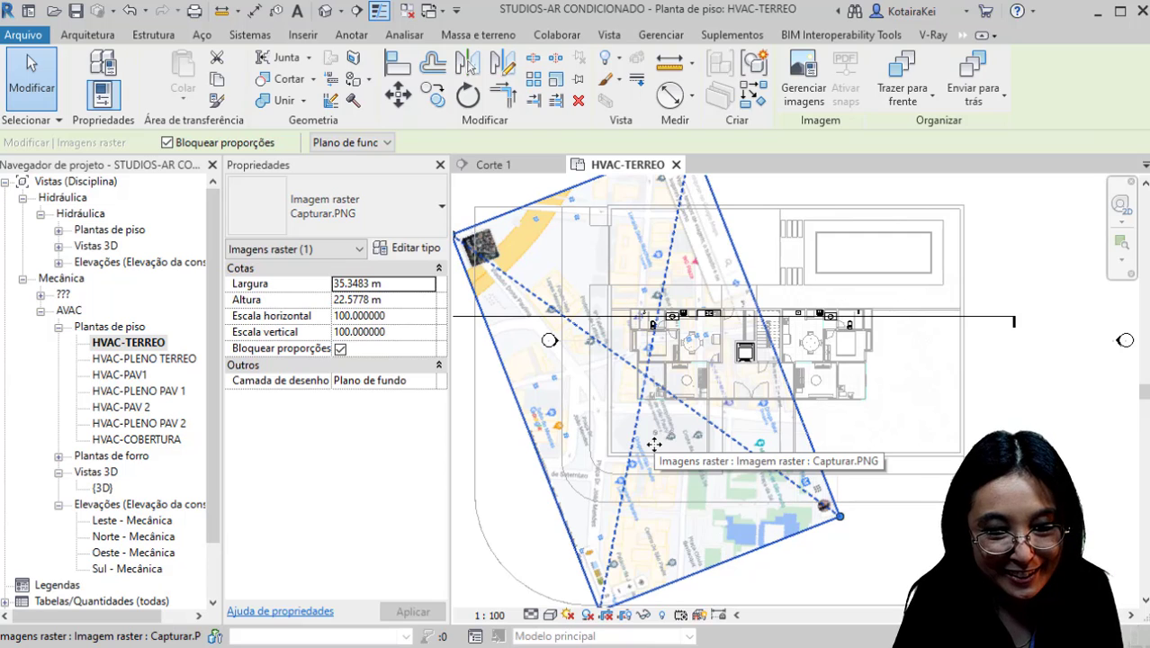
middle_drag(653, 443, 654, 354)
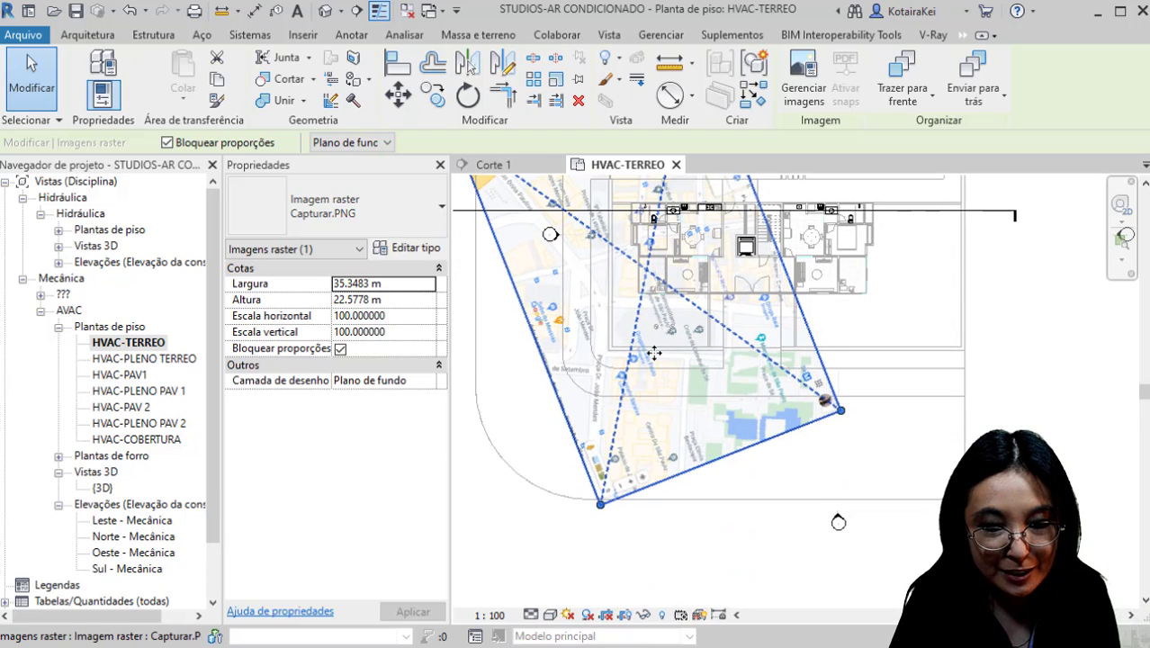
scroll(610, 328, up, 5)
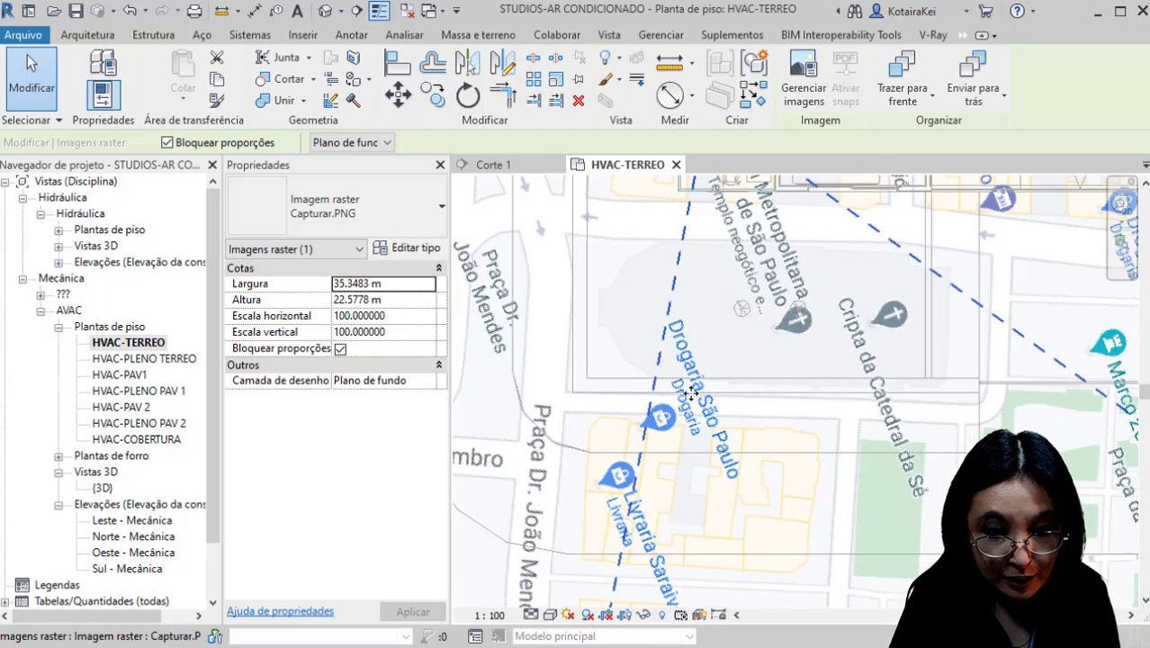
scroll(601, 386, down, 4)
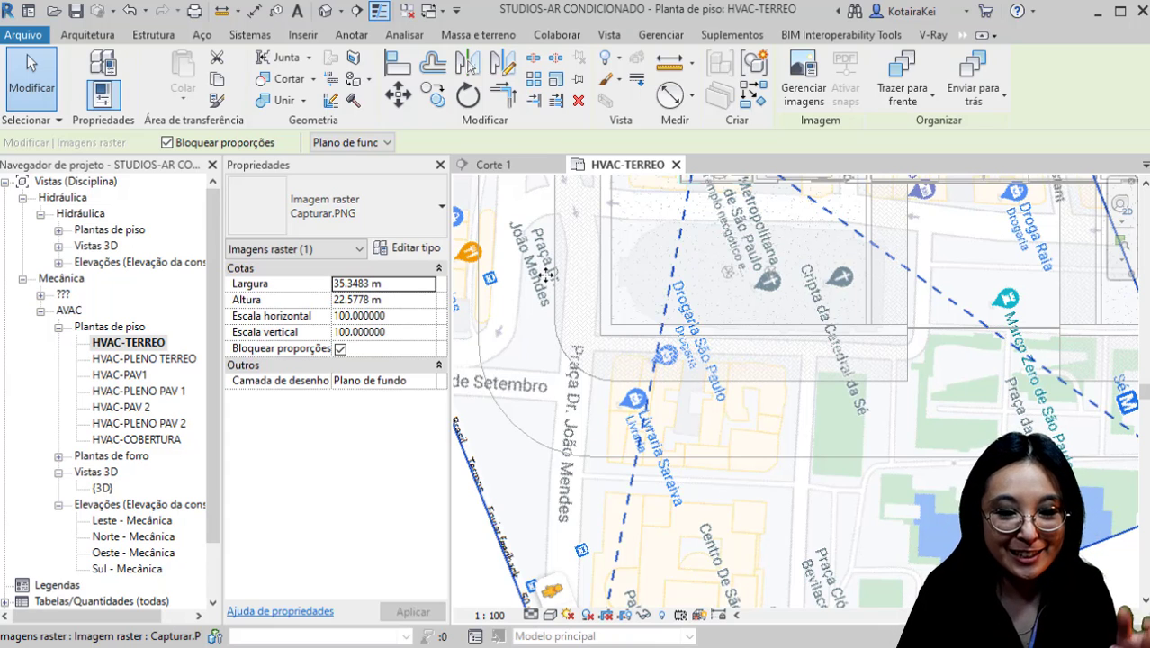
scroll(570, 300, down, 3)
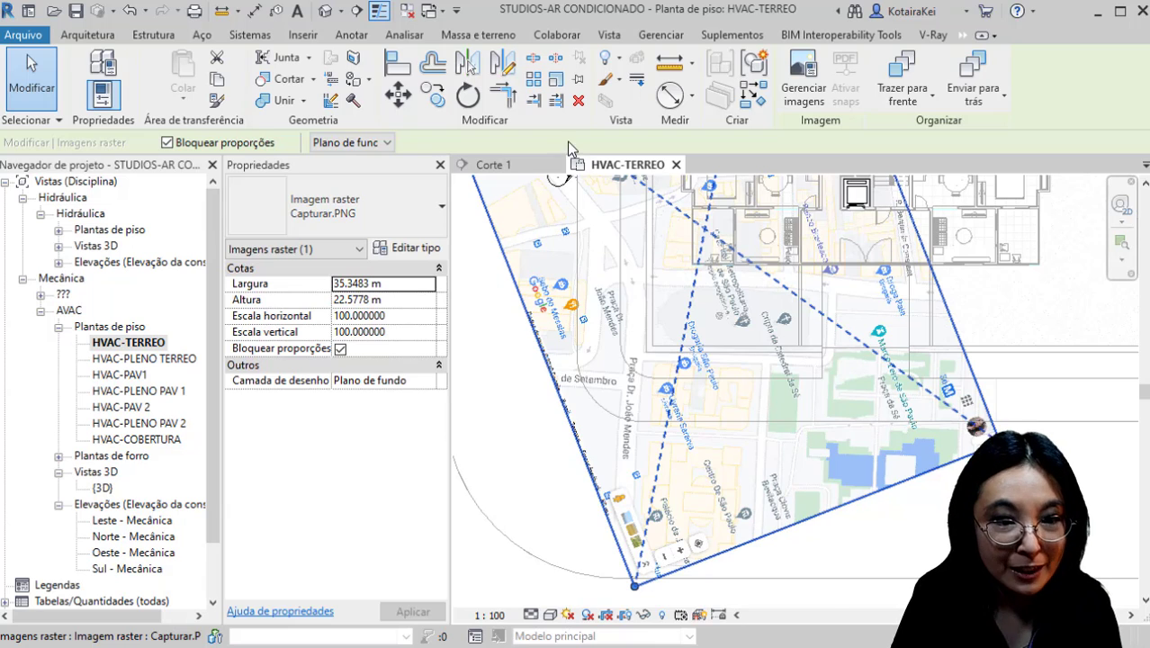
click(504, 338)
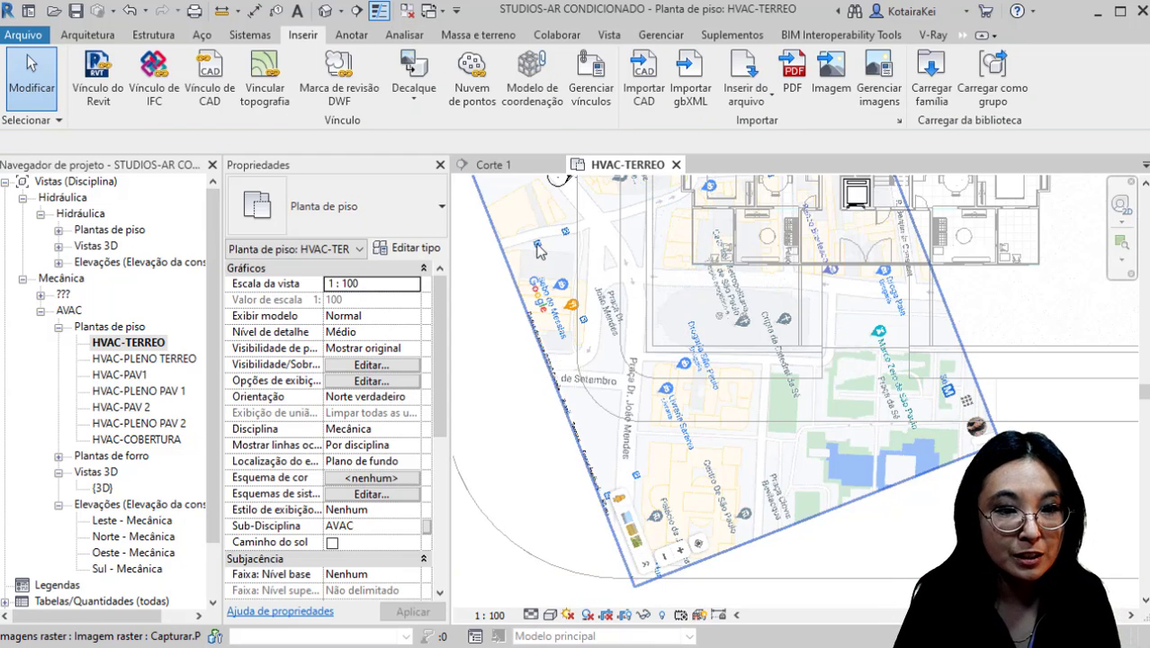
Step: Rotate true north 68.53° clockwise around the lot's lower-left corner, from the vertical direction to the map's north direction
click(660, 36)
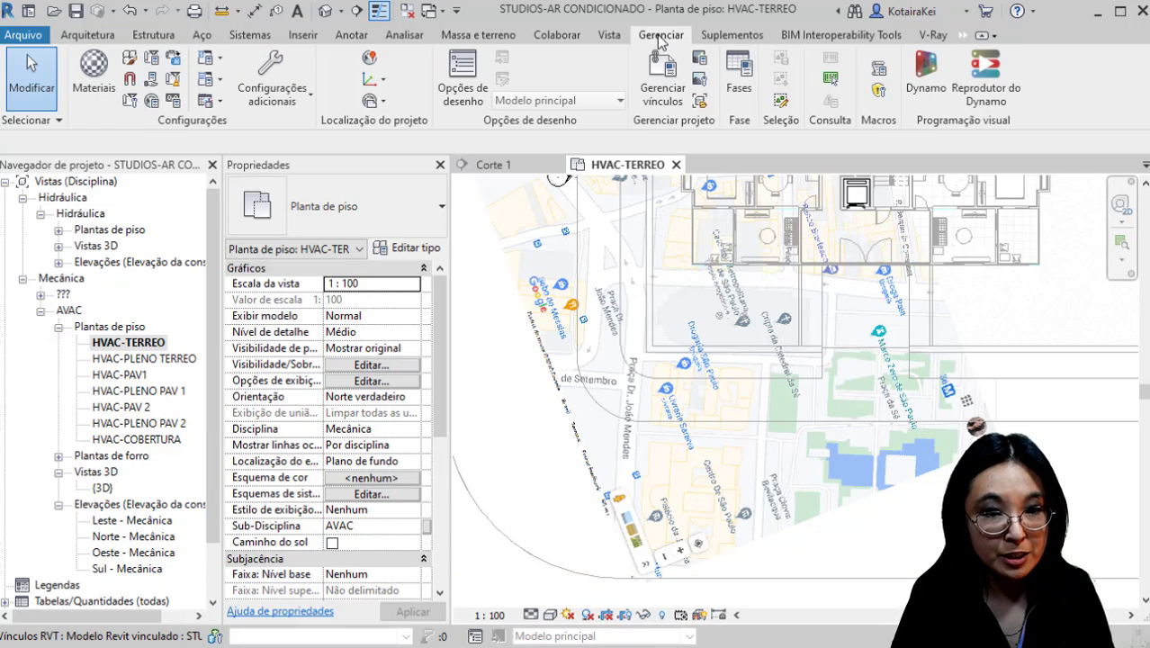
click(371, 101)
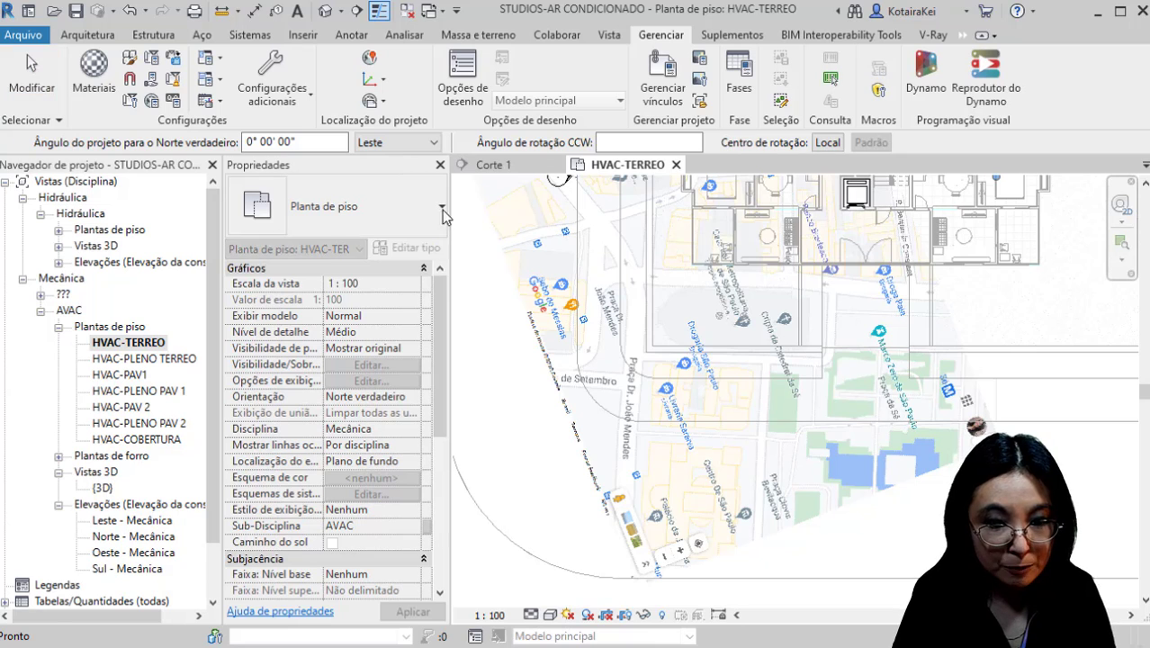
scroll(597, 473, down, 2)
scroll(895, 367, up, 1)
key(space)
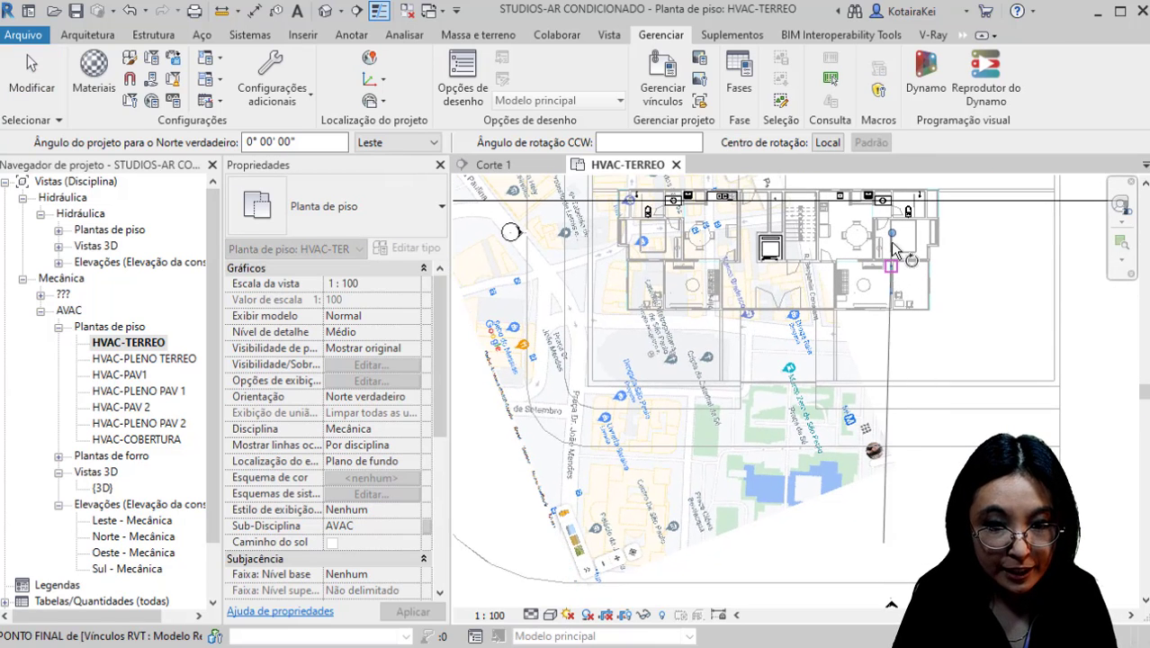
click(589, 580)
scroll(593, 531, down, 1)
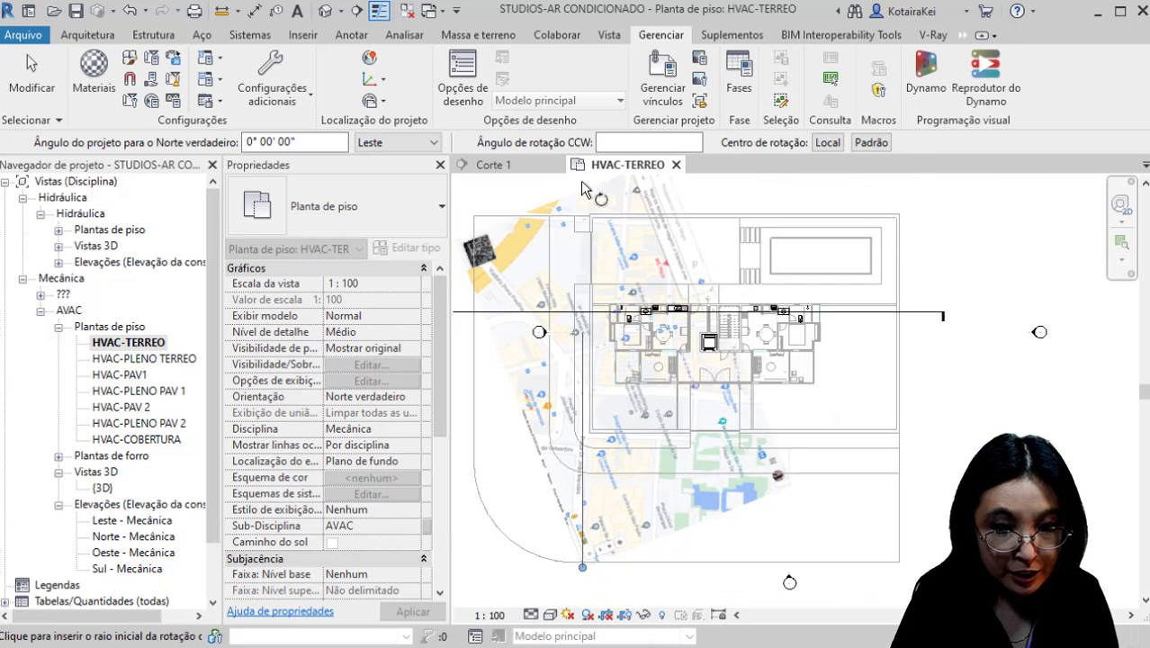
scroll(586, 338, up, 1)
scroll(585, 338, down, 1)
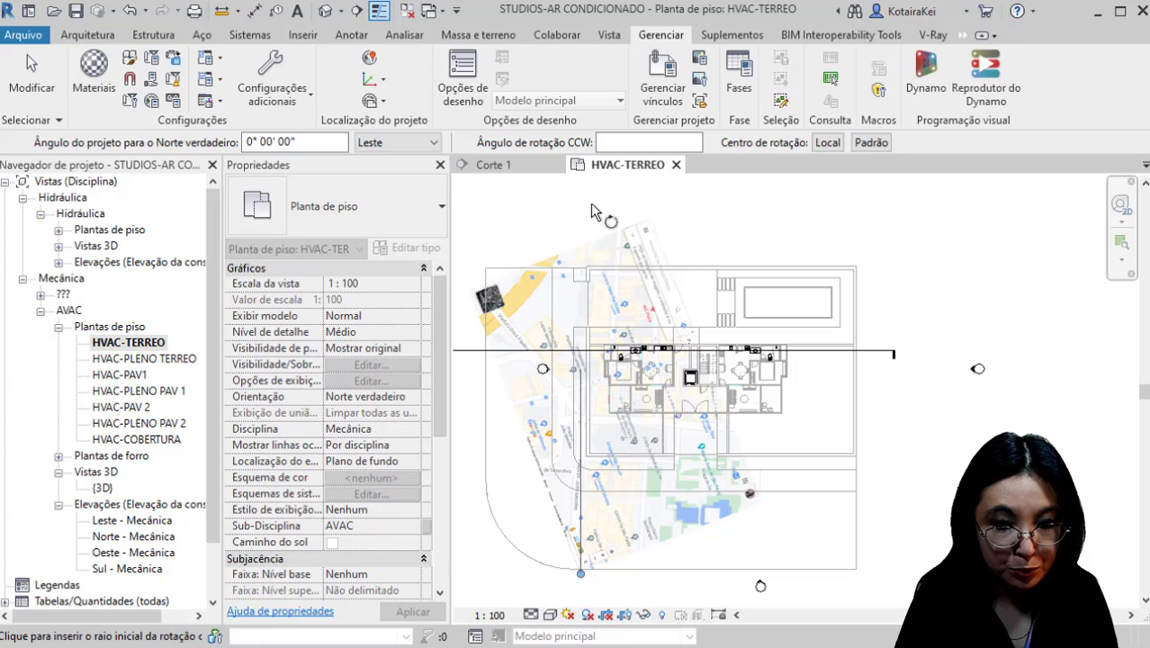
click(591, 205)
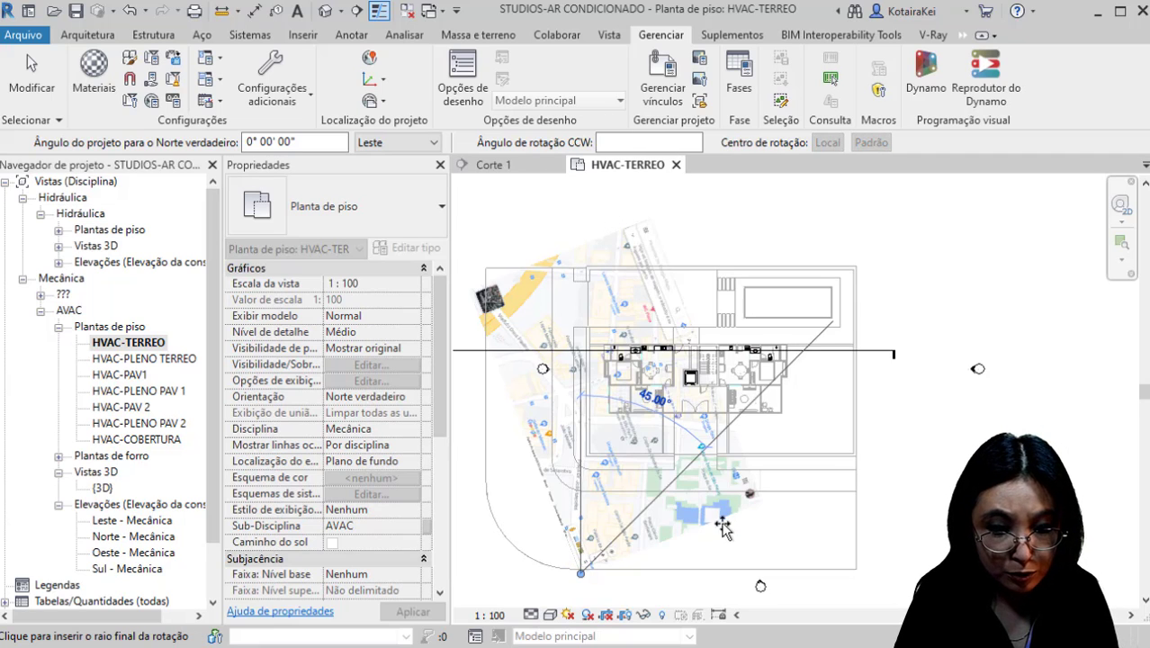
click(764, 502)
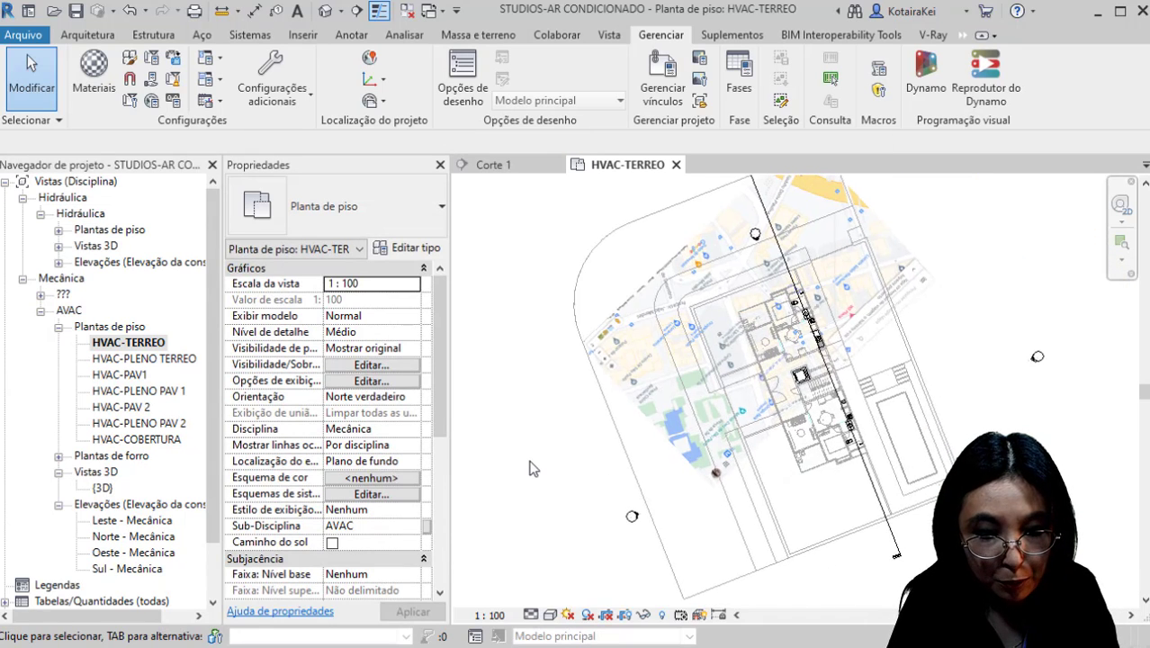
Step: Delete the Capturar map image from the HVAC-TERREO plan and set the view's orientation to Norte do projeto
click(754, 357)
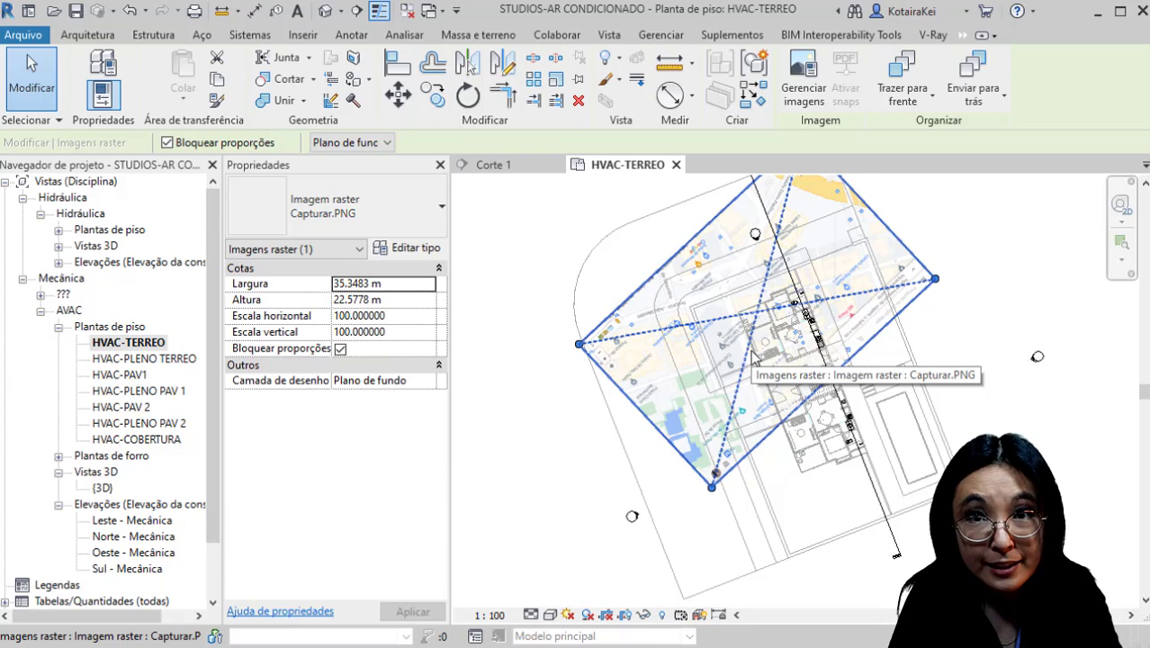
key(Delete)
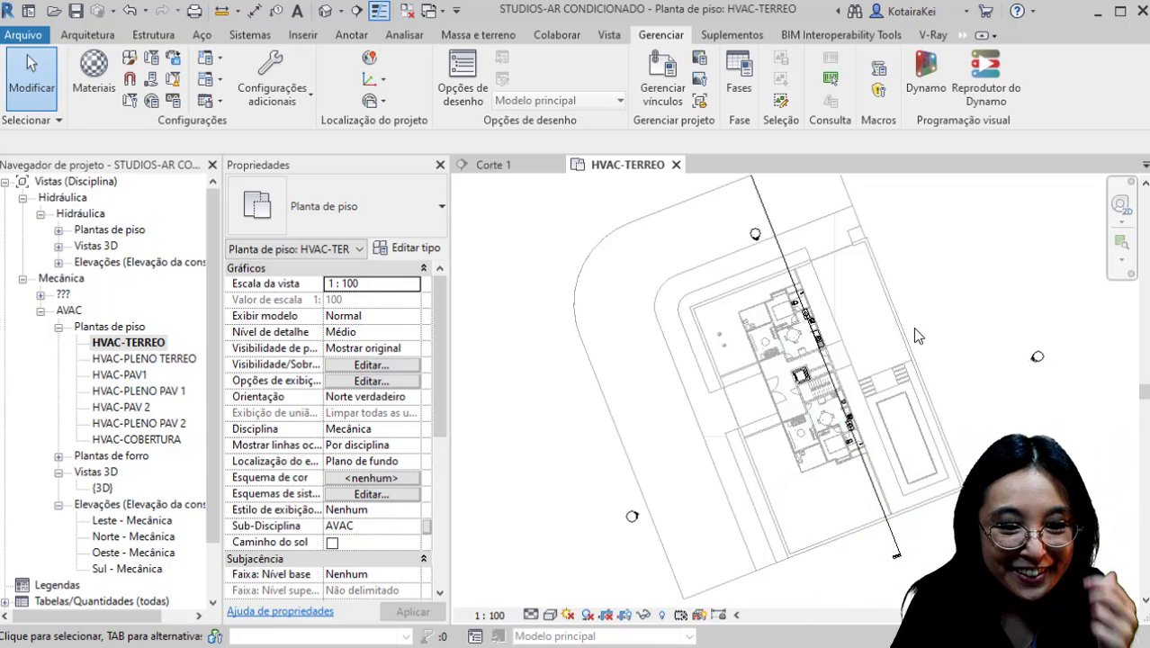
click(396, 397)
click(412, 397)
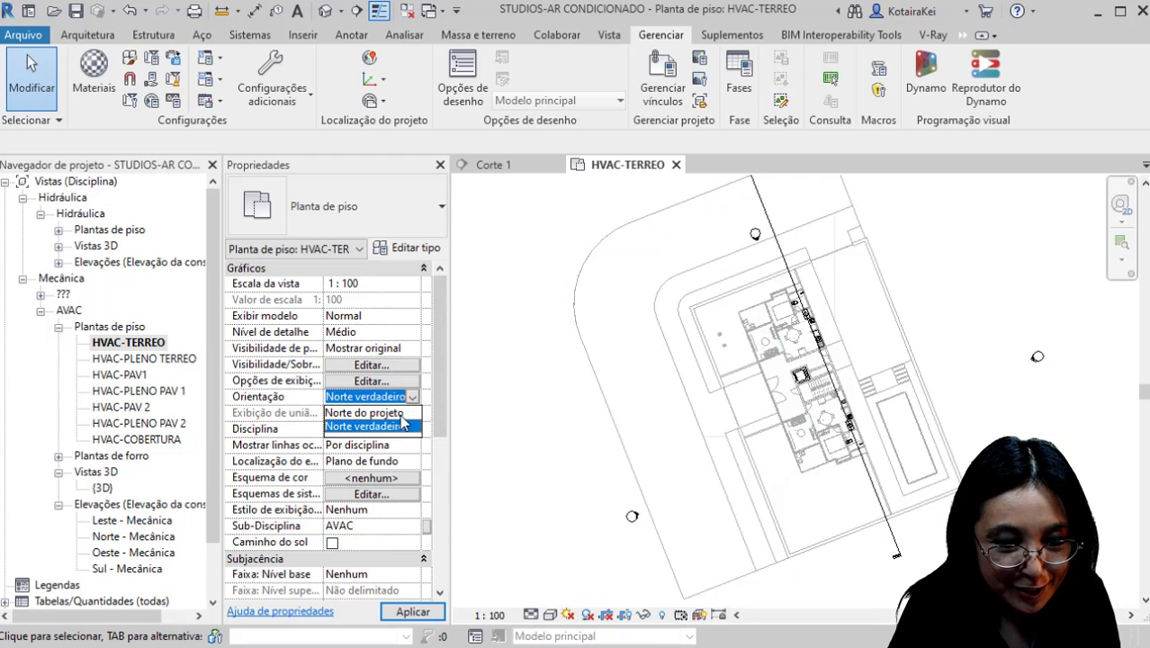
click(387, 412)
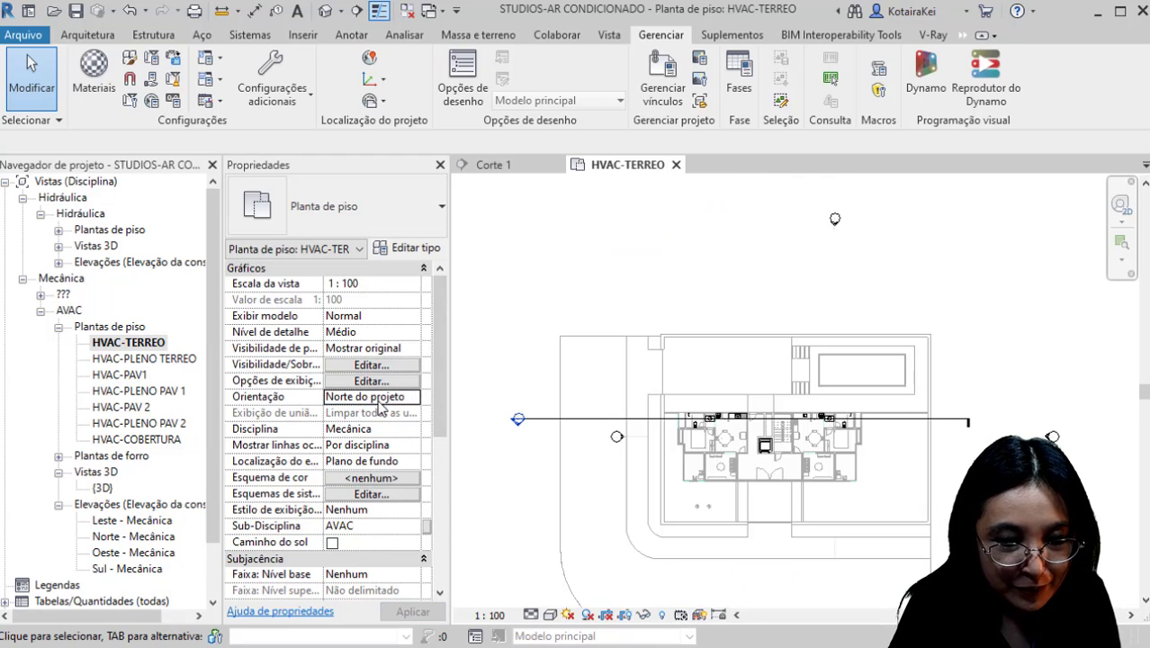
Step: Switch the HVAC-TERREO plan's orientation to Norte verdadeiro and return it to Norte do projeto
click(414, 396)
click(380, 425)
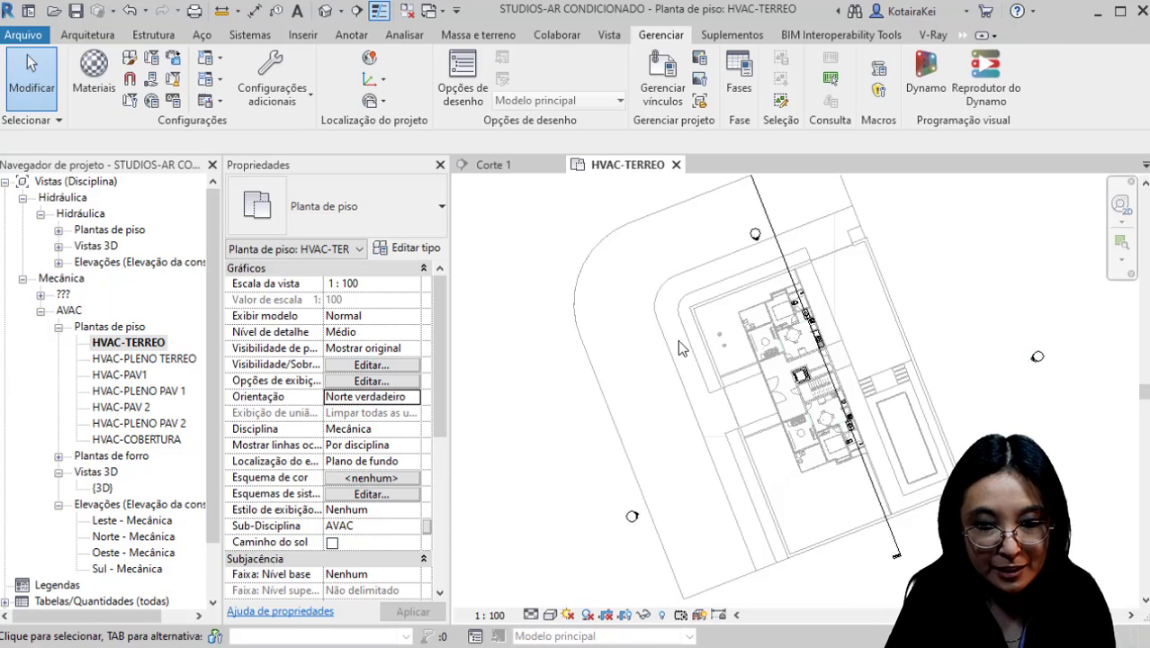
click(416, 401)
click(412, 397)
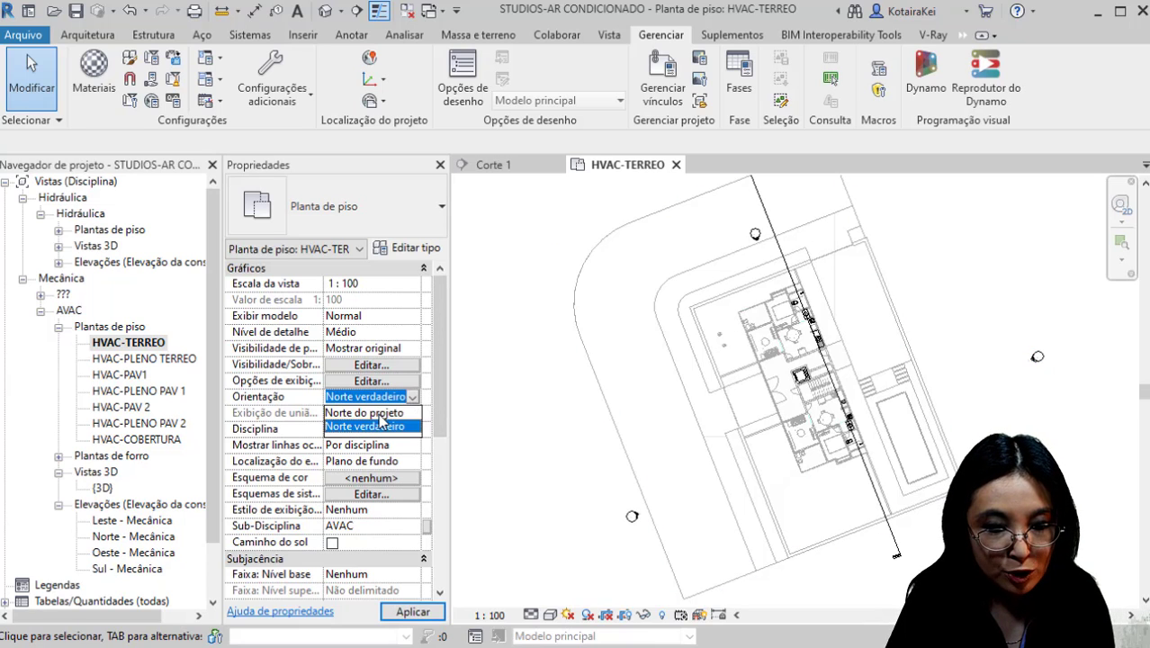
click(381, 413)
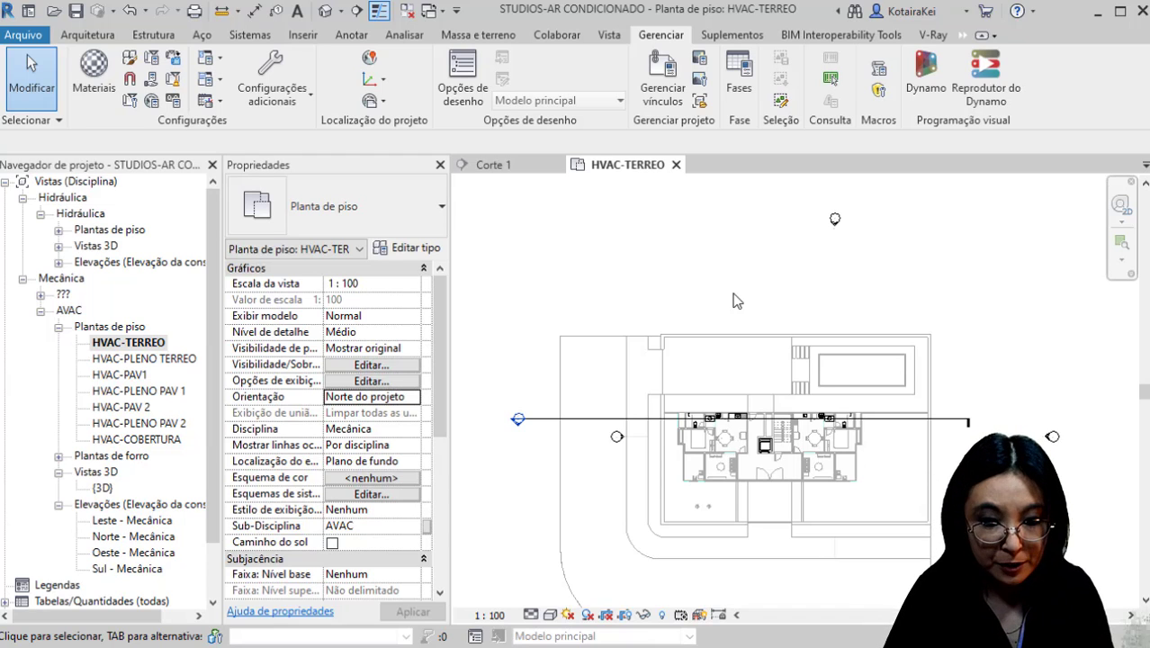
Step: Reveal the hidden elements in the HVAC-TERREO plan and inspect the project base point's angle to true north
click(663, 615)
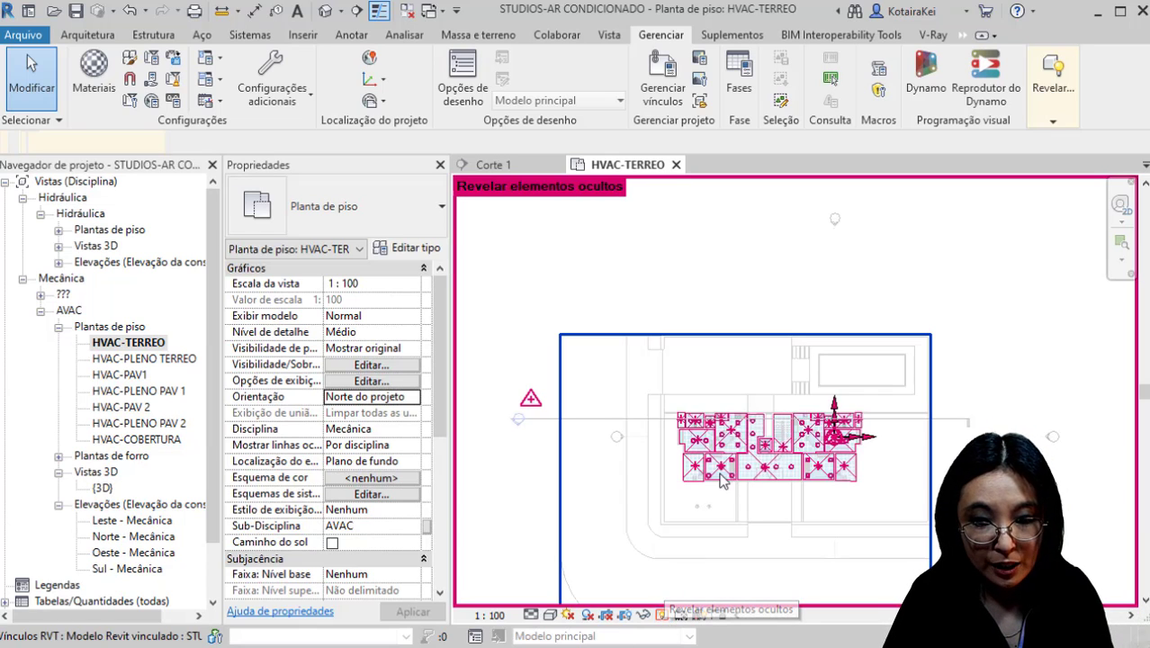
scroll(767, 430, up, 3)
scroll(767, 430, up, 5)
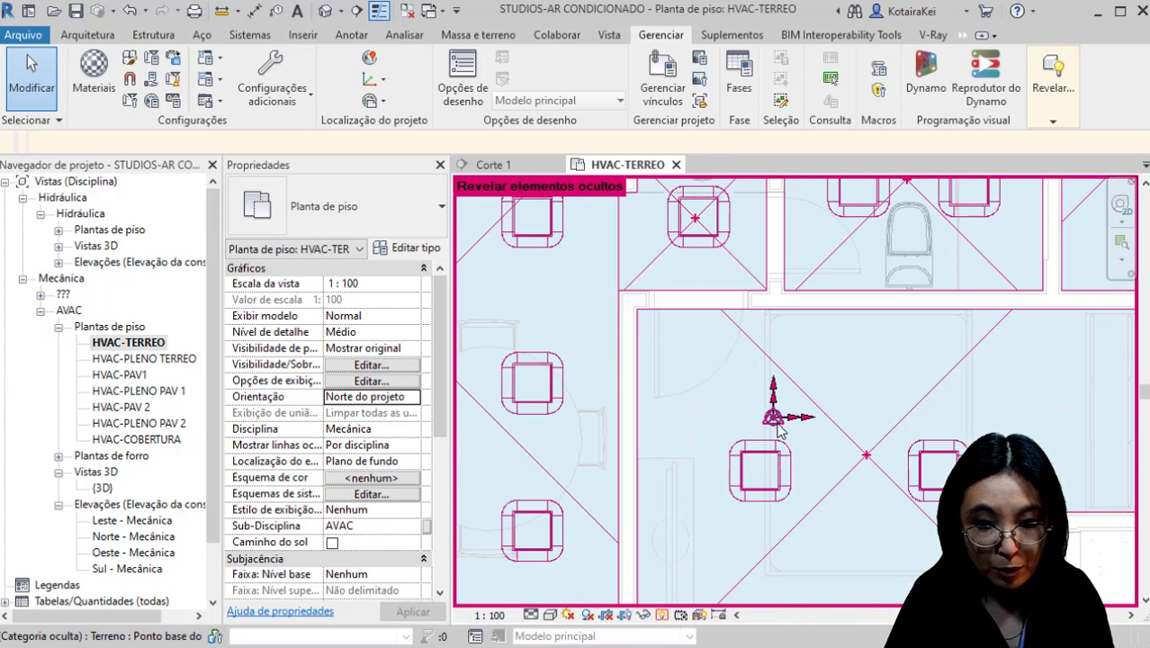
click(773, 419)
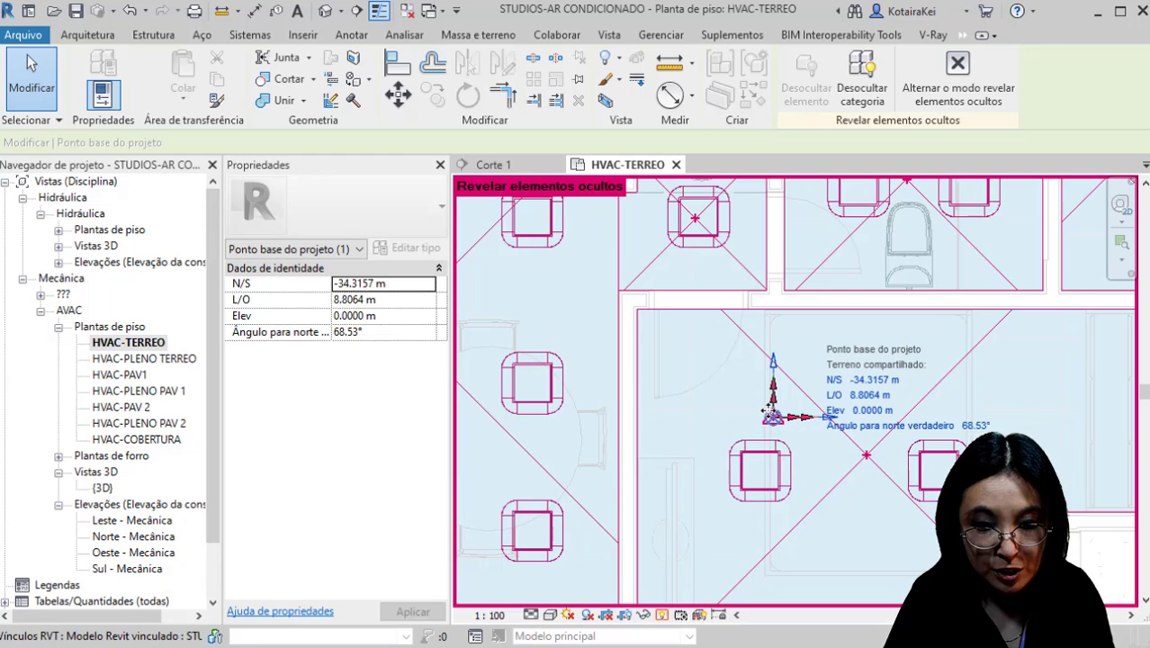
middle_drag(765, 441, 625, 383)
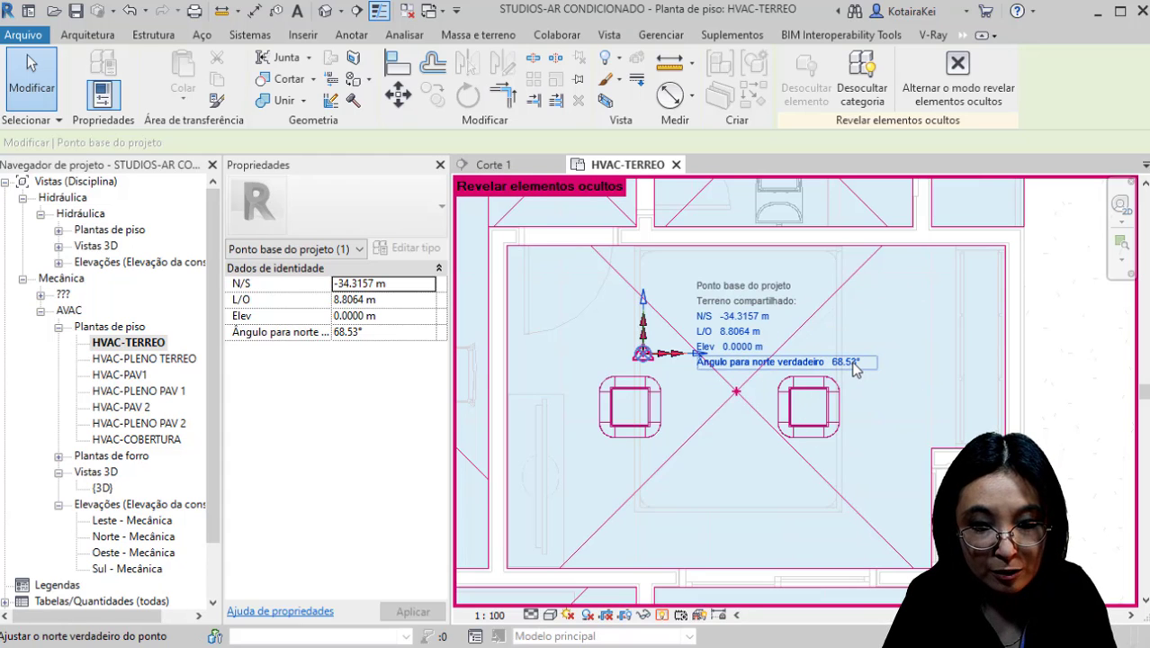
scroll(730, 376, down, 4)
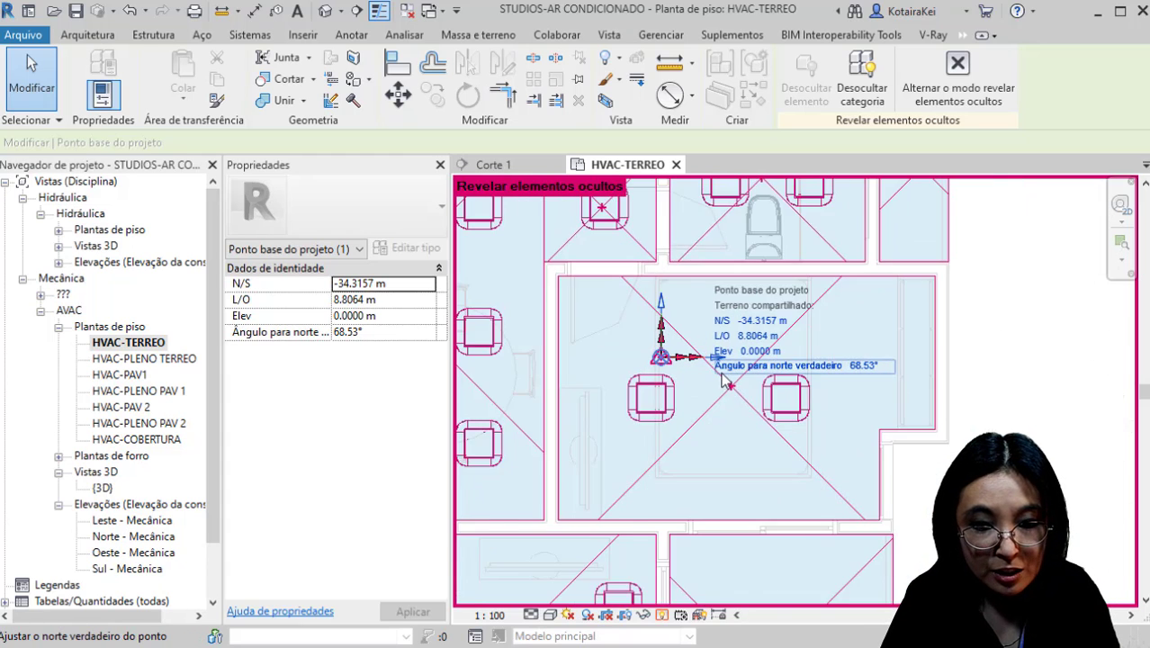
scroll(731, 376, down, 3)
scroll(640, 298, down, 3)
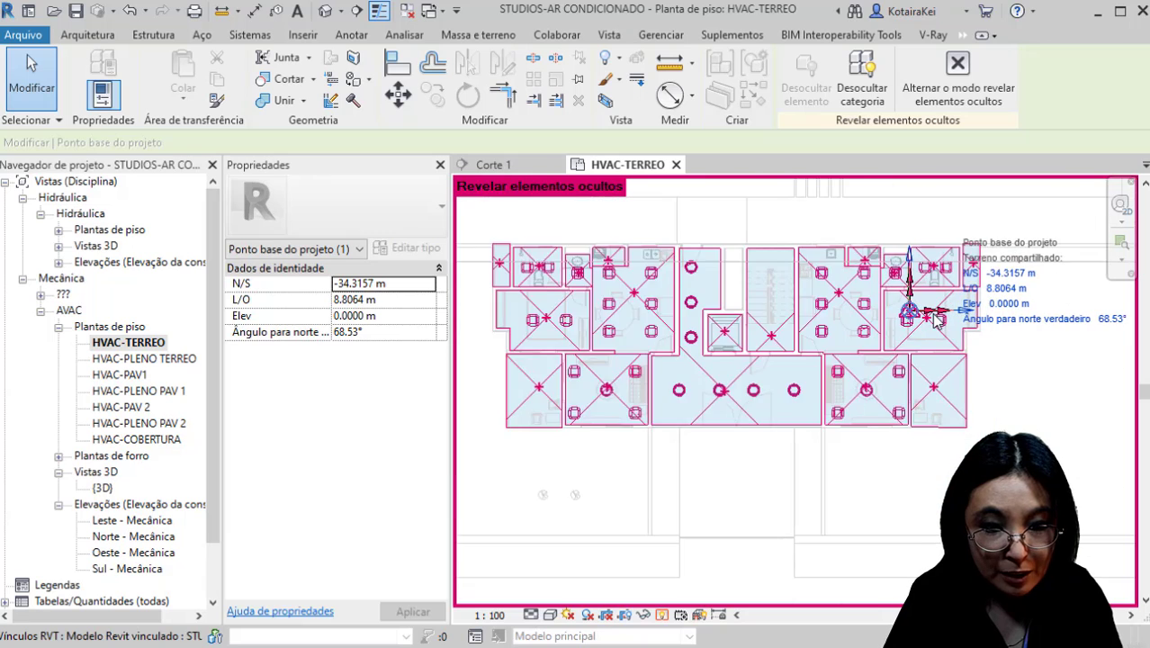
scroll(642, 304, down, 2)
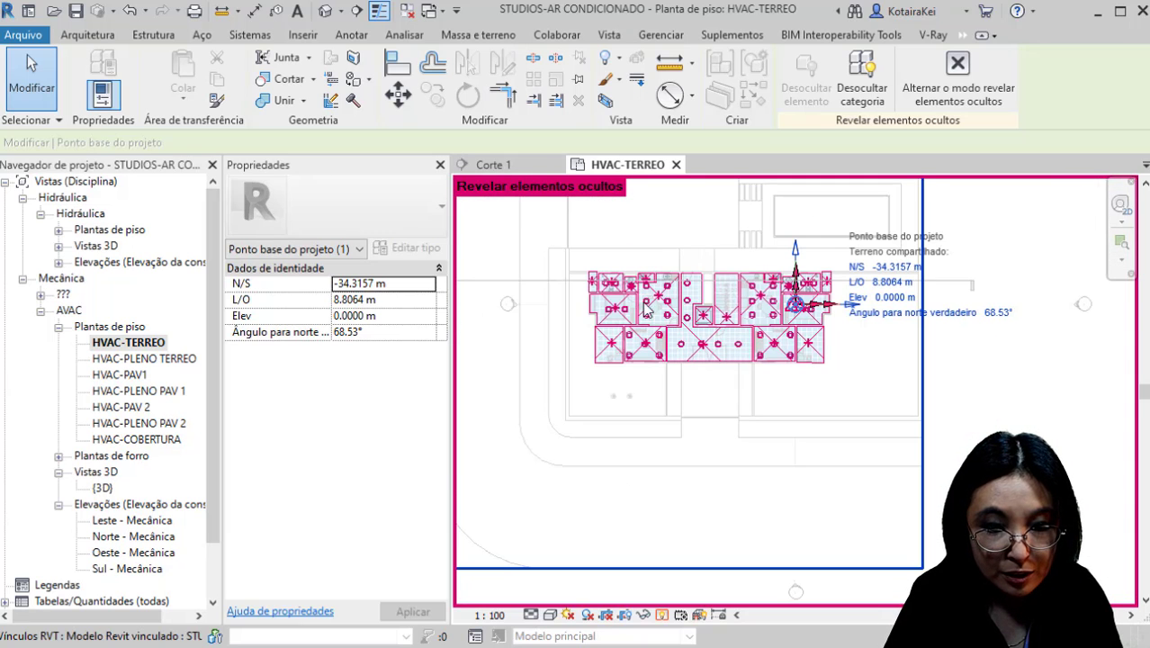
Step: Inspect the survey point's axes outside the lot and leave the reveal hidden elements mode
middle_drag(644, 310, 812, 359)
scroll(813, 360, down, 1)
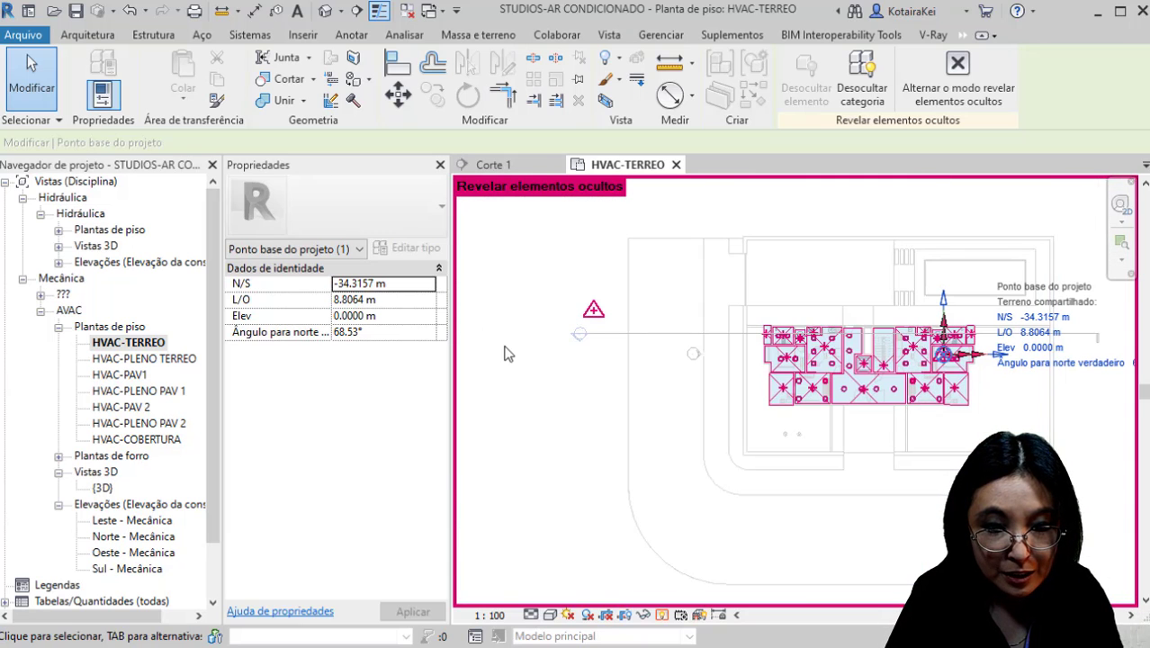
click(589, 320)
click(594, 319)
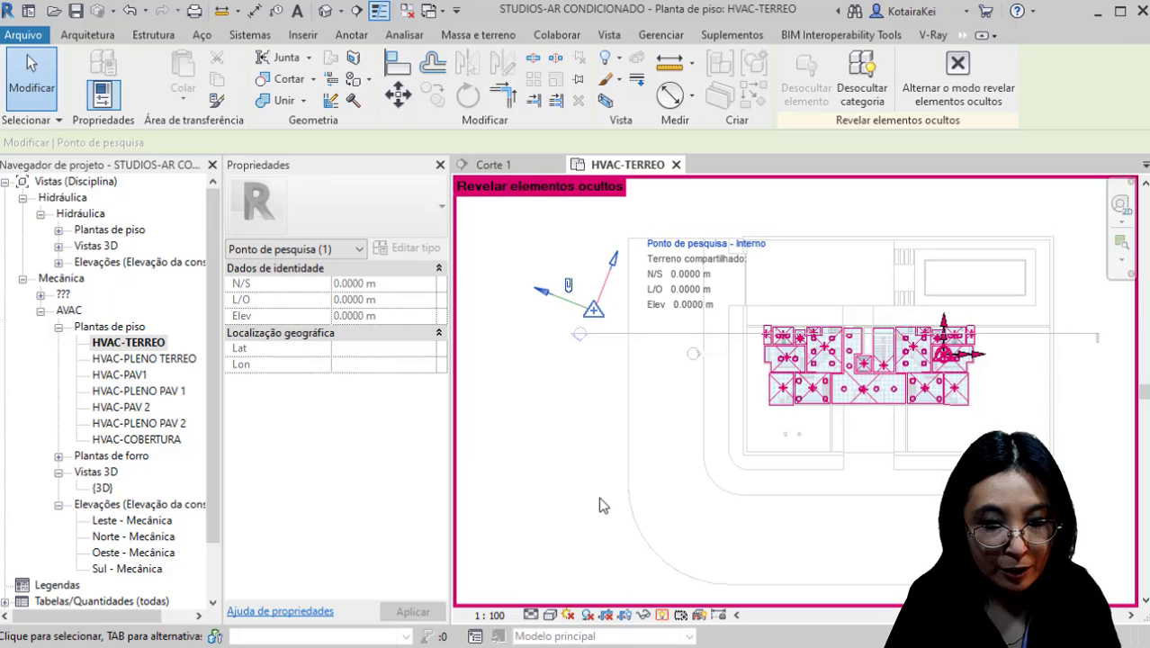
click(661, 616)
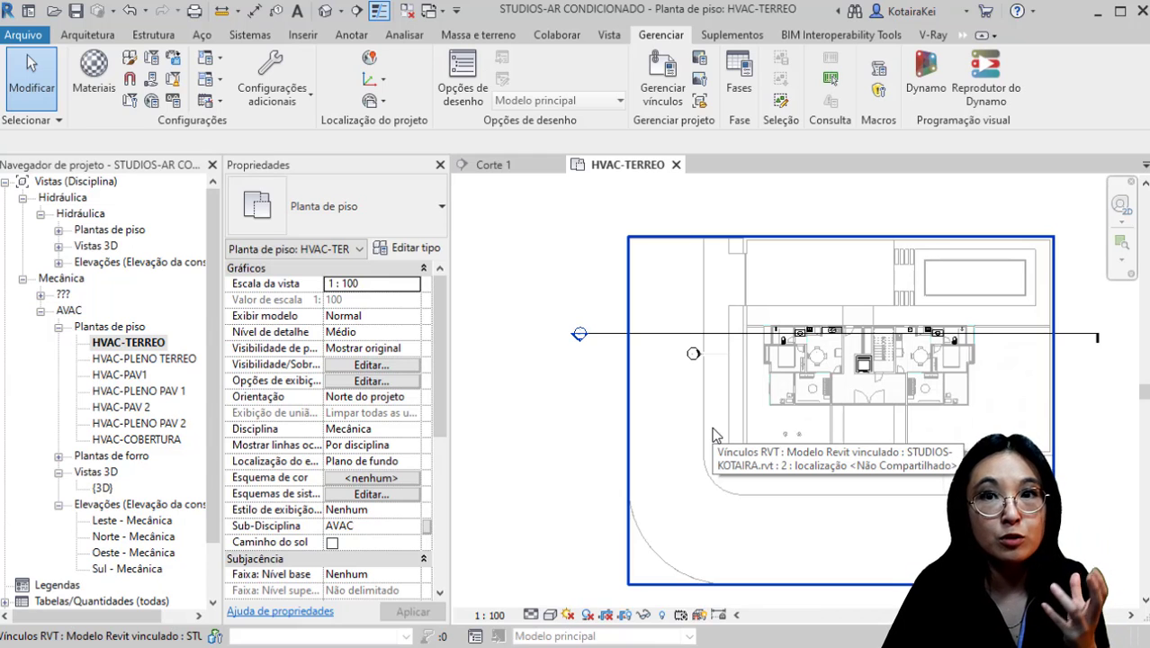
Step: Open the {3D} view and look at the building from the top to compare its orientation with the compass
double_click(103, 487)
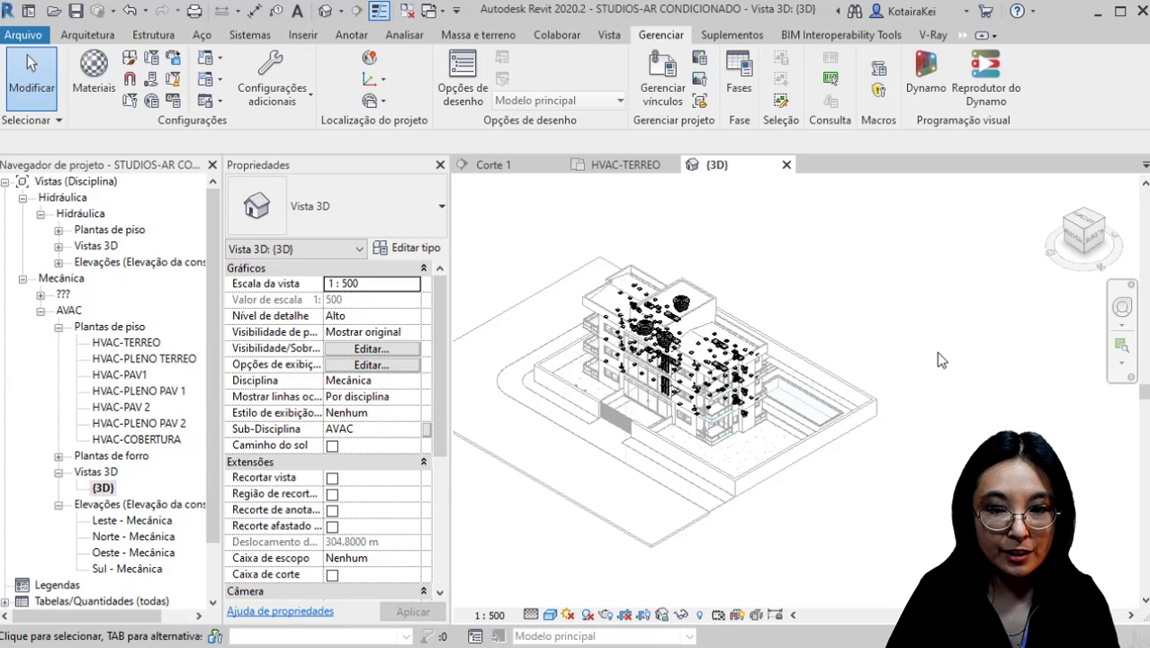
shift+middle_drag(916, 350, 1003, 431)
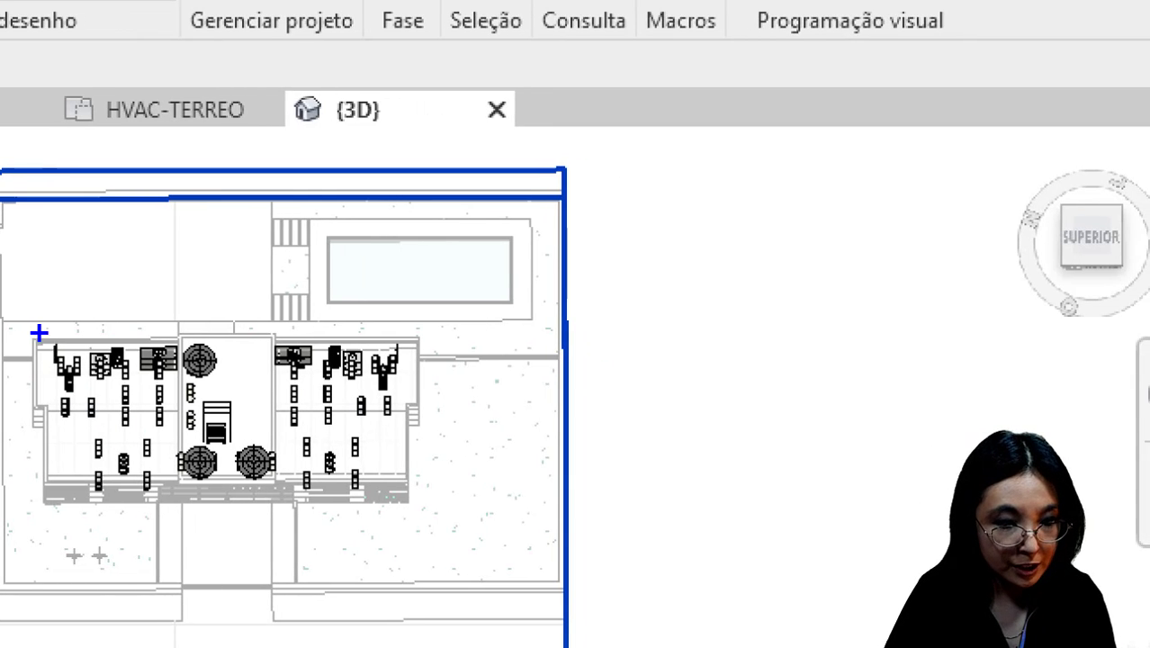
drag(26, 337, 424, 501)
drag(1050, 200, 1131, 270)
click(261, 324)
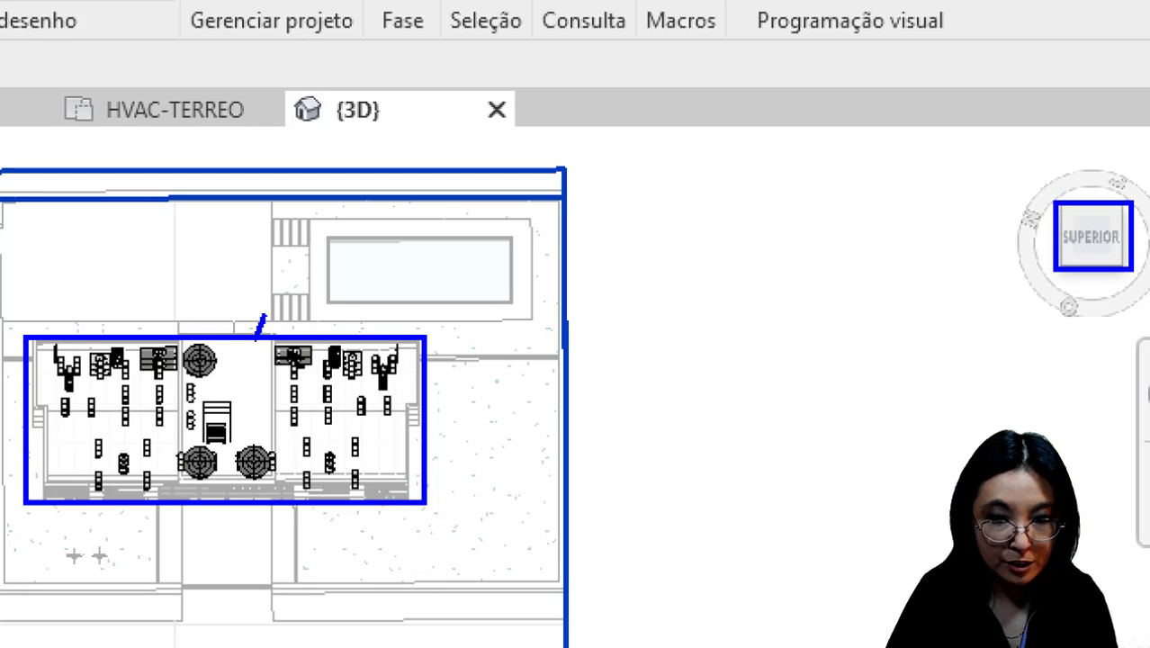
click(1088, 200)
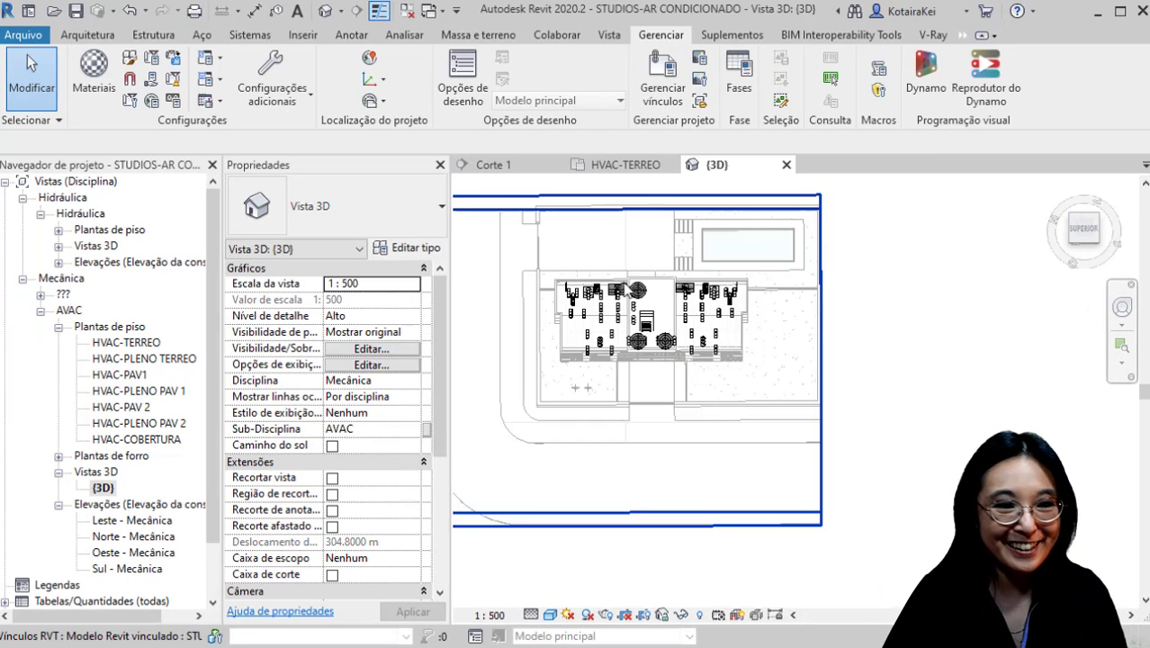
Step: Return to the HVAC-TERREO plan, frame the ground floor, and compare the descriptions of the Espaço and Ambiente tools
key(ctrl+Tab)
scroll(652, 410, up, 5)
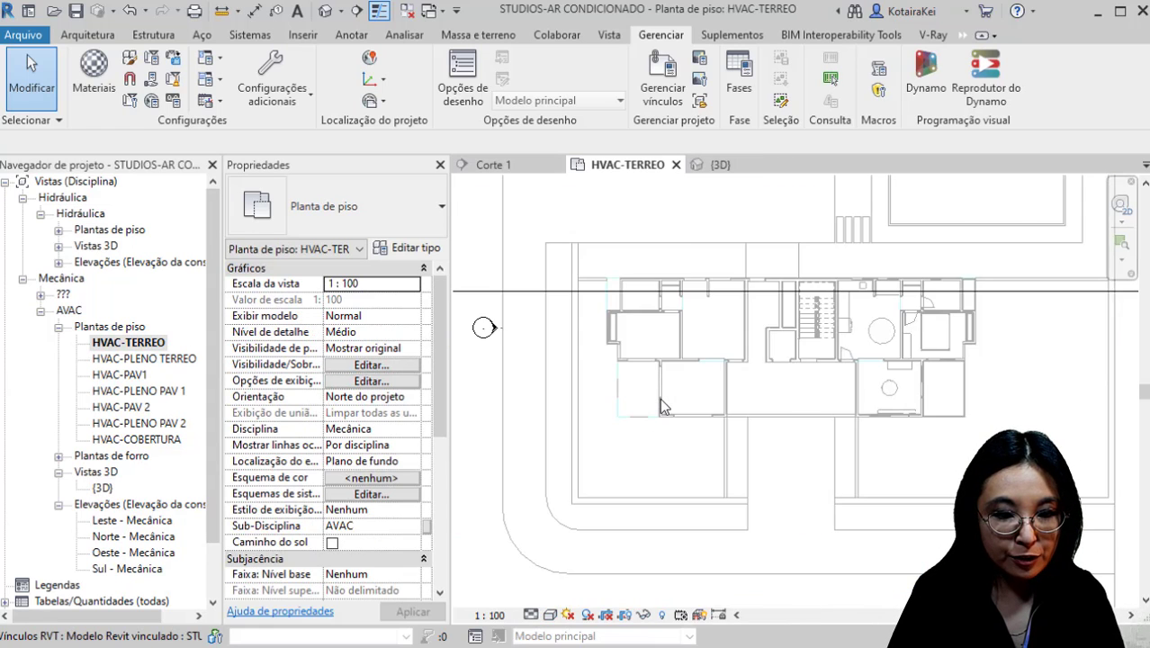
scroll(599, 425, up, 3)
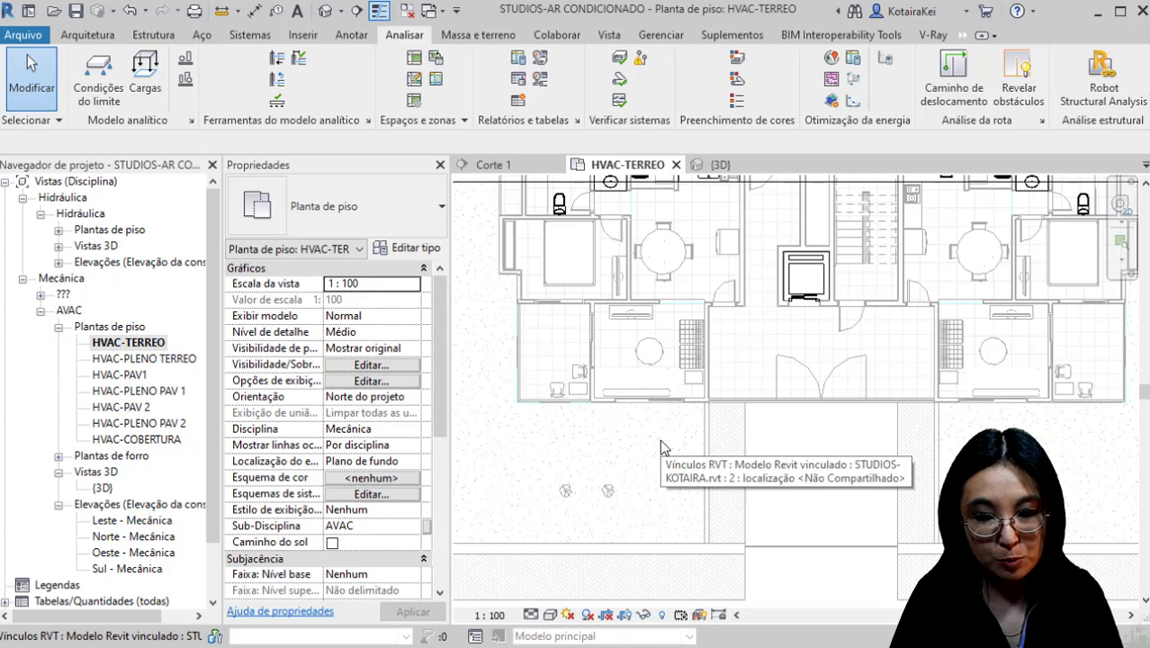
scroll(567, 507, down, 1)
scroll(568, 502, down, 1)
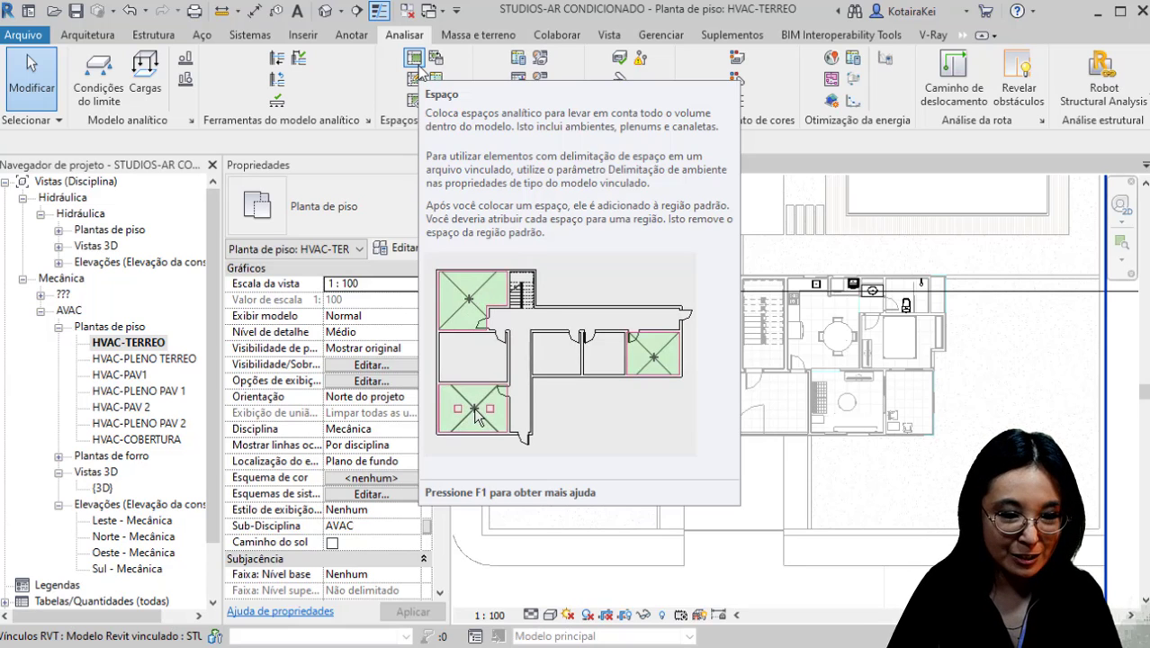
click(106, 36)
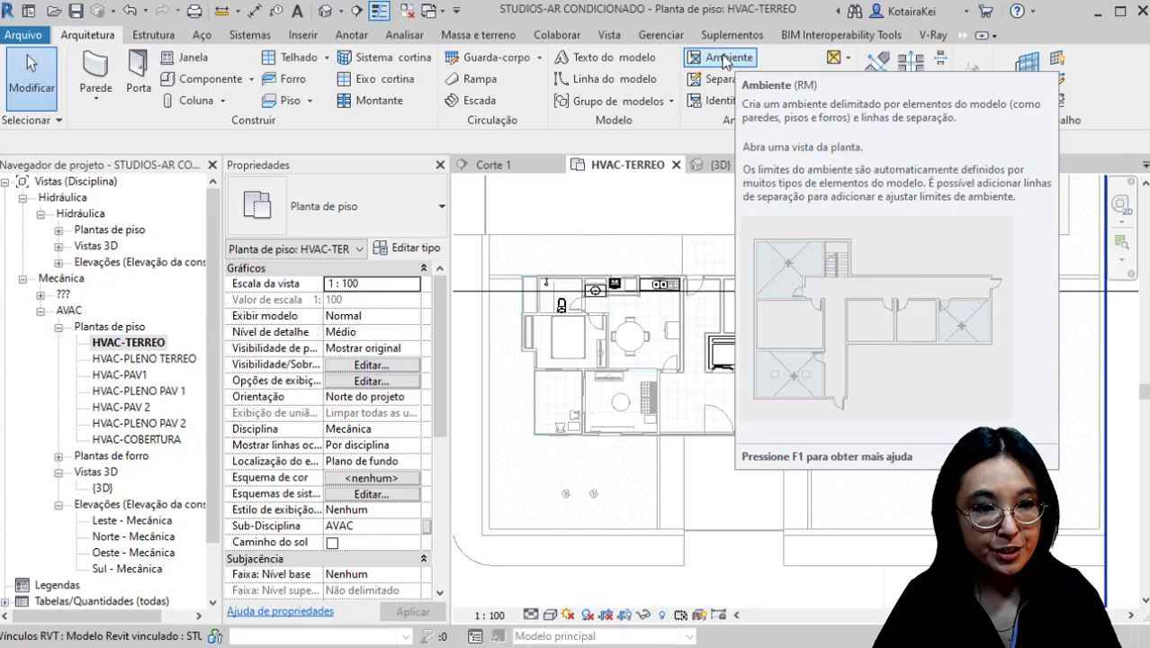
Step: Place analytical spaces automatically in all enclosed areas of the HVAC-TERREO plan
click(419, 36)
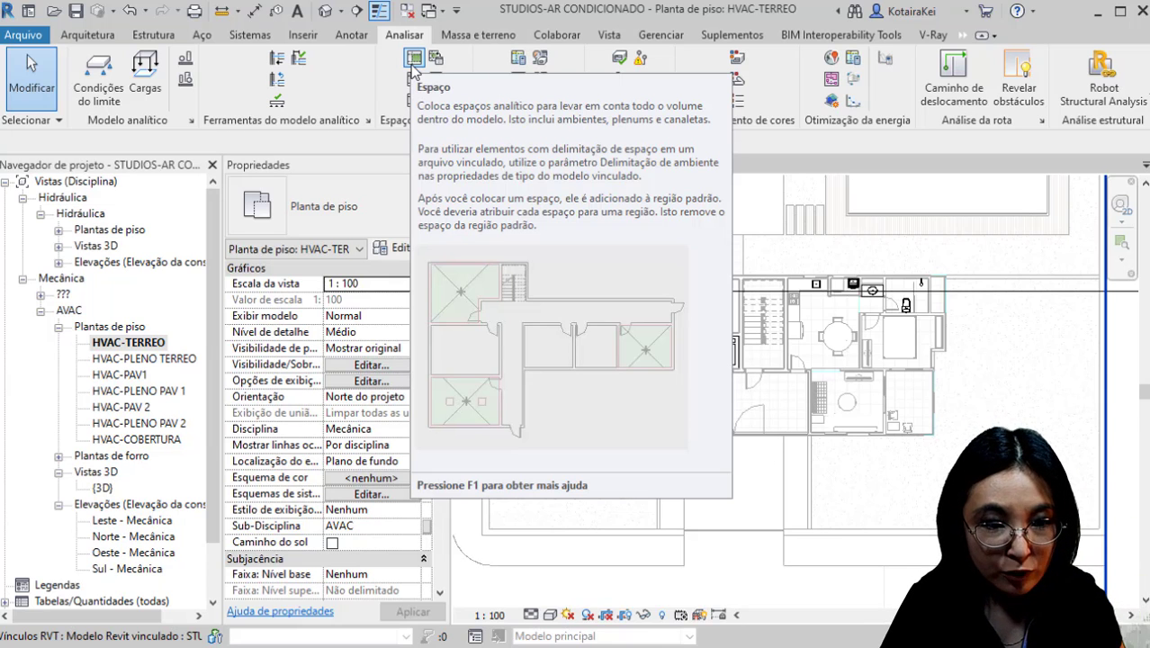
click(413, 60)
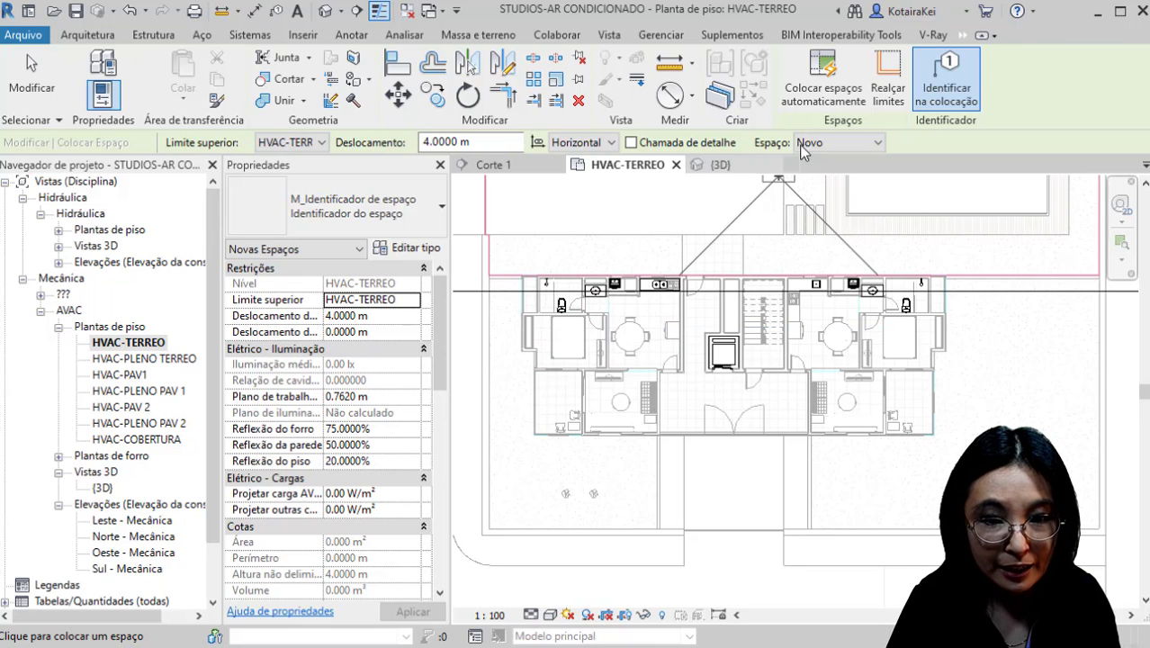
click(826, 83)
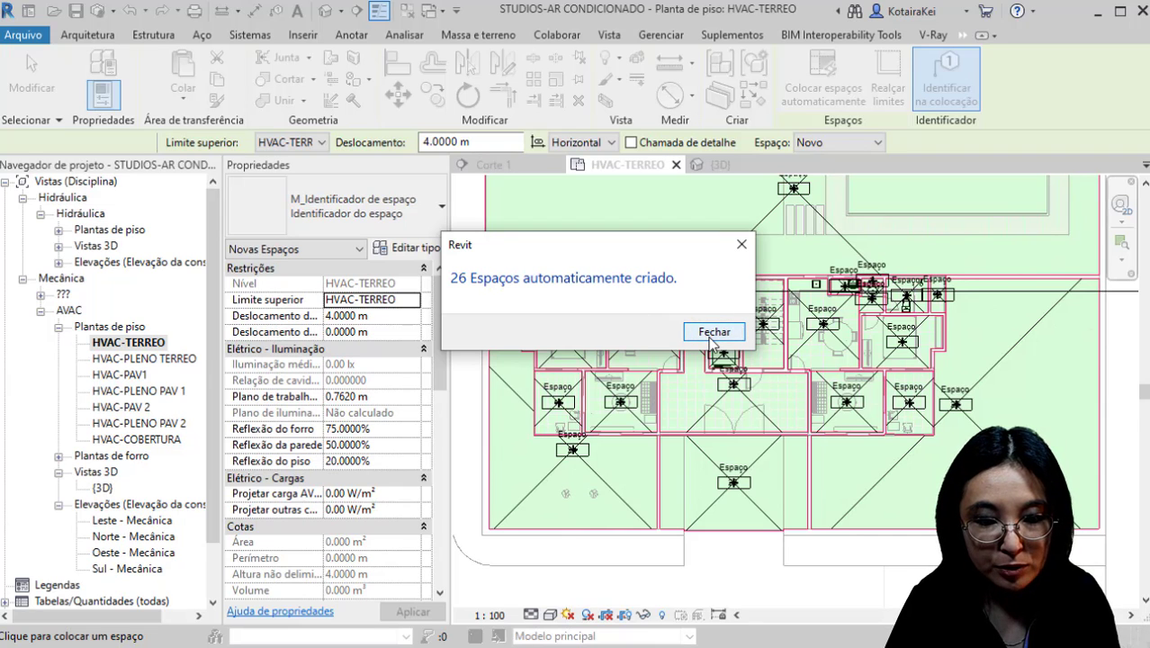
Step: Assign the architectural rooms' names and numbers to the spaces on all levels with the Nomeação de espaço tool
click(741, 244)
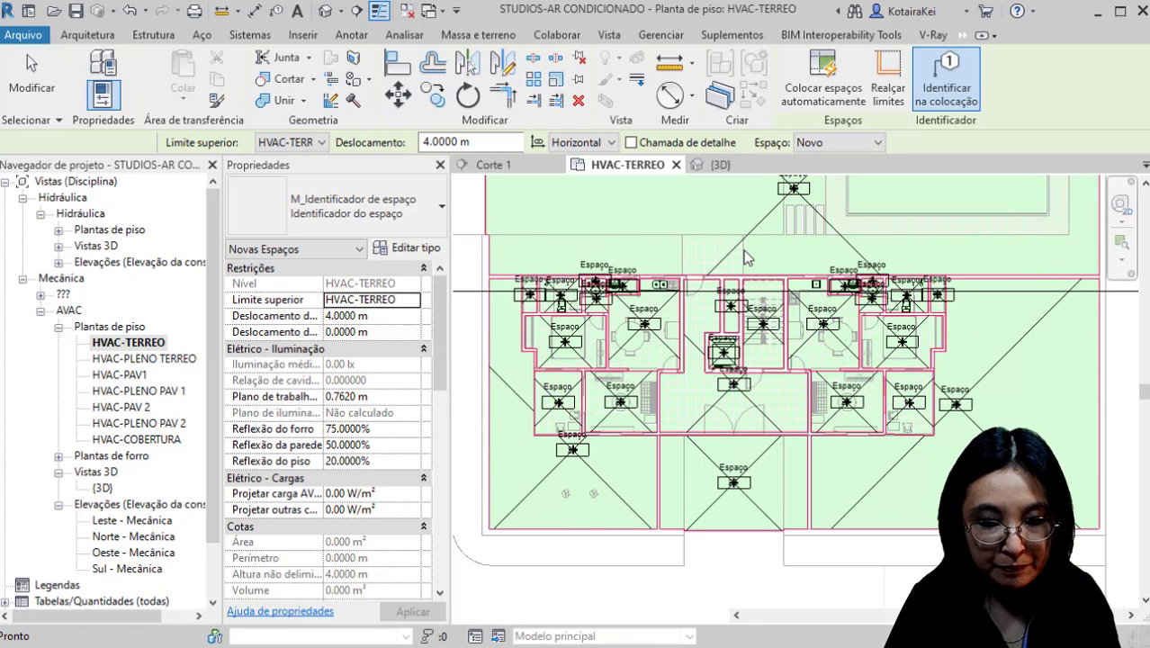
key(Escape)
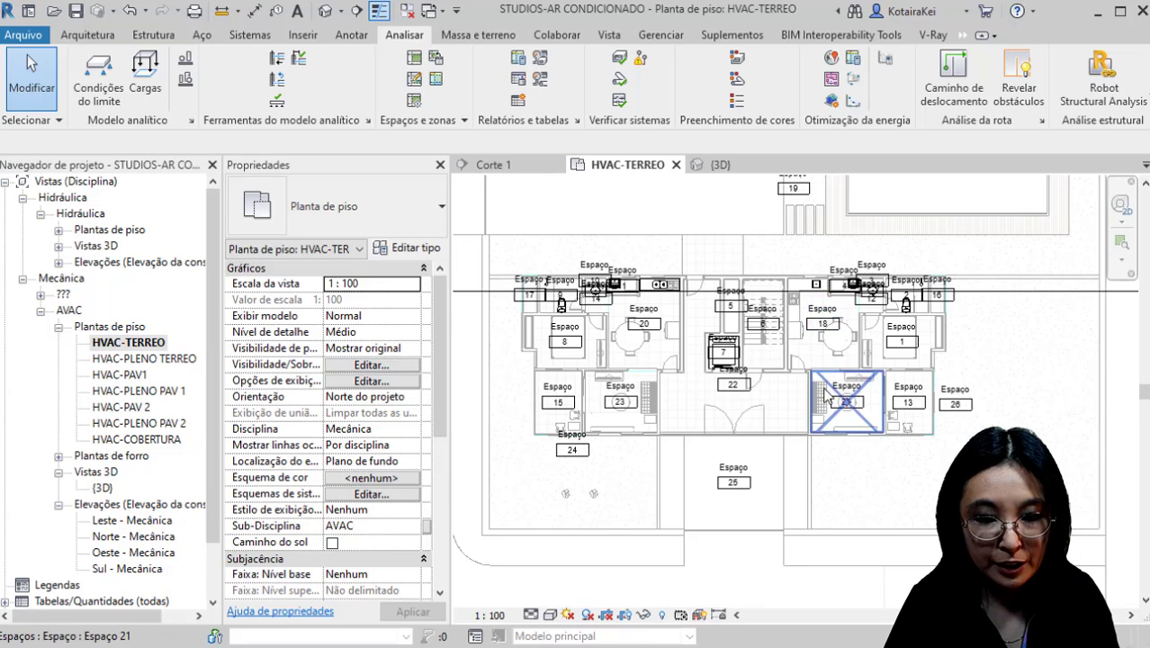
scroll(845, 396, down, 2)
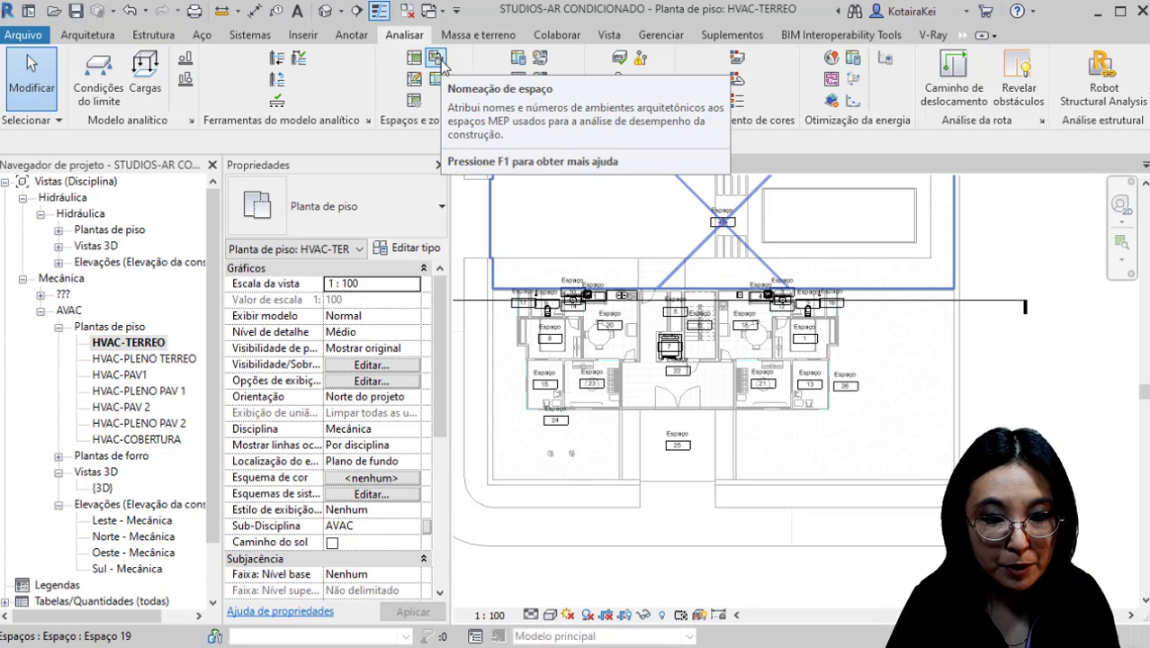
click(441, 61)
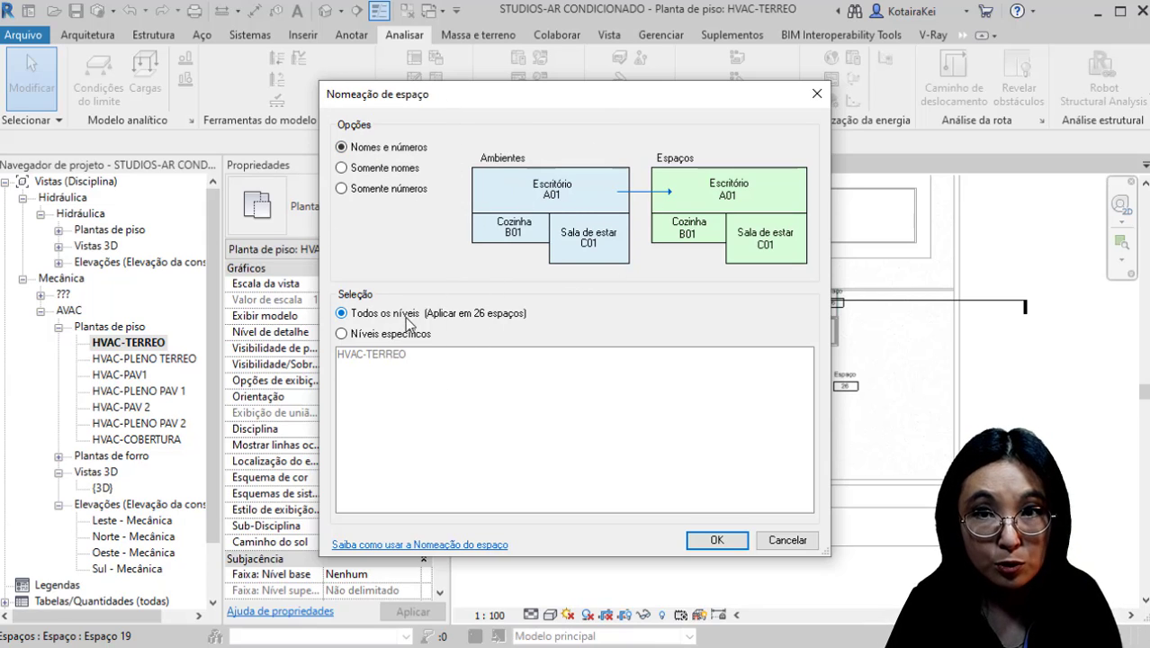
click(716, 540)
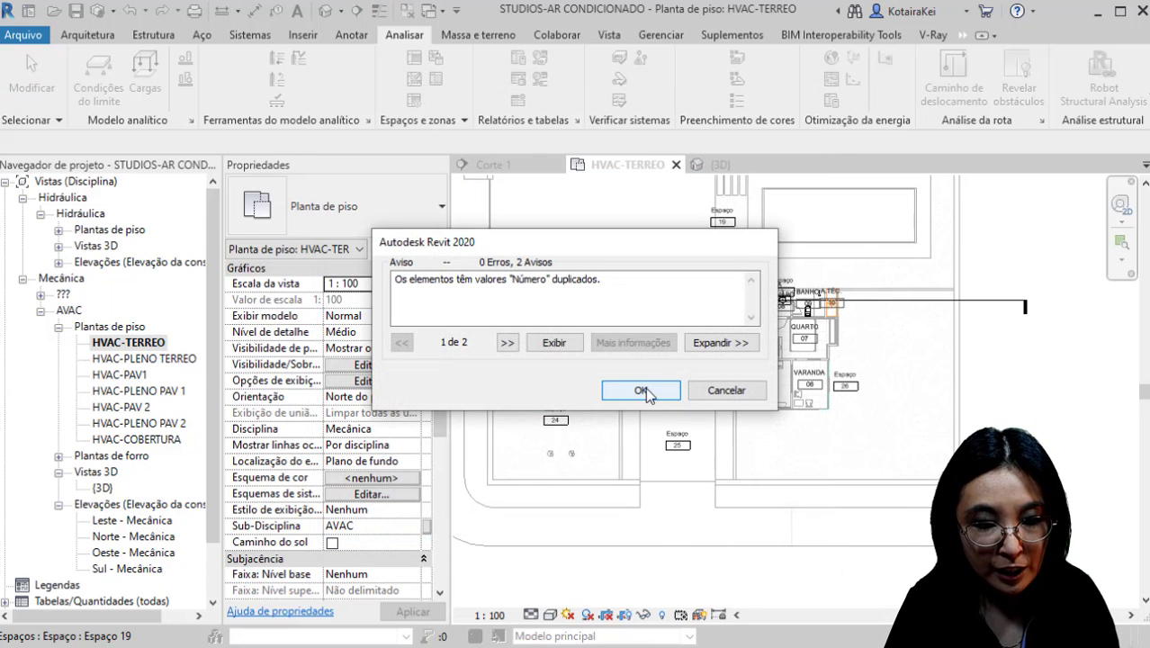
click(641, 391)
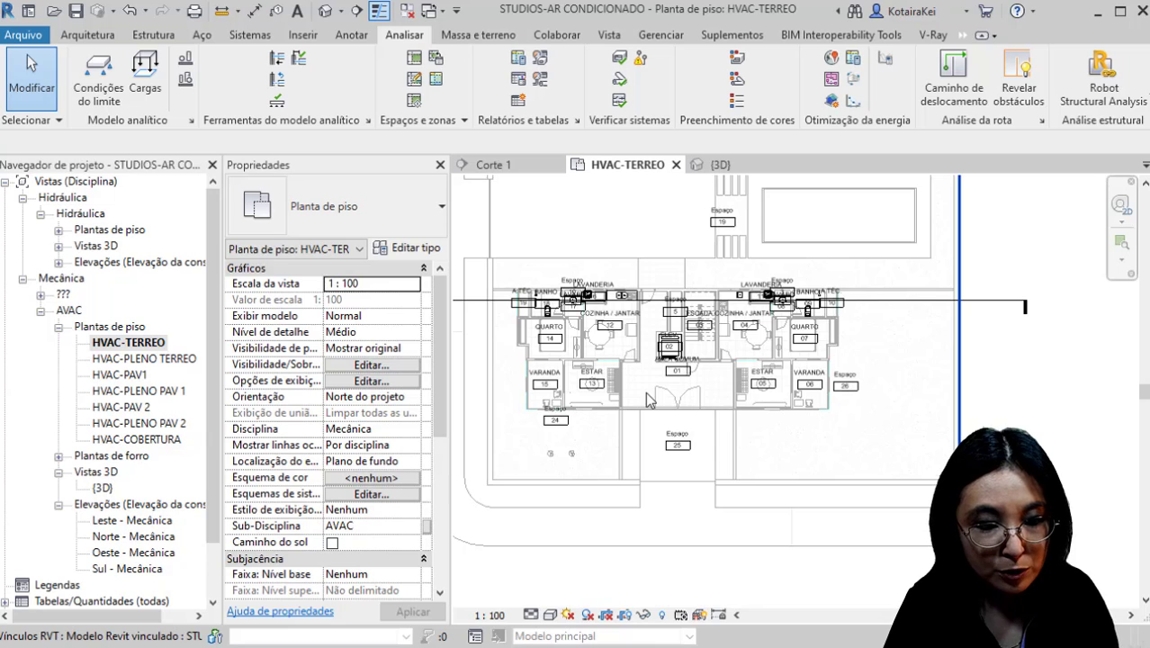
scroll(536, 438, up, 2)
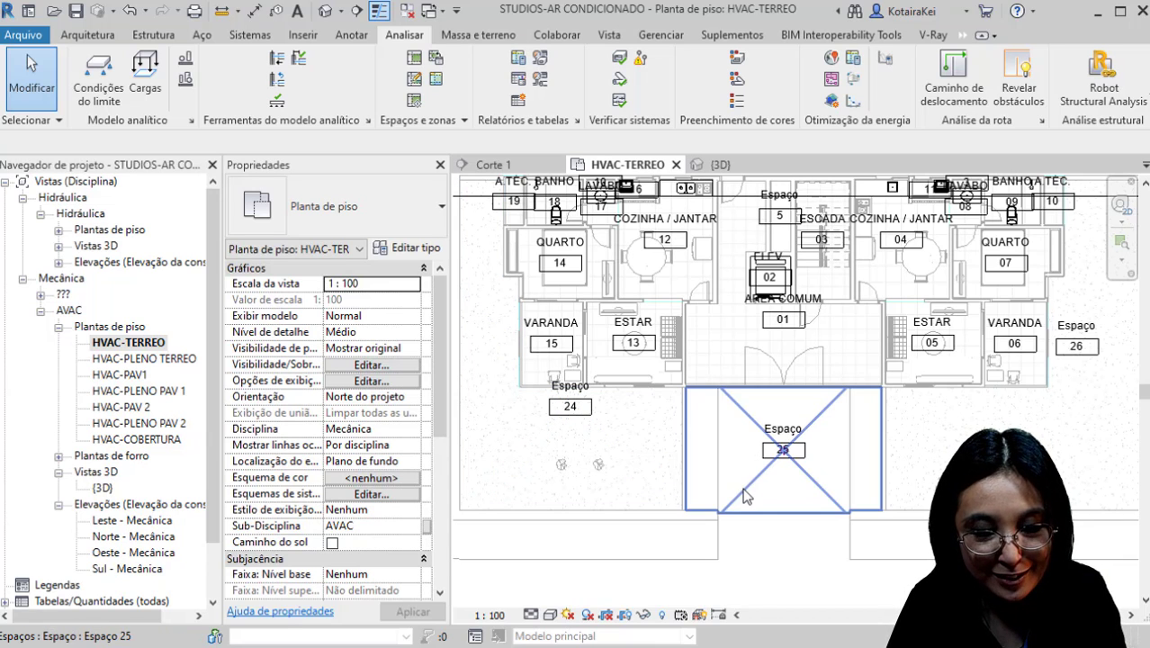
Step: Delete the unnamed outdoor spaces 26 and 25, beside the building and in front of its entrance
scroll(810, 432, down, 3)
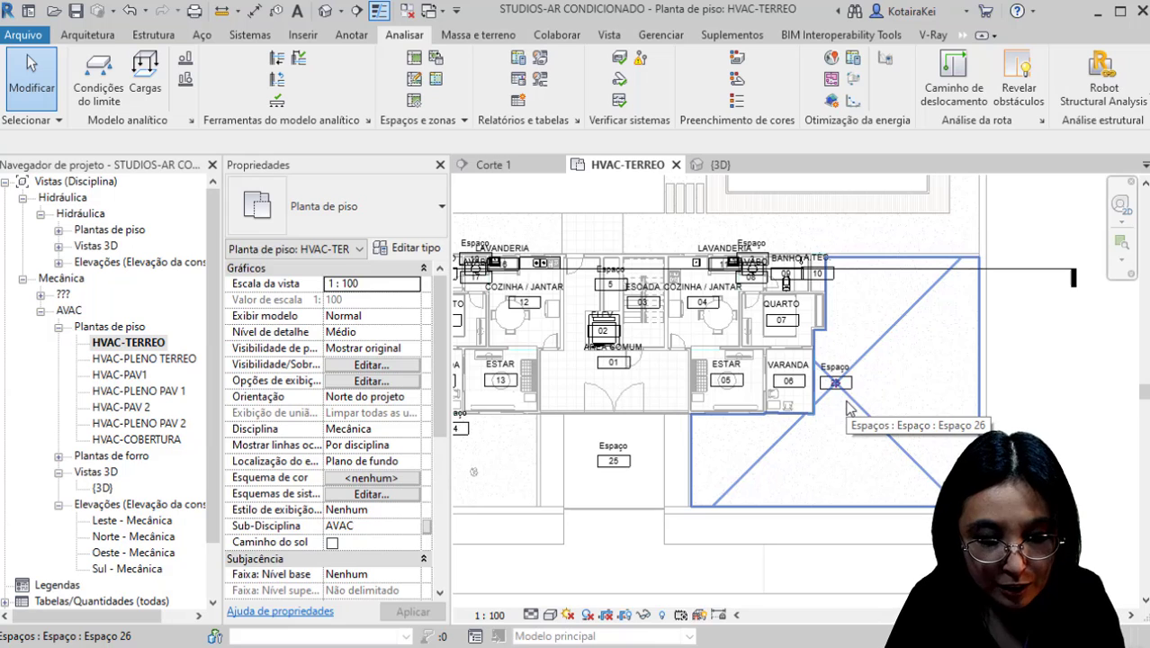
click(845, 402)
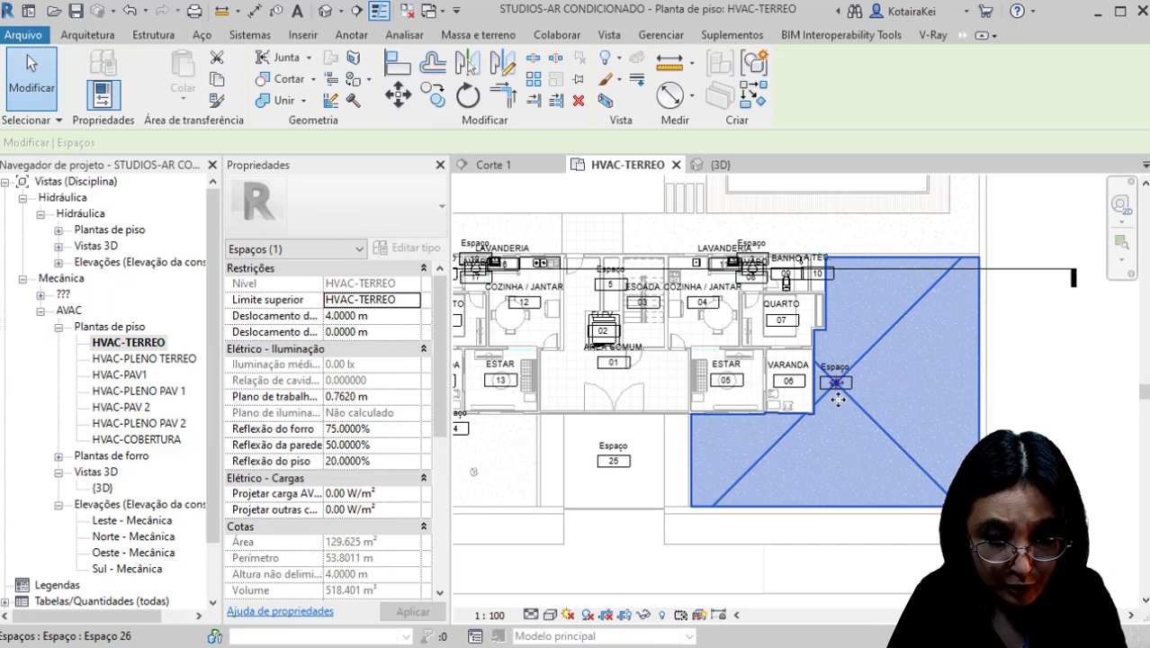
key(Delete)
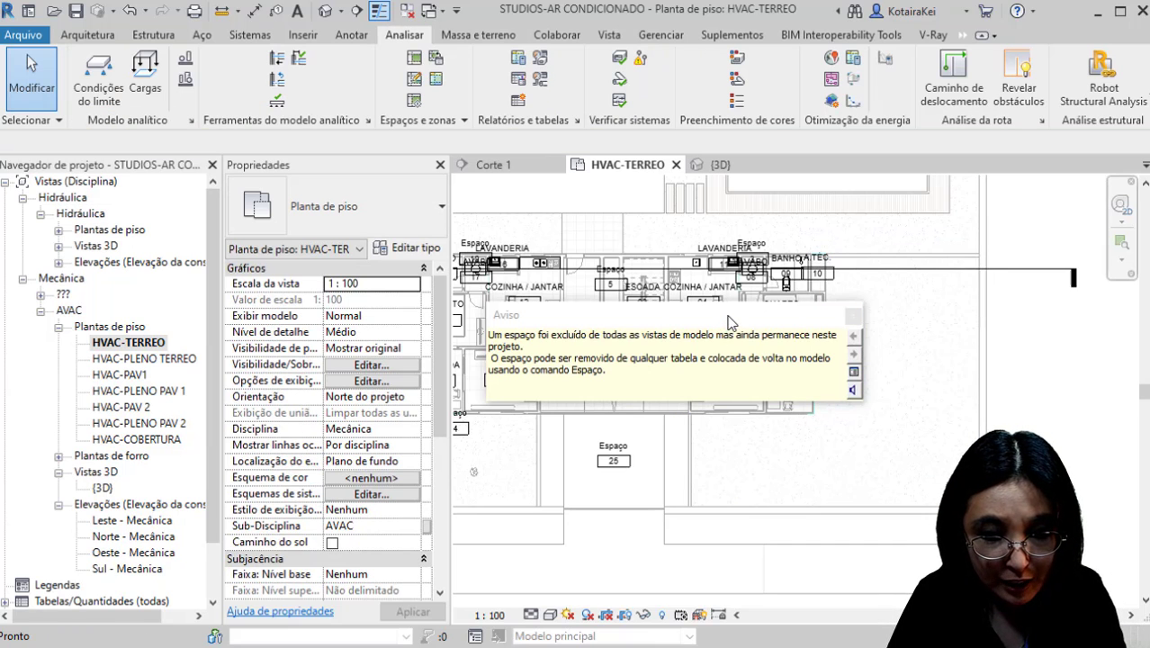
drag(731, 322, 739, 292)
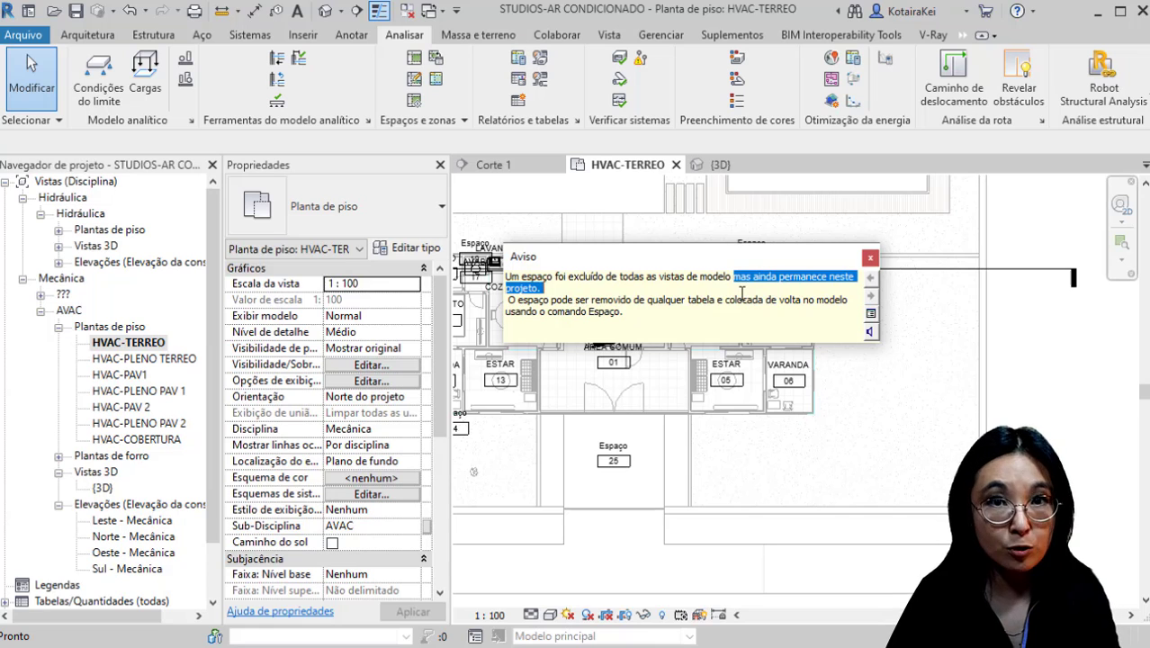
click(869, 259)
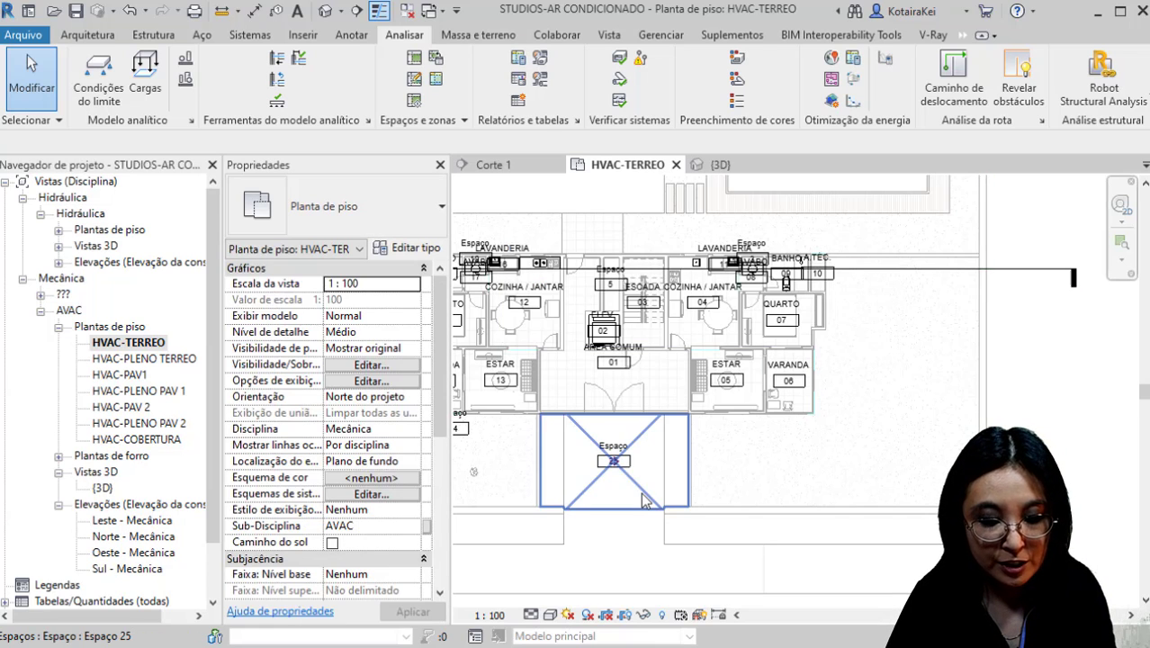
click(642, 494)
key(Delete)
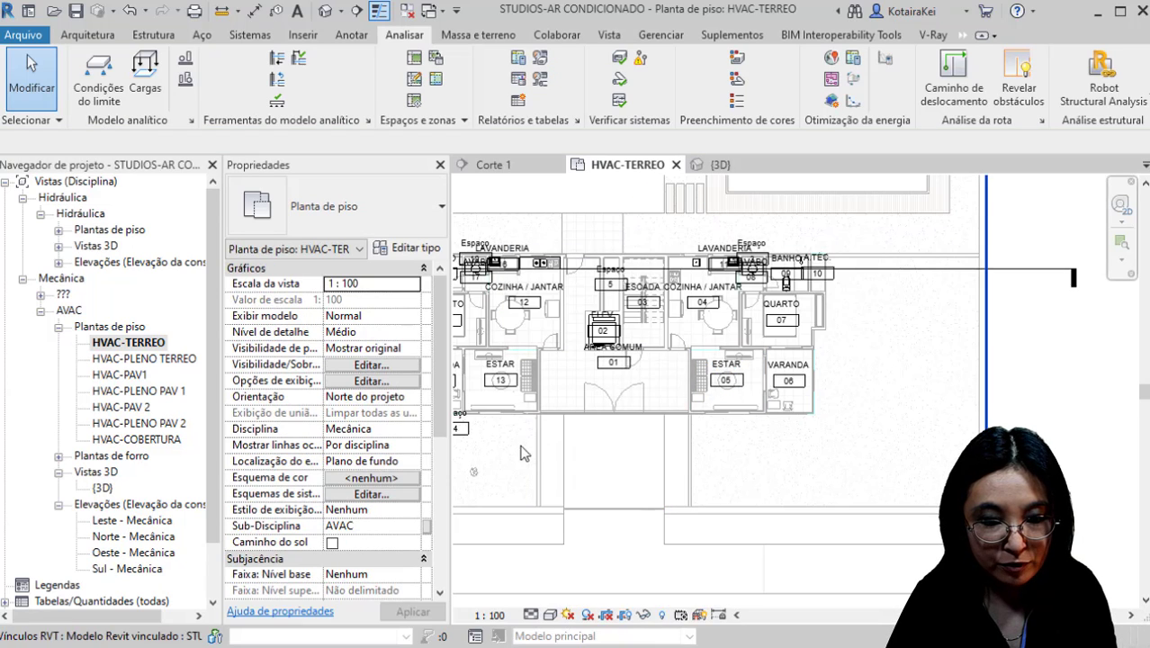
Step: Delete the two remaining outdoor spaces, number 24 beside Varanda 15 and number 19 around the pool
middle_drag(525, 452, 724, 423)
click(644, 425)
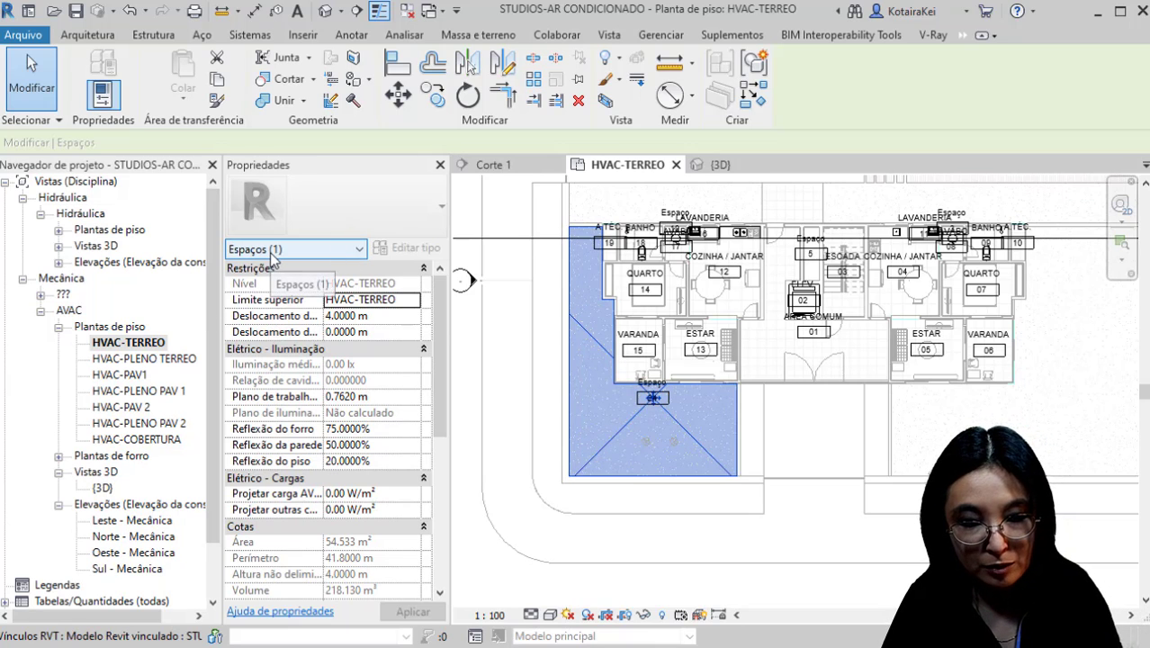
click(652, 398)
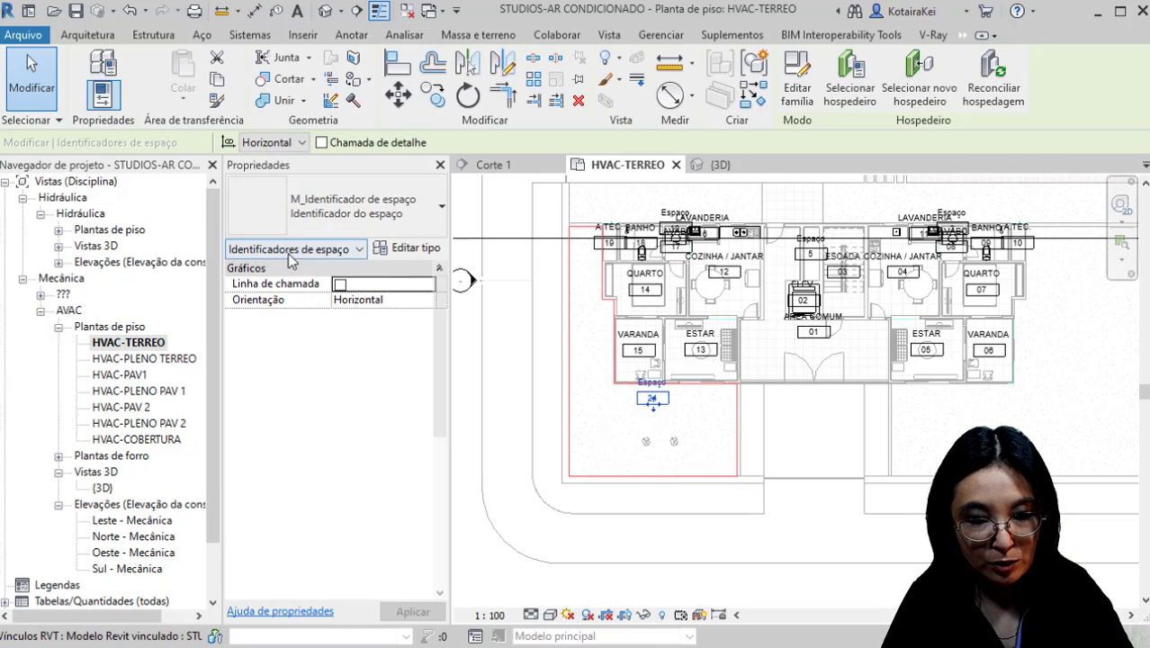
click(601, 449)
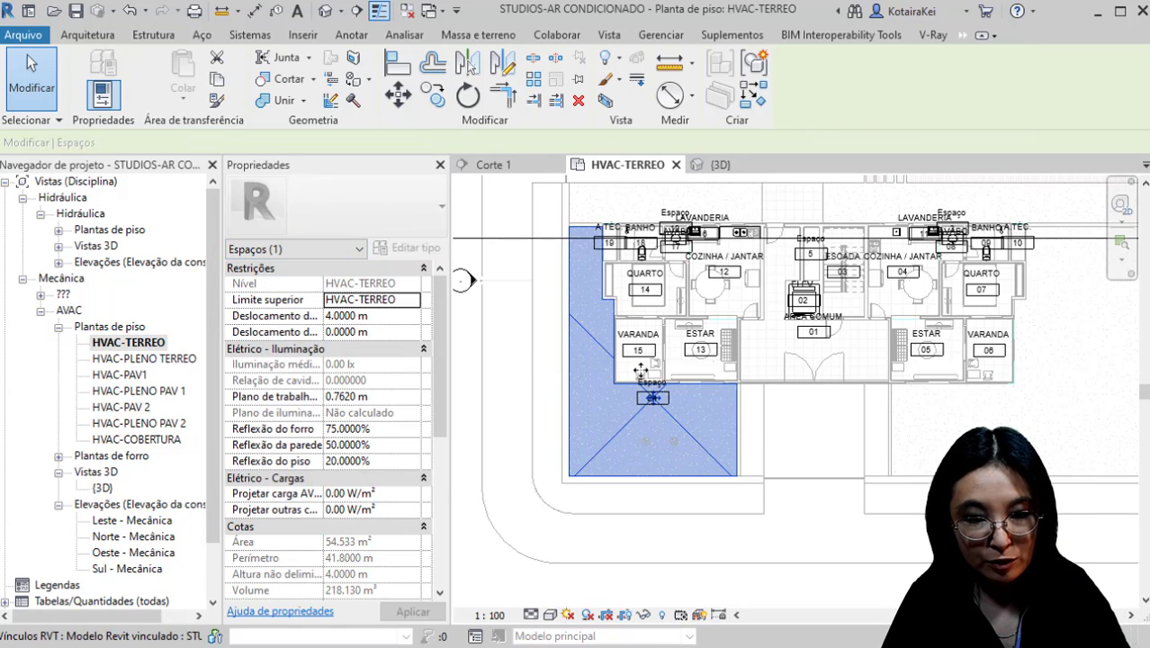
key(Delete)
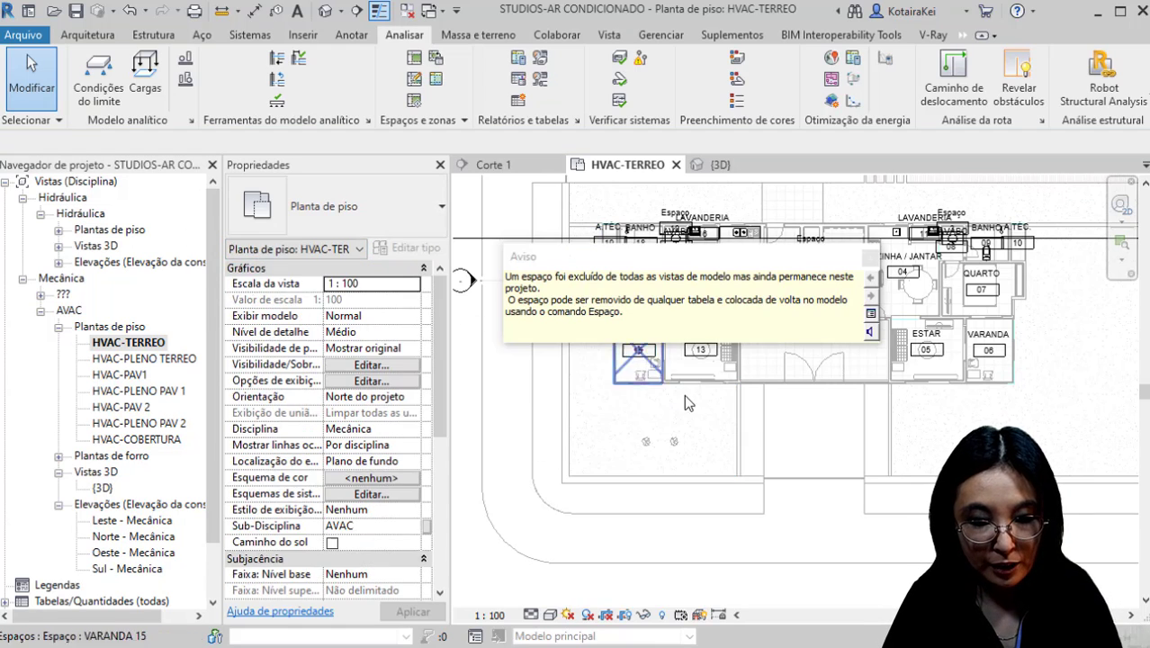
click(866, 260)
middle_drag(866, 266, 706, 394)
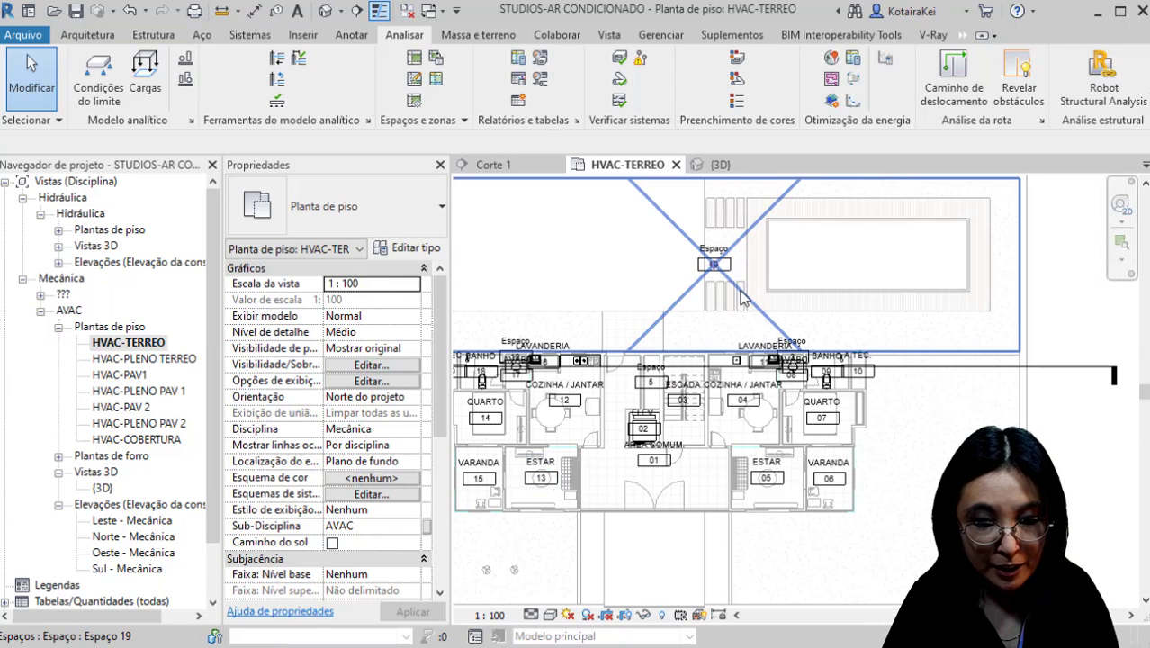
click(740, 298)
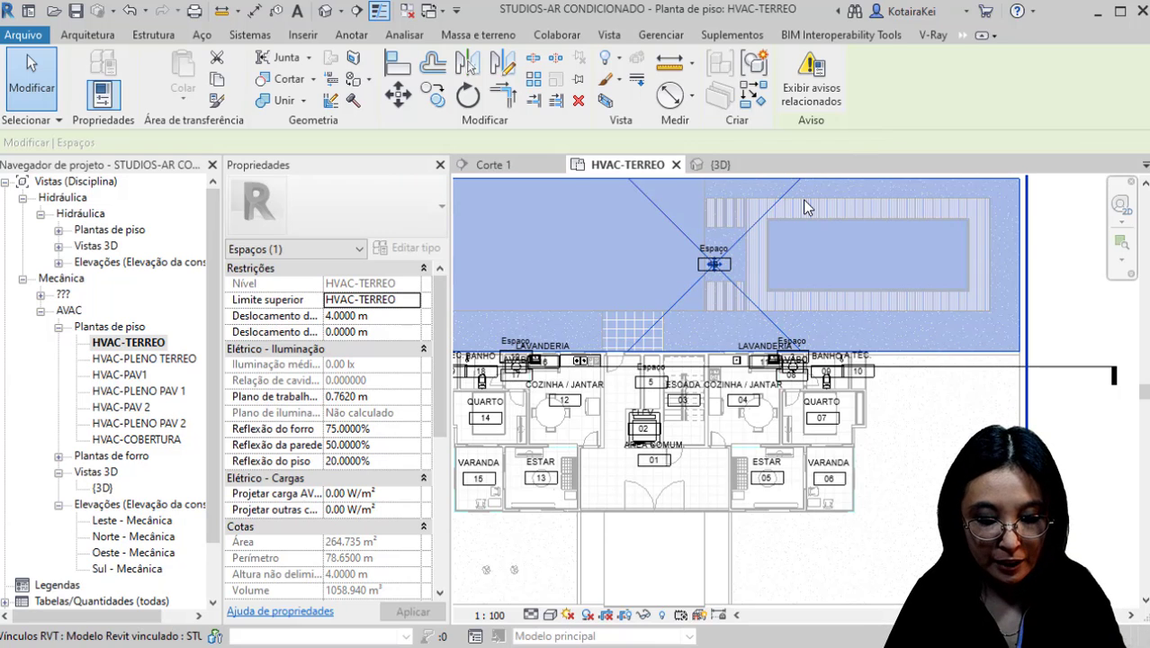
key(Delete)
Step: Rename the unnamed space 3 beside Lavabo 08 as SHAFT and copy that name
middle_drag(827, 347, 890, 223)
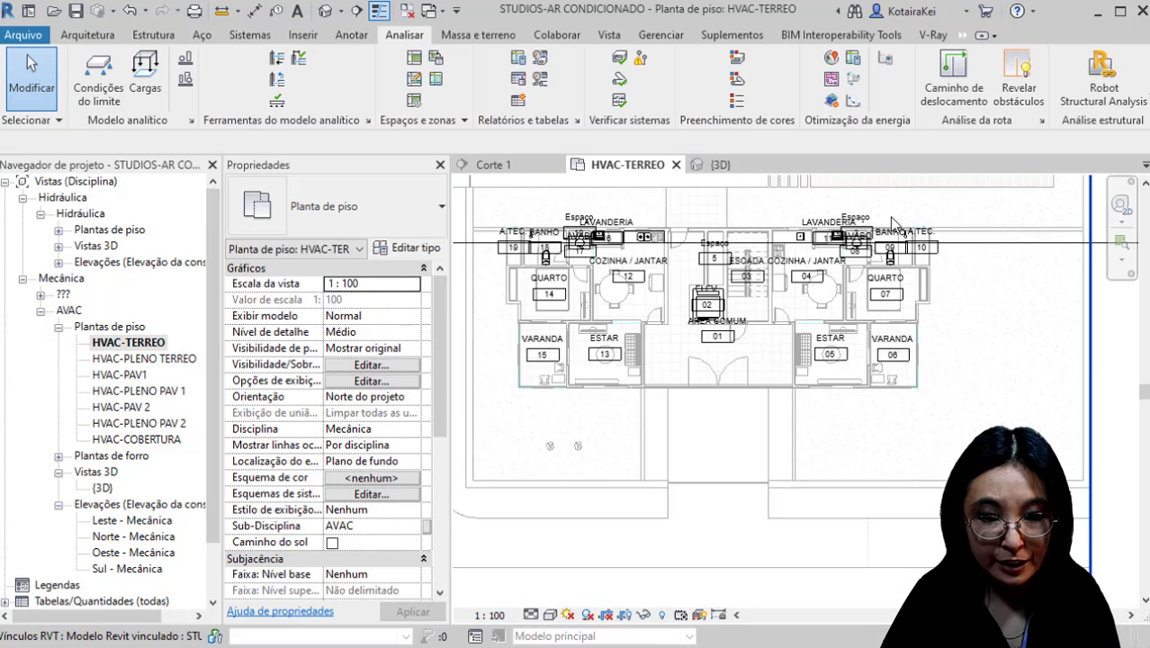
scroll(891, 223, up, 4)
click(835, 218)
click(834, 218)
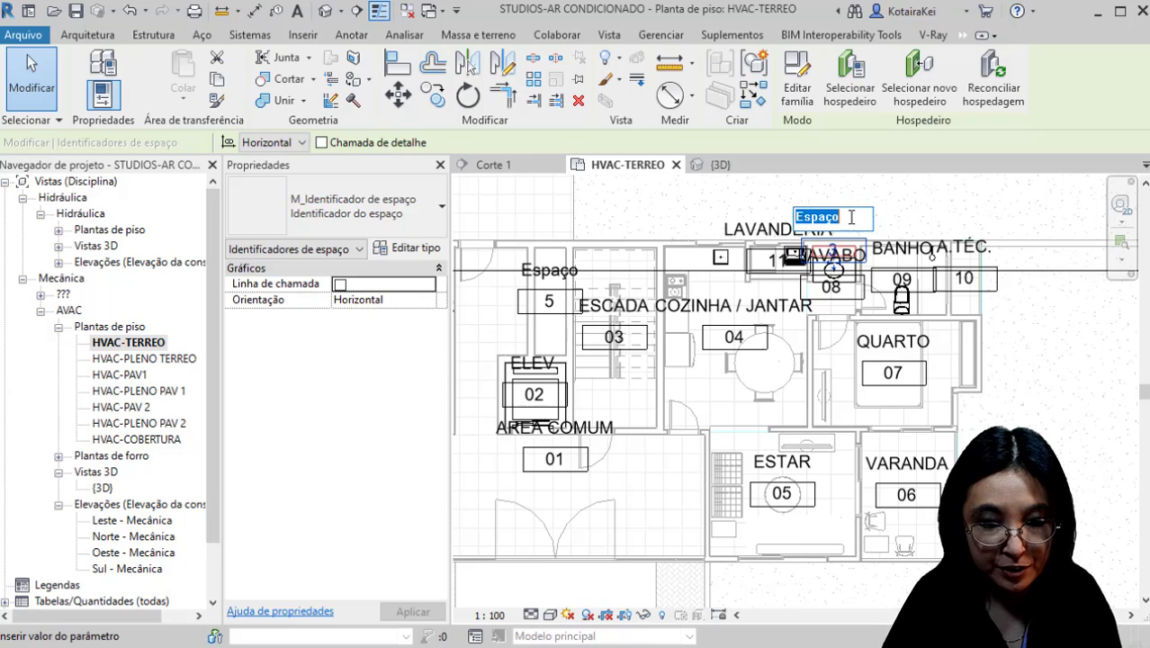
text(SH)
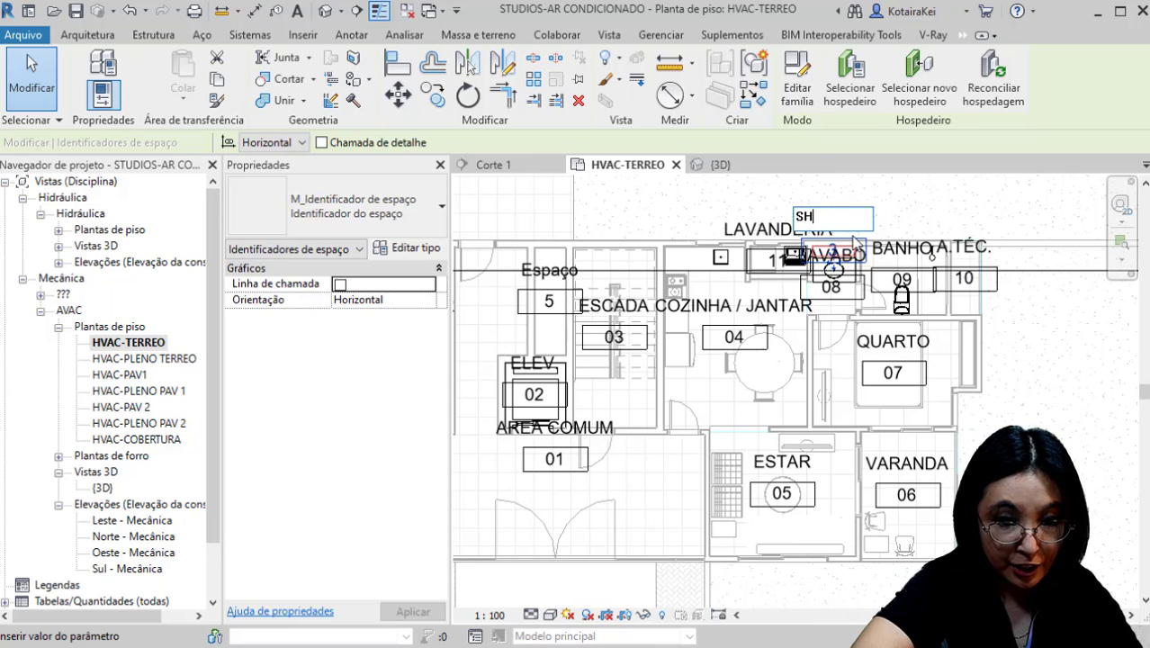
text(AFT)
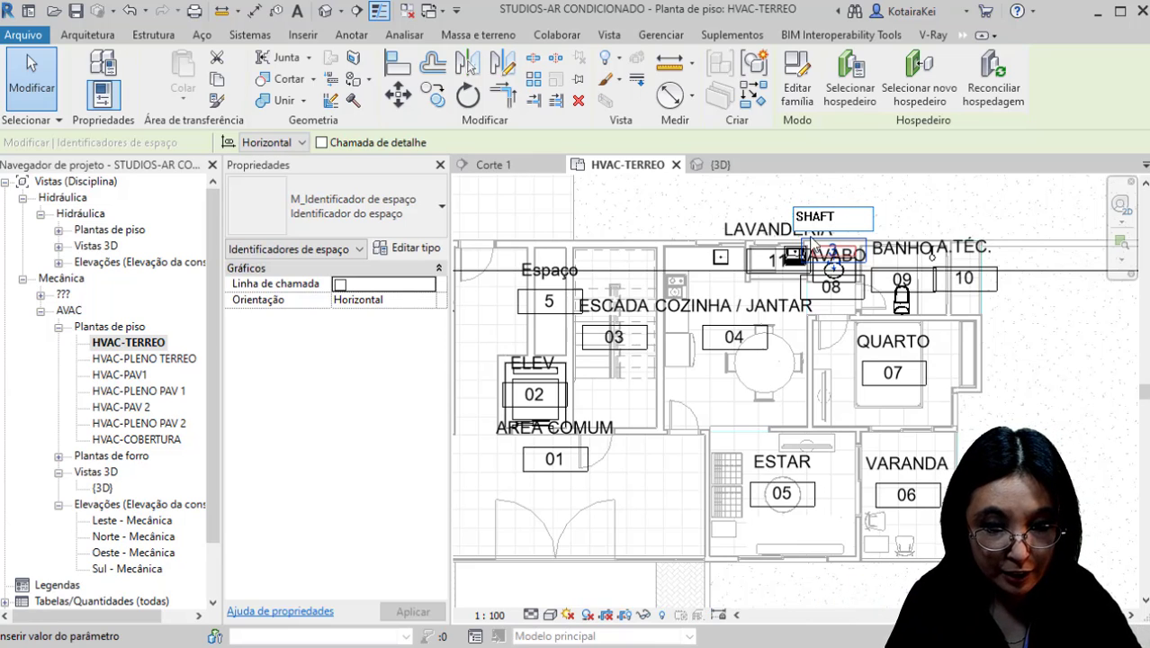
drag(847, 217, 779, 216)
key(ctrl+c)
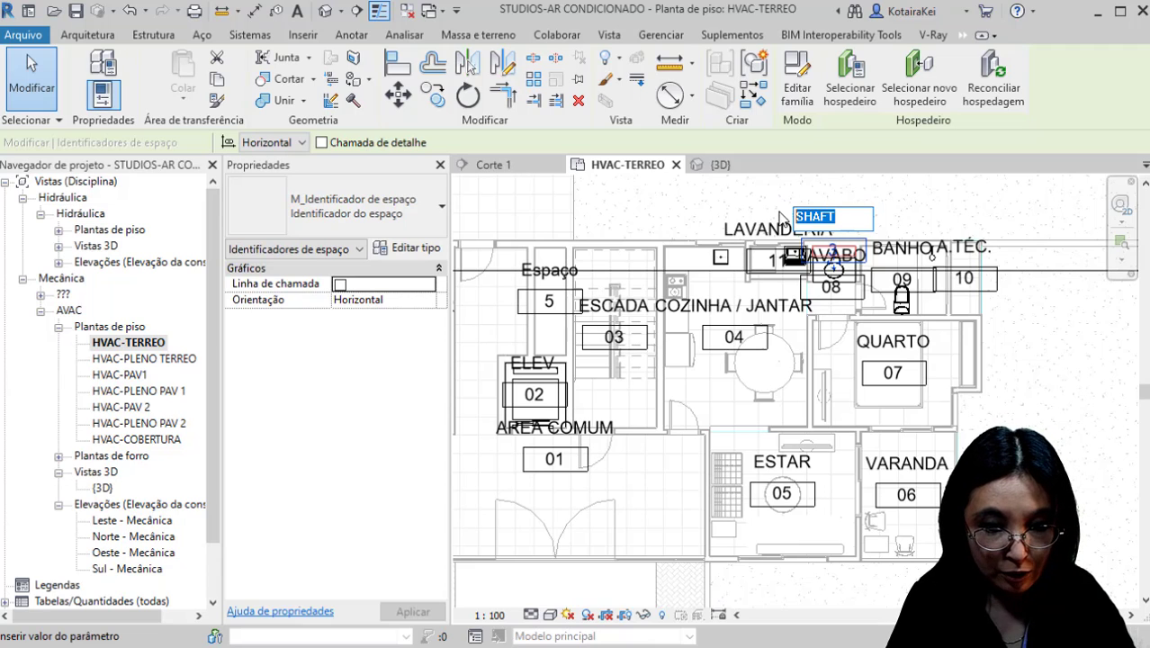
Step: Apply the copied name SHAFT to space 5 beside the staircase and to the unnamed space next to Lavabo 17
click(565, 272)
click(565, 271)
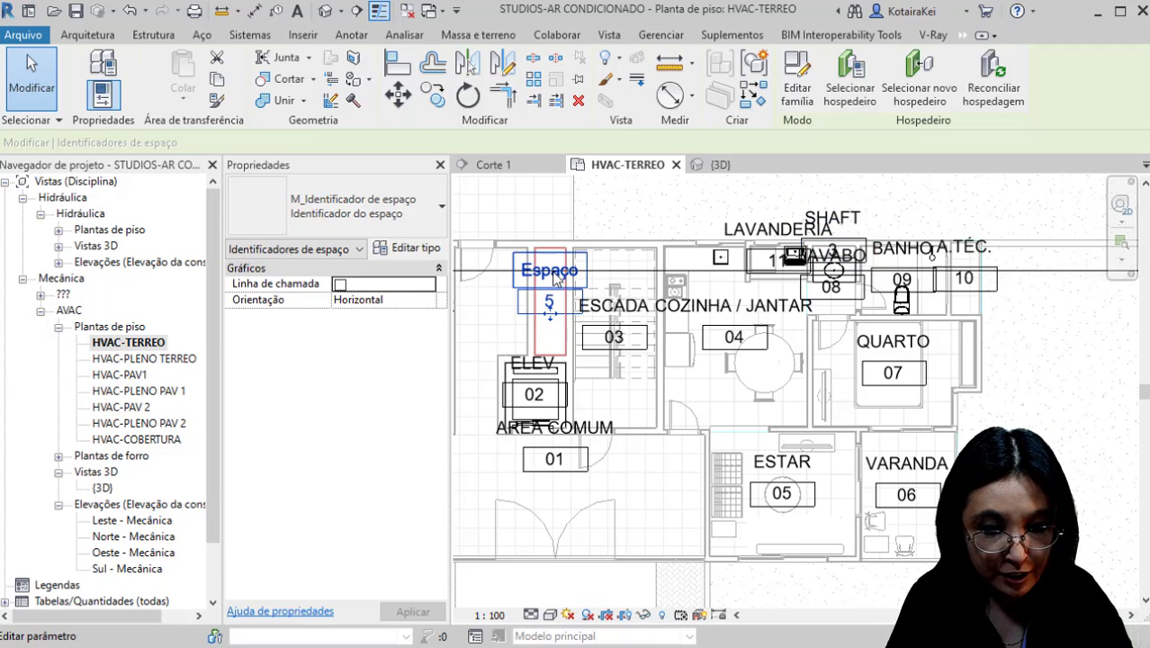
key(ctrl+v)
click(655, 239)
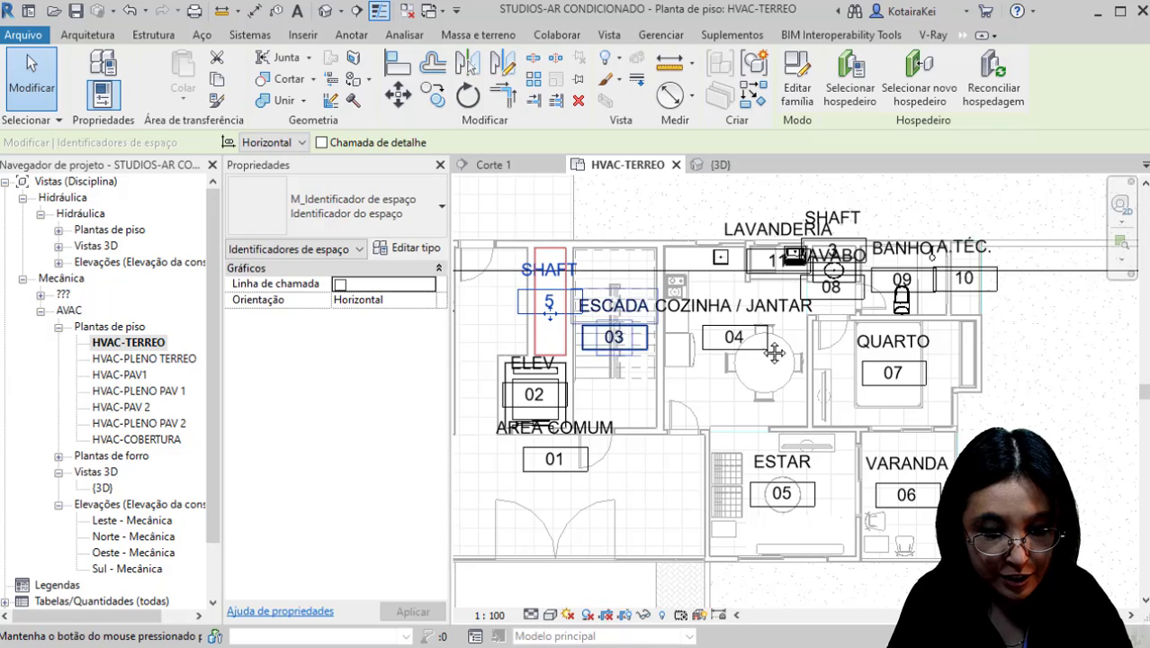
middle_drag(466, 377, 805, 345)
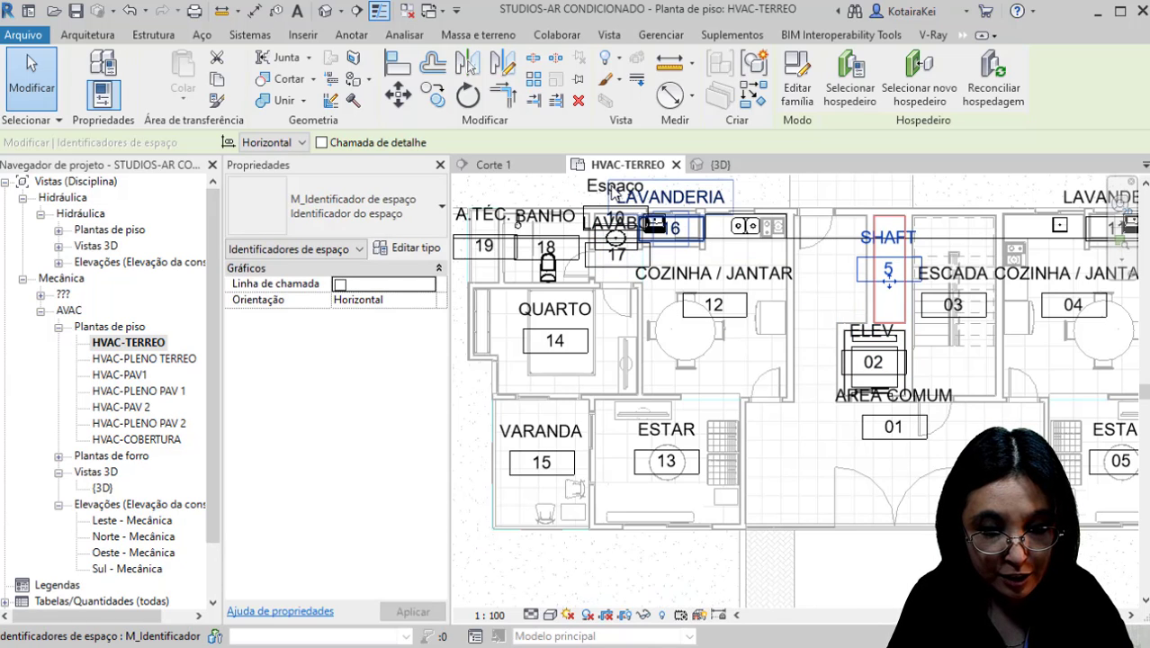
click(598, 187)
click(598, 186)
key(ctrl+v)
click(832, 281)
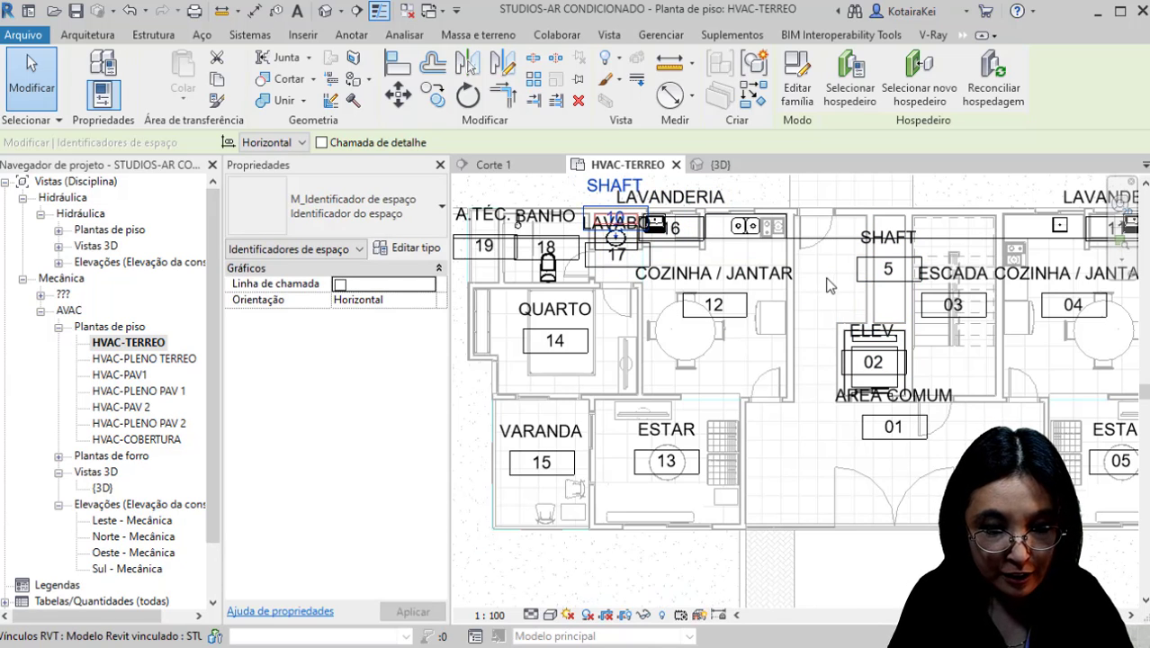
Step: Set the HVAC-TERREO plan's view scale to 1:50 so the space tags no longer overlap
click(489, 615)
key(Escape)
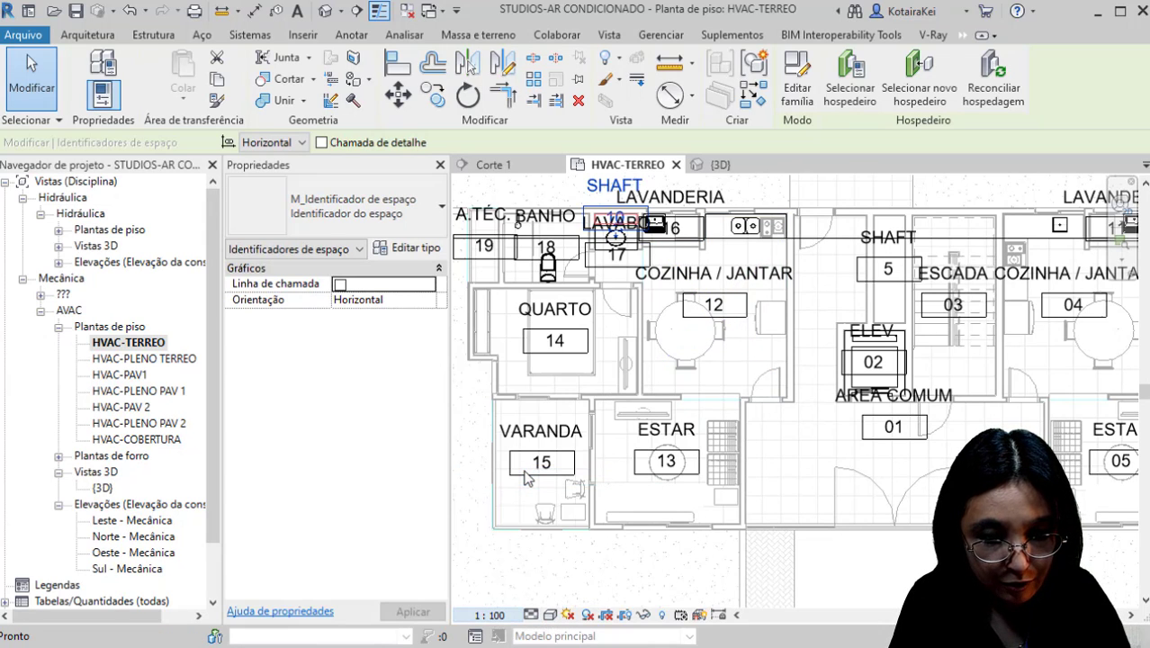
key(Escape)
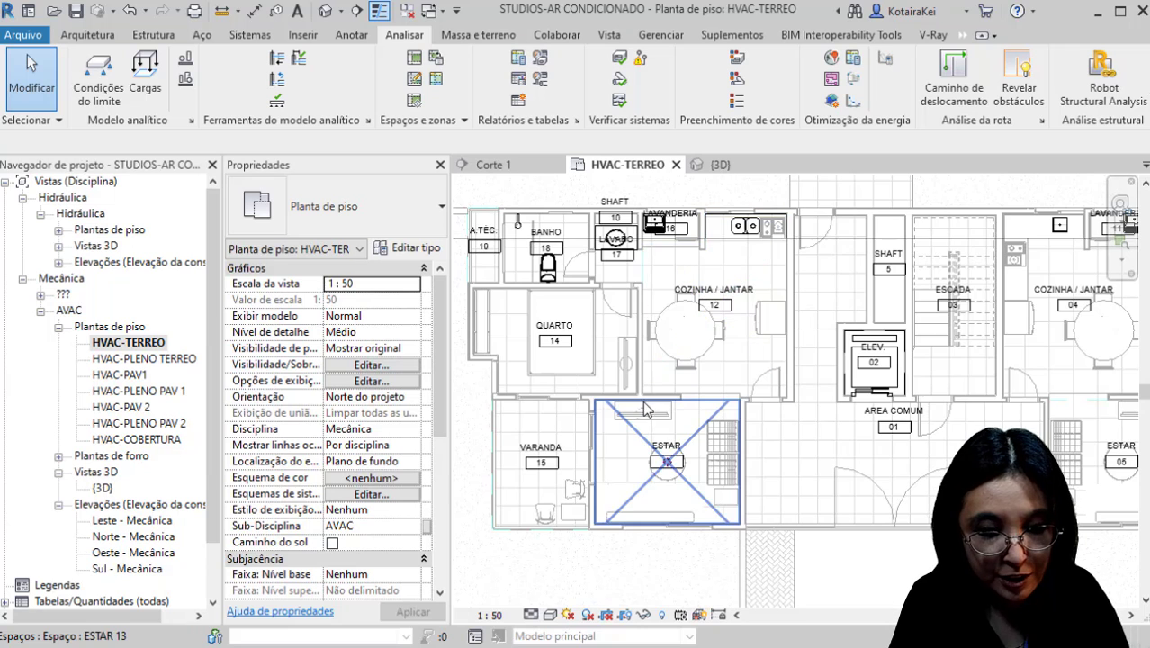
scroll(645, 410, down, 3)
scroll(718, 423, up, 2)
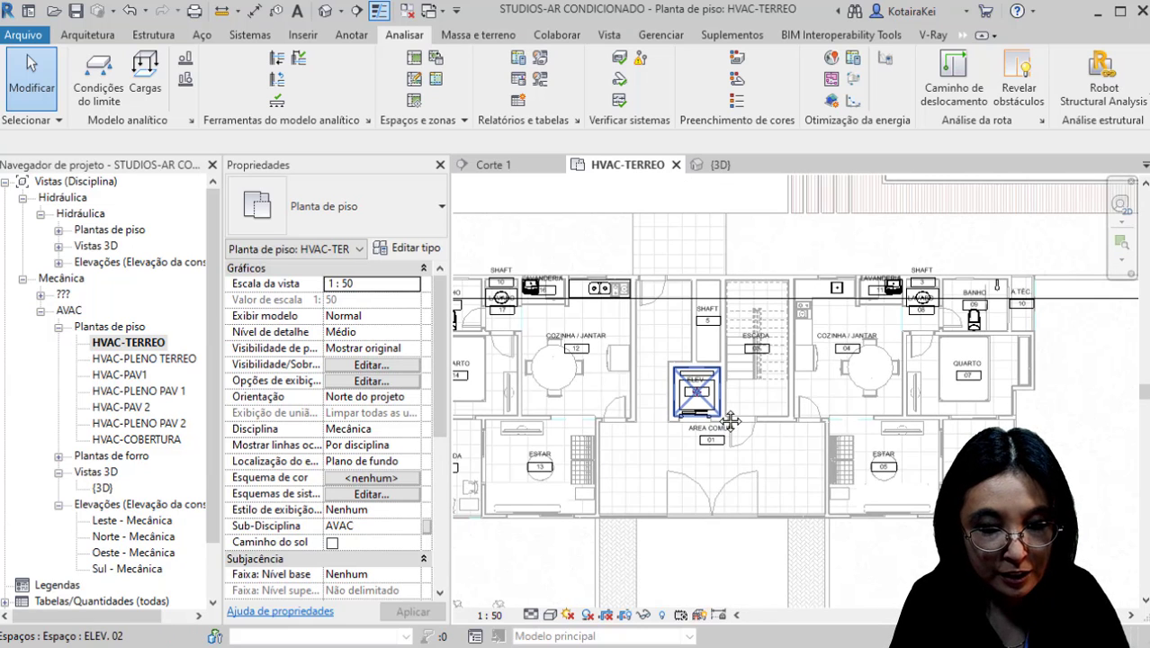
middle_drag(730, 421, 785, 344)
Step: Open the HVAC-PLENO TERREO floor plan and frame the building's rooms
click(144, 358)
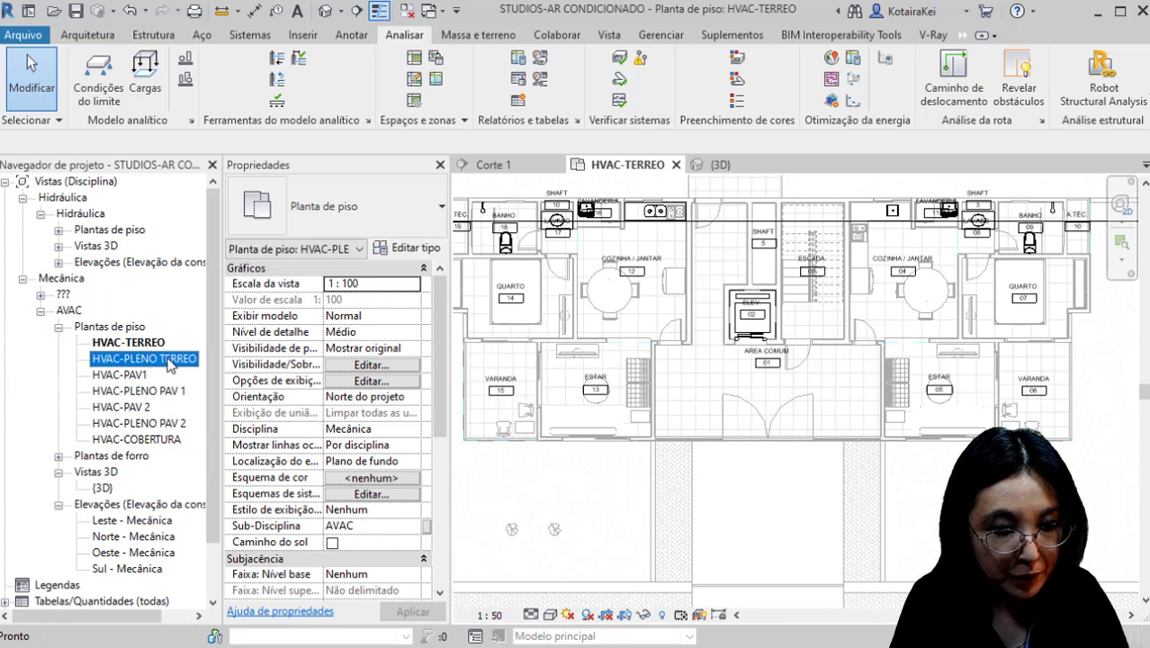
double_click(168, 361)
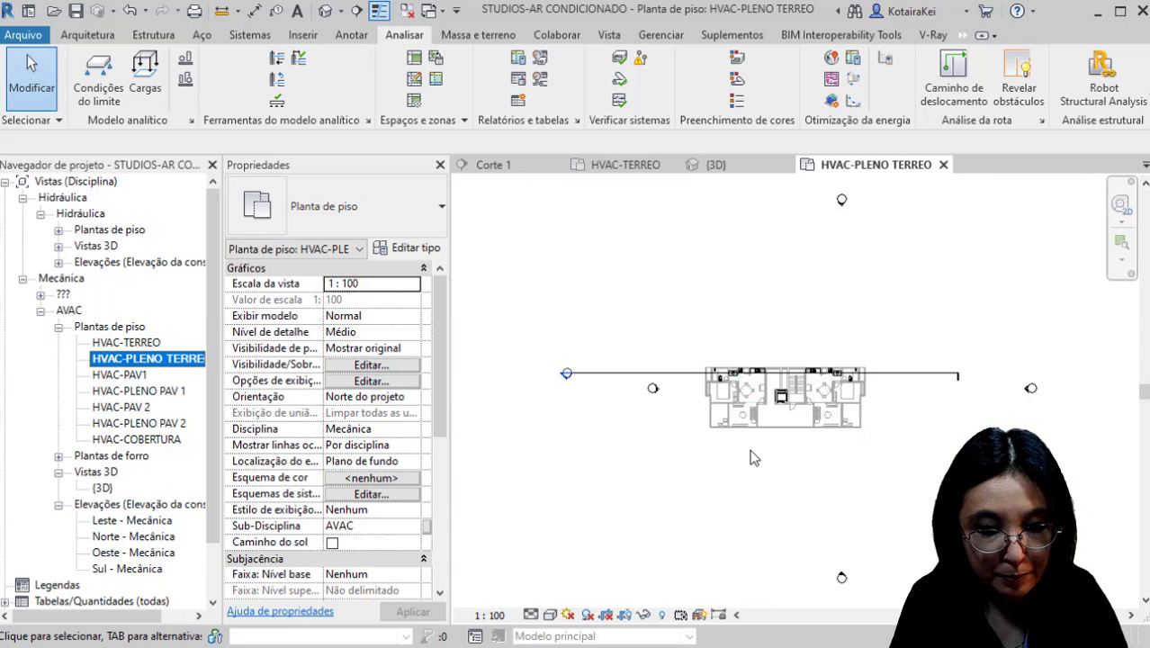
scroll(749, 449, up, 3)
middle_drag(750, 449, 691, 434)
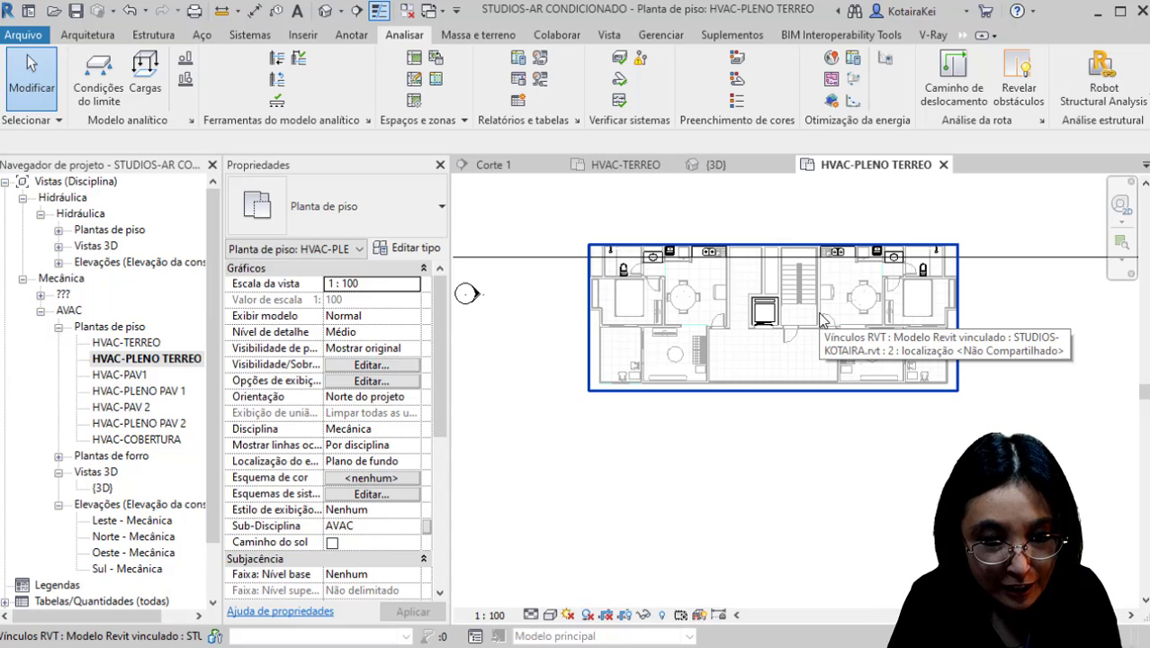
scroll(795, 338, up, 2)
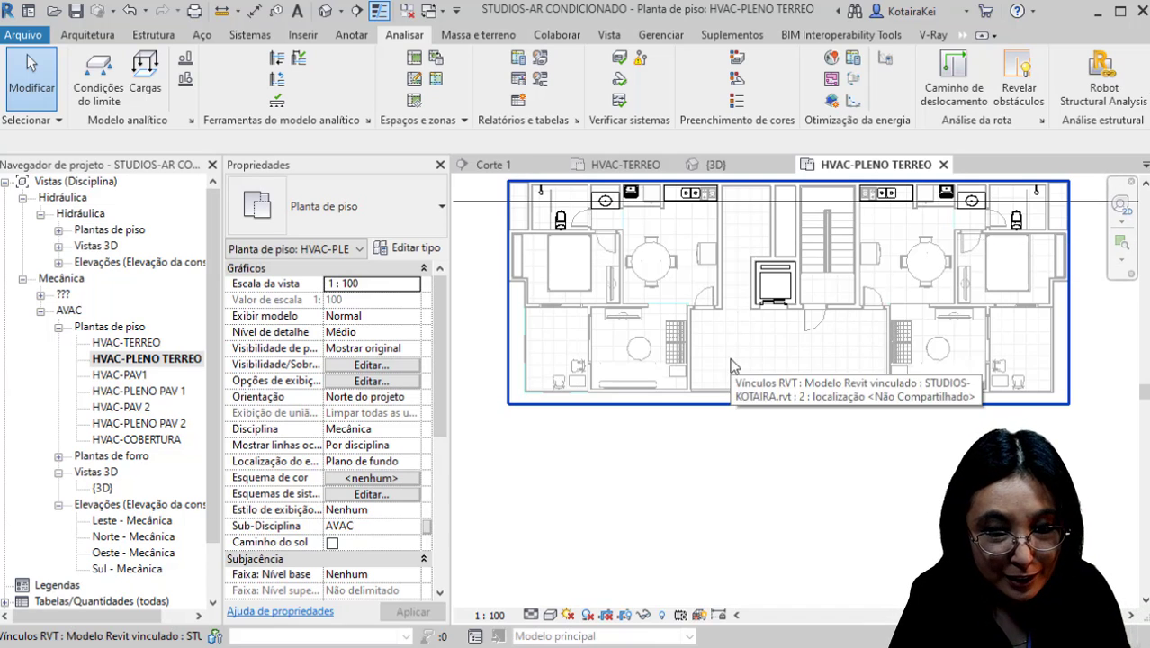
Step: Measure the gap between the HVAC-PLENO TERREO level line and the slab line just above it in section Corte 1
scroll(550, 319, down, 3)
key(ctrl+Tab)
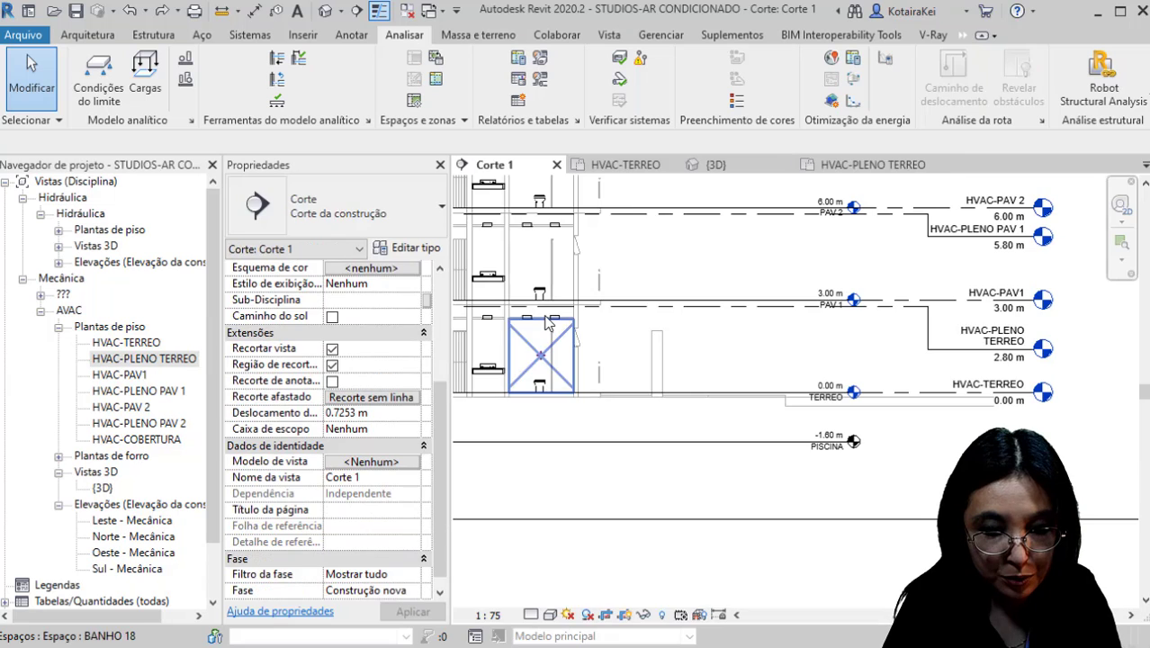
scroll(670, 411, up, 1)
scroll(657, 411, up, 4)
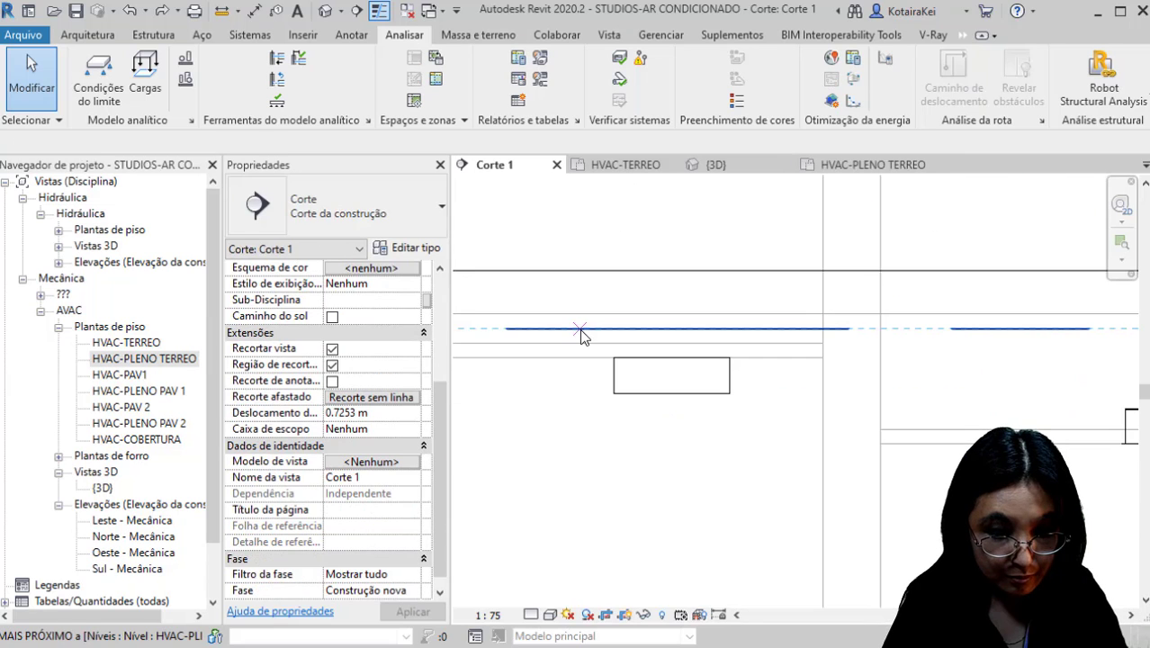
key(d)
key(l)
click(519, 315)
click(580, 315)
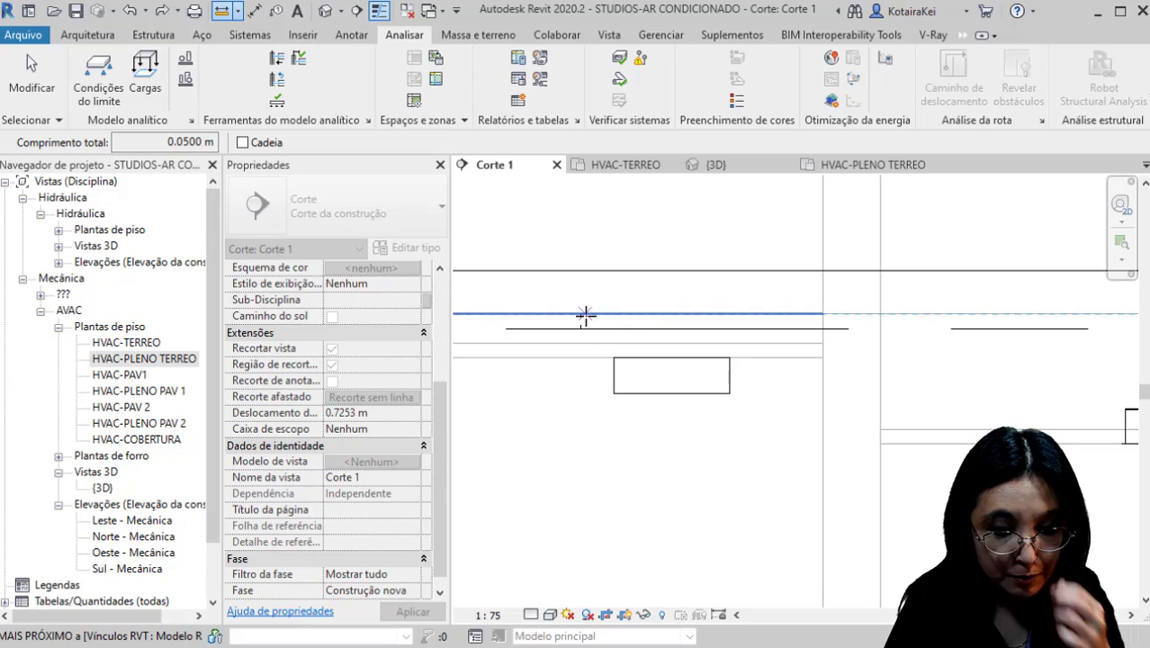
key(Escape)
key(Escape)
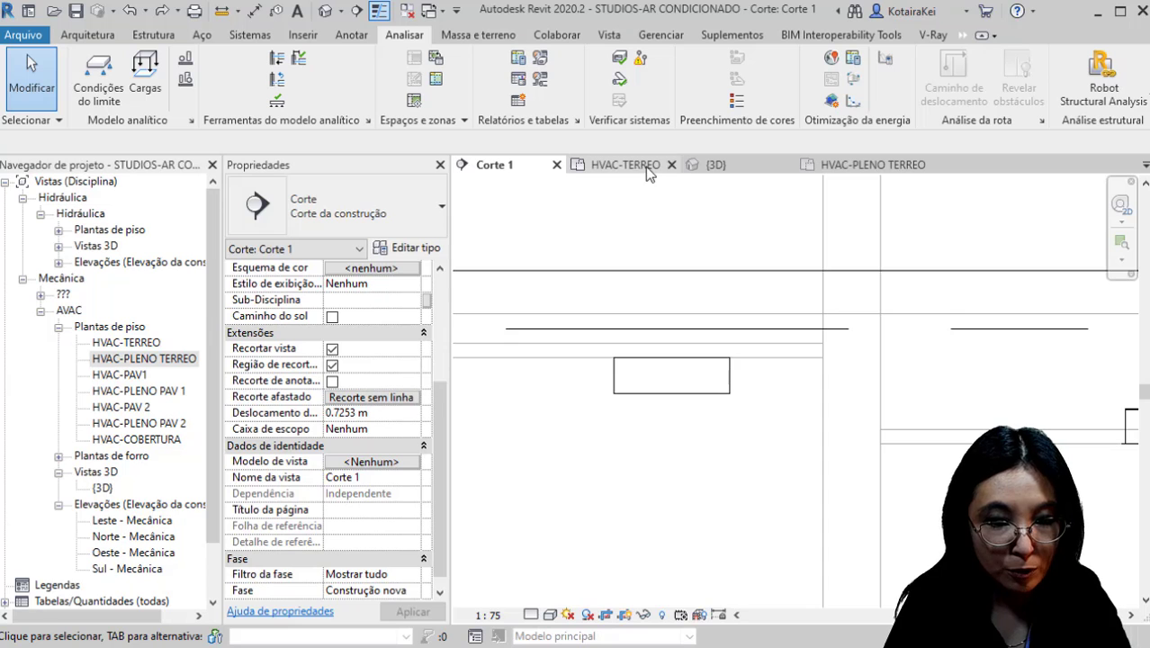
Step: Set the view range's cut plane offset to 2 cm in the HVAC-PLENO TERREO floor plan
click(871, 165)
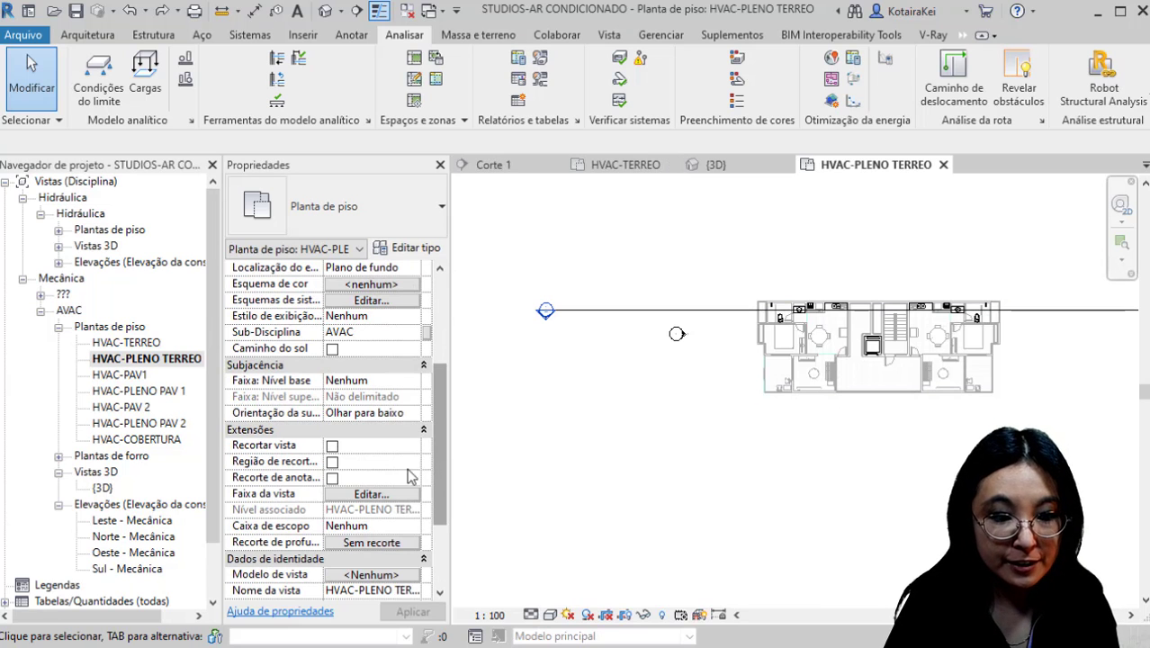
click(371, 493)
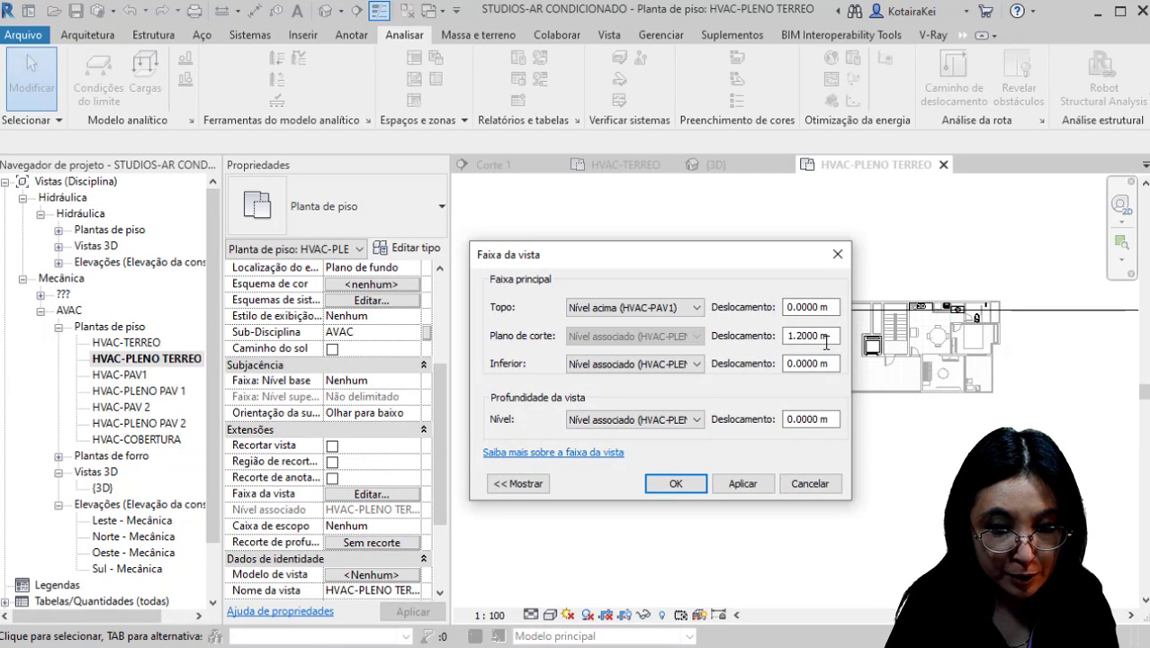
drag(836, 335, 785, 336)
text(2)
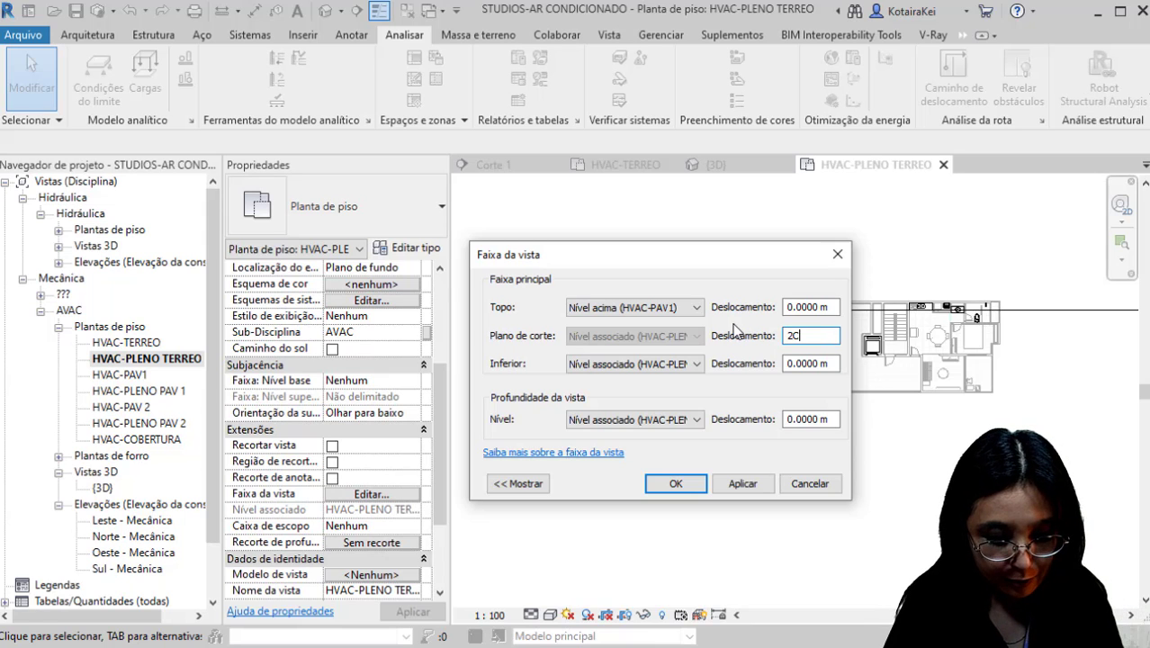
click(676, 484)
Step: Place tagged spaces automatically in all enclosed areas of the HVAC-PLENO TERREO plan
middle_drag(830, 402, 738, 410)
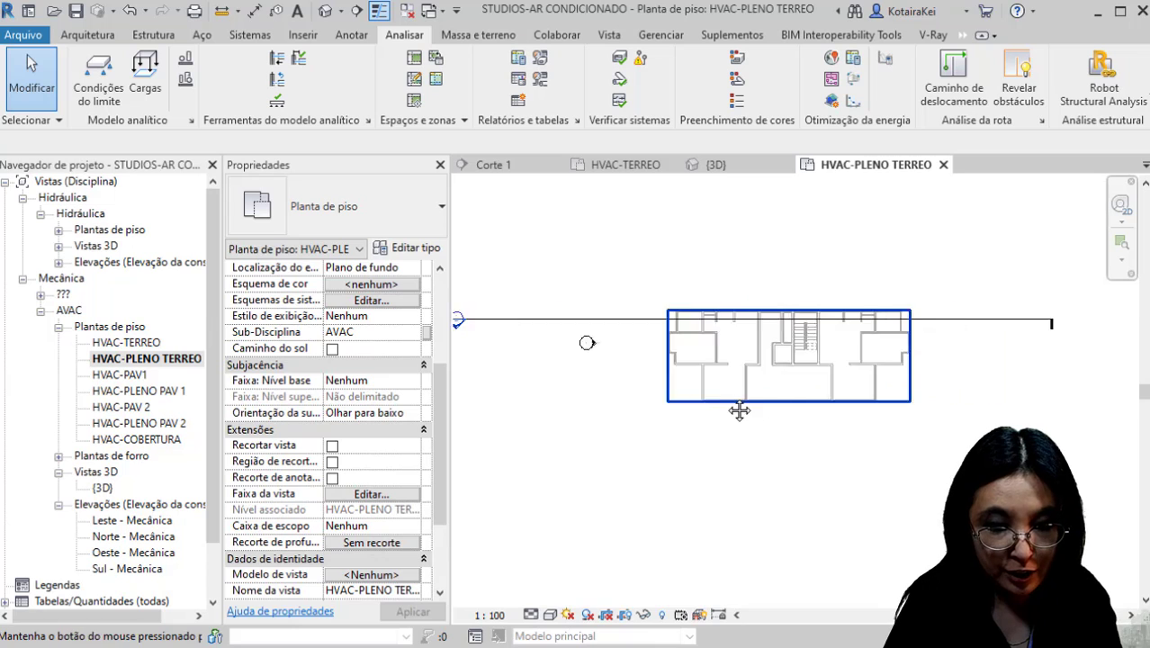
scroll(733, 407, up, 2)
scroll(678, 389, up, 3)
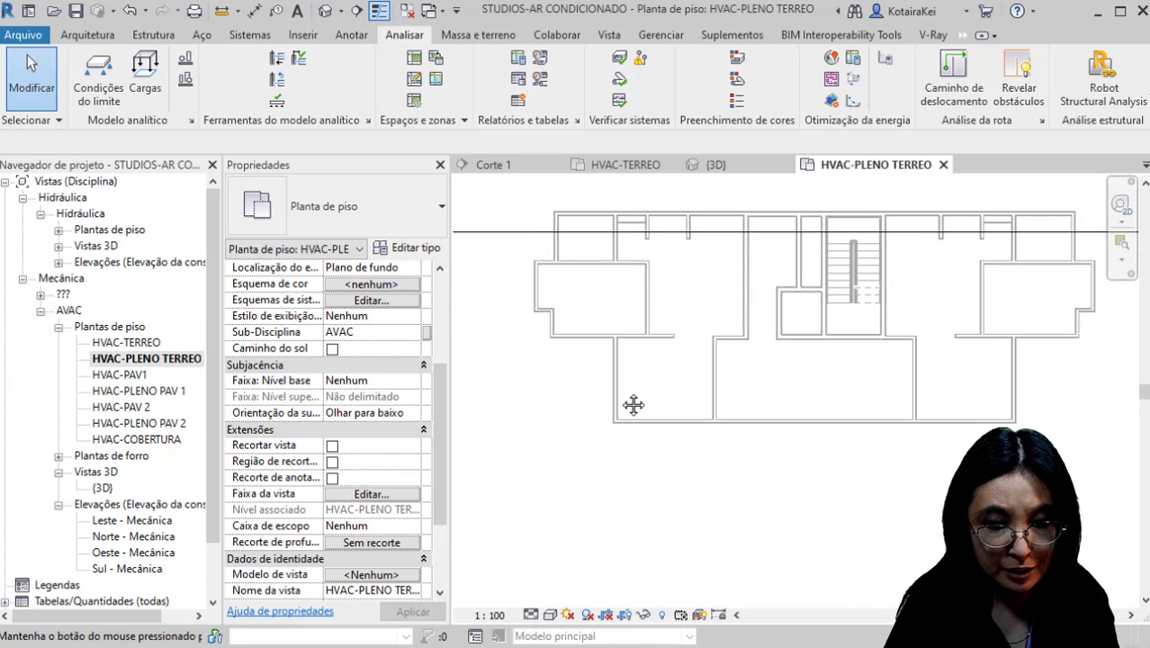
middle_drag(634, 405, 576, 410)
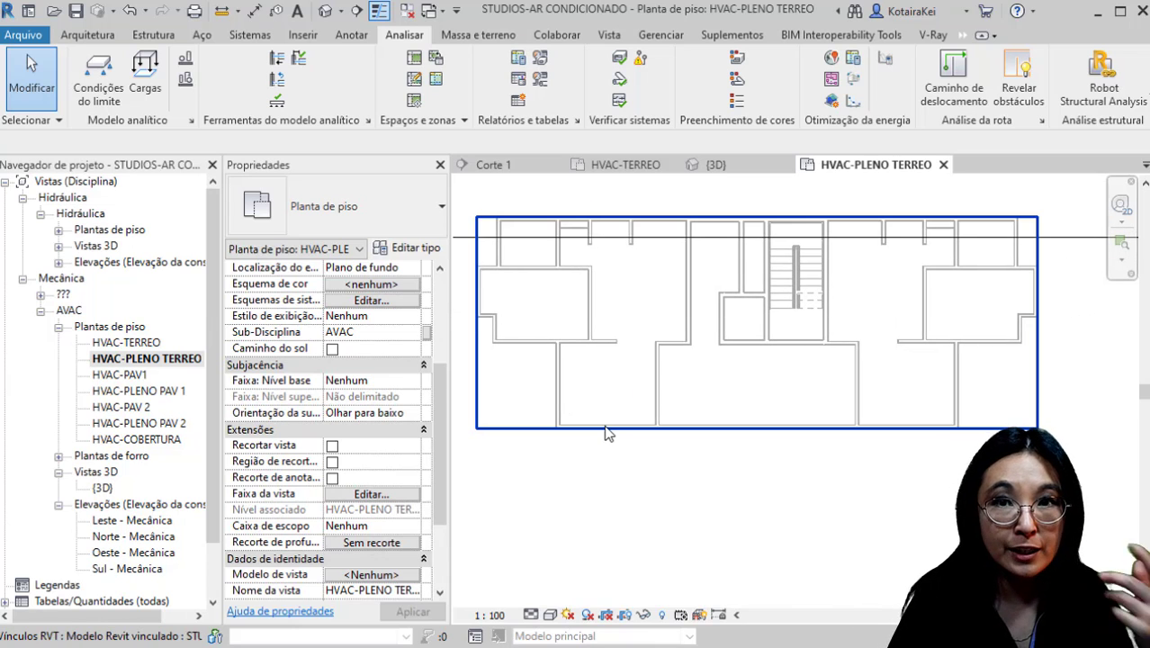
click(414, 57)
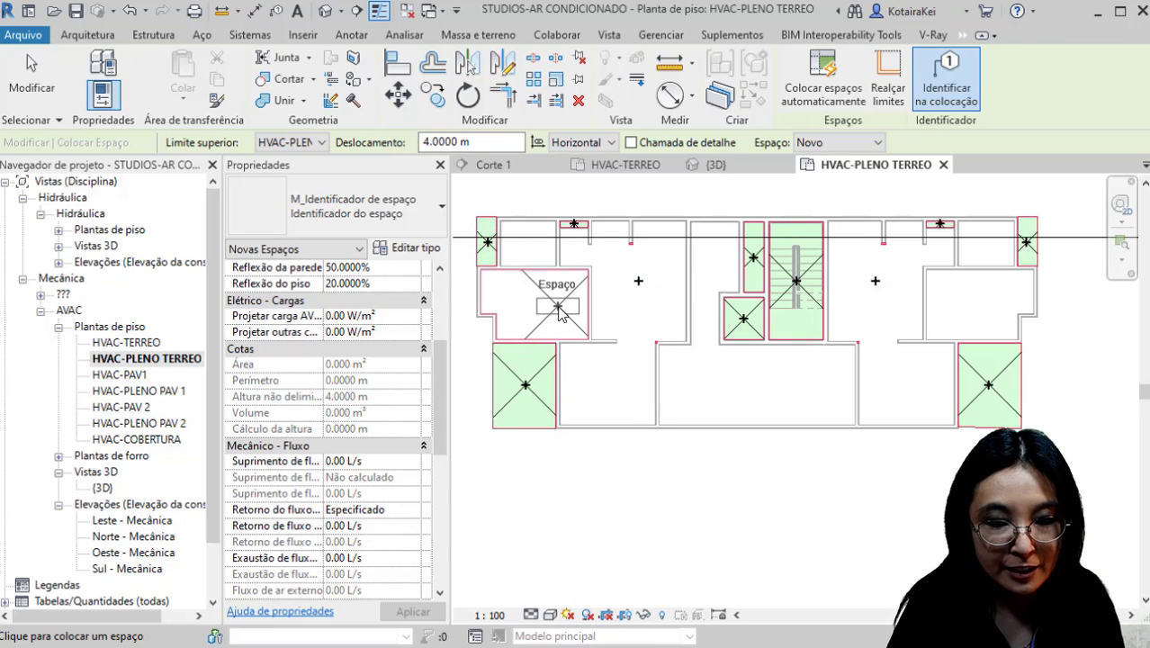
click(836, 97)
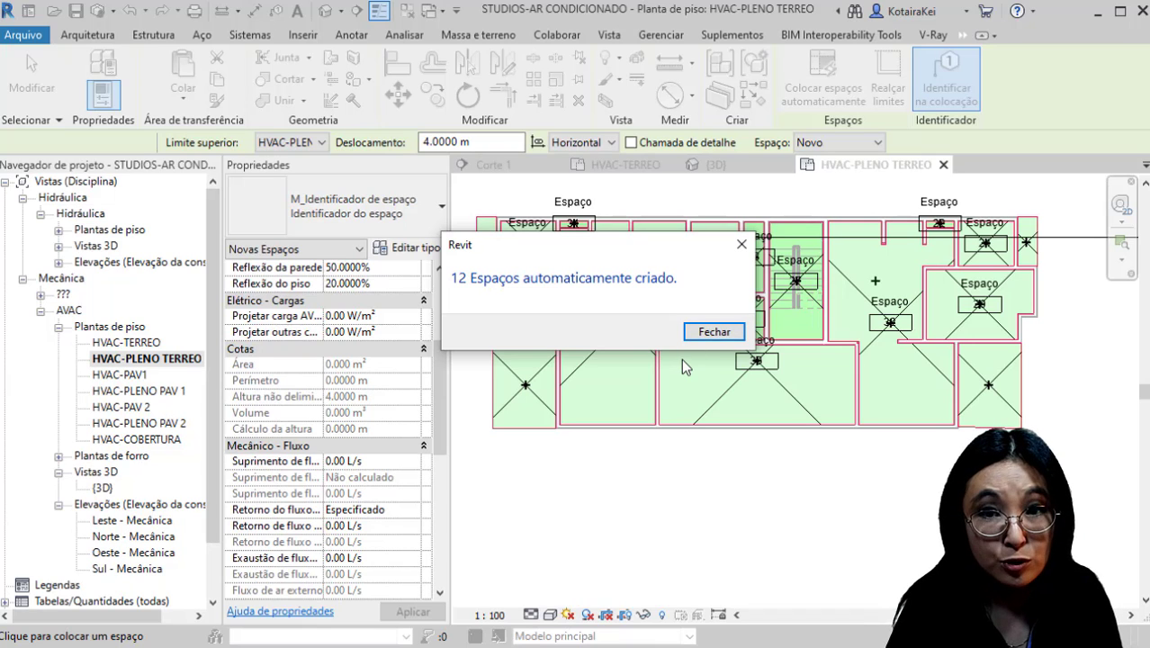
click(742, 244)
key(Escape)
key(Escape)
Step: Open the HVAC-PLENO PAV 1 floor plan and set its view range's cut plane offset to 2 cm
click(159, 391)
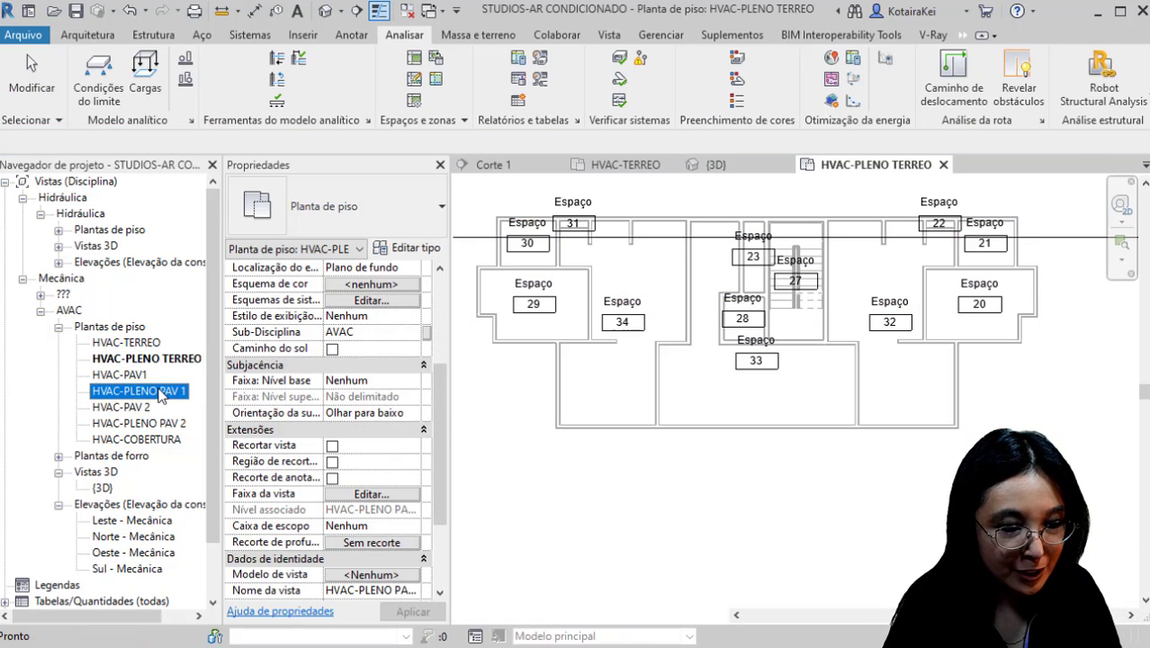
double_click(158, 391)
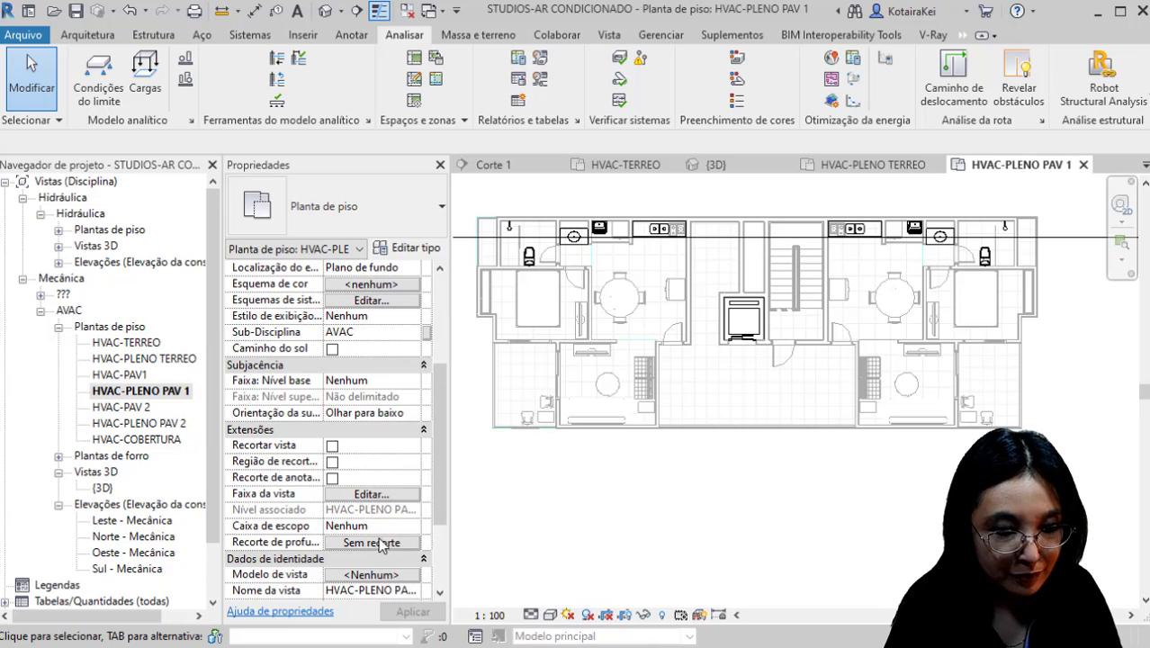
click(376, 494)
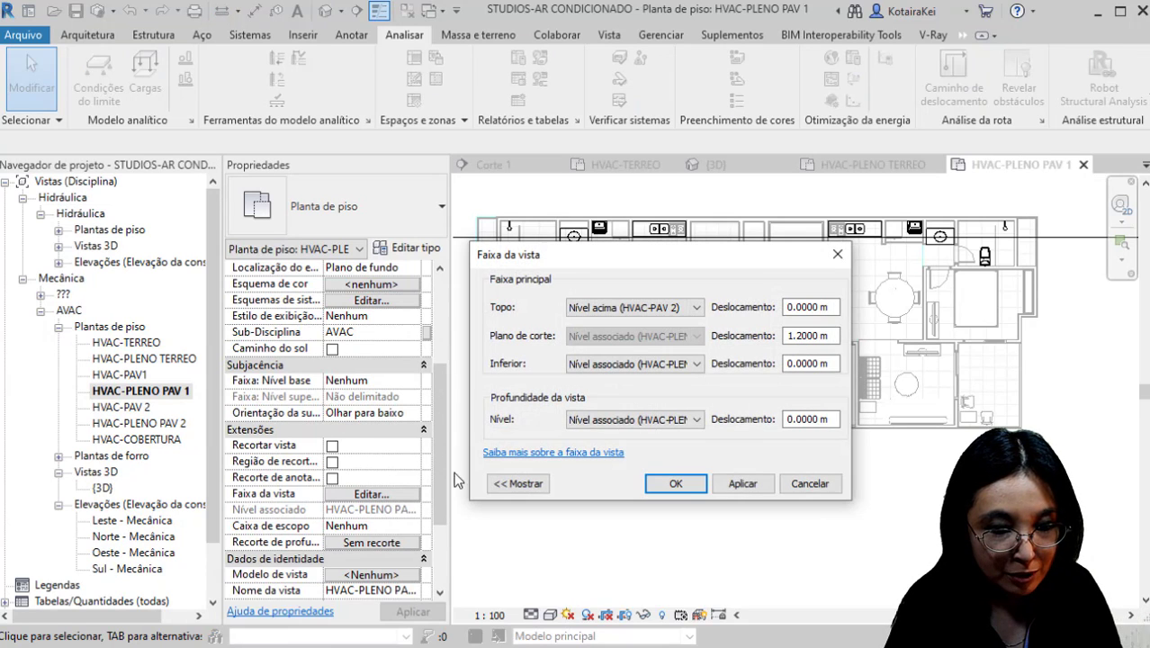
drag(836, 335, 785, 335)
text(20)
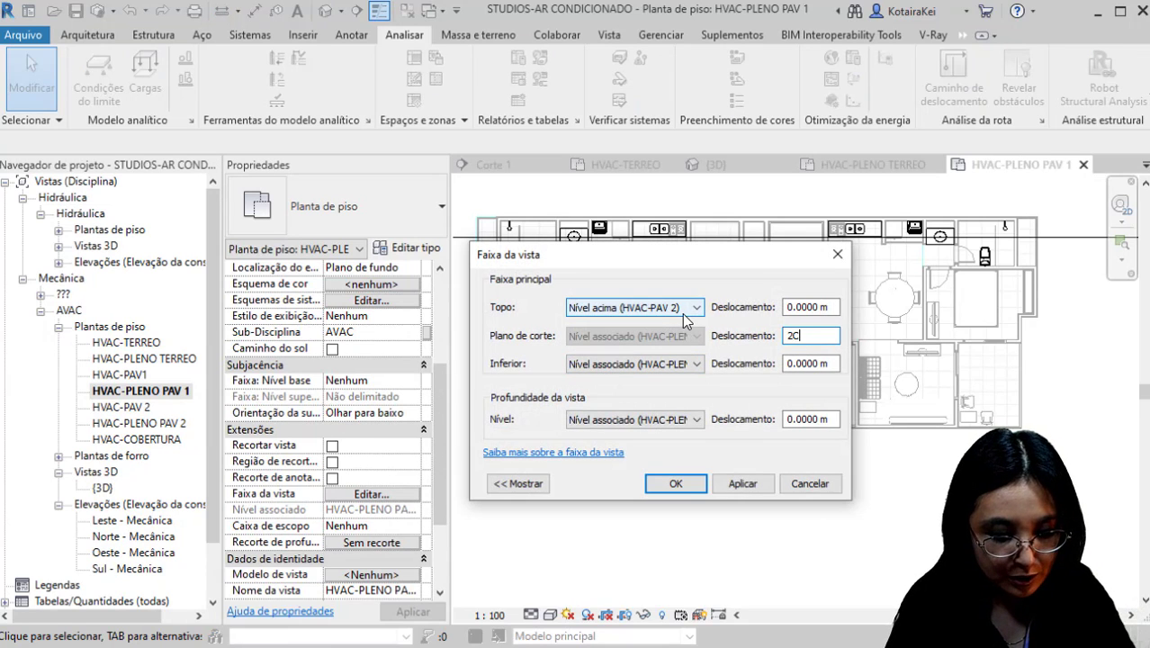
text(m)
click(675, 483)
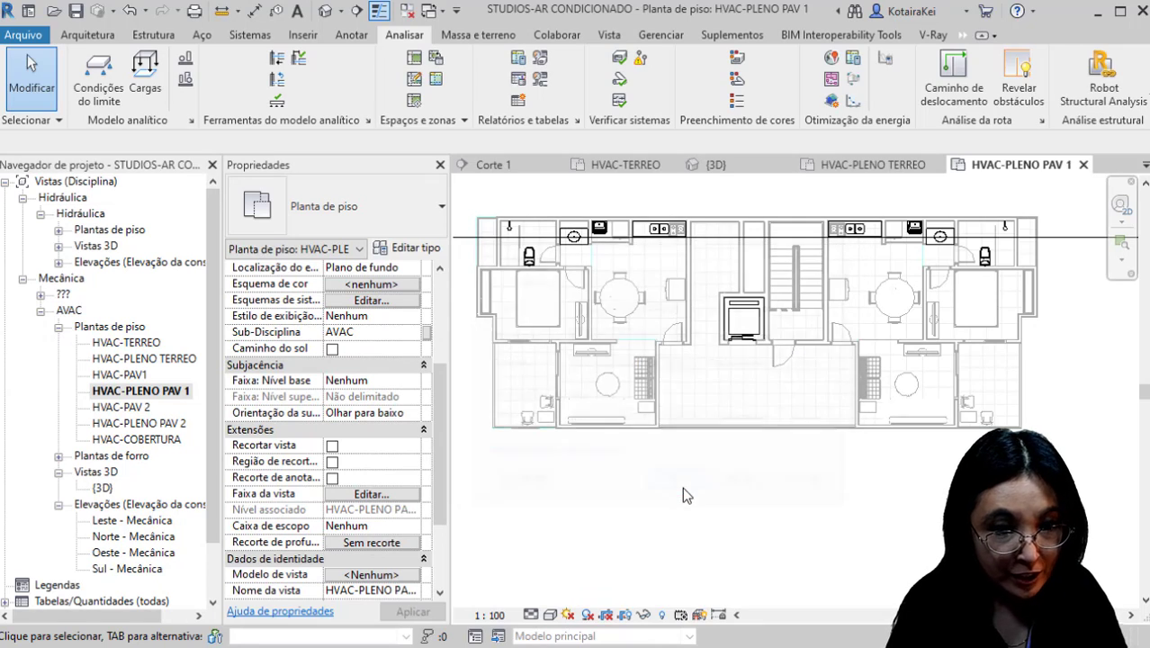
Step: Place tagged spaces automatically in all enclosed areas of the HVAC-PLENO PAV 1 plan
click(415, 61)
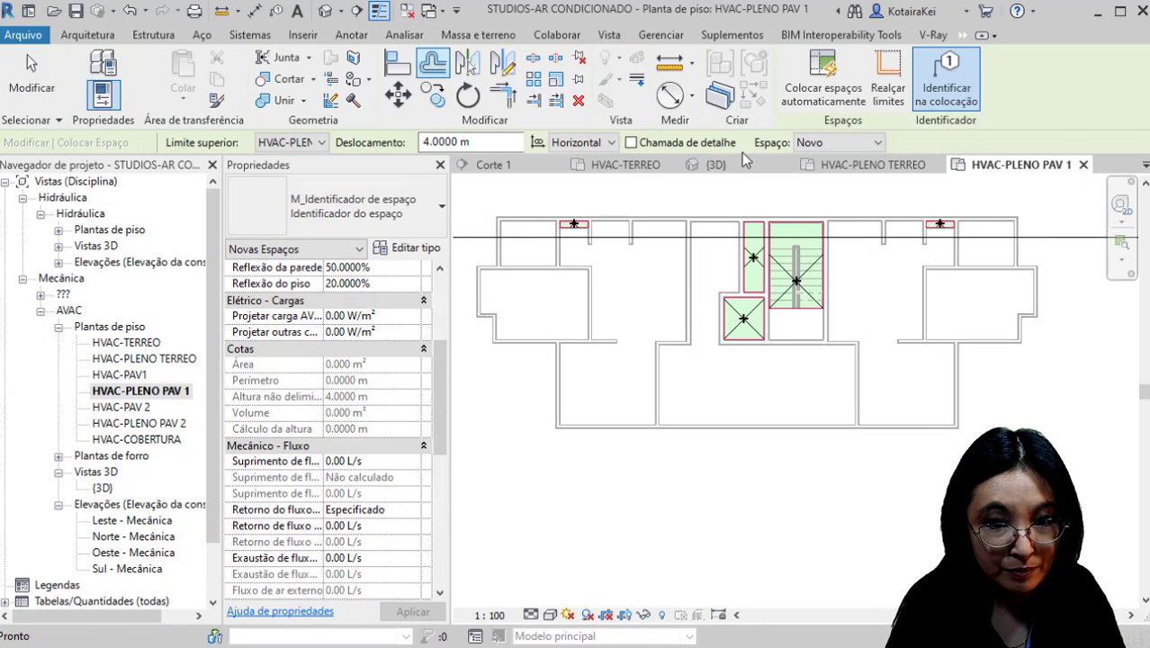
click(822, 81)
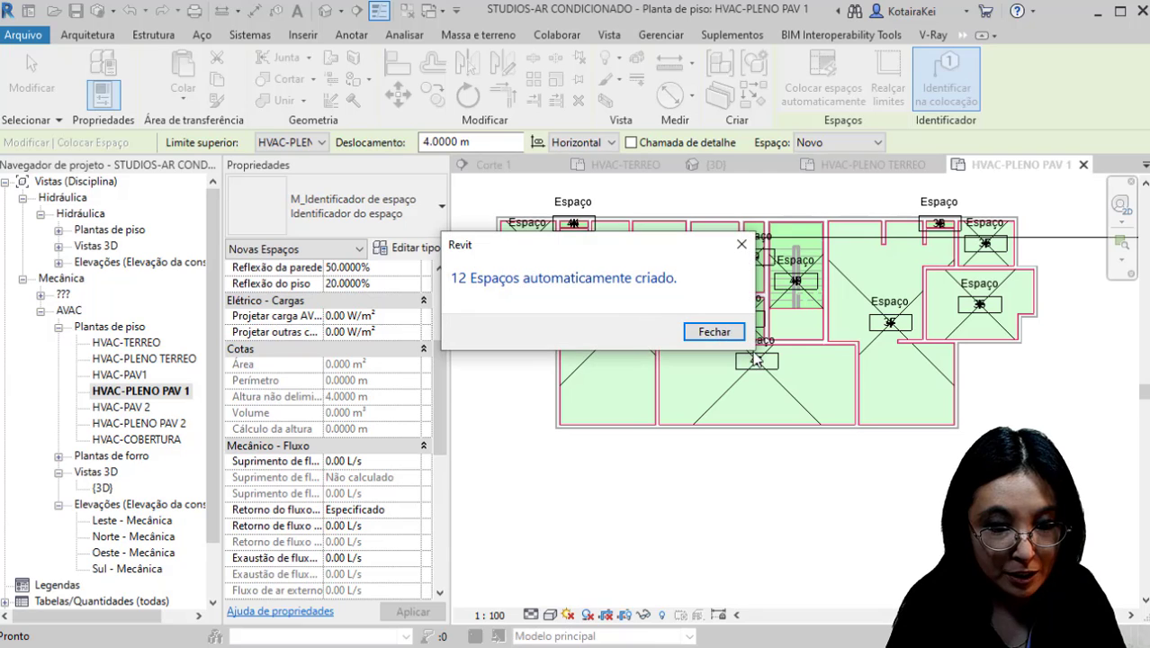
click(749, 251)
key(Escape)
Step: Open the HVAC-PLENO PAV 2 floor plan and set its view range's cut plane offset to 2 cm
double_click(176, 424)
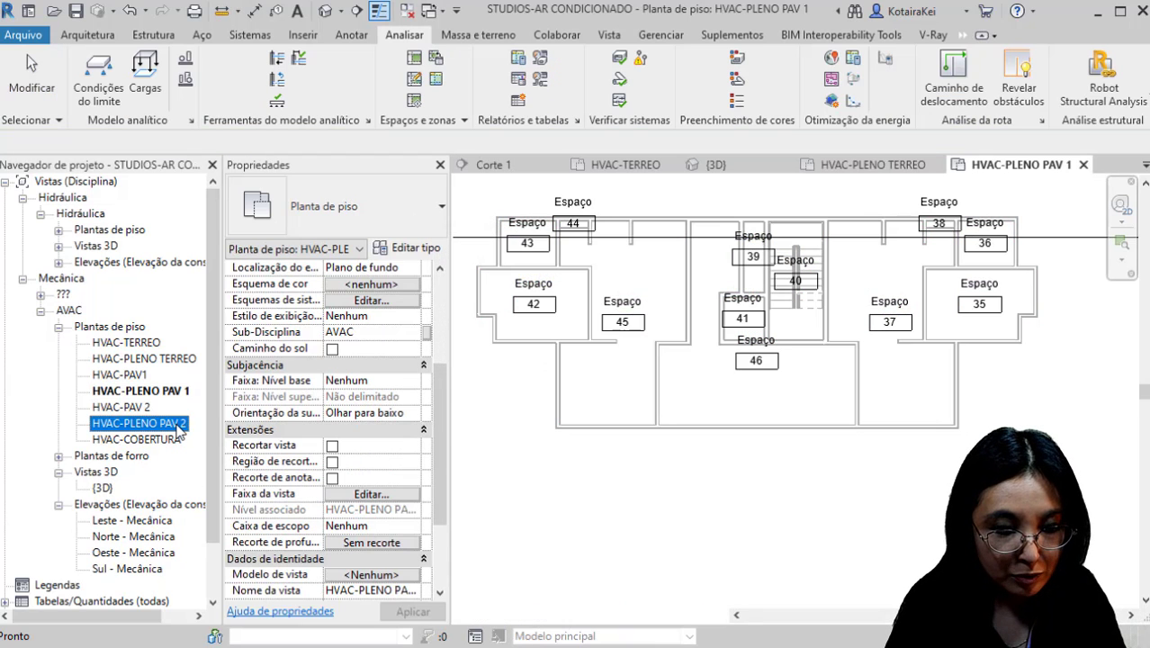
click(371, 494)
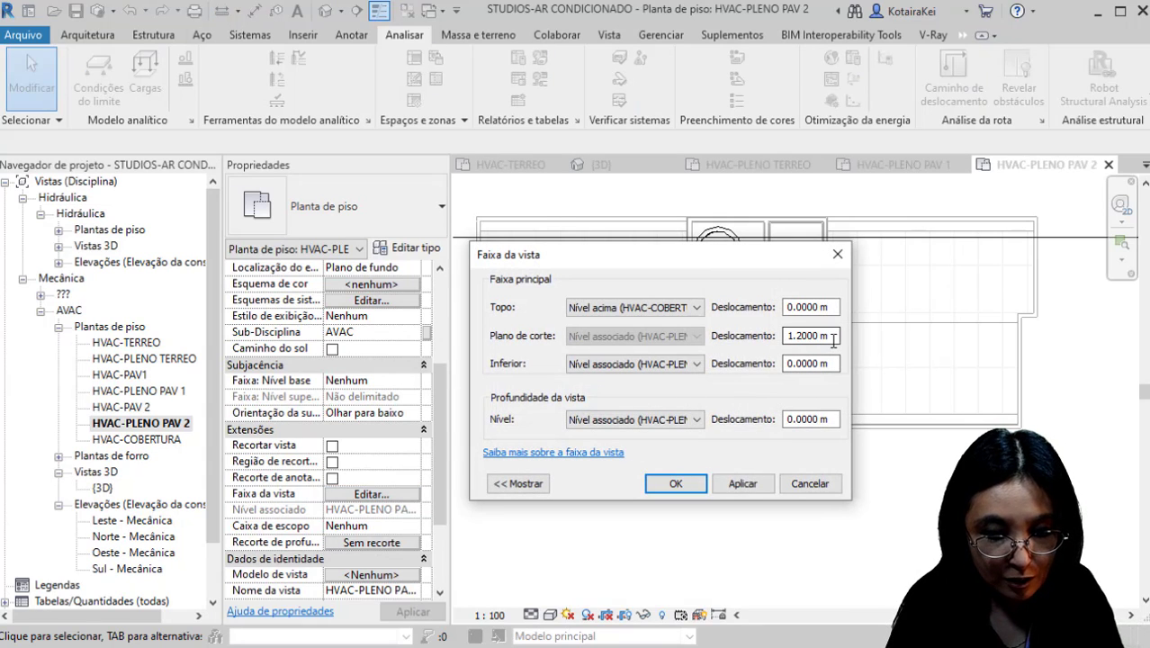
double_click(833, 339)
text(2)
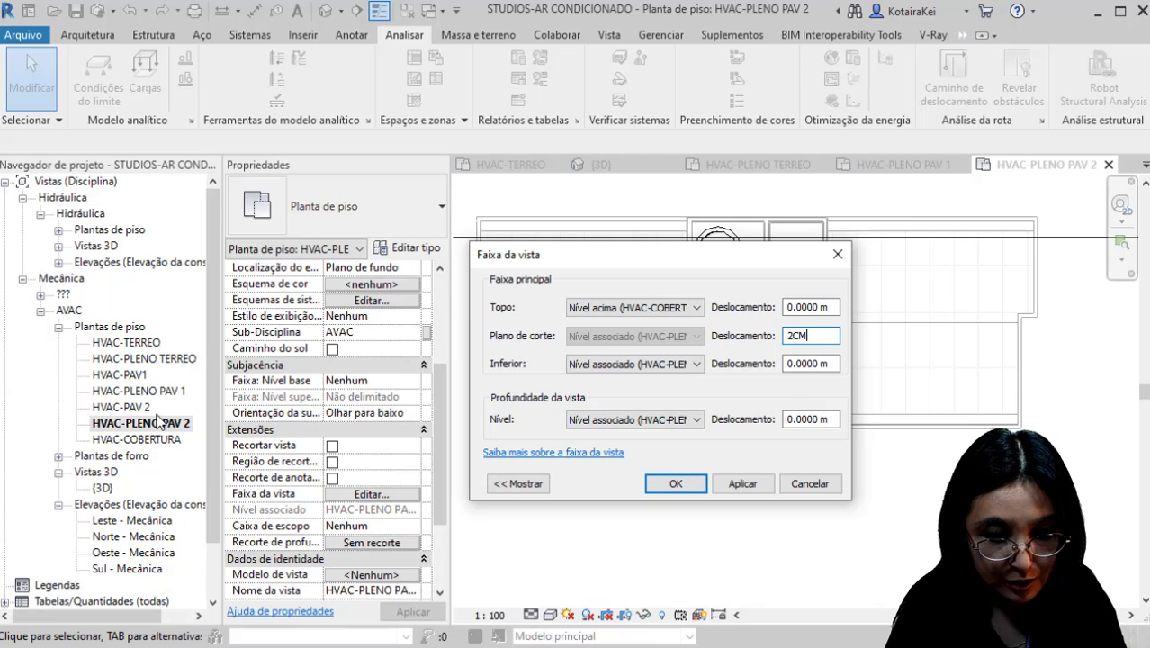
click(676, 484)
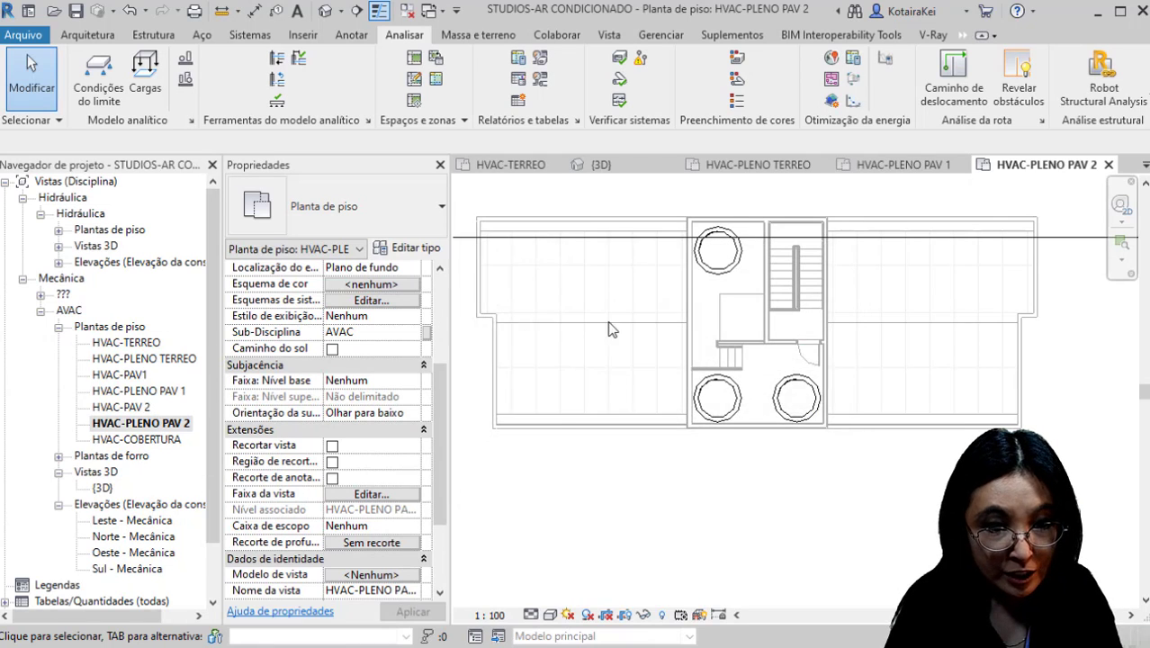
Step: Place tagged spaces automatically in all enclosed areas of the HVAC-PLENO PAV 2 plan
click(413, 62)
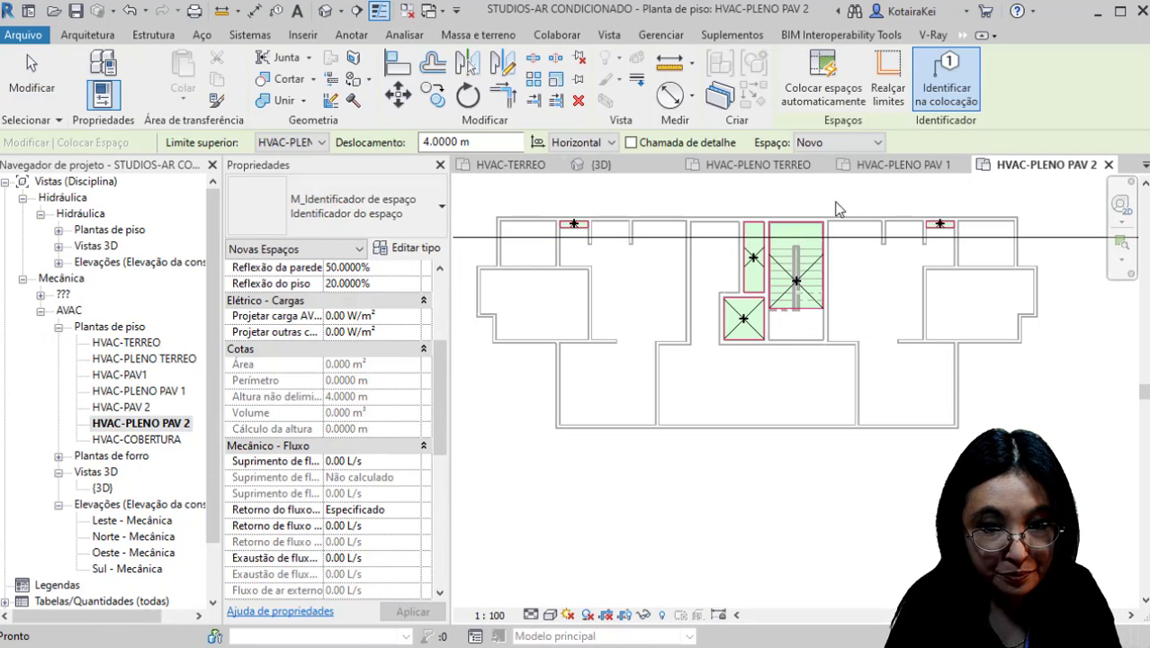
click(826, 94)
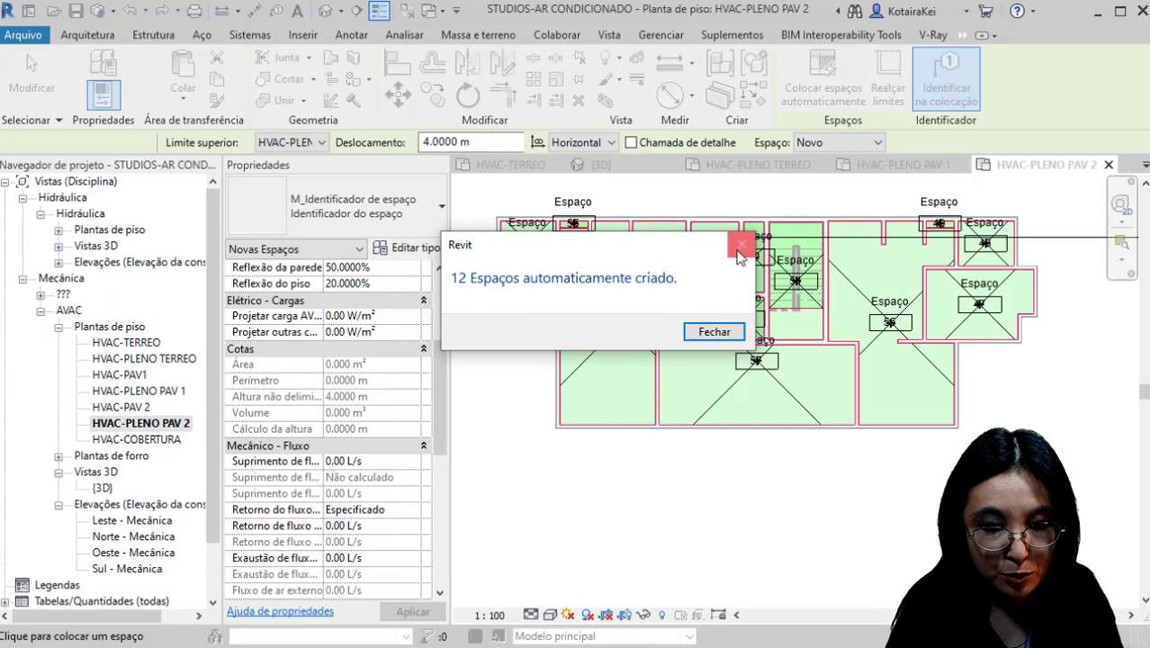
key(Escape)
key(Escape)
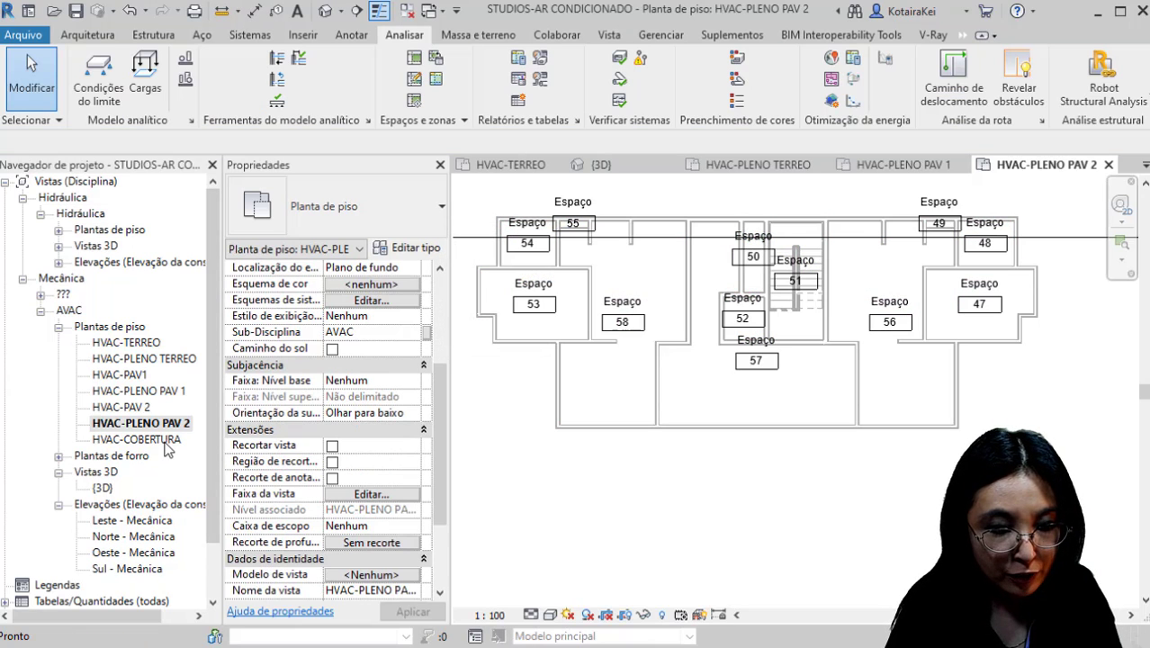
Step: In the HVAC-PAV1 floor plan, start placing spaces with the upper limit set to HVAC-PAV 2 and an offset of 0
double_click(142, 345)
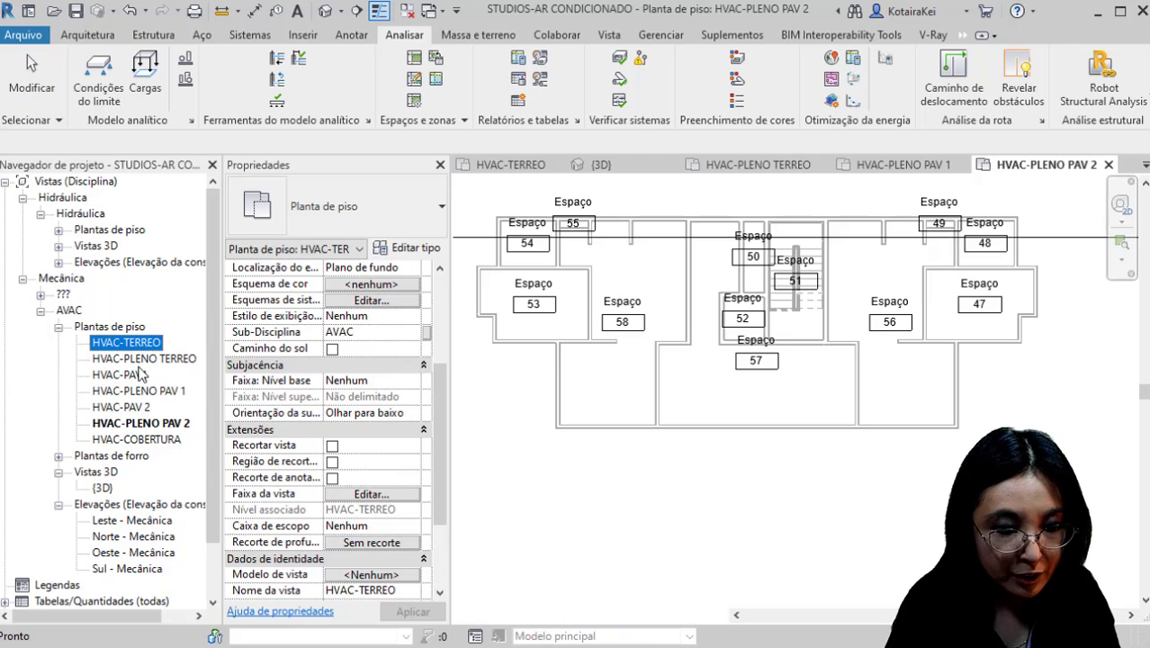
double_click(135, 374)
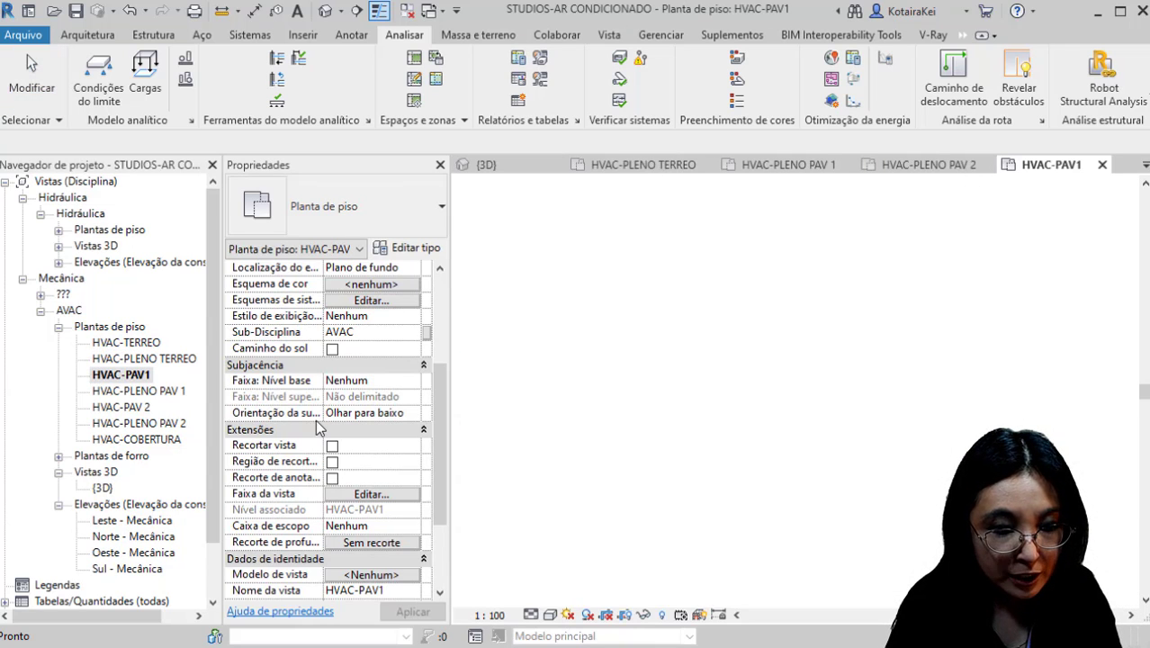
scroll(755, 433, up, 5)
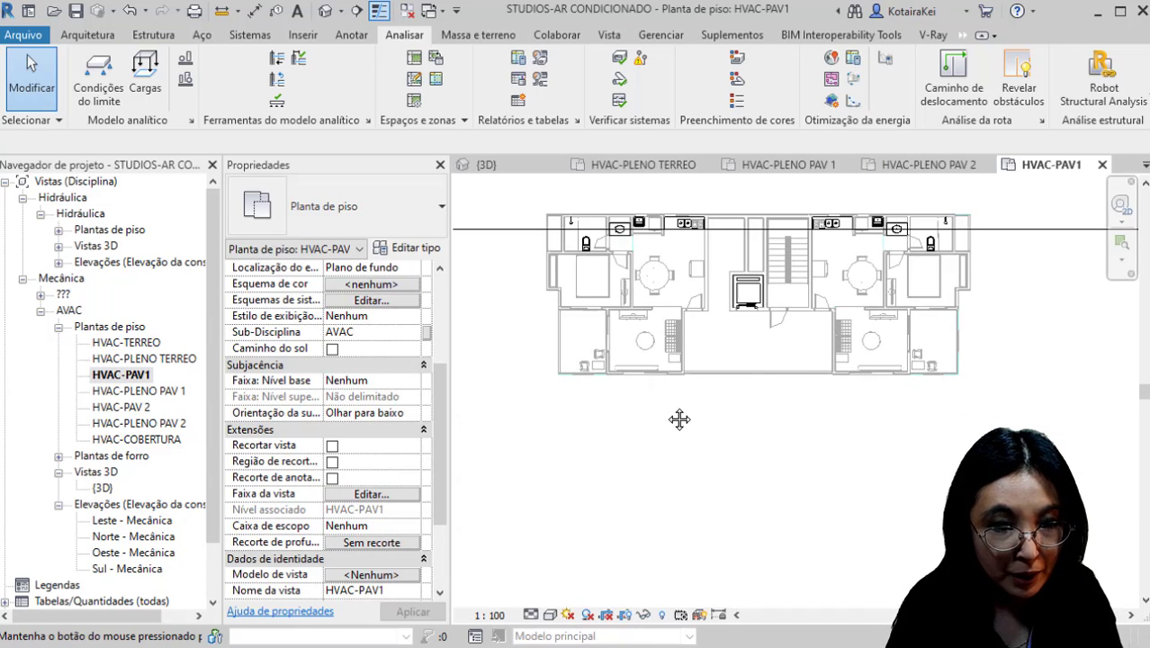
key(m)
key(s)
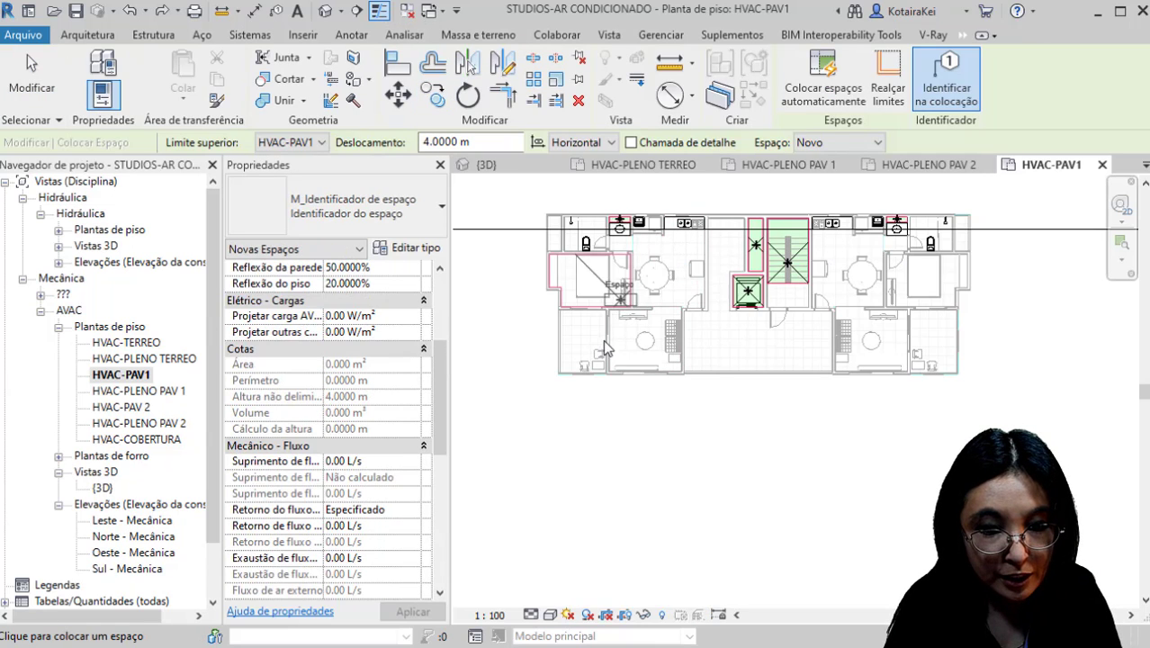
click(320, 142)
click(326, 190)
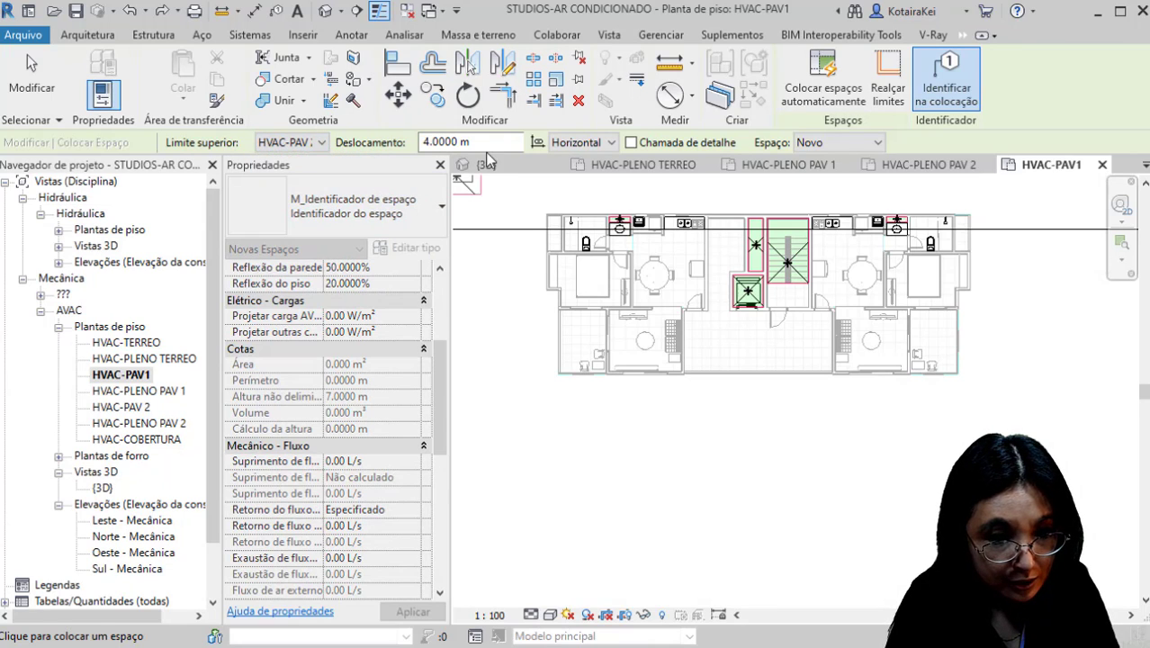
drag(502, 144, 401, 147)
text(0)
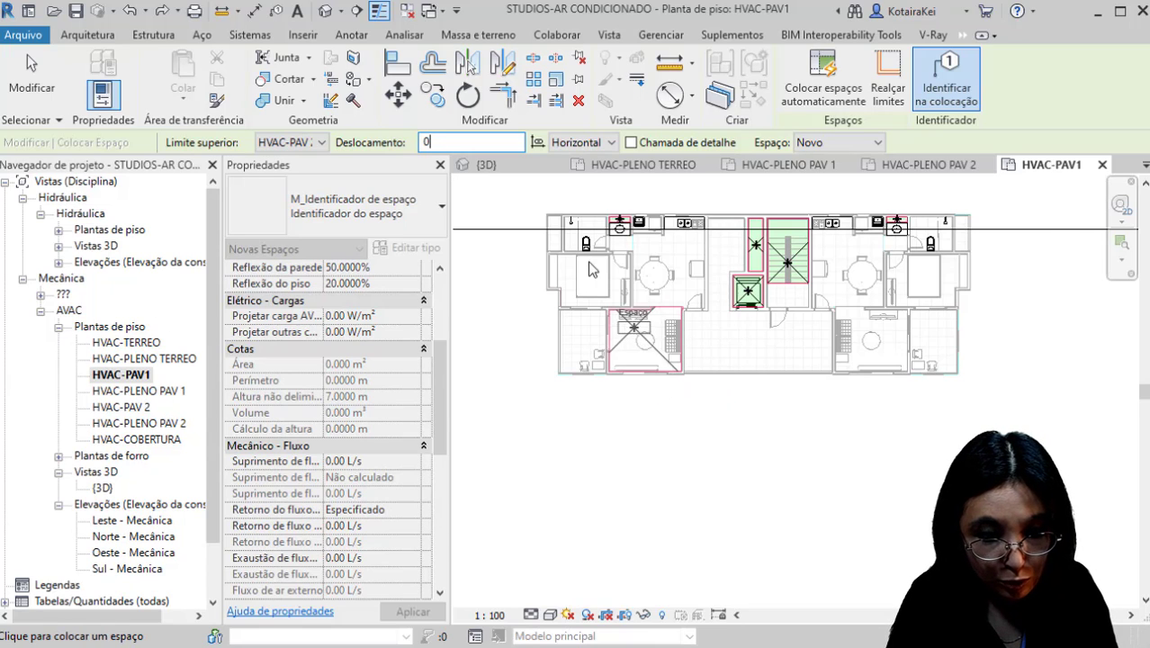
Step: Place tagged spaces automatically in all enclosed areas of the HVAC-PAV1 plan and end the Space command
click(833, 89)
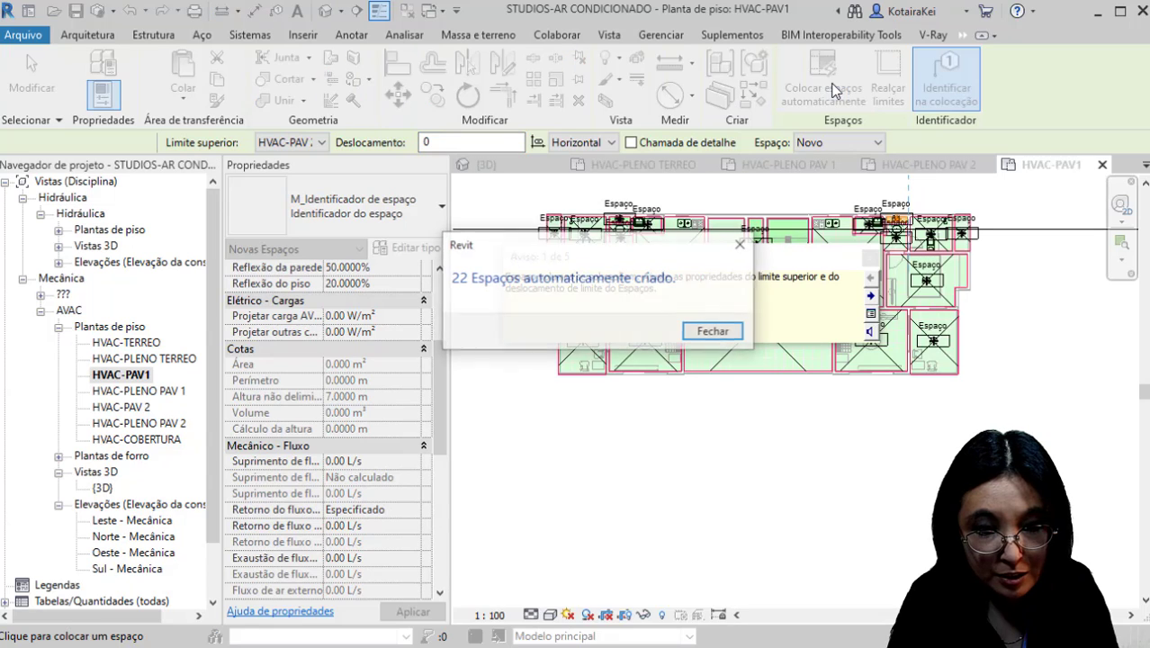
click(713, 332)
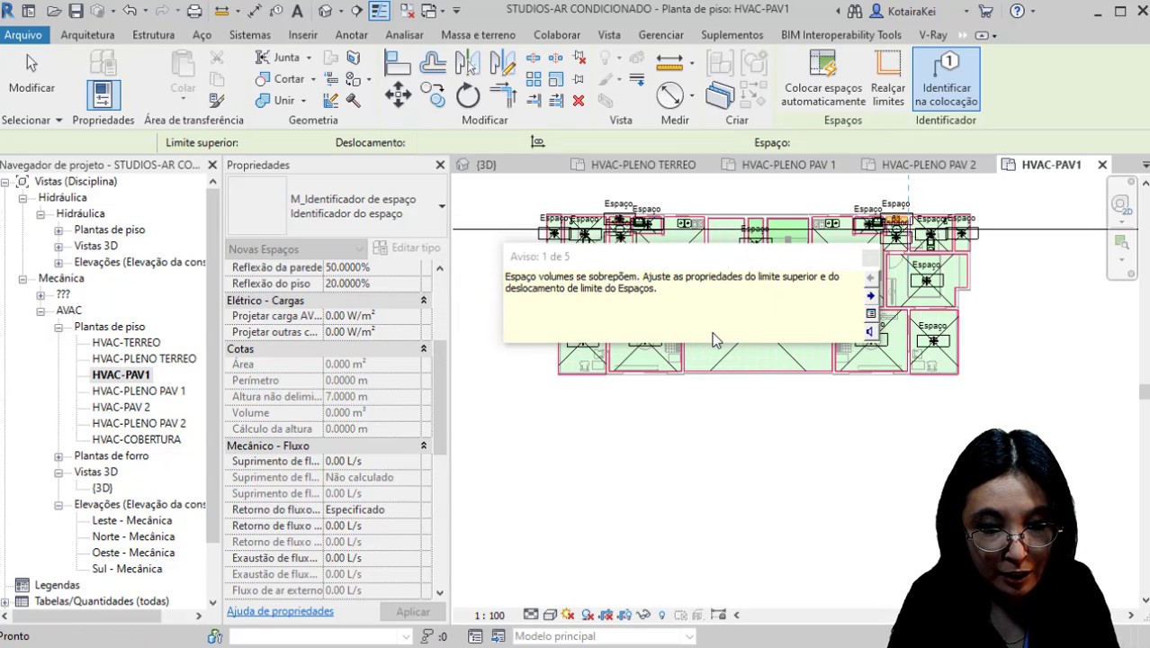
key(Escape)
key(Escape)
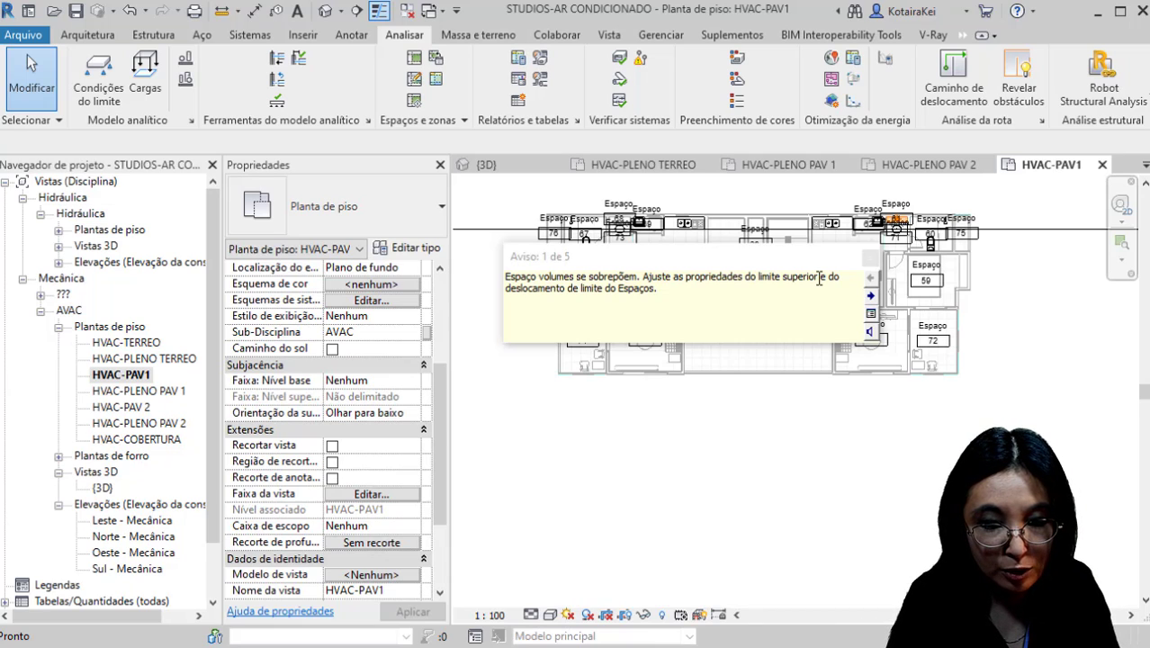
Step: Open the list of overlapping space volume warnings, expand the first warning and show Space 38 in the model
click(870, 313)
drag(916, 287, 632, 146)
click(470, 179)
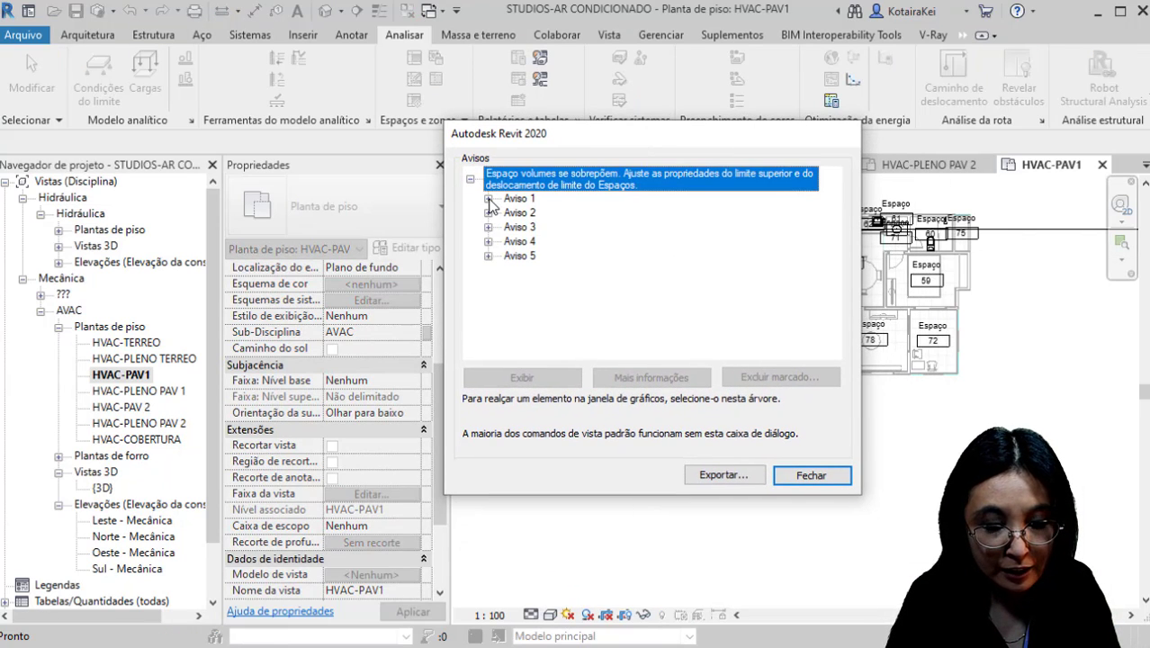
click(488, 198)
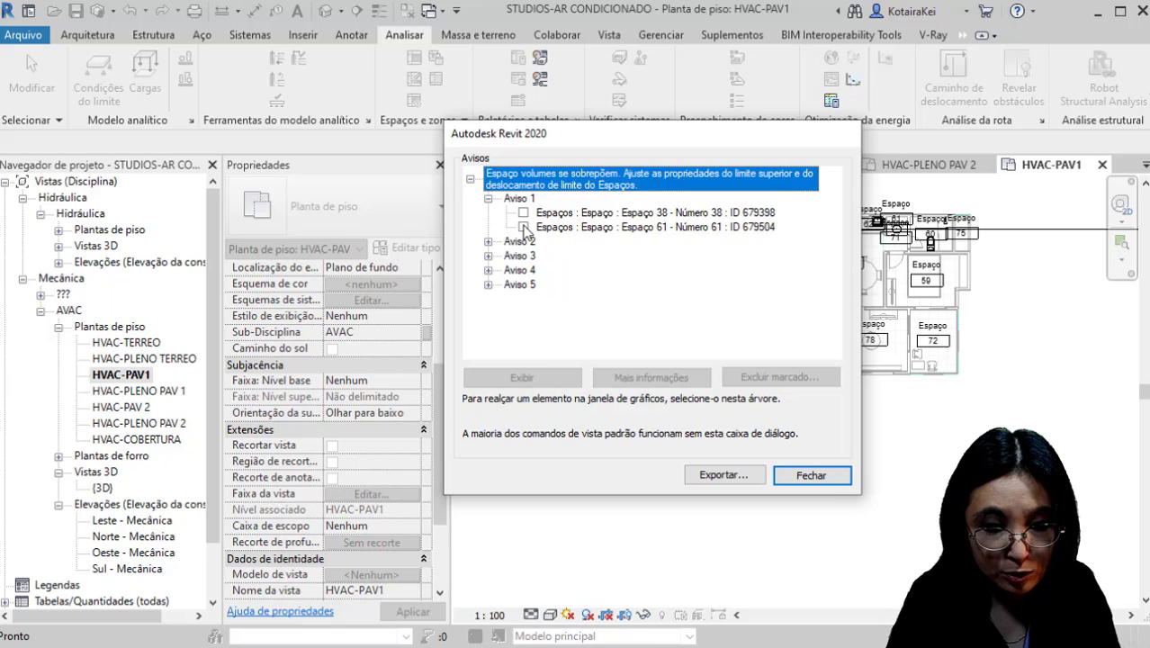
click(522, 227)
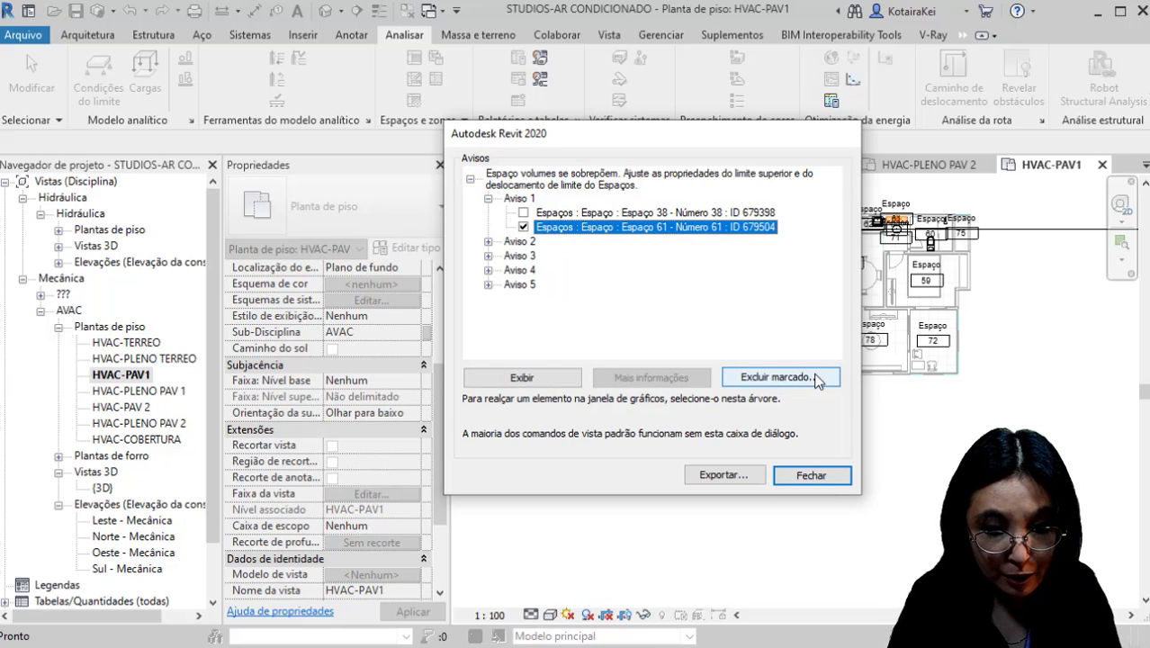
click(524, 213)
click(529, 378)
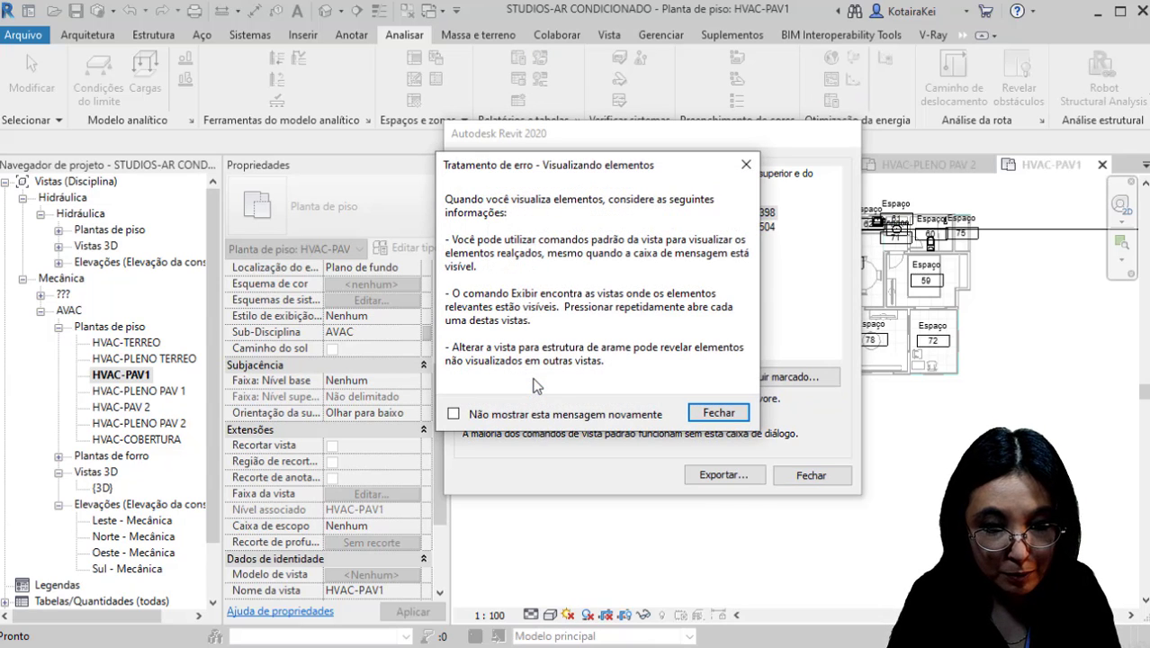
click(718, 412)
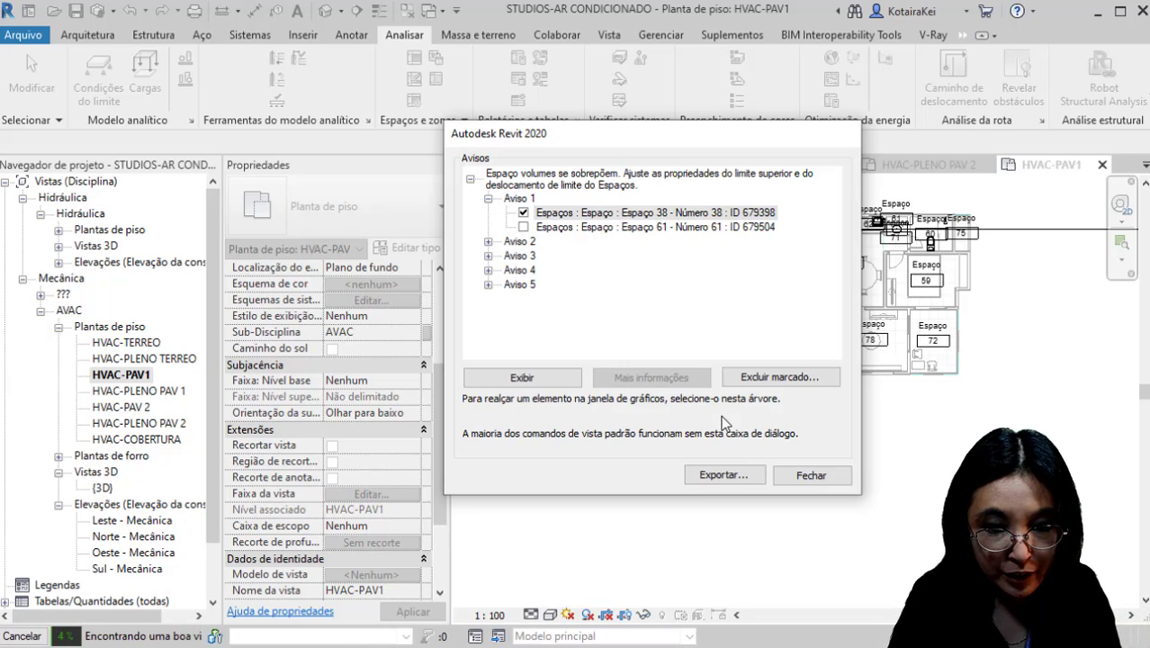
Step: Compare Spaces 38 and 61 of the first overlap warning and show Space 38 in another view
drag(755, 136, 638, 46)
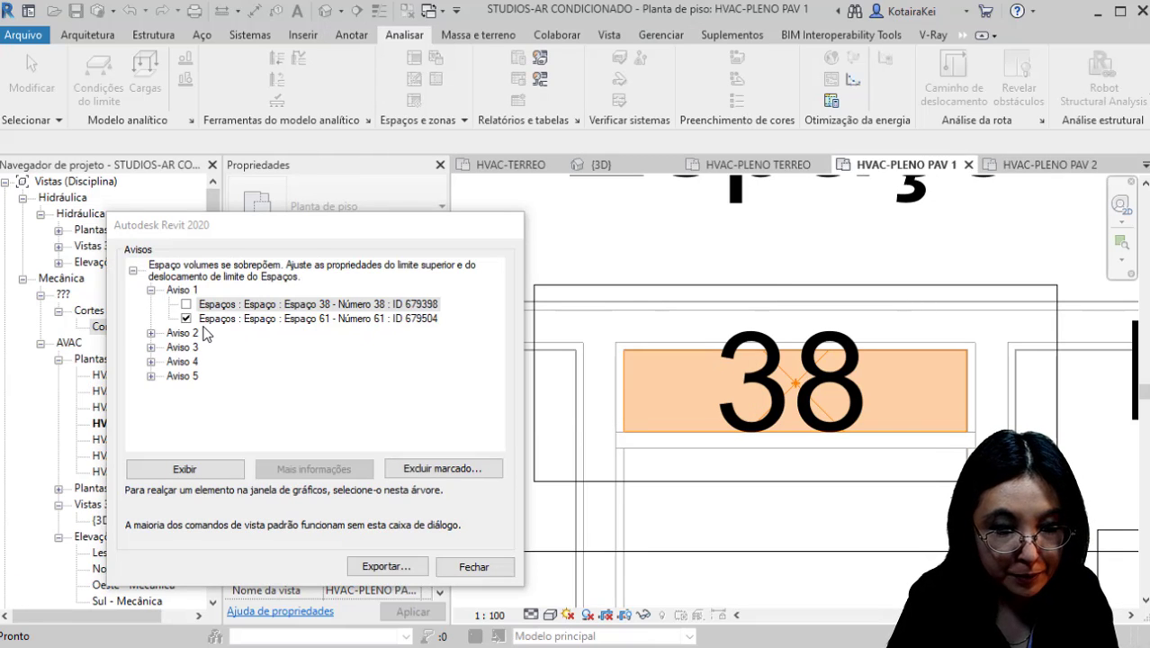
click(186, 320)
click(186, 304)
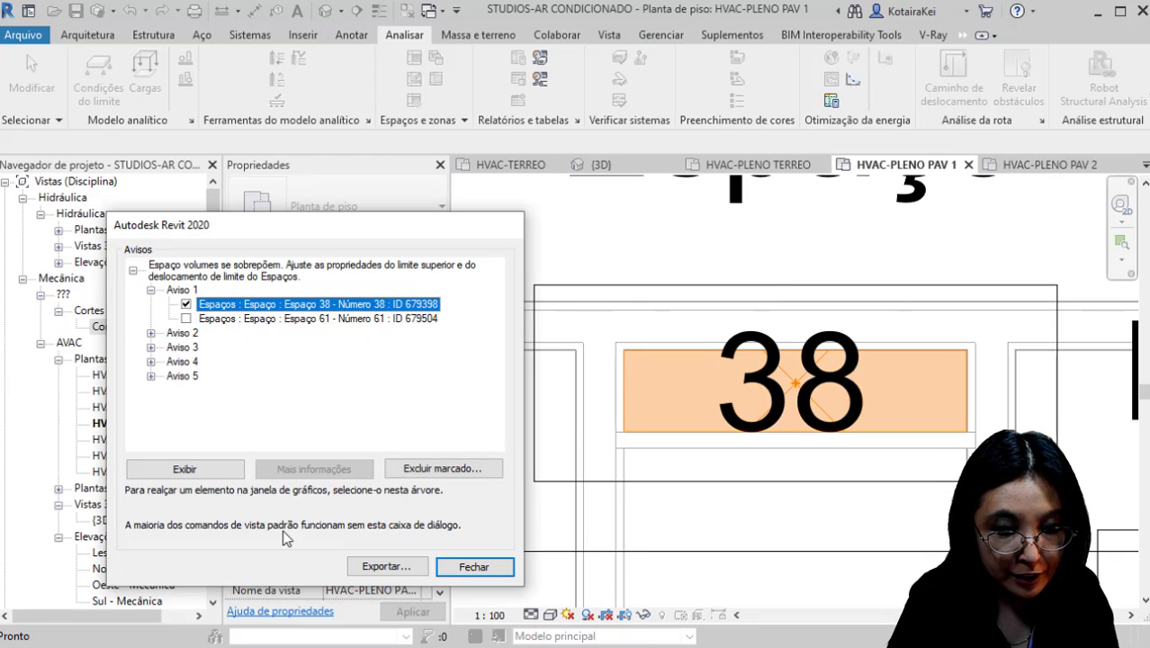
click(176, 466)
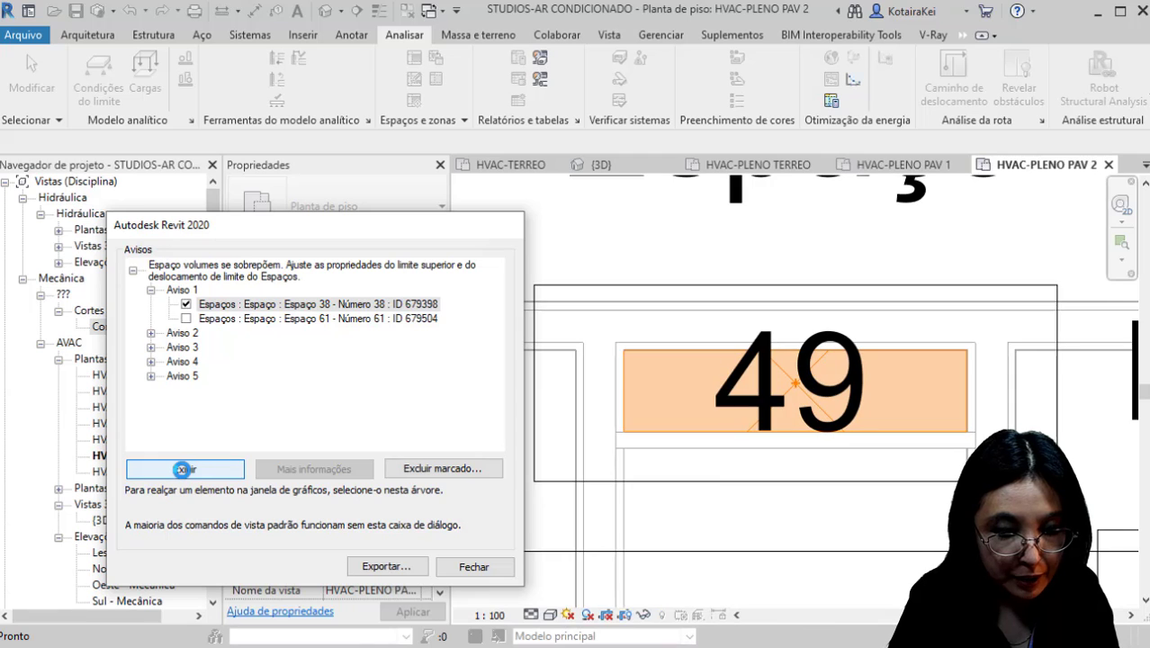
drag(414, 236, 581, 176)
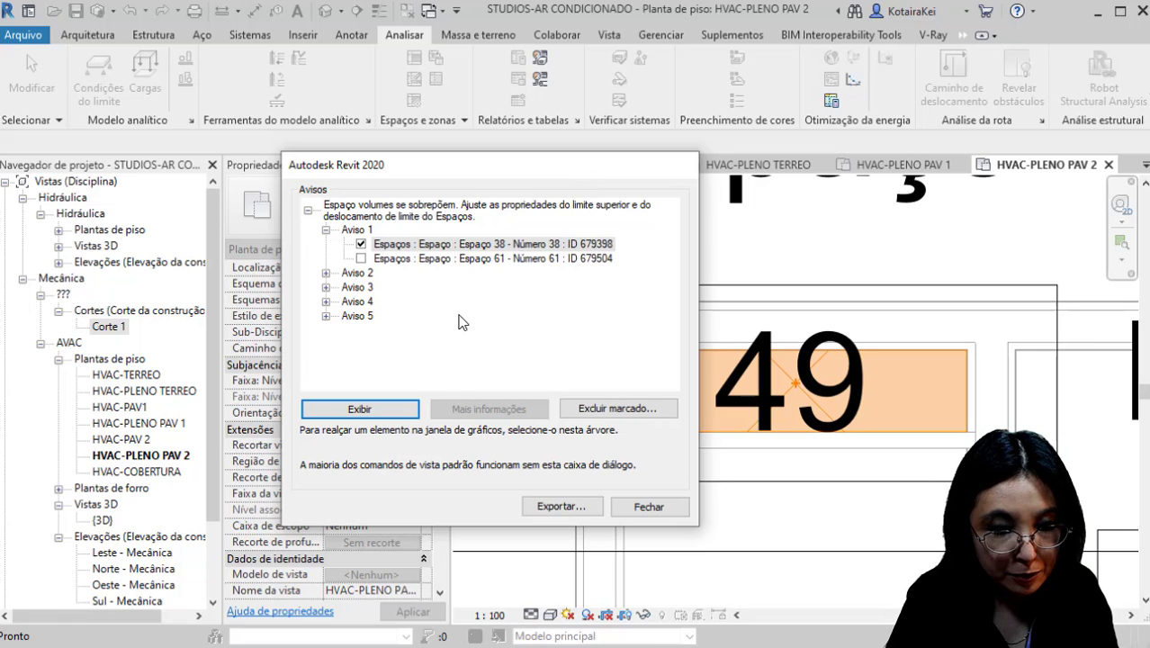
Step: Mark Spaces 61, 63, 64, 65 and 68 in the five overlap warnings, delete them and dismiss the resulting notice
click(360, 244)
click(361, 258)
click(325, 272)
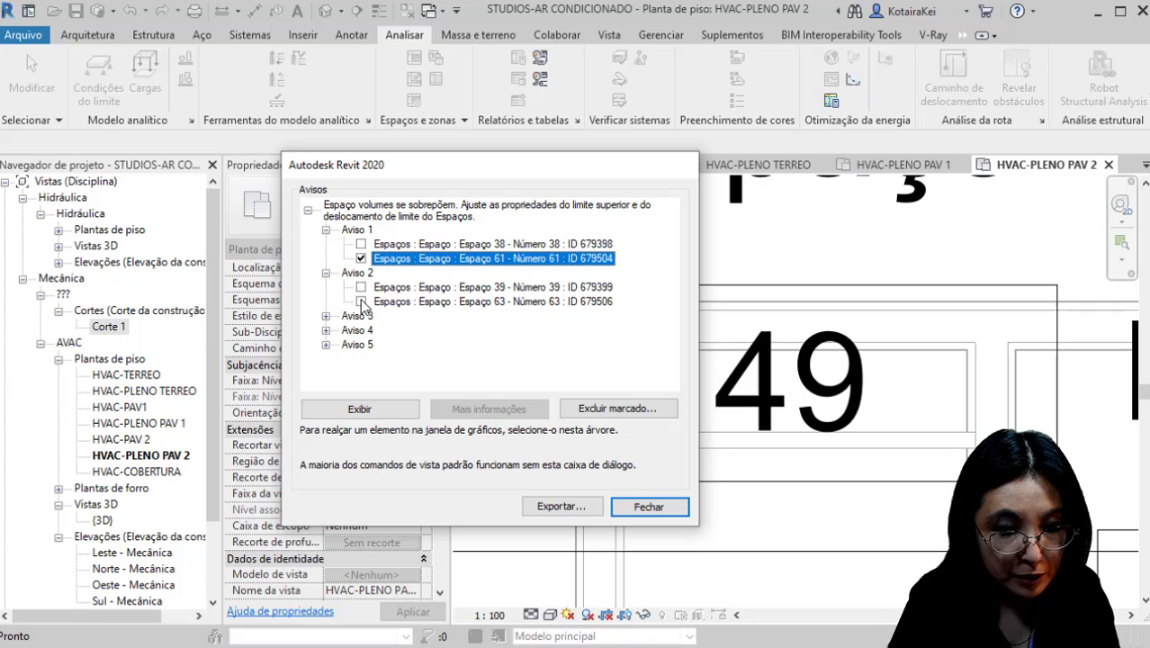
click(361, 302)
click(325, 316)
click(361, 344)
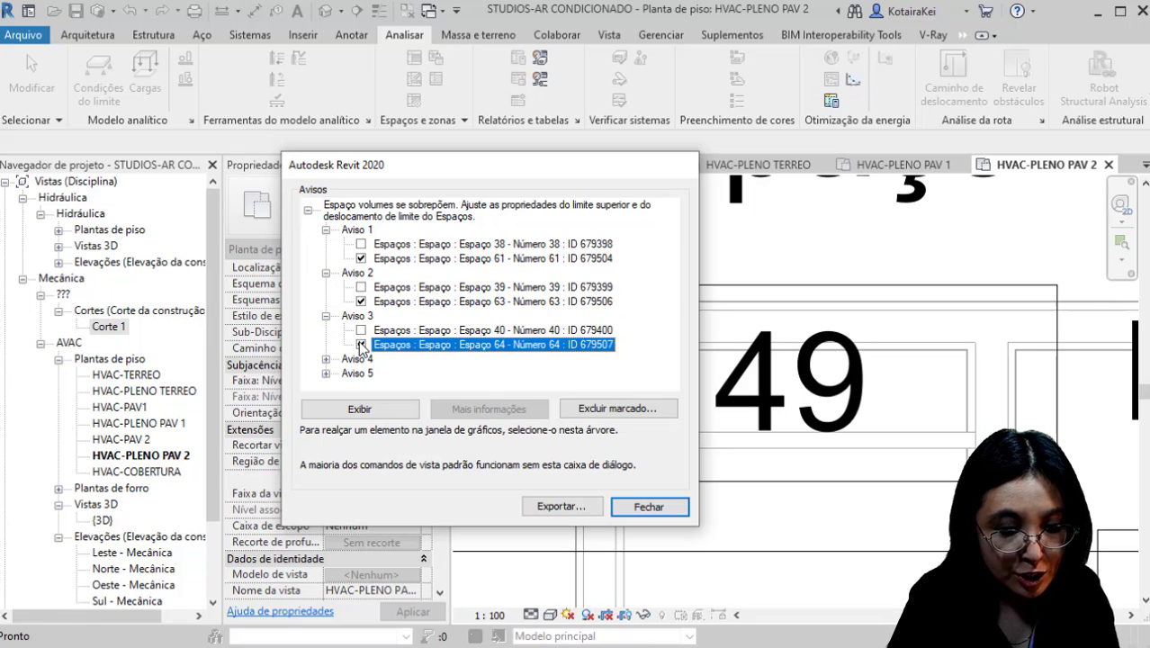
click(326, 359)
click(361, 362)
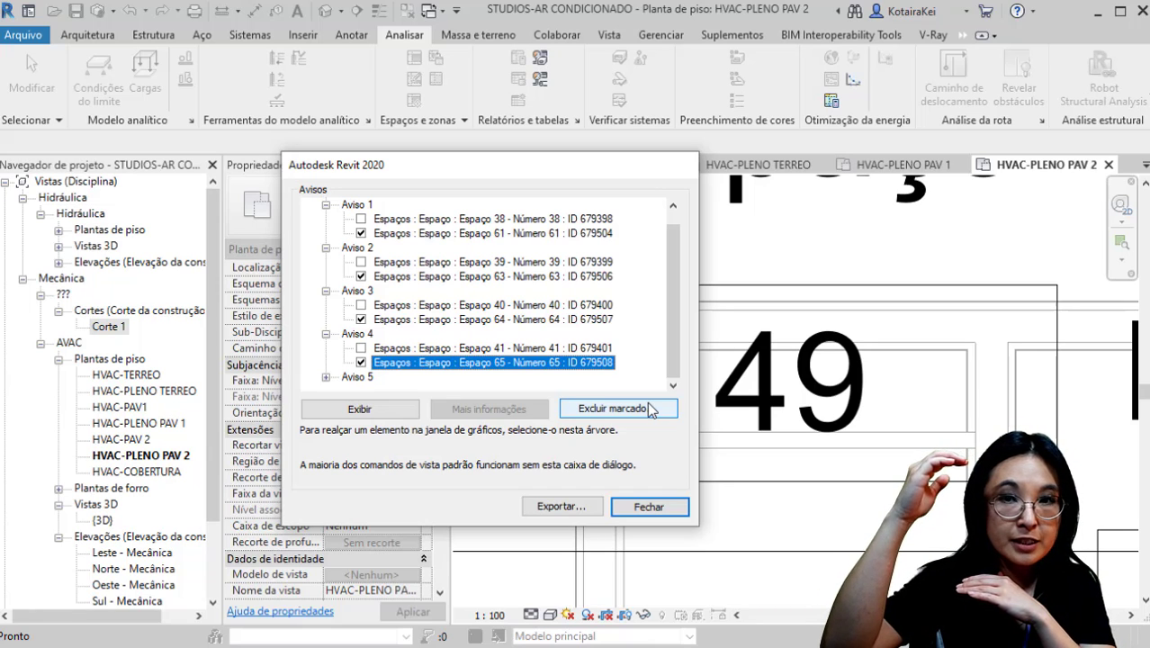
click(324, 376)
click(361, 378)
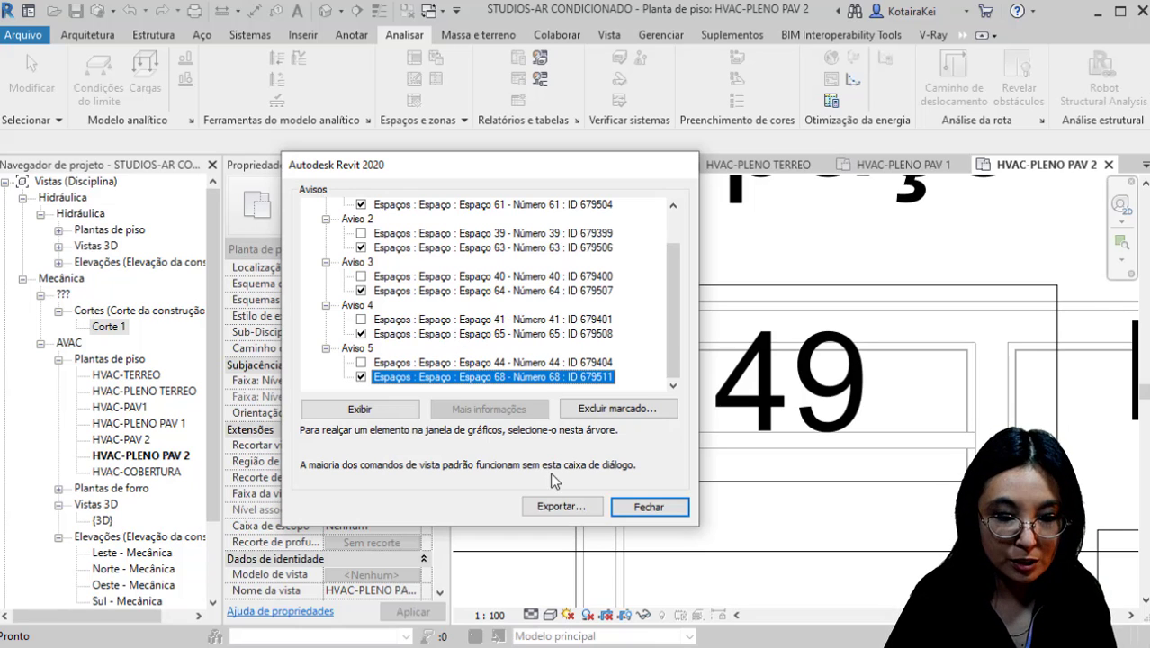
click(359, 409)
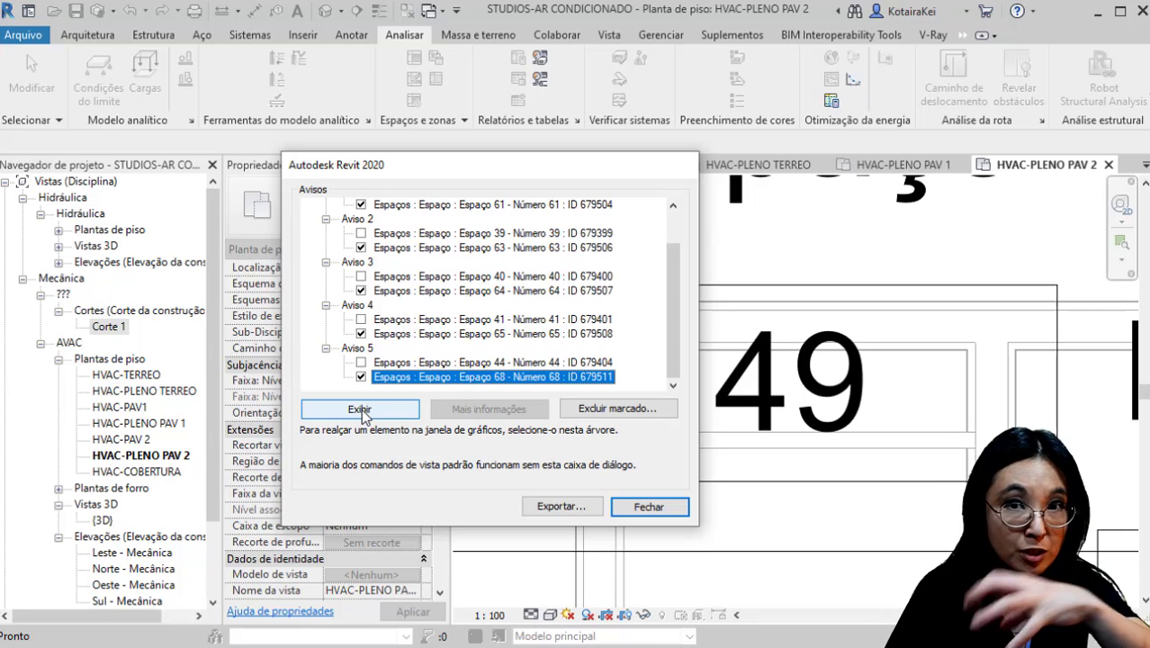
click(358, 408)
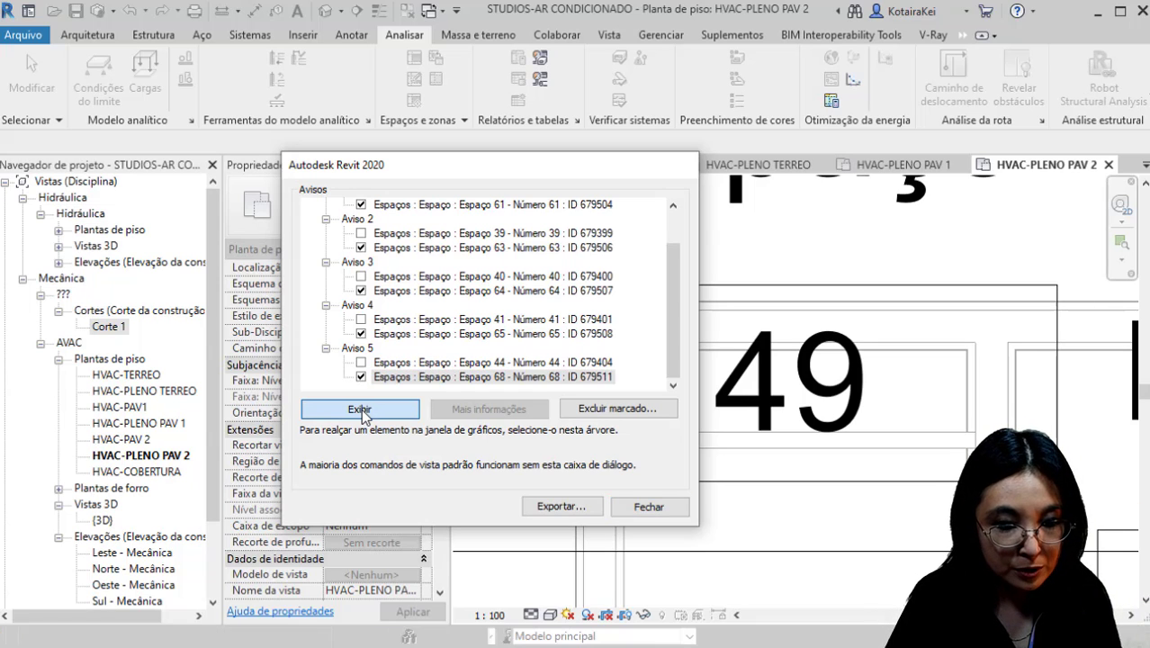
click(603, 409)
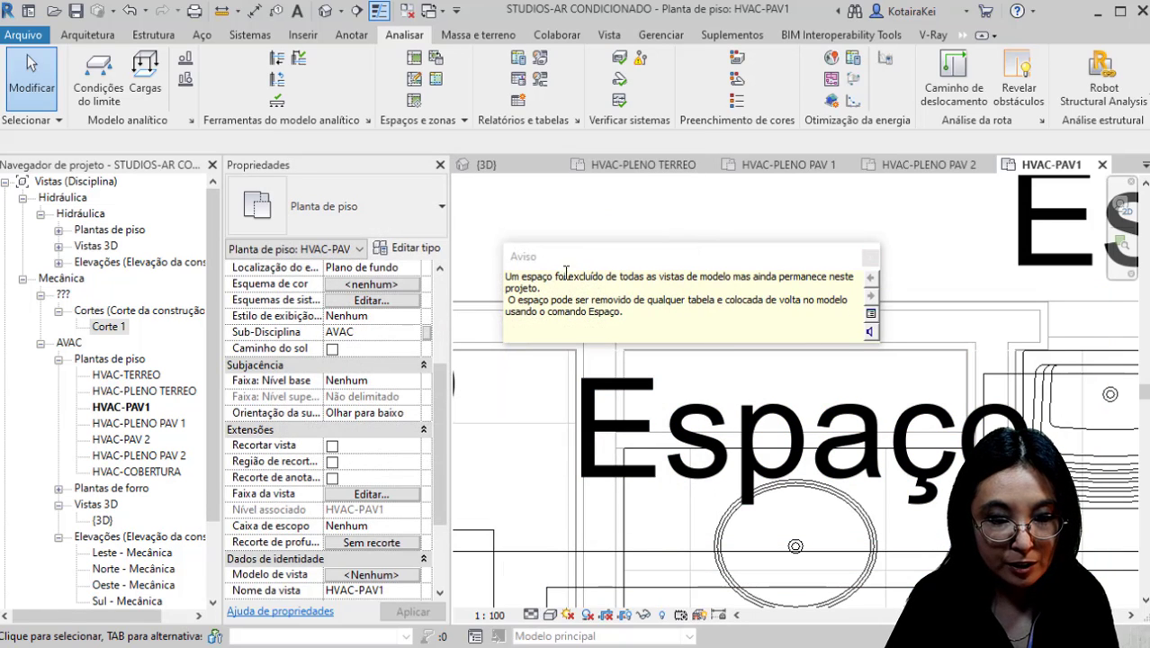
drag(566, 272, 762, 285)
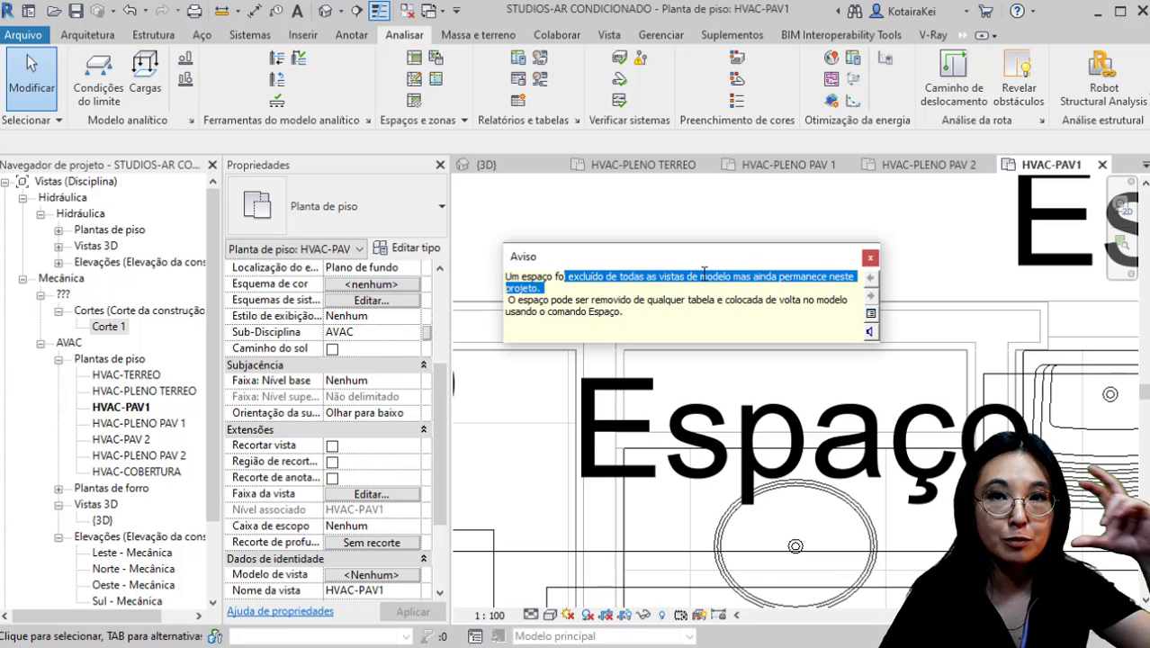
click(869, 259)
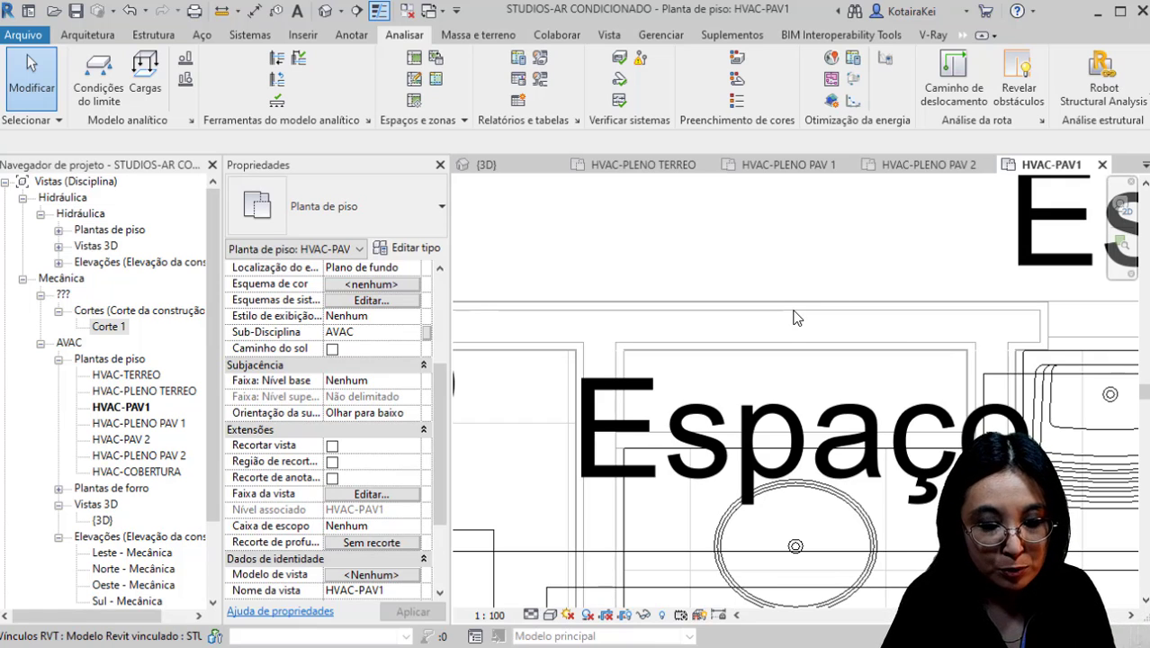
Step: In the HVAC-PAV 2 floor plan, start placing spaces with the upper limit set to HVAC-COBERTURA and an offset of 0
scroll(641, 321, down, 5)
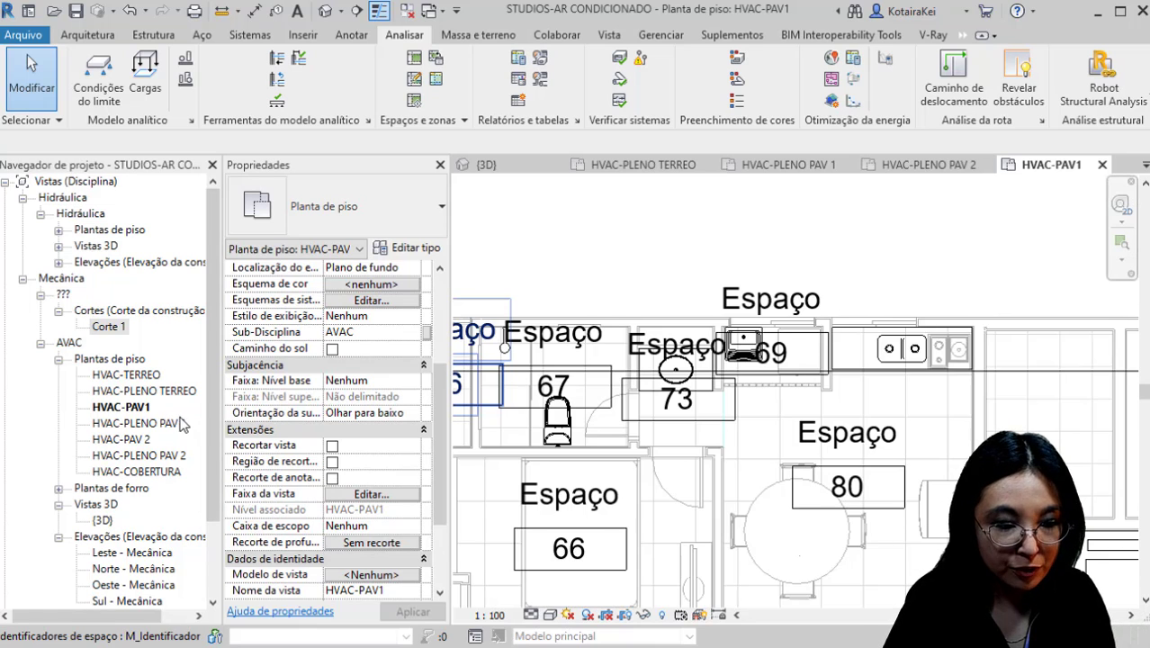
double_click(138, 441)
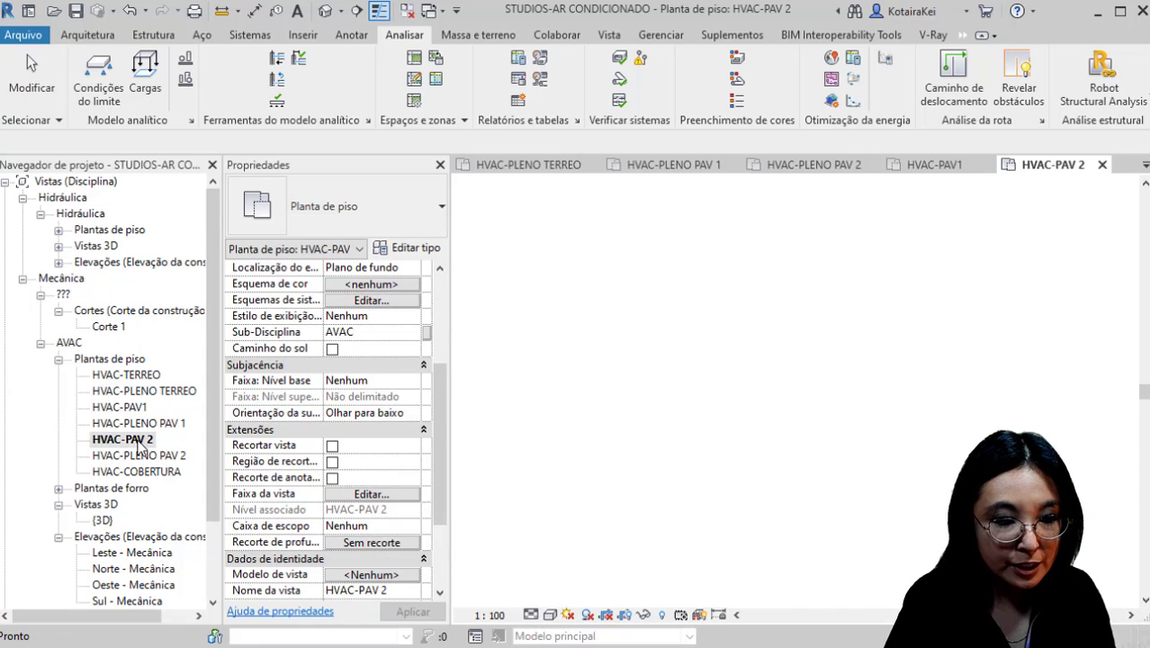
scroll(659, 347, down, 3)
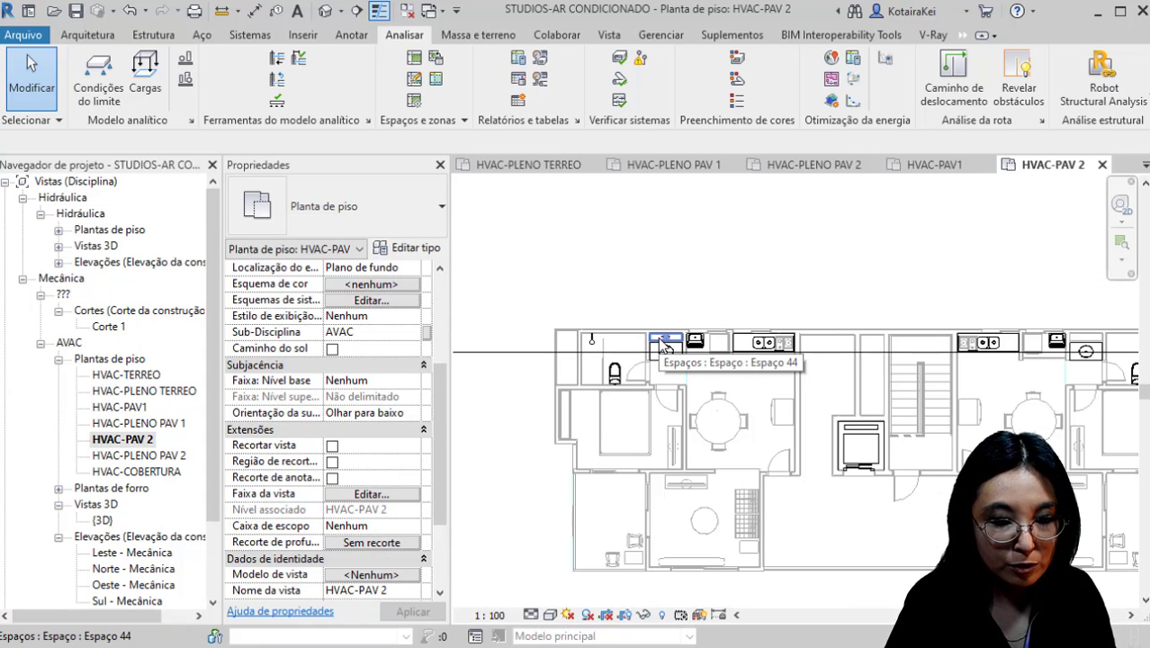
scroll(633, 273, down, 1)
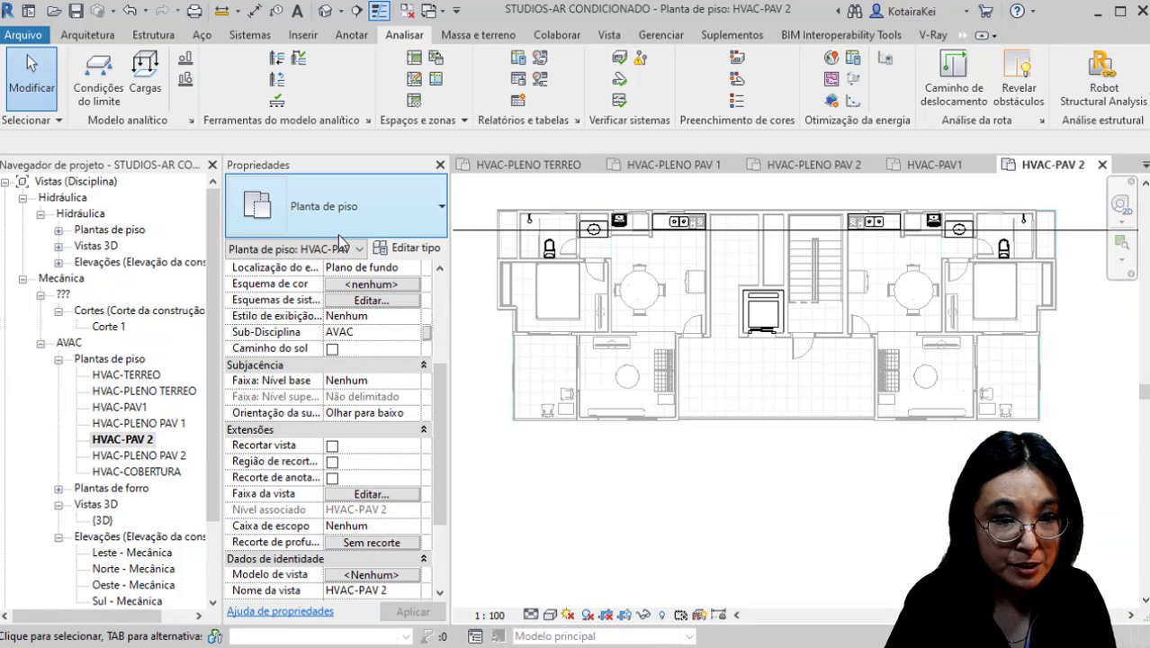
click(413, 59)
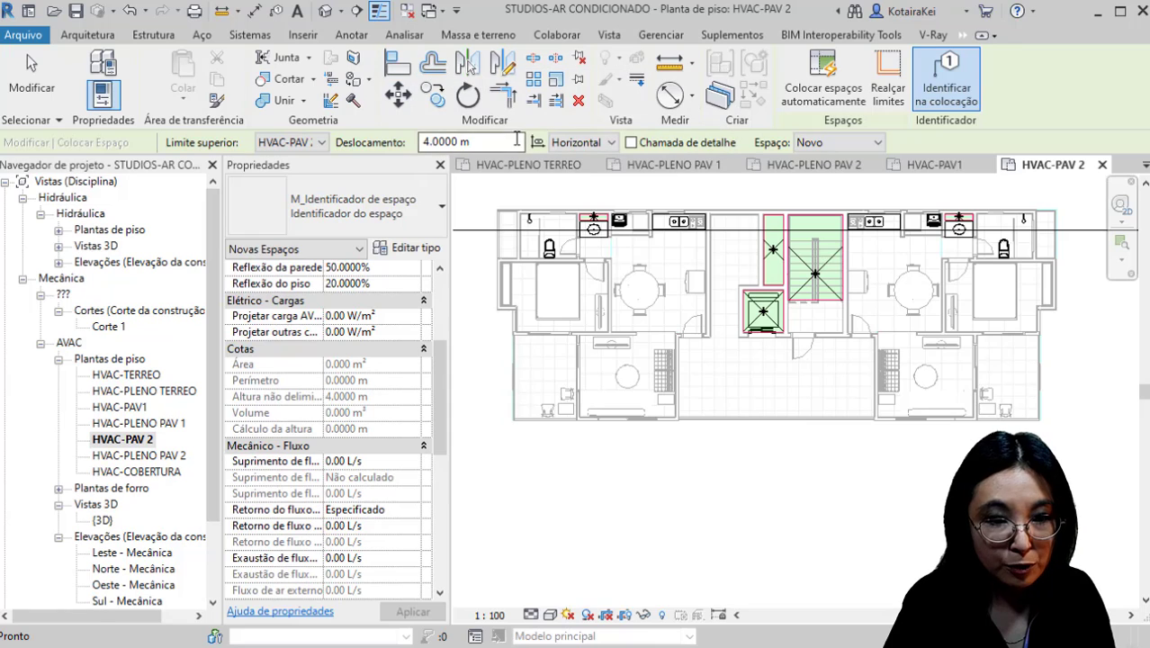
click(314, 143)
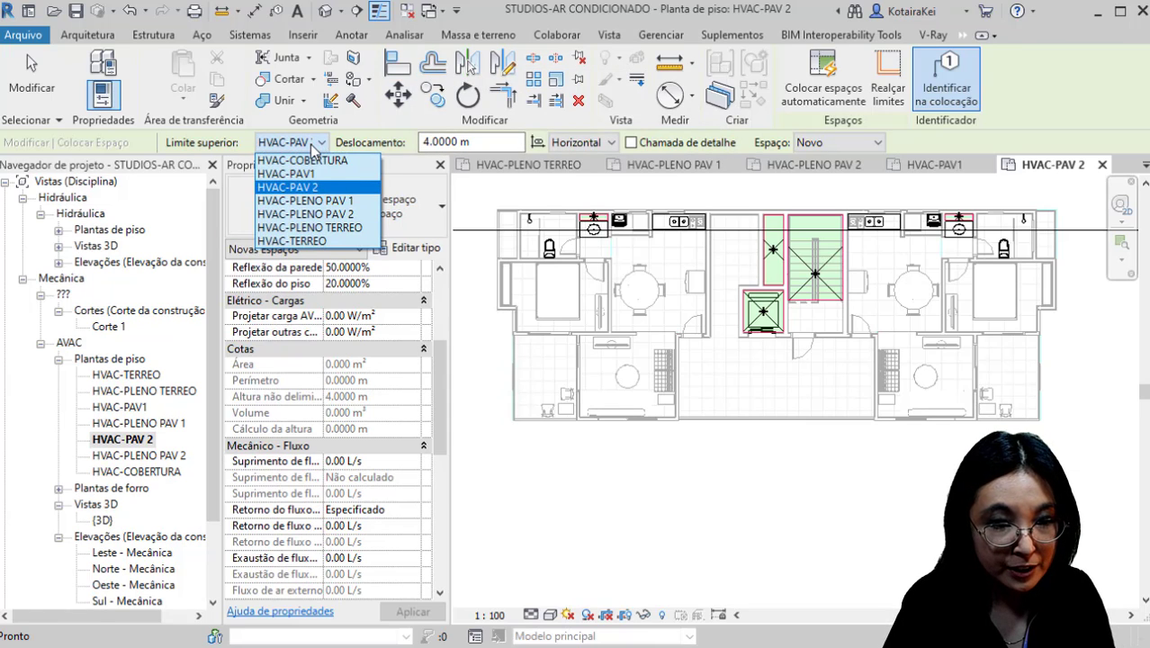
click(301, 160)
key(Tab)
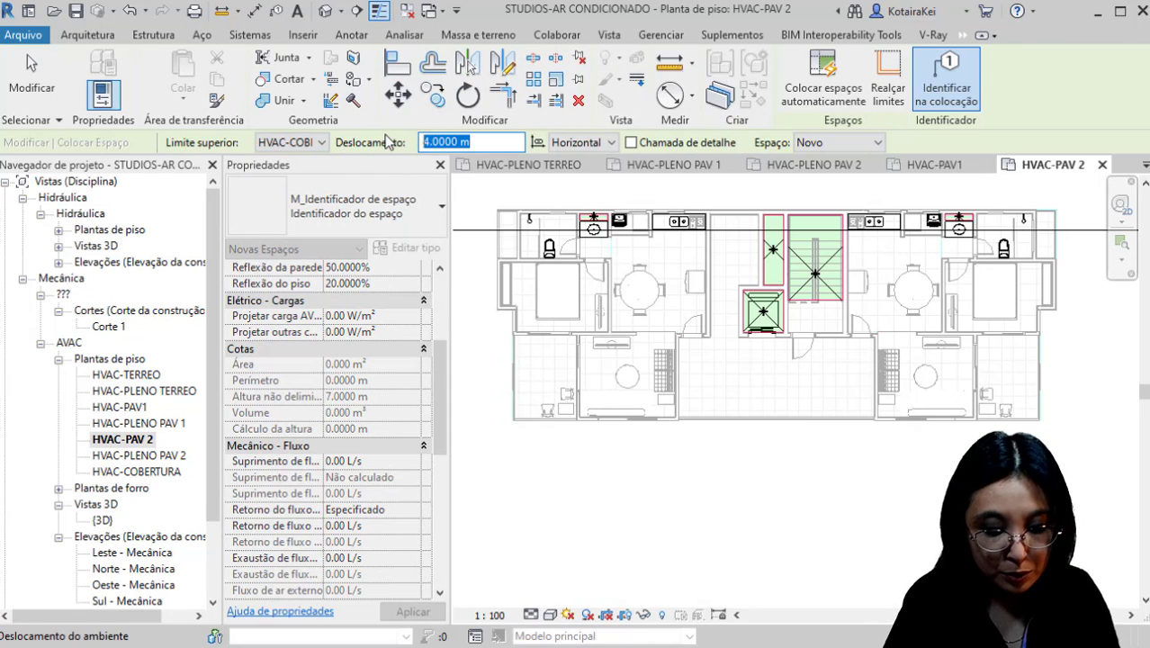
text(0)
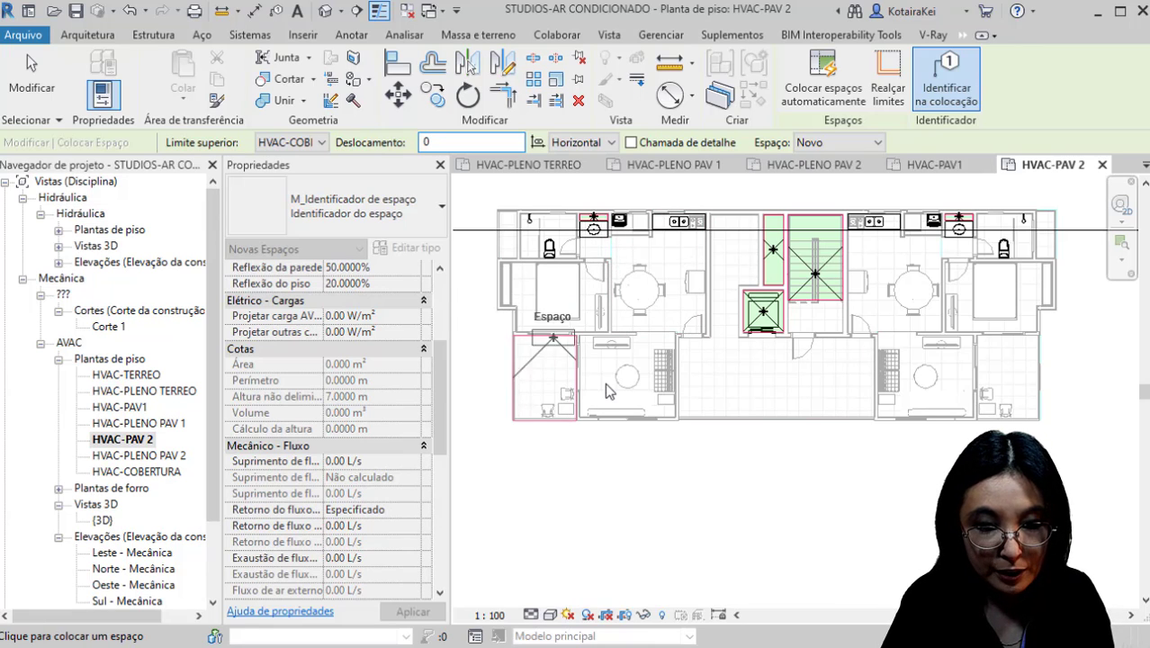
Step: Place tagged spaces automatically in all enclosed areas of the HVAC-PAV 2 plan and end the Space command
click(843, 93)
key(Return)
key(Escape)
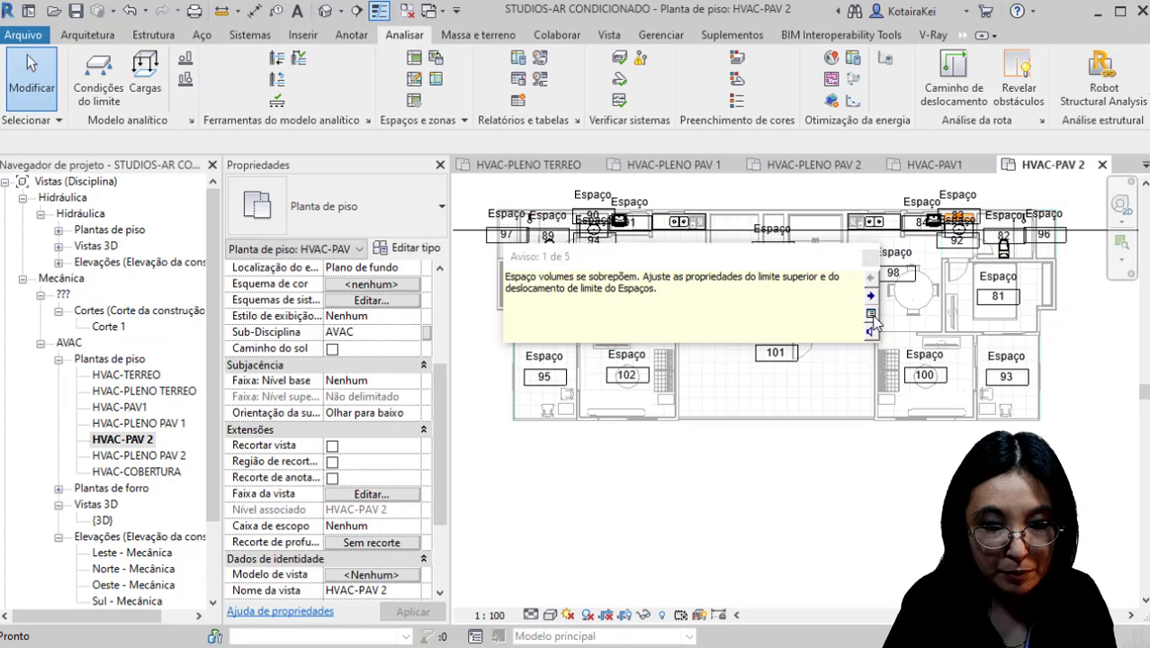
Step: Mark Spaces 83, 85, 86, 87 and 90 in the overlap warnings, delete them and dismiss the resulting notice
click(869, 314)
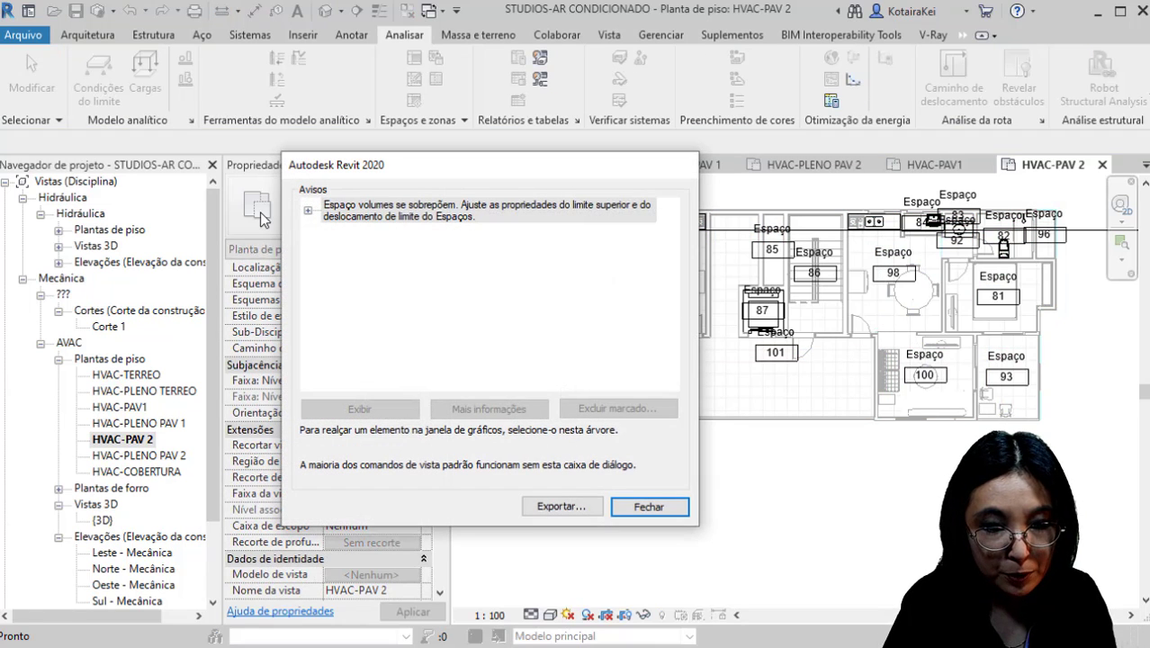
click(308, 210)
click(326, 229)
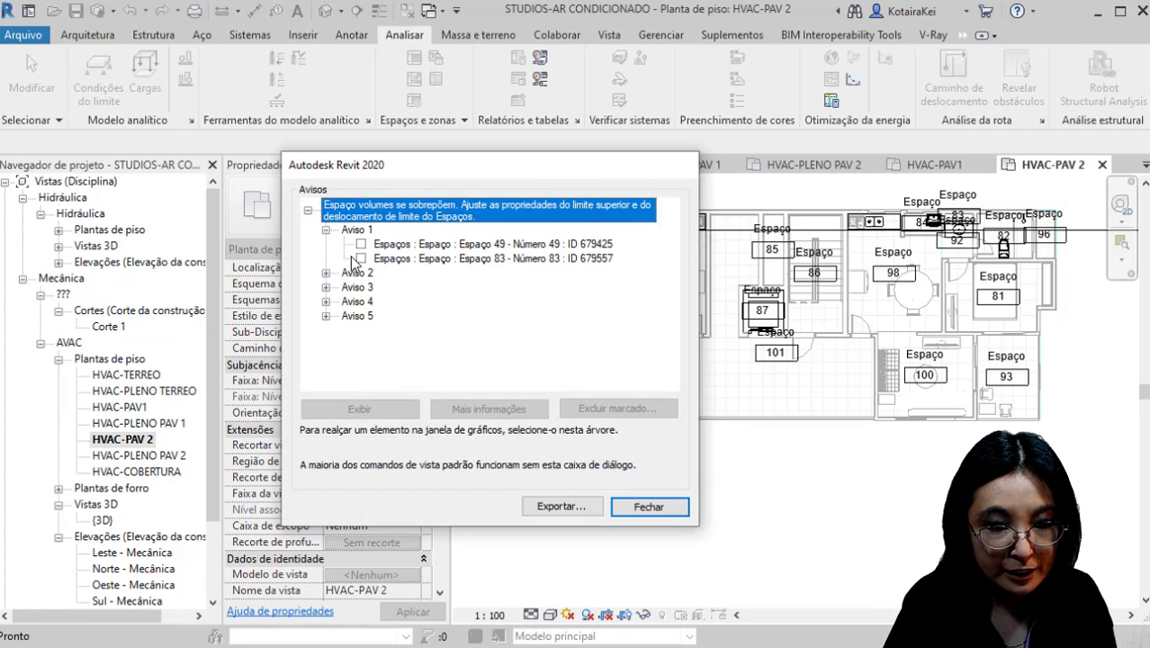
click(361, 258)
click(325, 273)
click(360, 301)
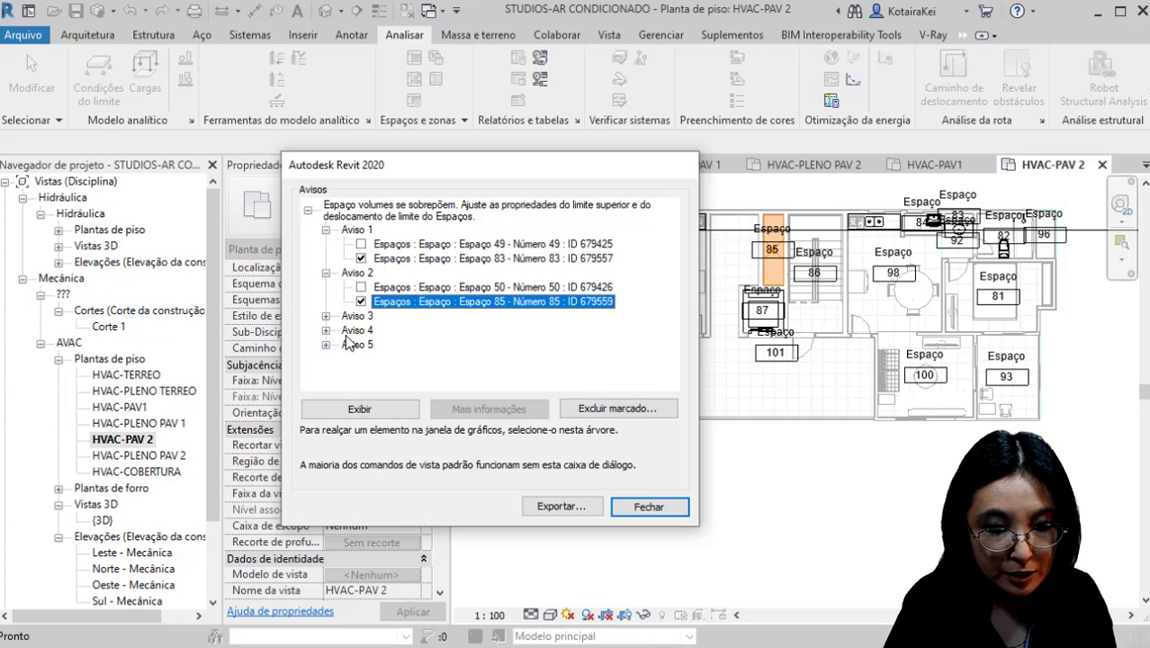
click(326, 316)
click(361, 345)
click(326, 359)
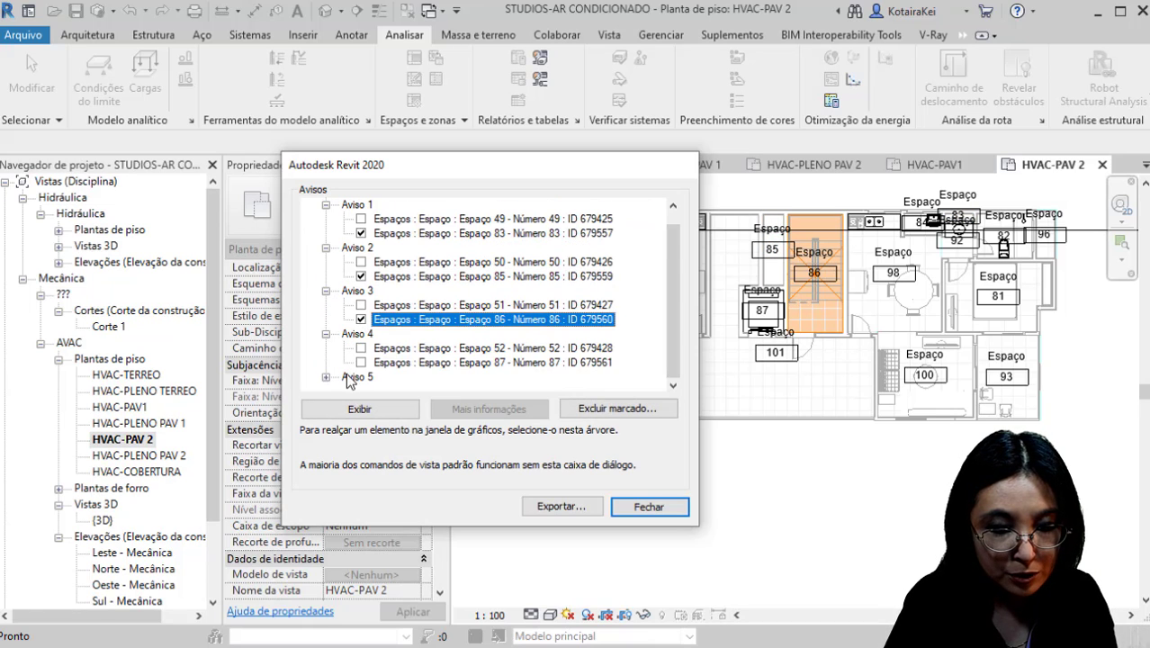
click(360, 363)
click(325, 377)
click(361, 377)
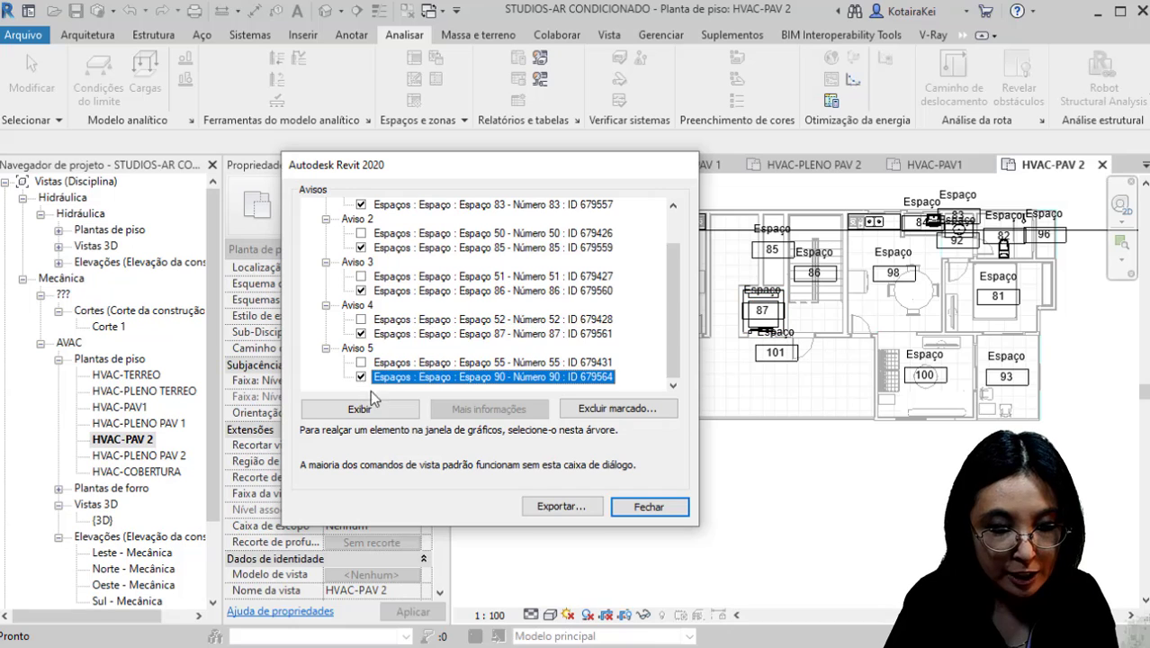
click(619, 408)
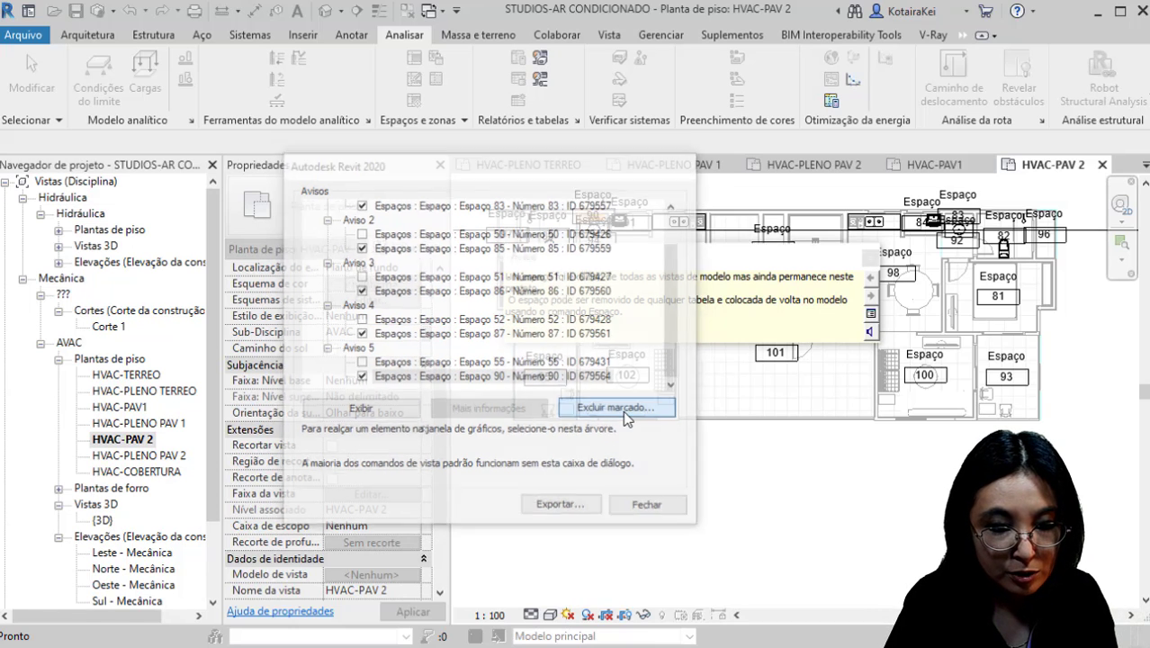
click(870, 259)
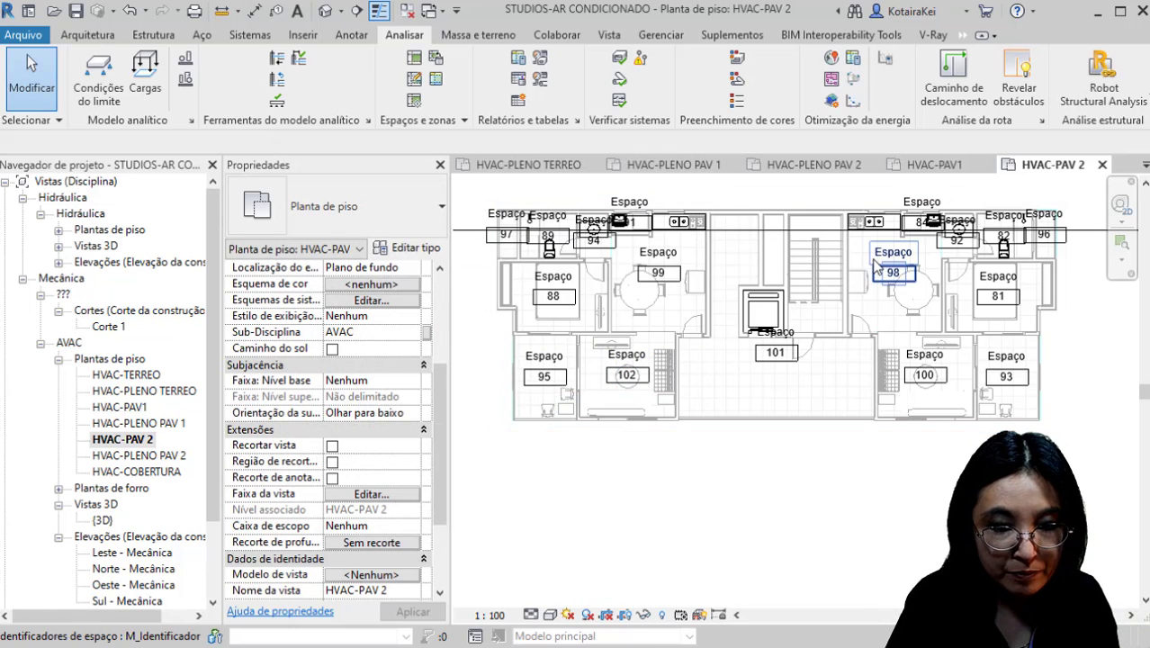
Step: Open the HVAC-COBERTURA floor plan and automatically place spaces with tags in all its enclosed areas
double_click(135, 471)
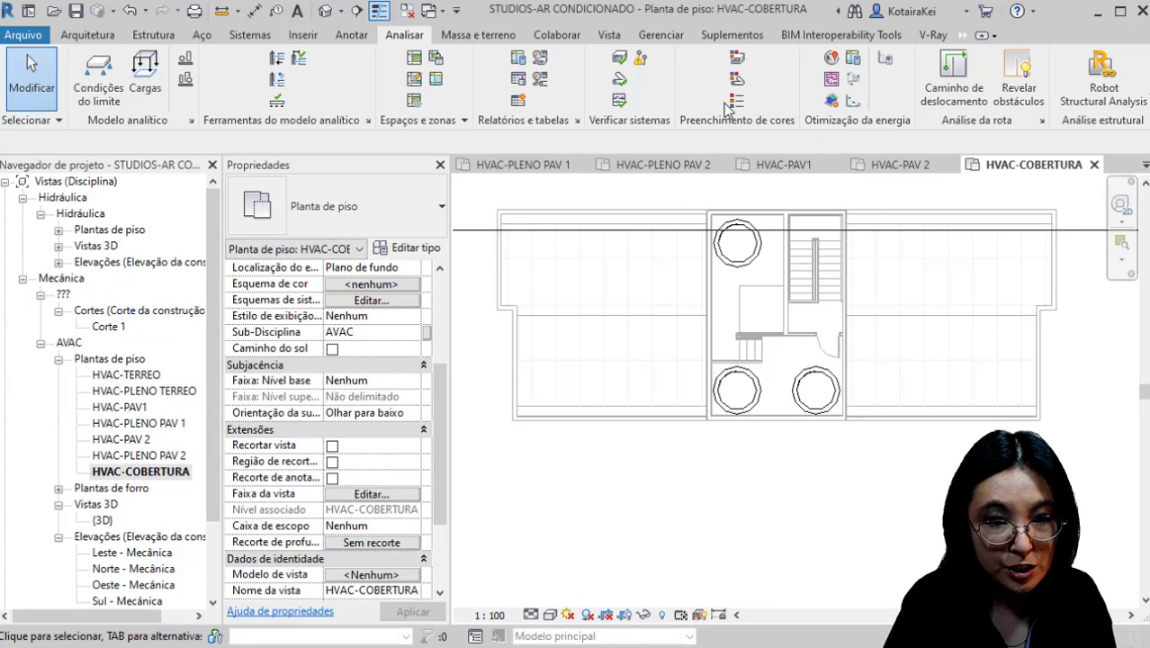
click(415, 57)
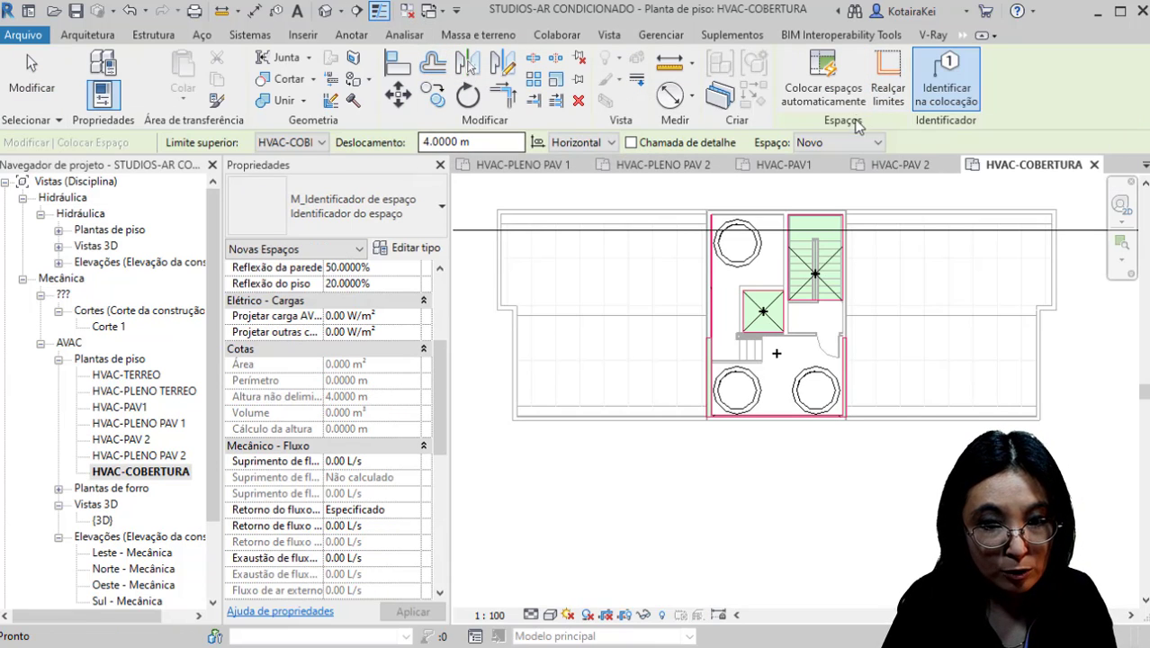
click(828, 94)
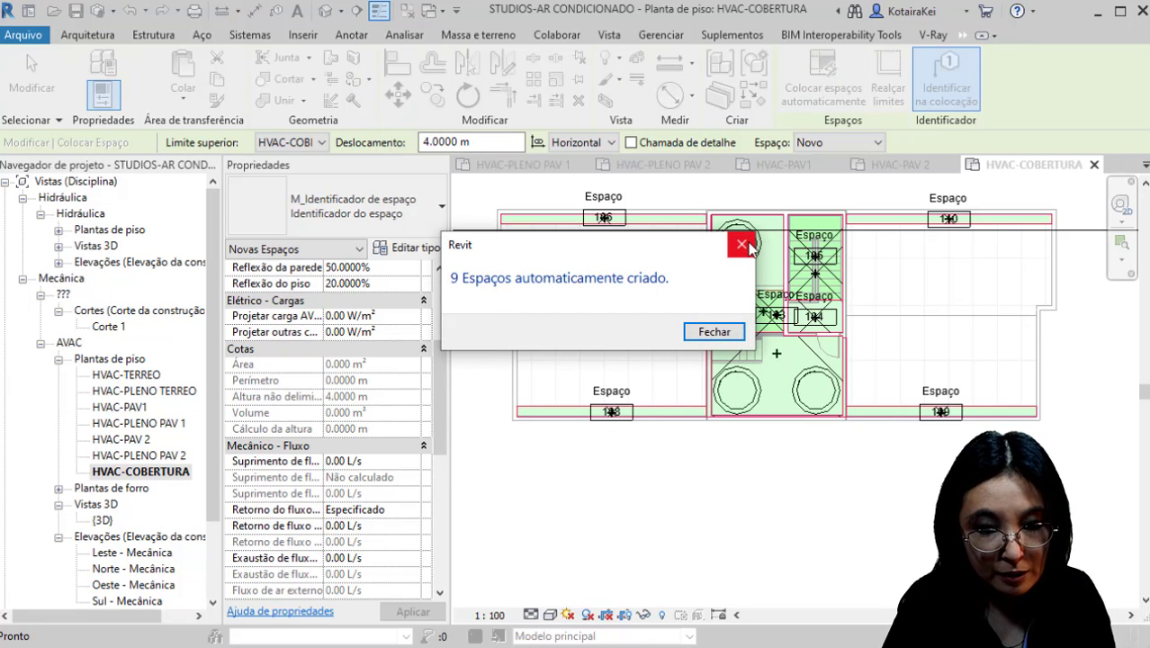
key(Escape)
key(Escape)
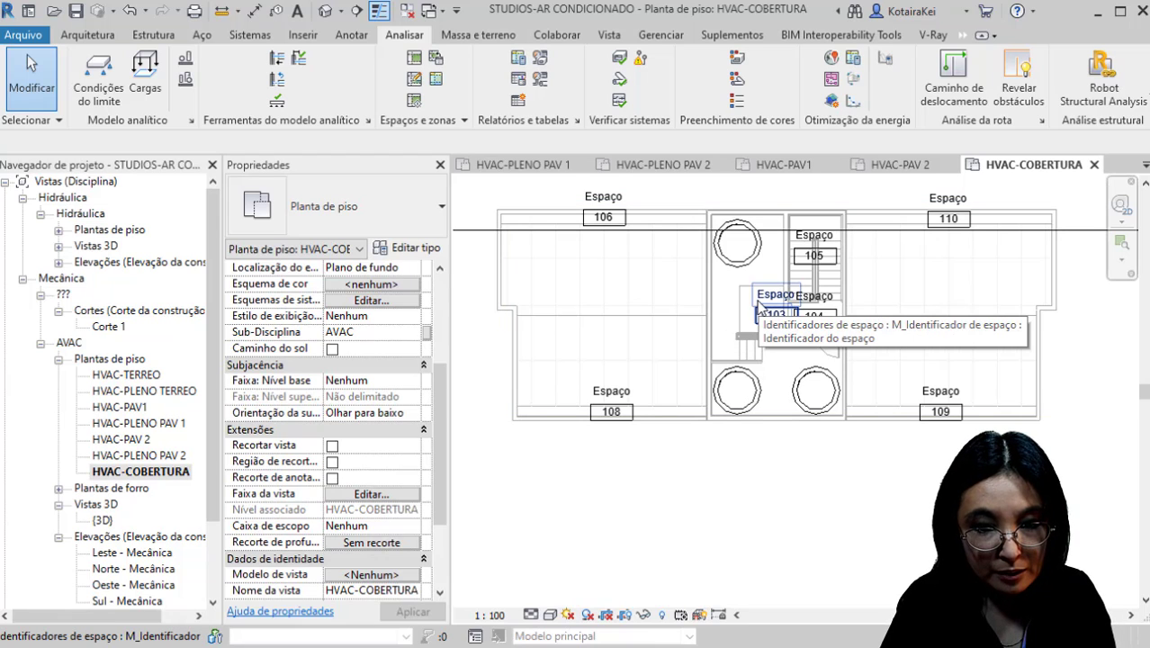
Step: Name the spaces on all levels after the linked rooms, transferring both names and numbers
click(435, 59)
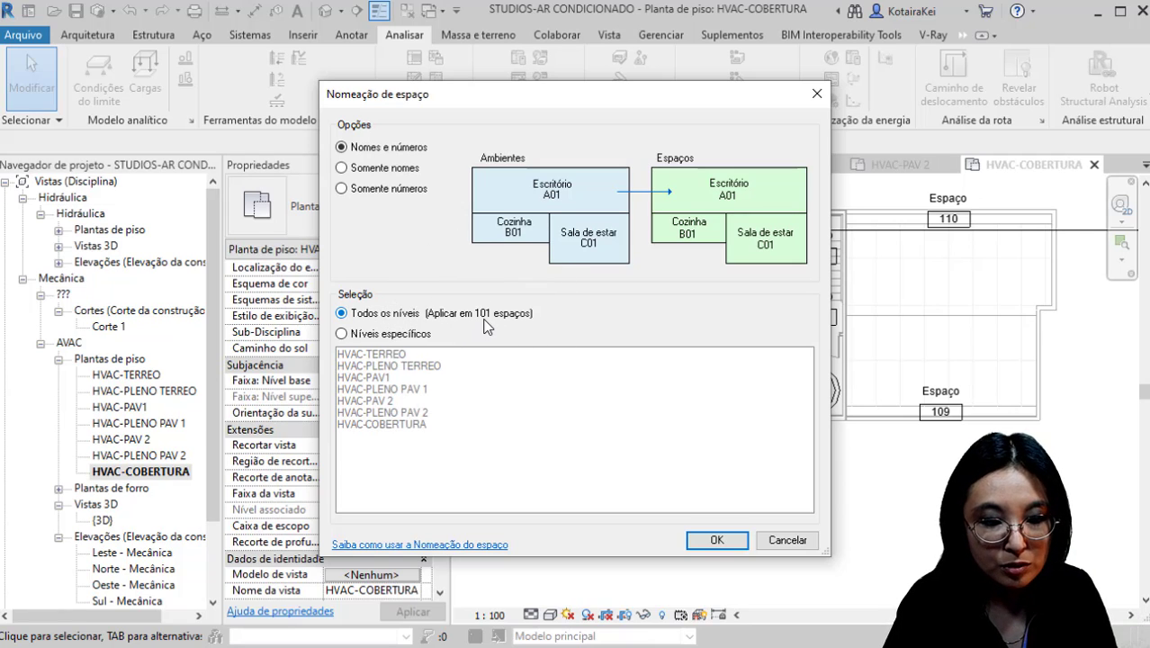
click(716, 540)
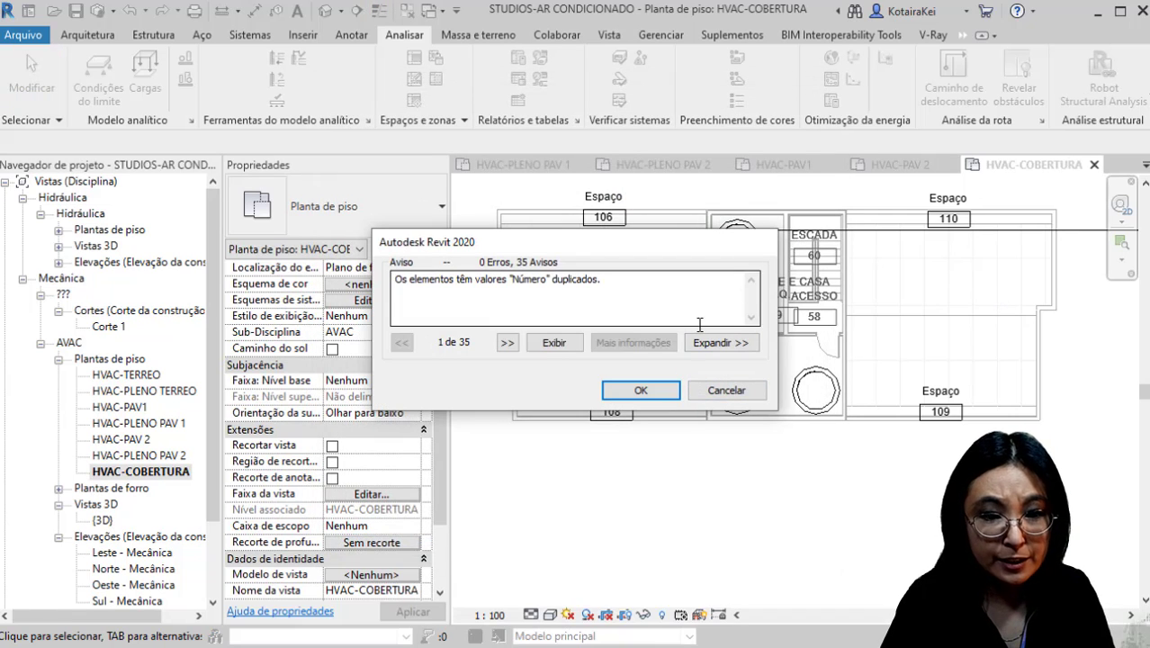
click(654, 394)
click(660, 460)
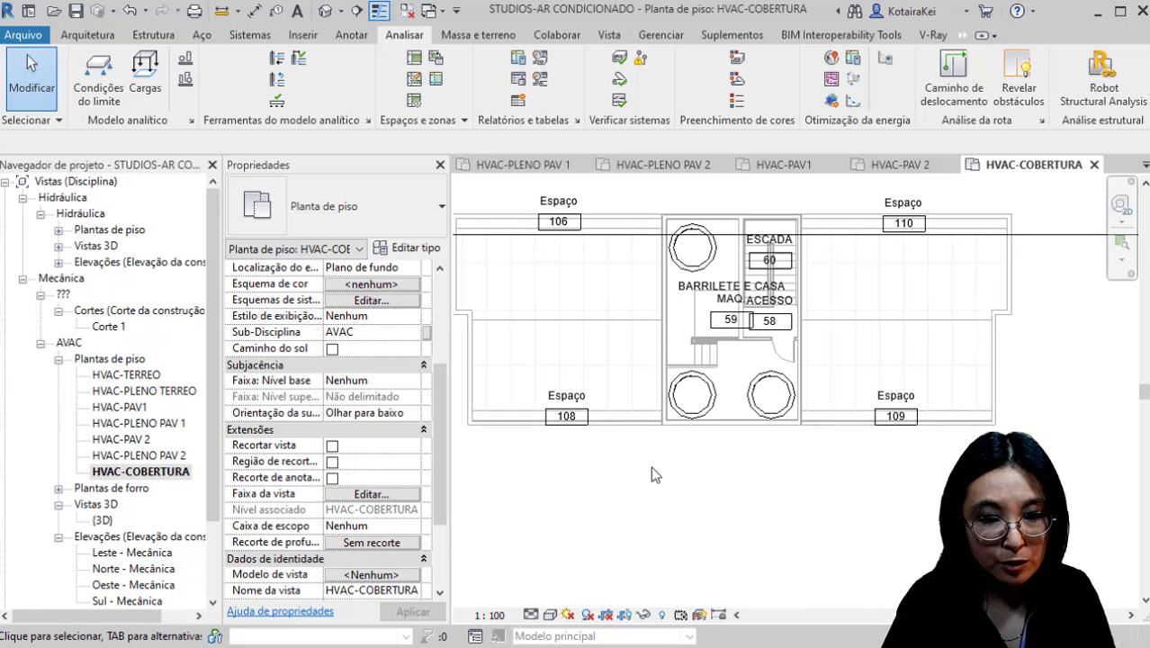
Step: Delete the four narrow roof-edge spaces 108, 106, 110 and 109 from the HVAC-COBERTURA plan
click(568, 416)
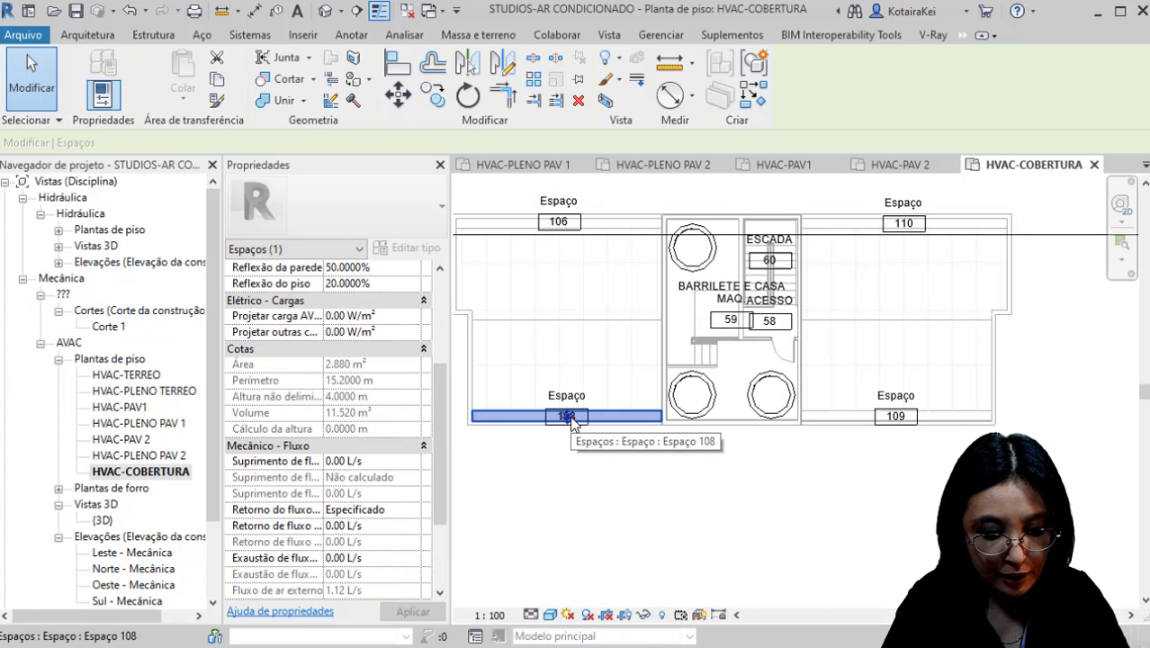
key(Delete)
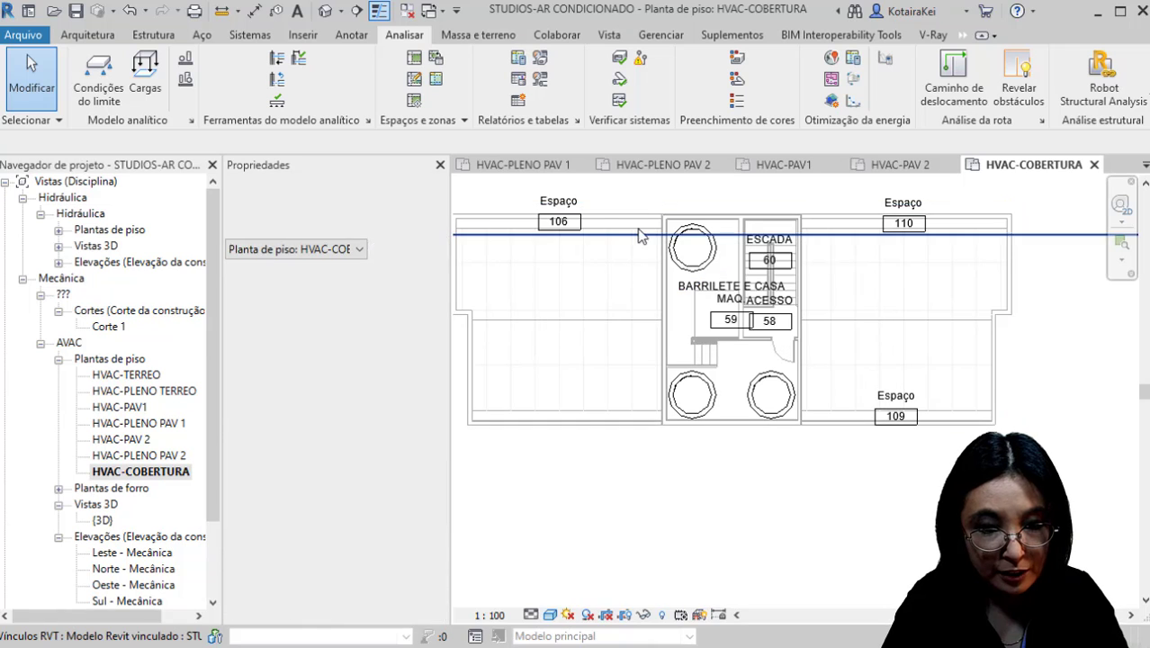
click(570, 231)
key(Delete)
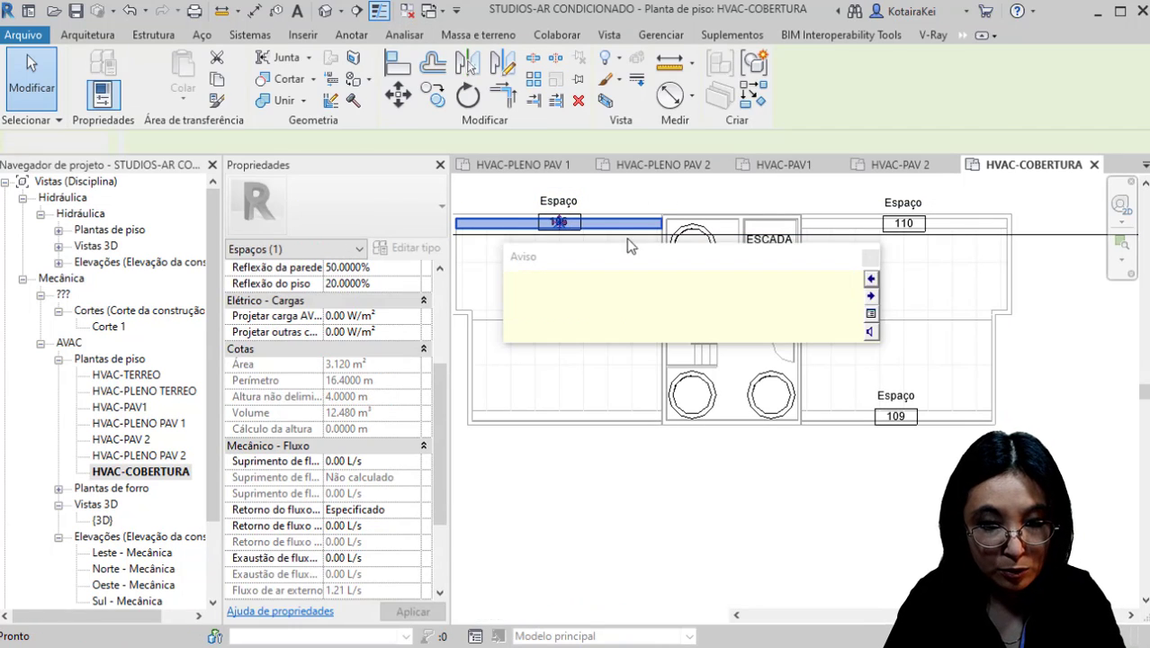
click(917, 228)
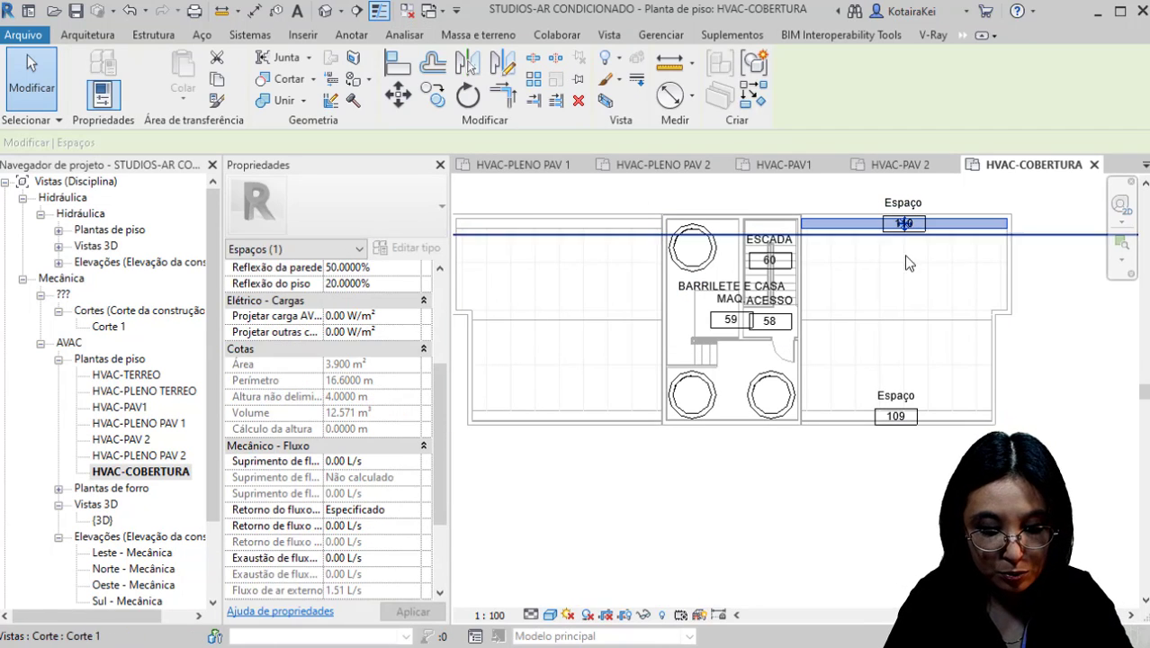
key(Delete)
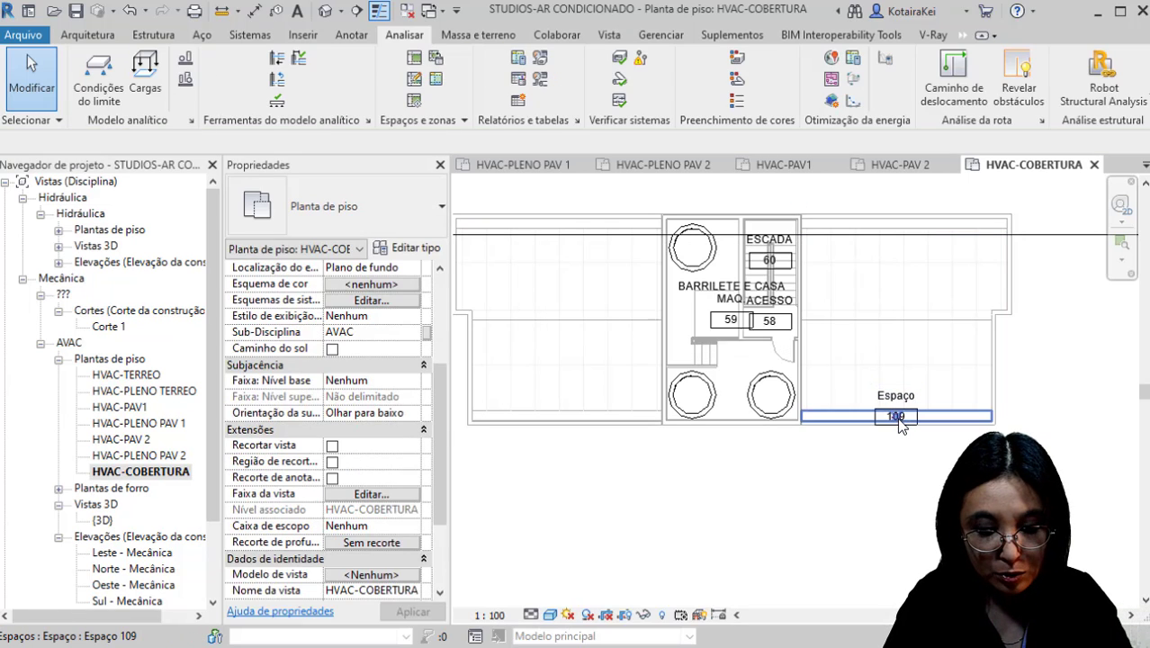
click(898, 418)
key(Delete)
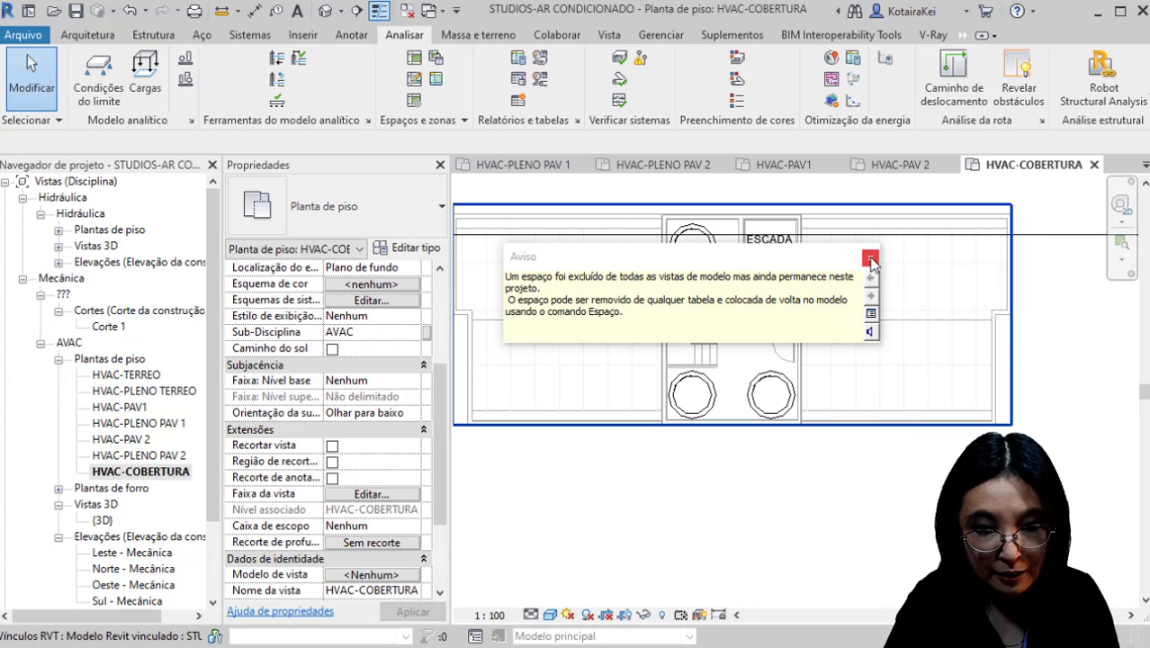
Step: Start a new schedule/quantities table and choose Espaços as its category
scroll(117, 405, down, 2)
click(135, 537)
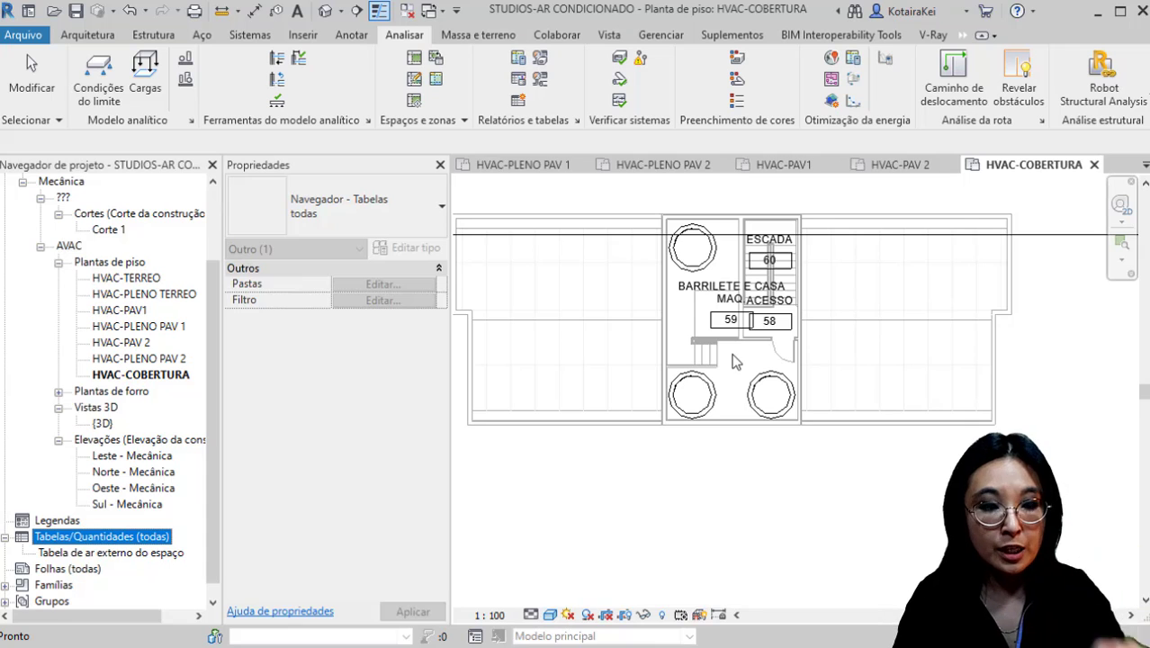
right_click(138, 542)
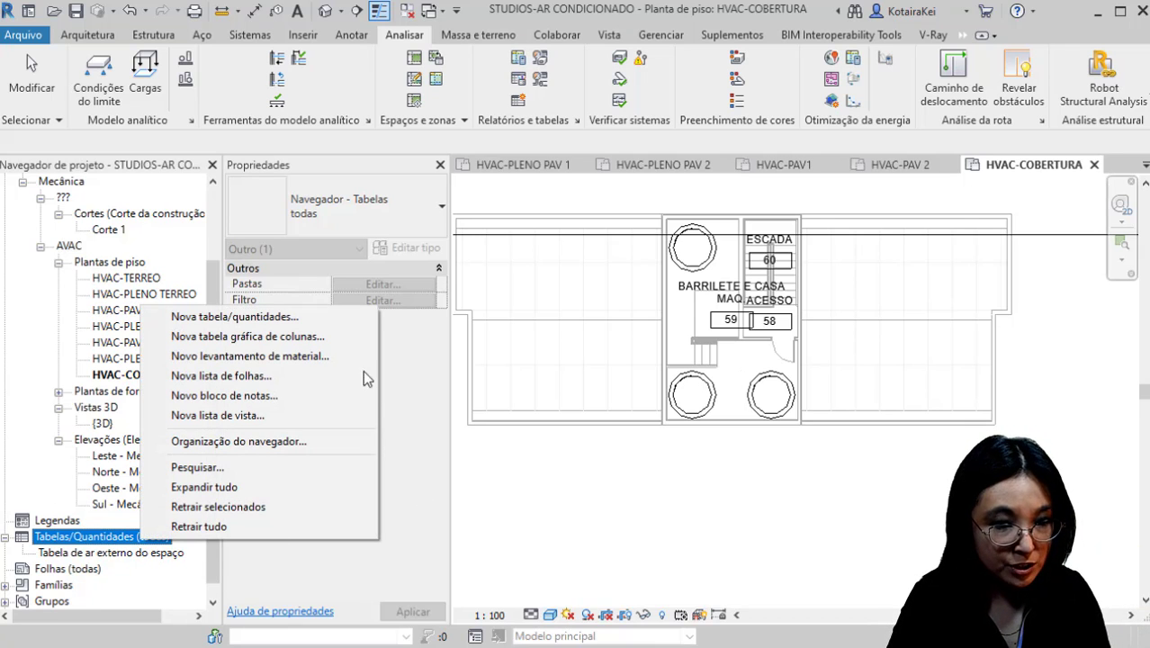
click(322, 320)
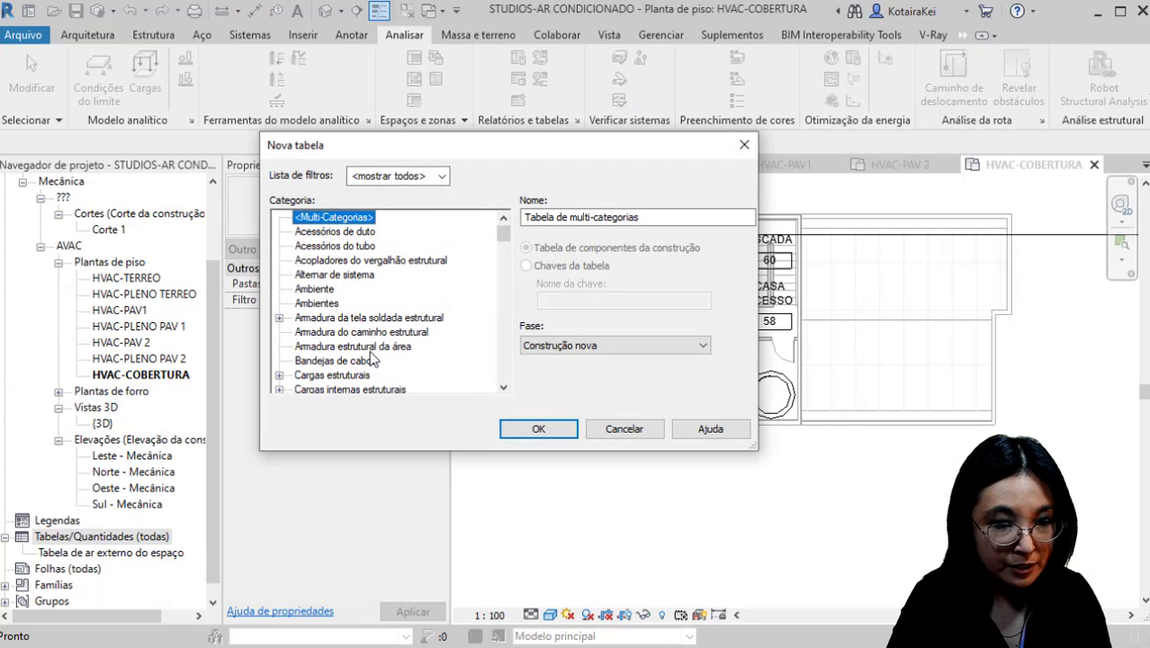
click(360, 317)
key(e)
scroll(342, 381, down, 2)
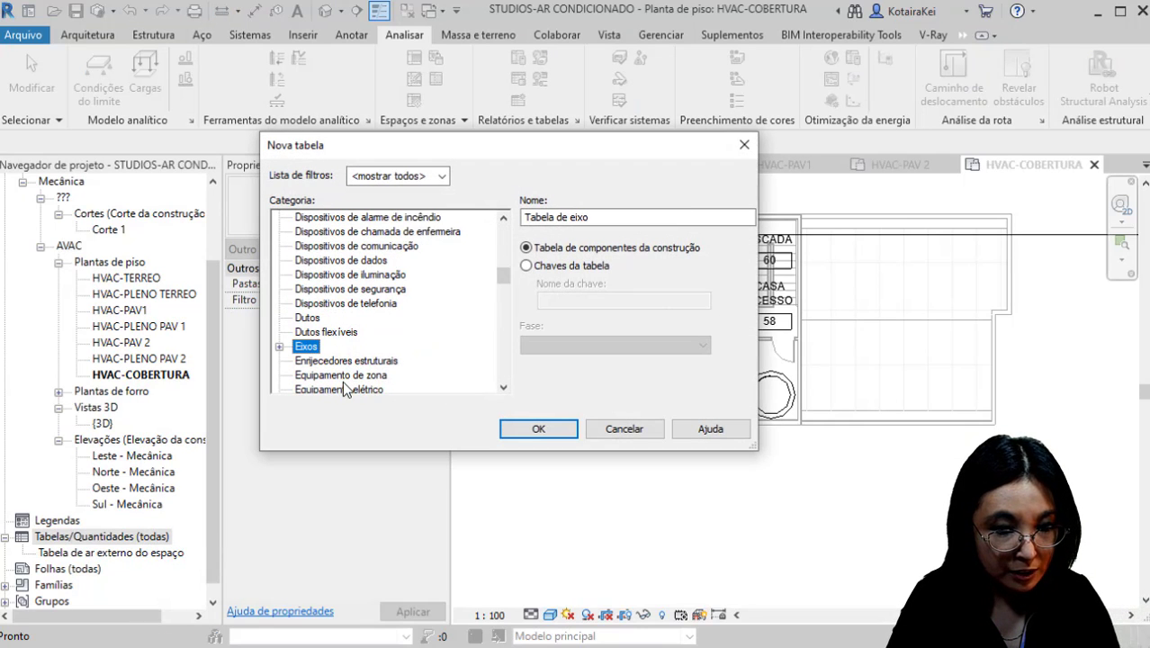
click(330, 372)
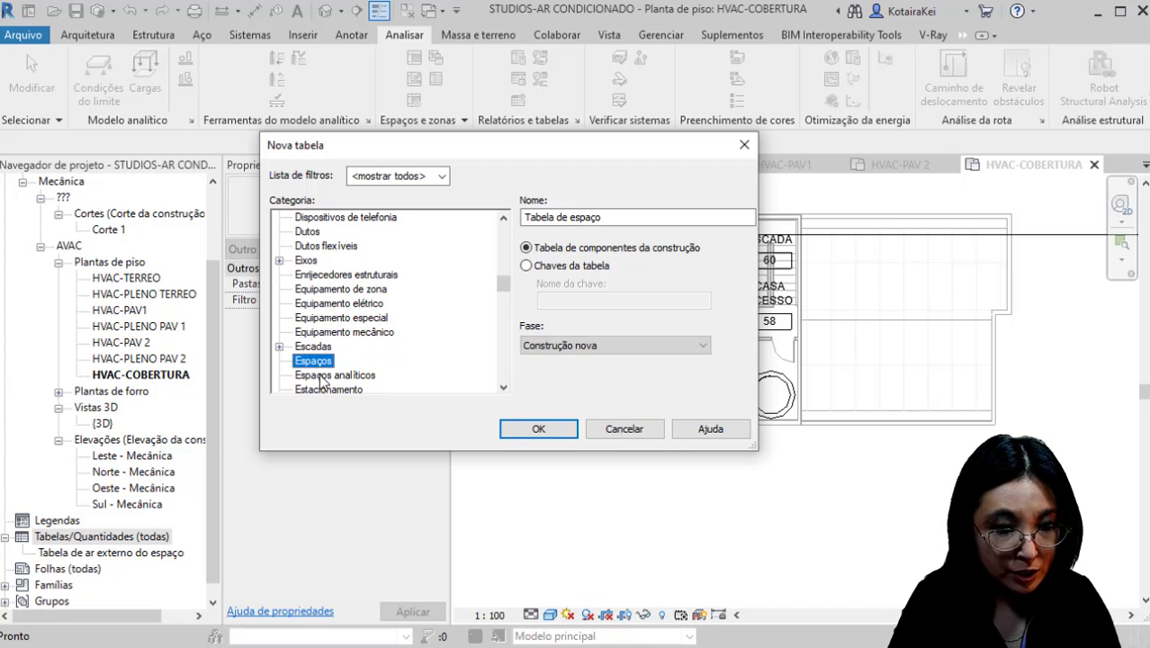
Step: Review the discipline filter list, keep the Espaços category and the Construção nova phase, and accept the new schedule
click(443, 178)
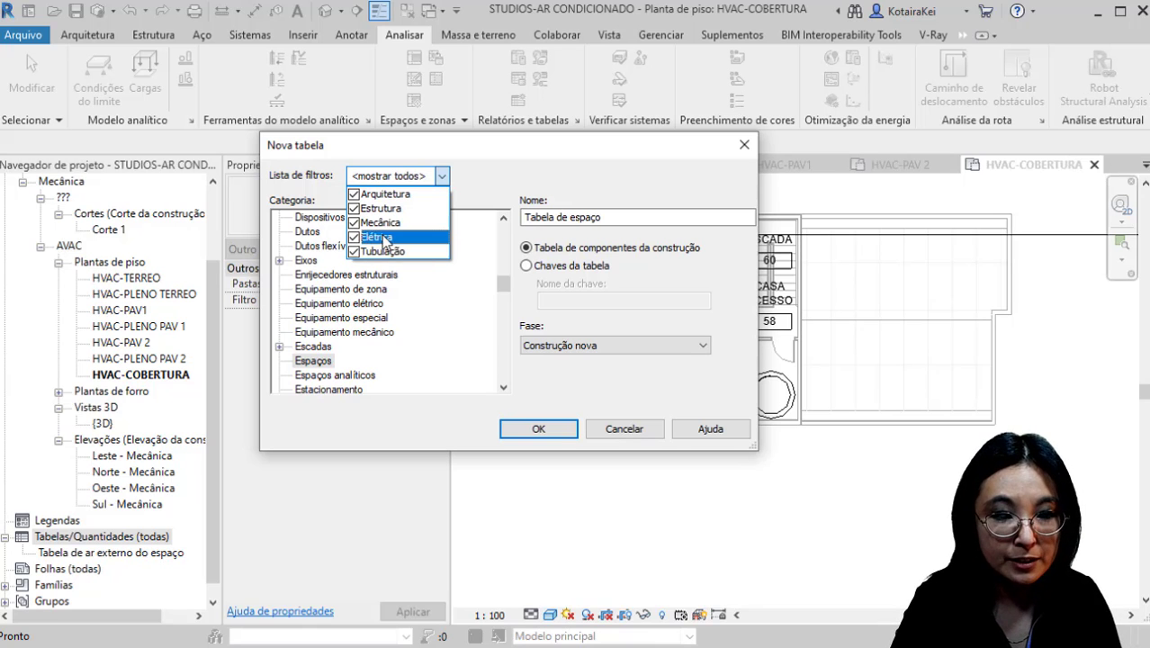
click(318, 363)
click(318, 363)
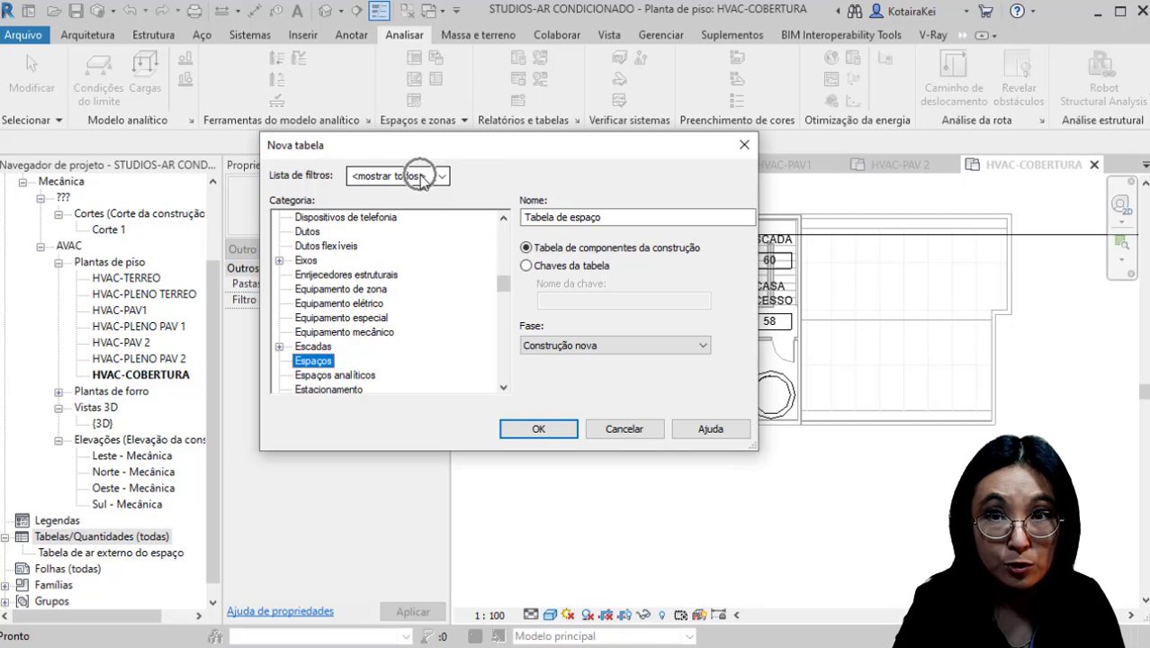
click(327, 366)
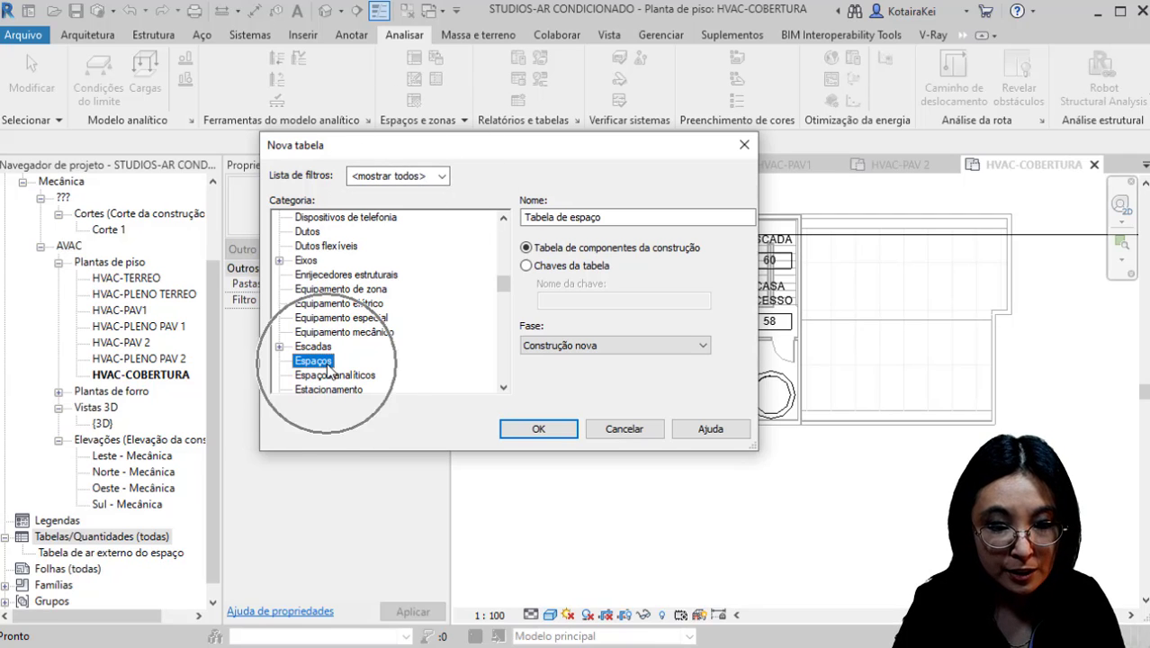
click(556, 357)
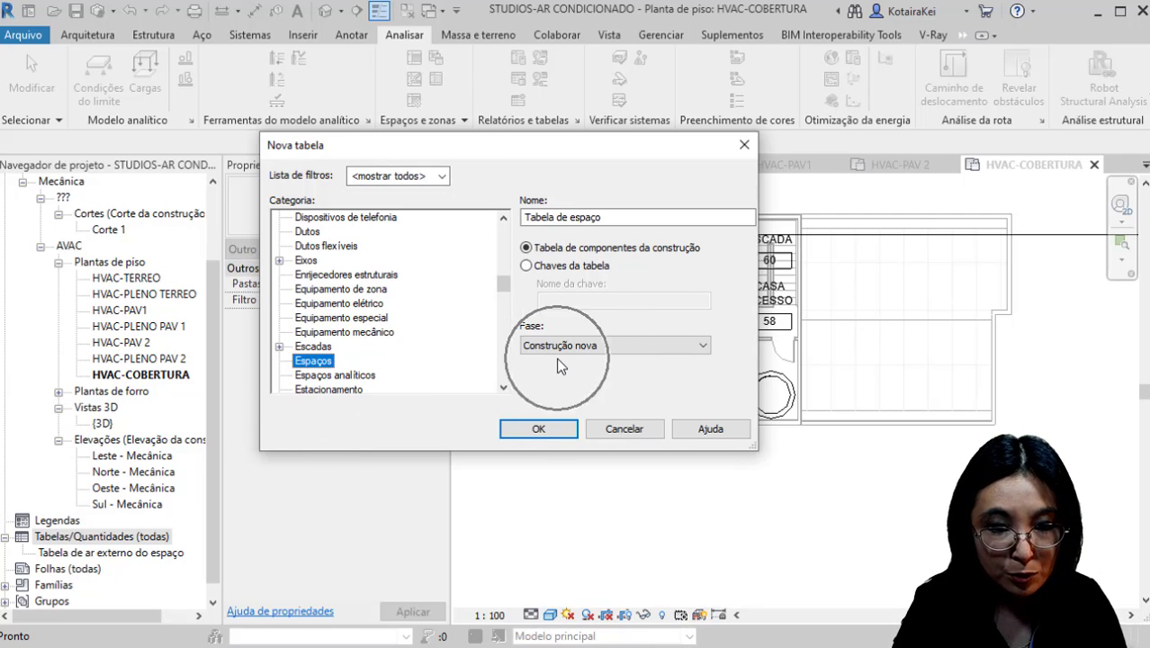
click(539, 430)
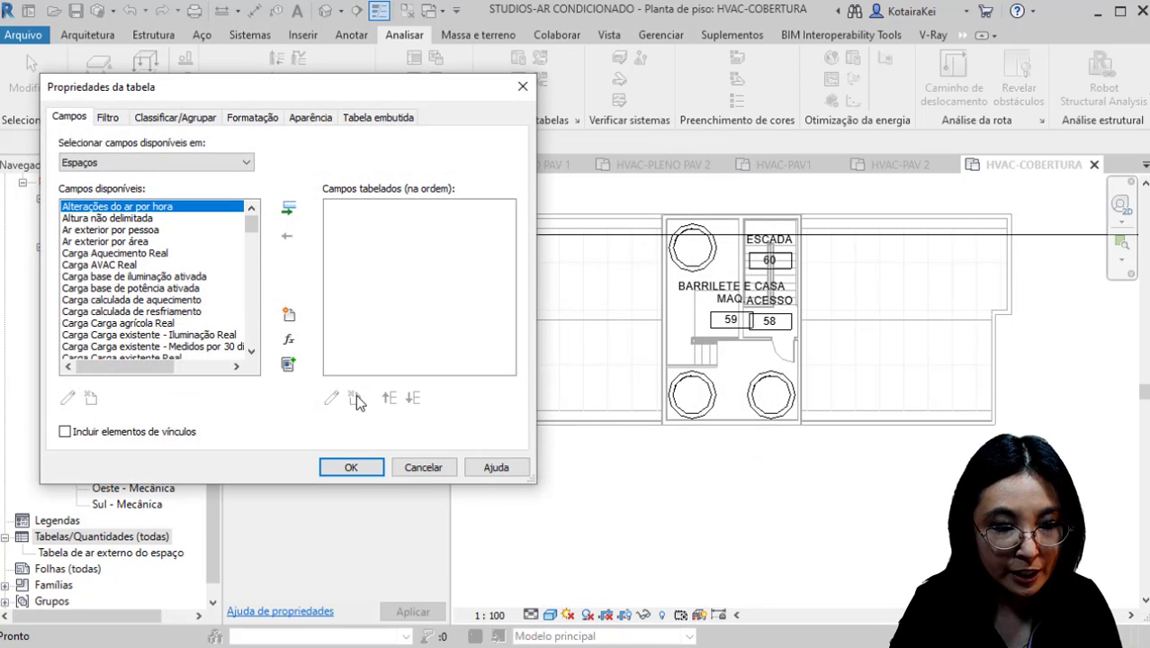
Step: Add the space fields Nível, Nome and Número to the schedule, in that order
click(135, 328)
key(n)
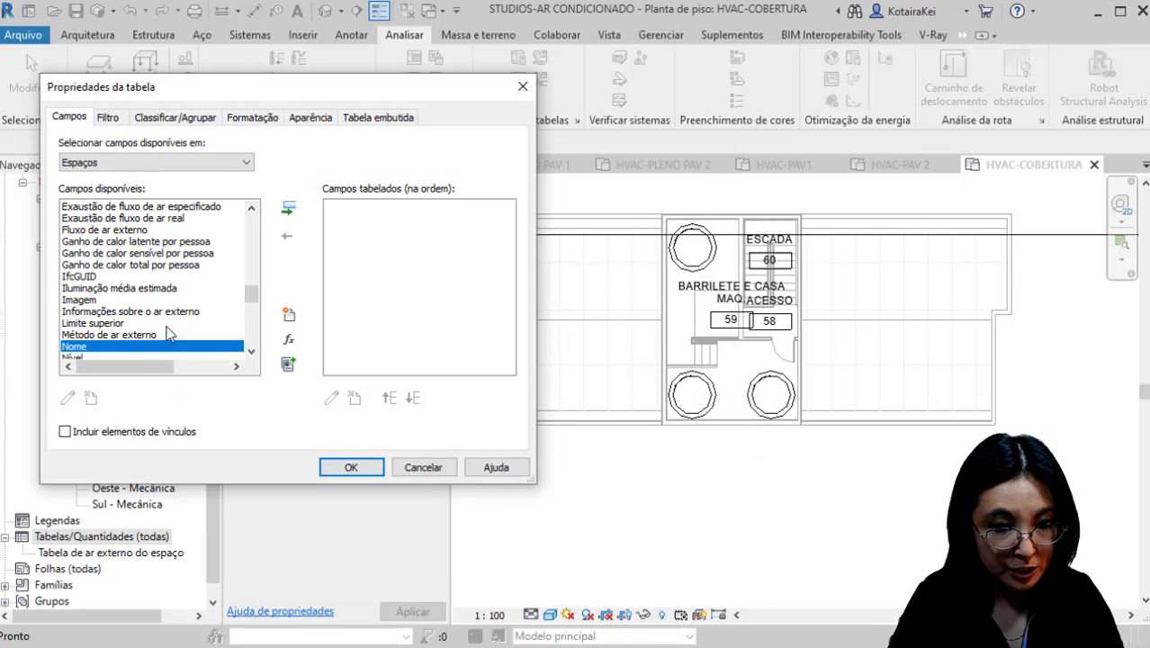
click(76, 358)
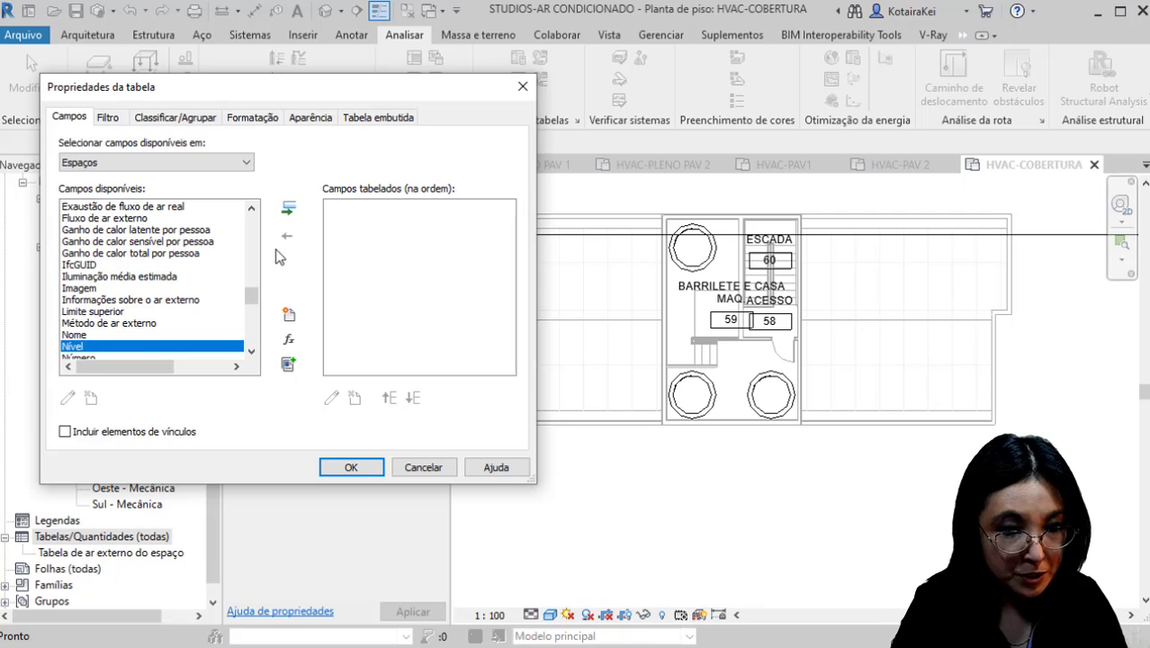
click(289, 208)
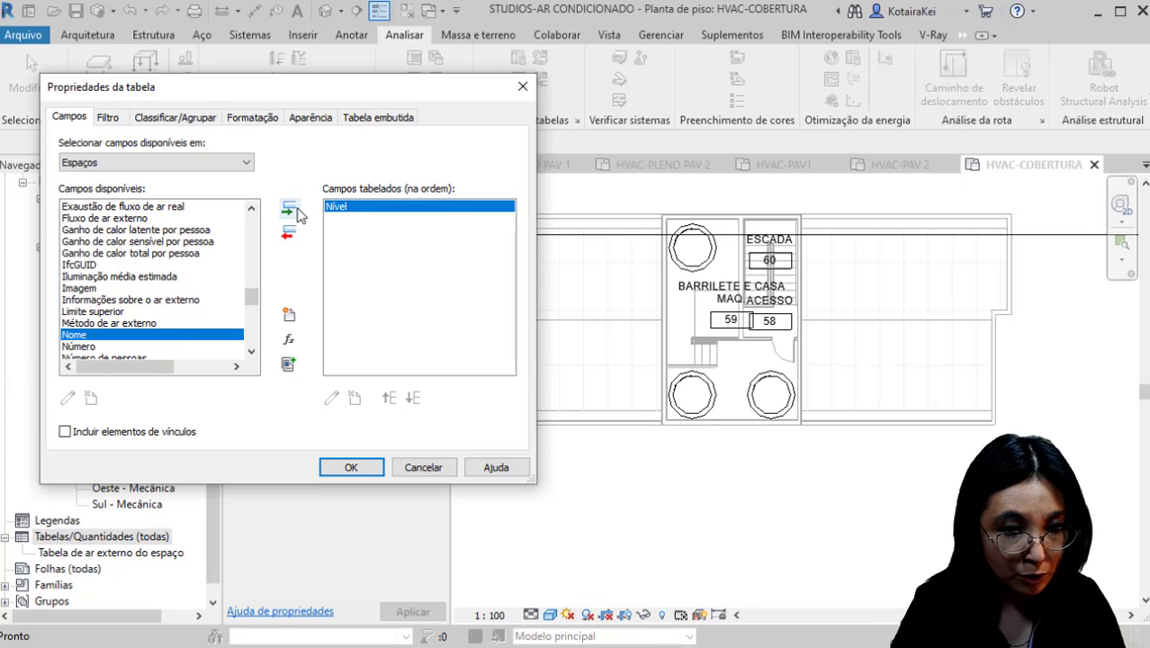
click(297, 213)
click(93, 335)
click(289, 214)
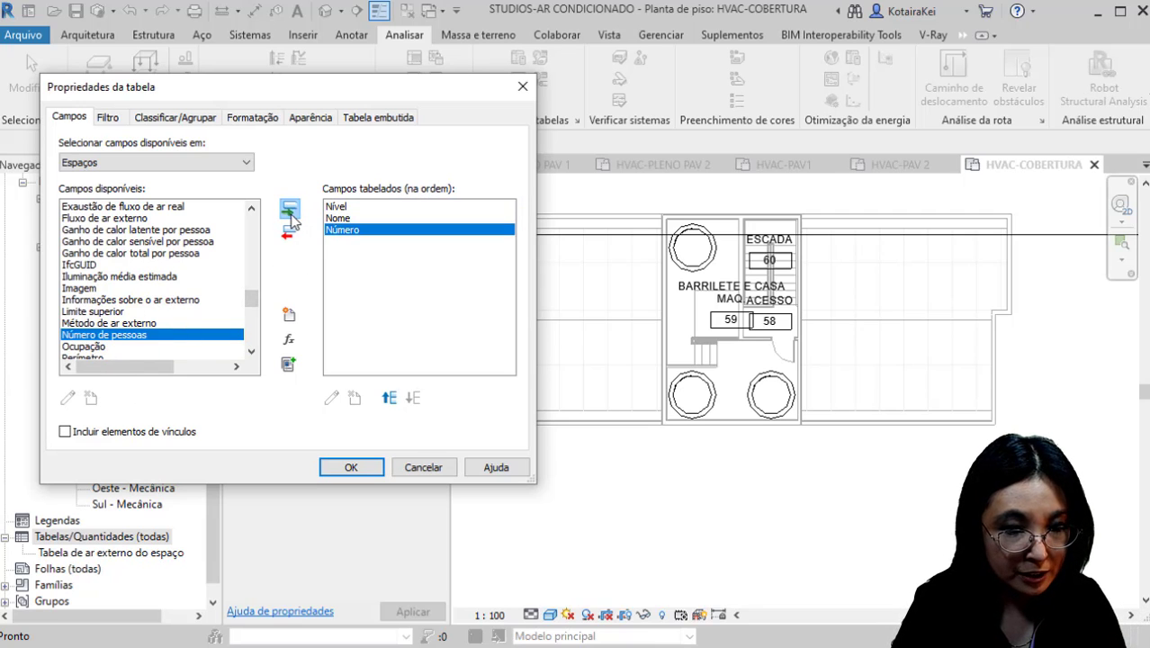
Step: Switch the available fields to Ambiente and add Ambiente: Nome and Ambiente: Número to the schedule
click(132, 164)
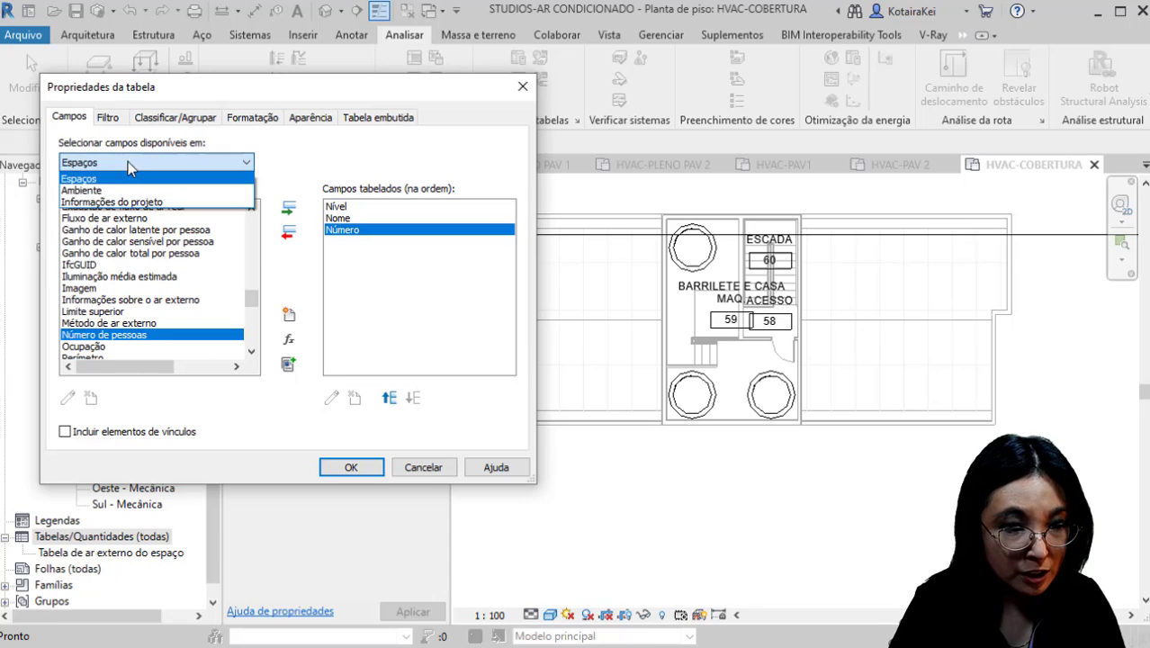
click(90, 189)
click(120, 335)
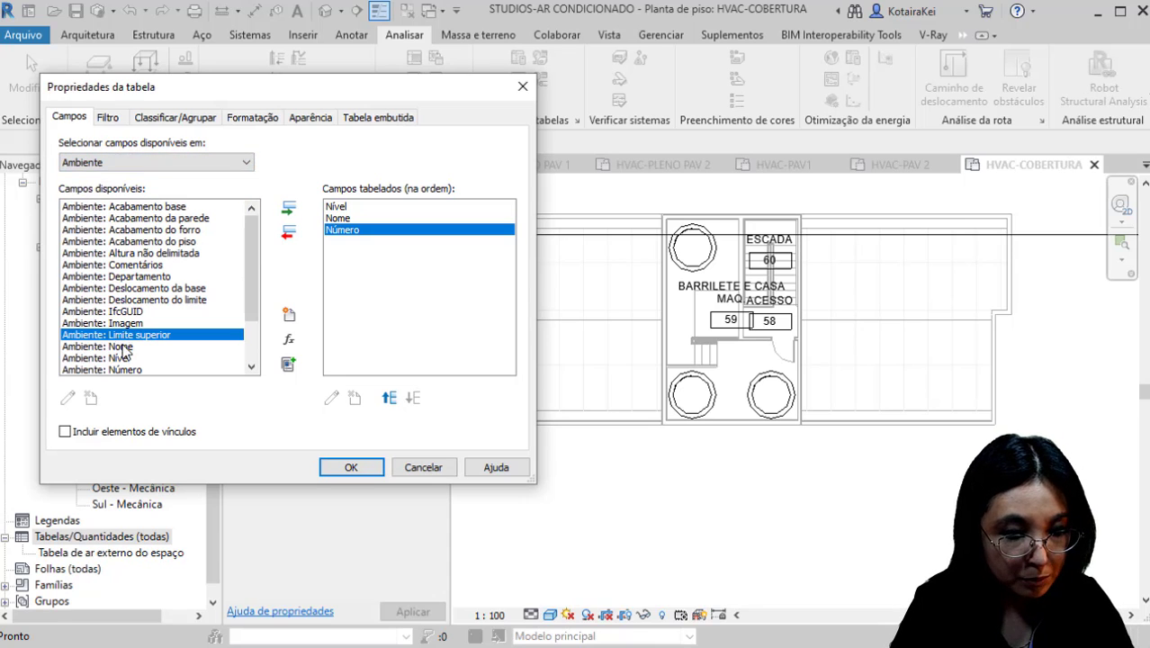
scroll(125, 350, down, 2)
click(124, 302)
click(130, 289)
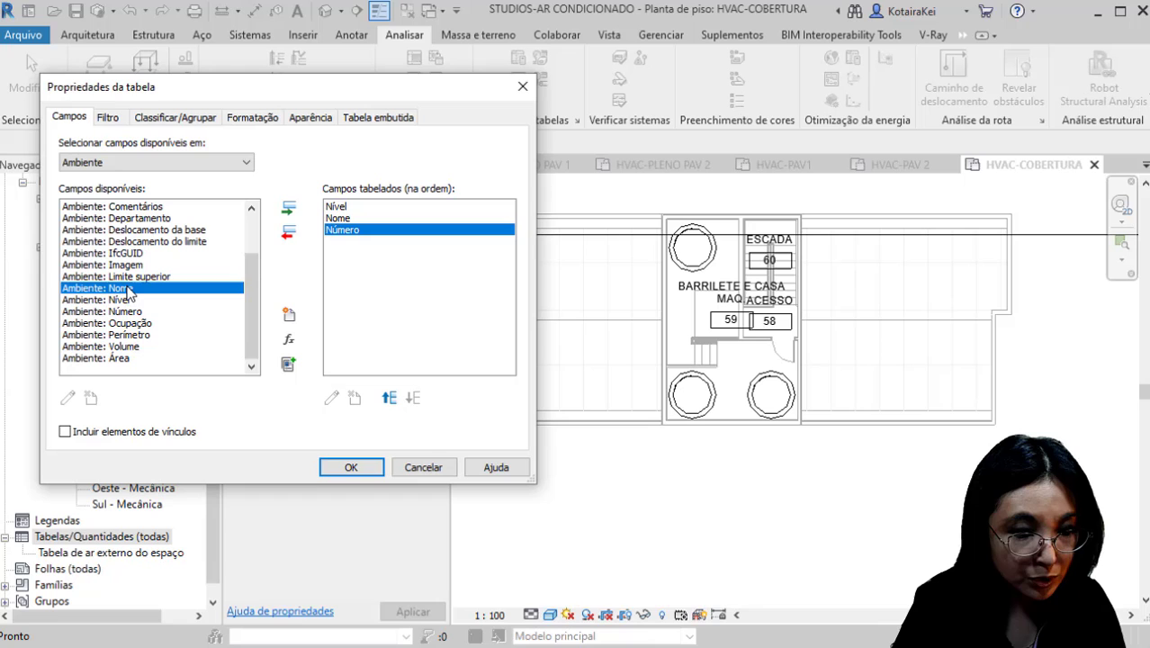
click(288, 208)
click(119, 312)
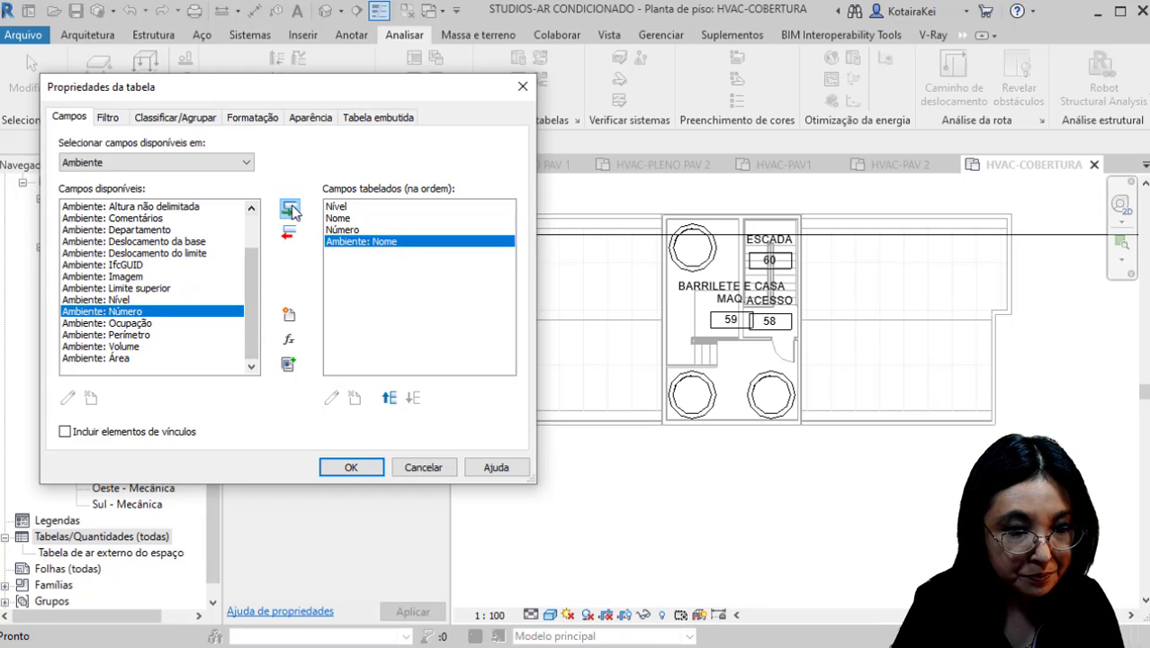
click(290, 209)
Step: Sort the schedule by Nível with header and footer (Título, contagem e totais), then by Nome, and generate the table
click(184, 117)
click(221, 148)
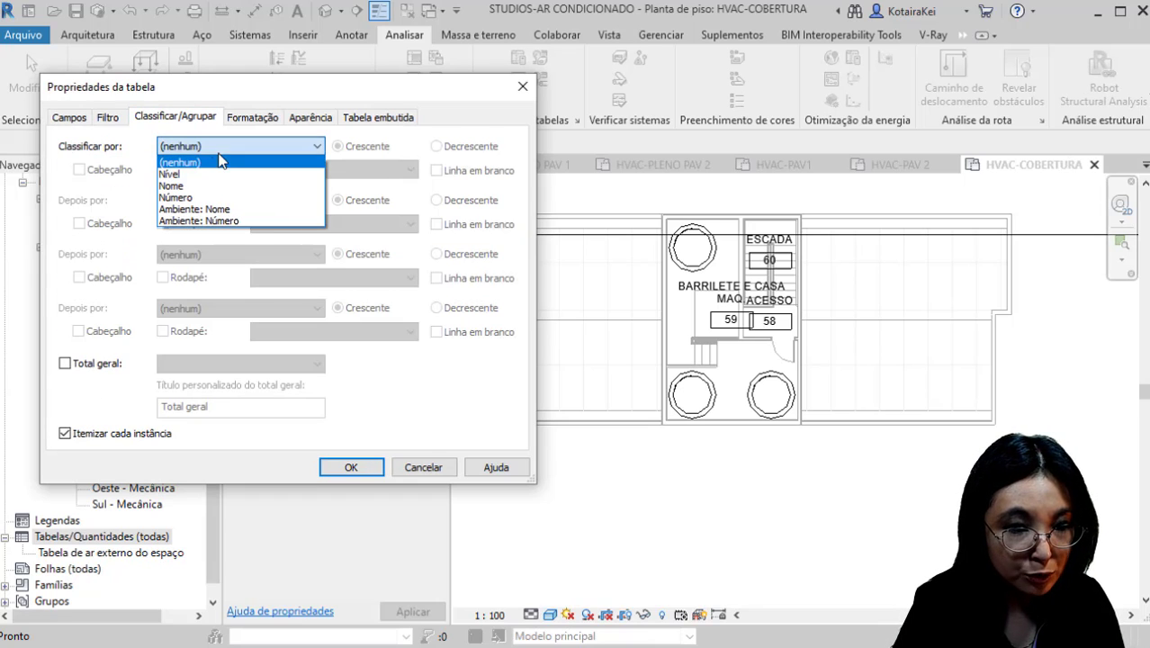
click(171, 174)
click(99, 171)
click(187, 171)
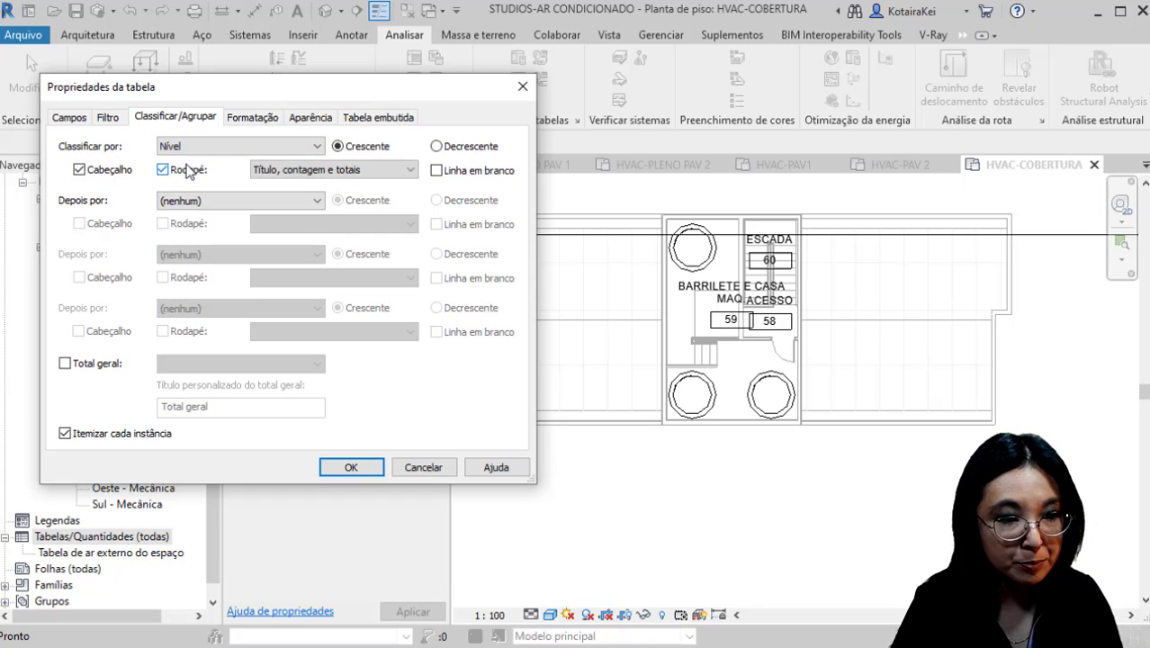
click(207, 202)
click(200, 241)
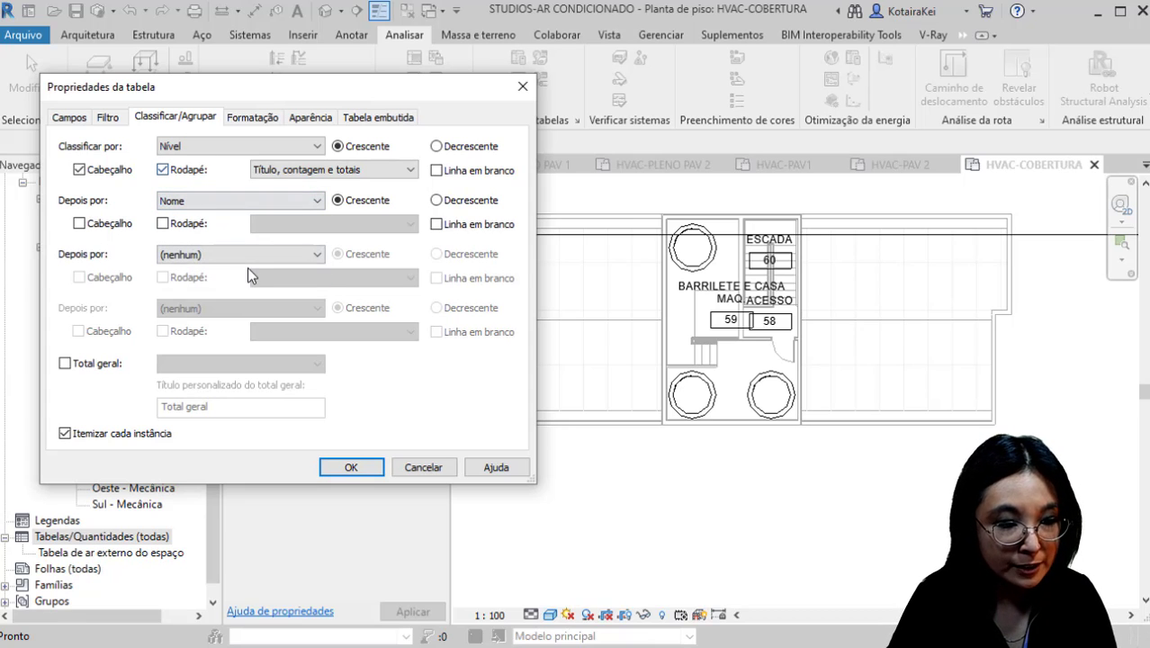
click(357, 467)
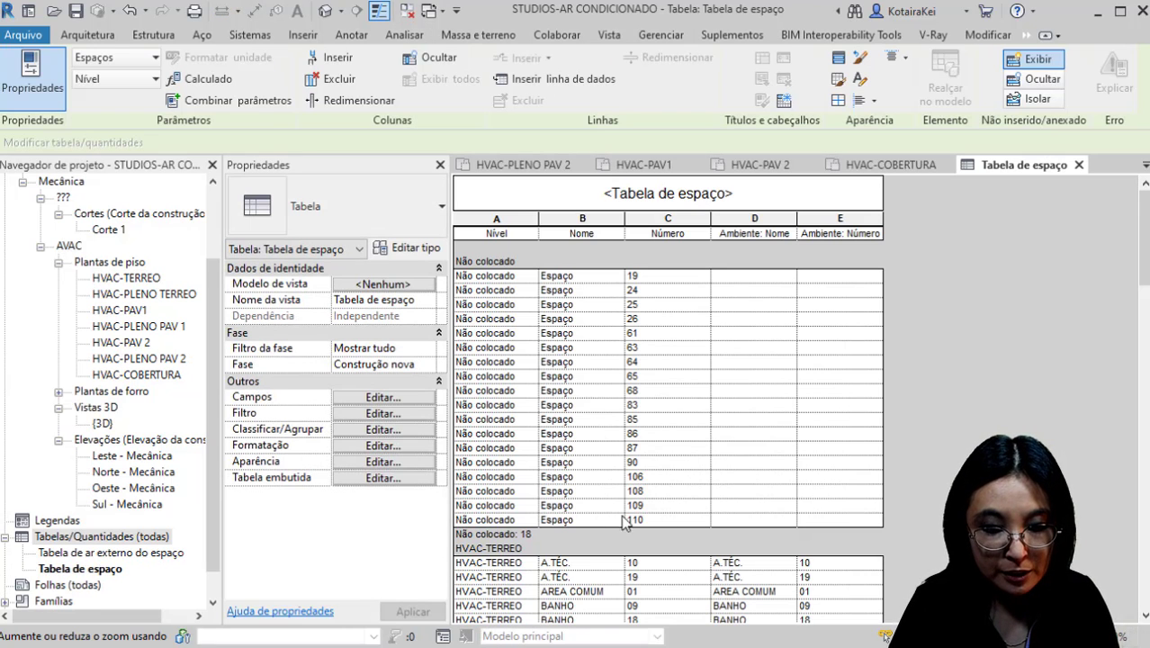
Step: Delete all the unplaced spaces listed under Não colocado in the space schedule and accept the deletion
scroll(625, 523, down, 3)
scroll(597, 526, up, 3)
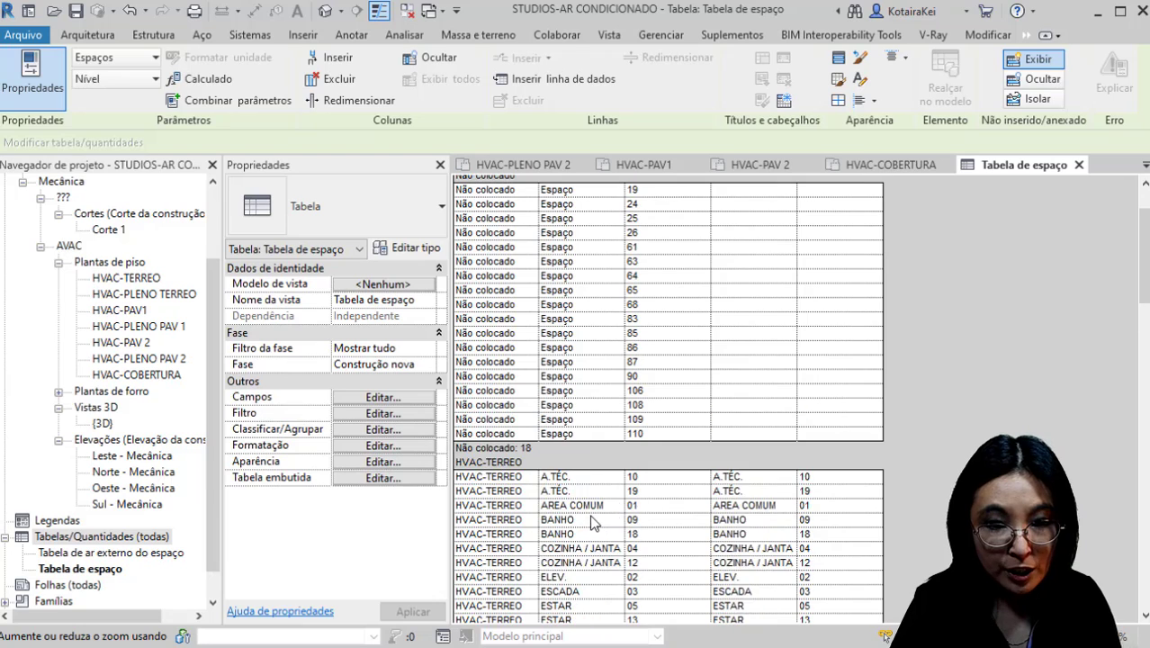
click(479, 276)
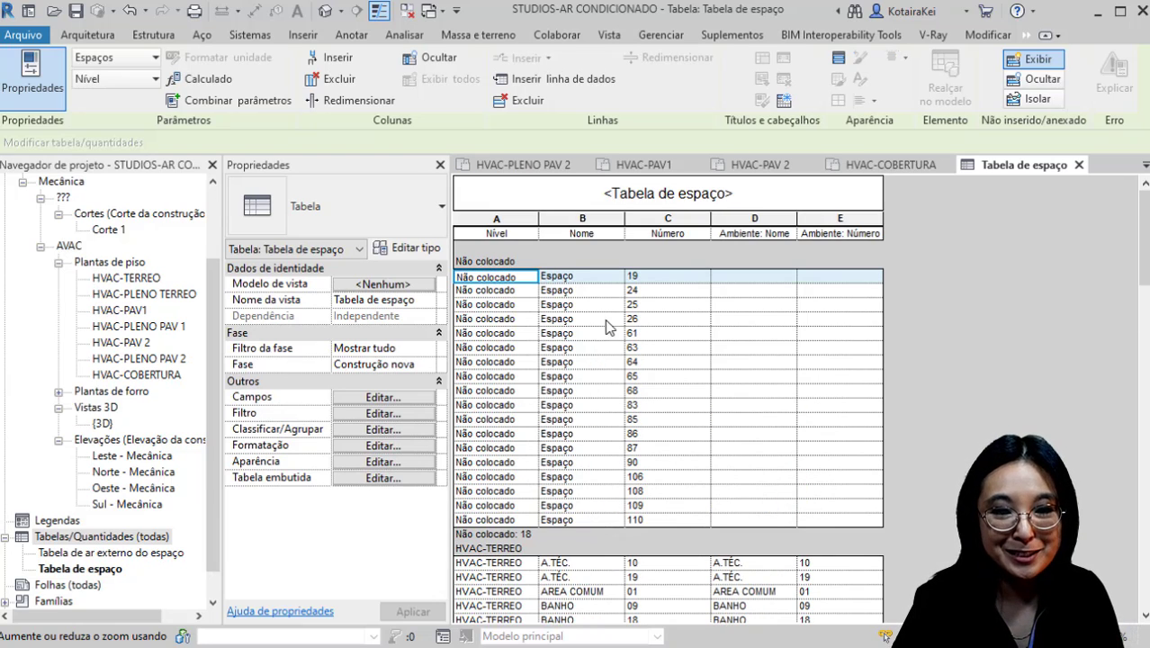
shift+click(655, 519)
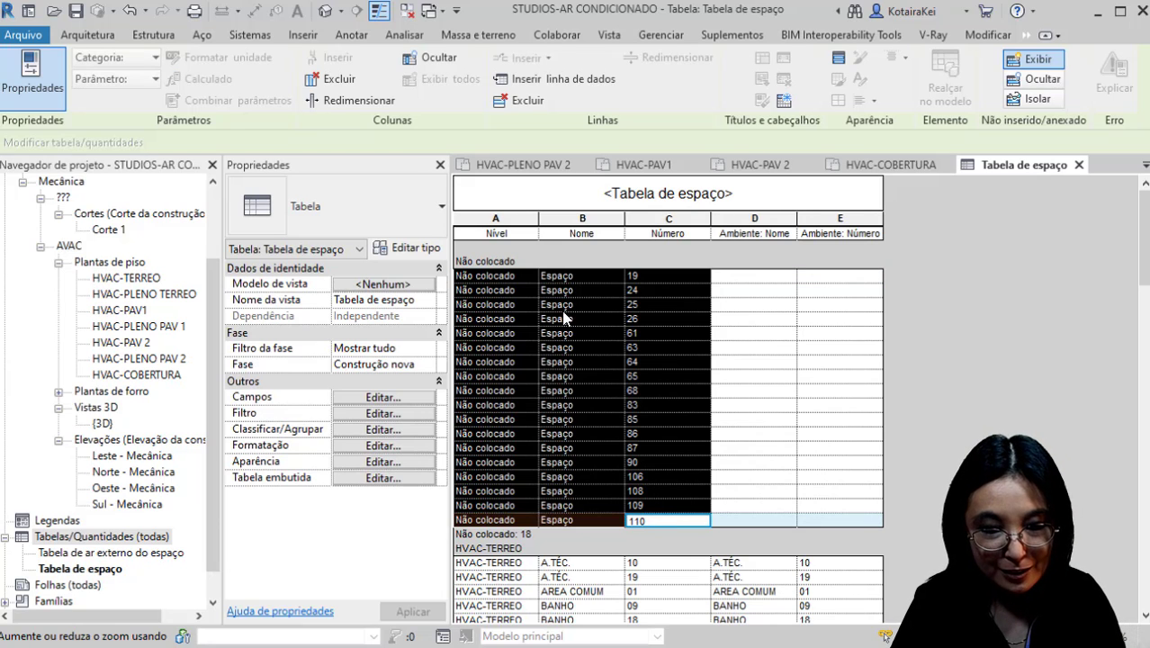
click(536, 106)
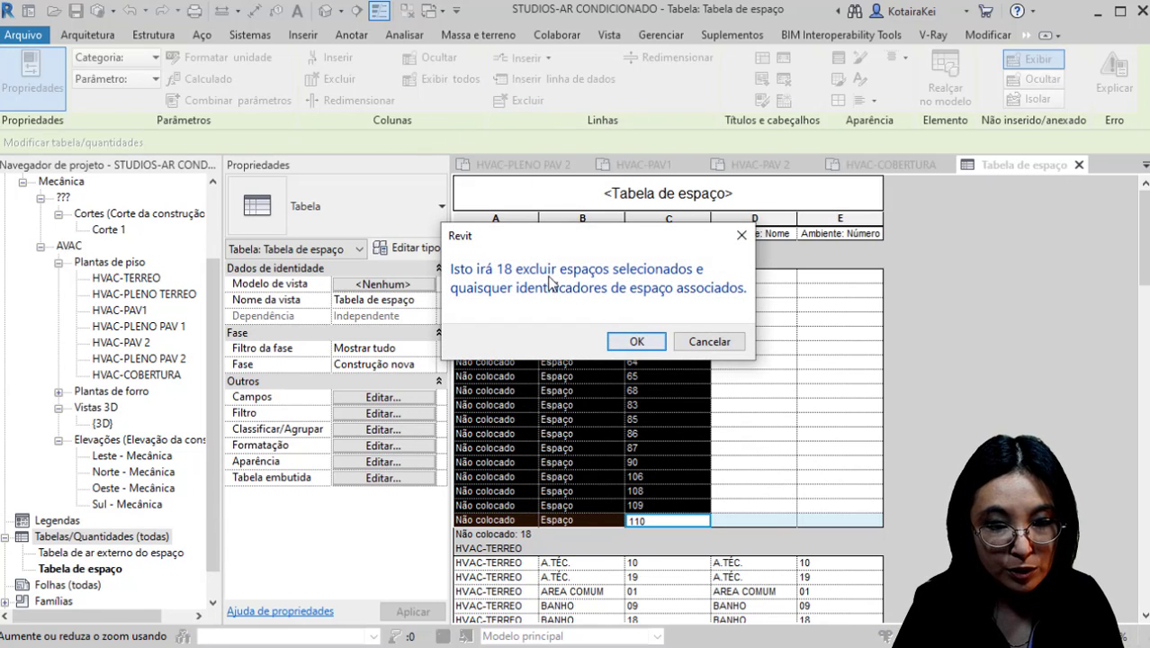
click(633, 345)
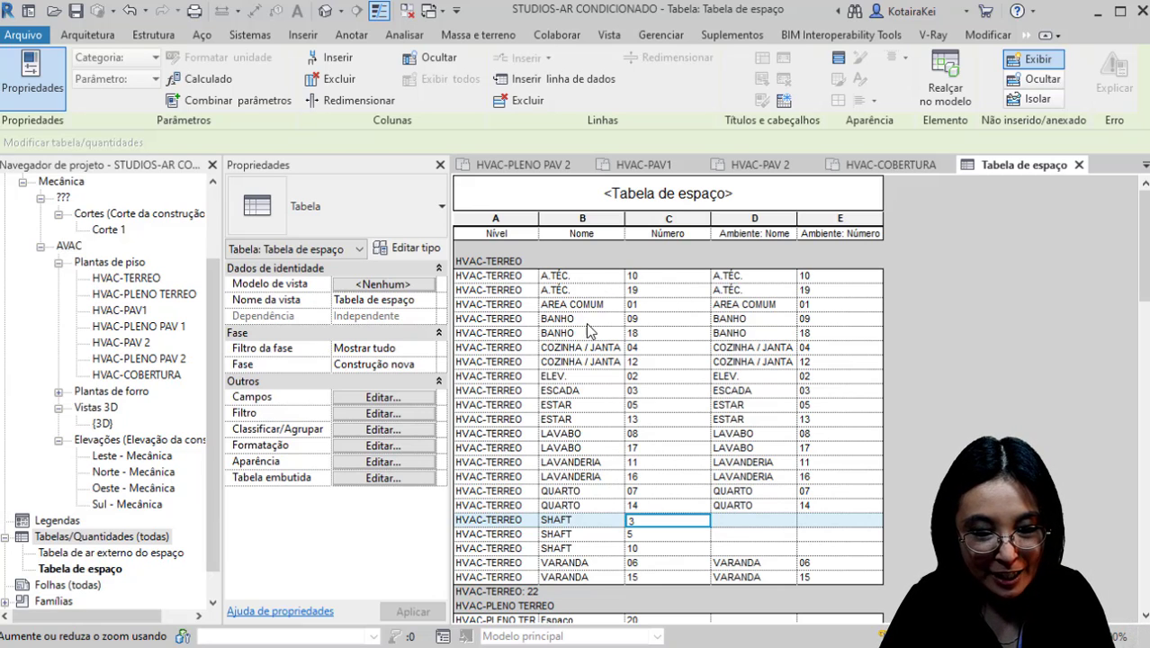
Step: Open Tabela de espaço and the HVAC-PLENO TERREO floor plan, and tile the two views side by side
scroll(637, 547, down, 6)
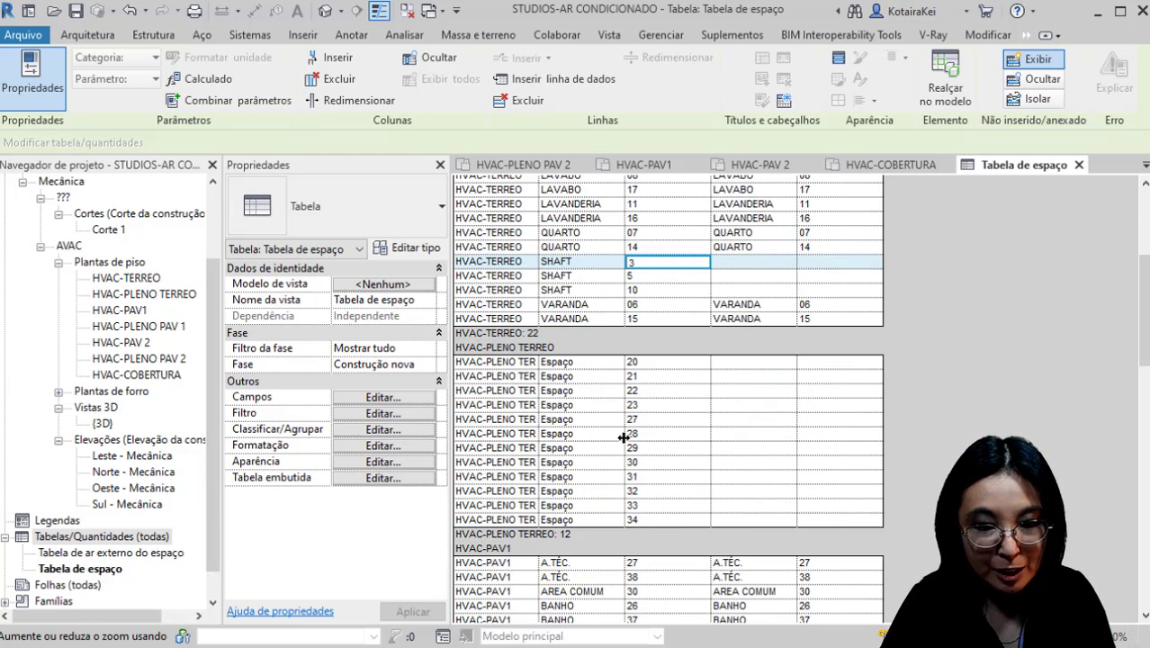
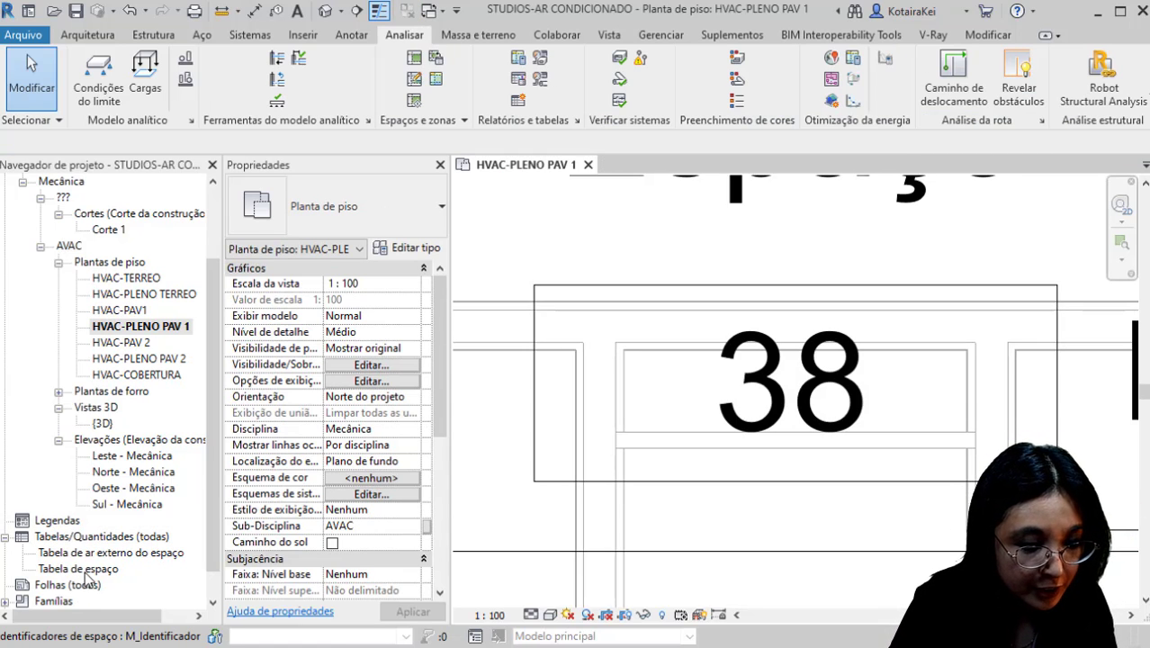
click(85, 572)
double_click(86, 572)
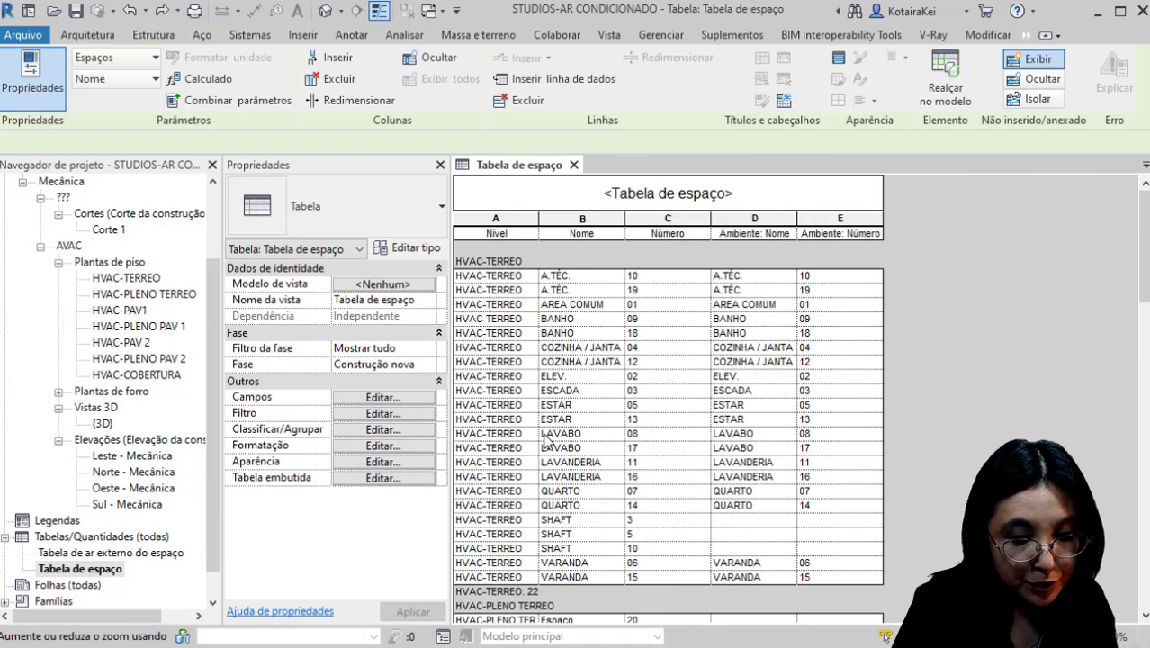
scroll(546, 441, down, 5)
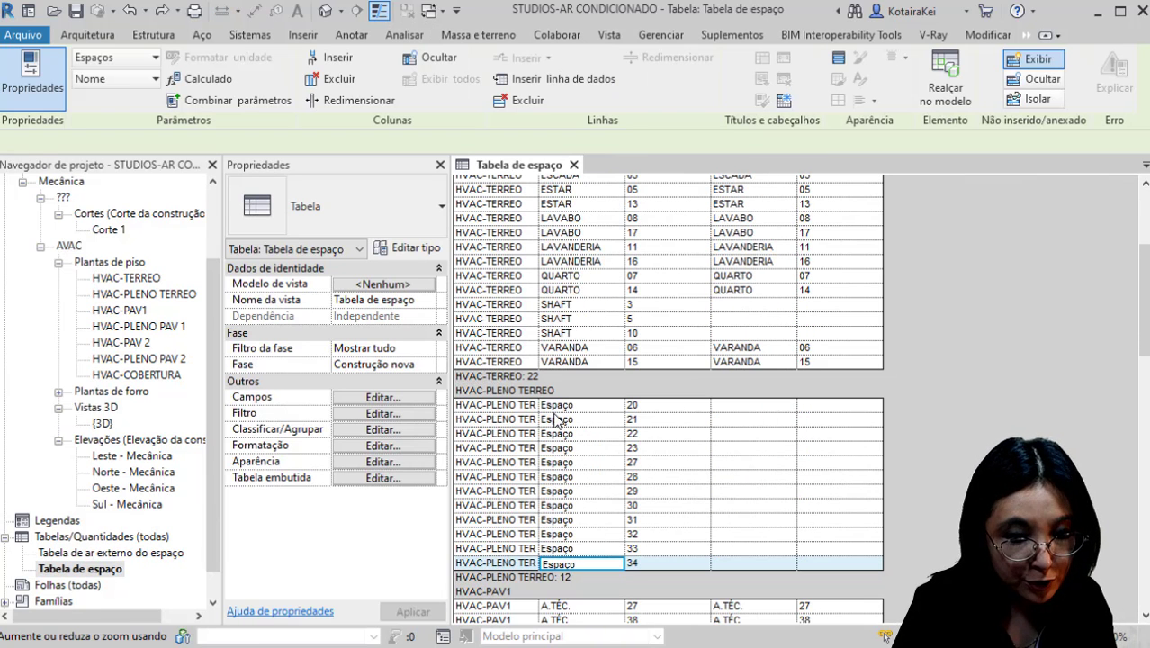
click(555, 419)
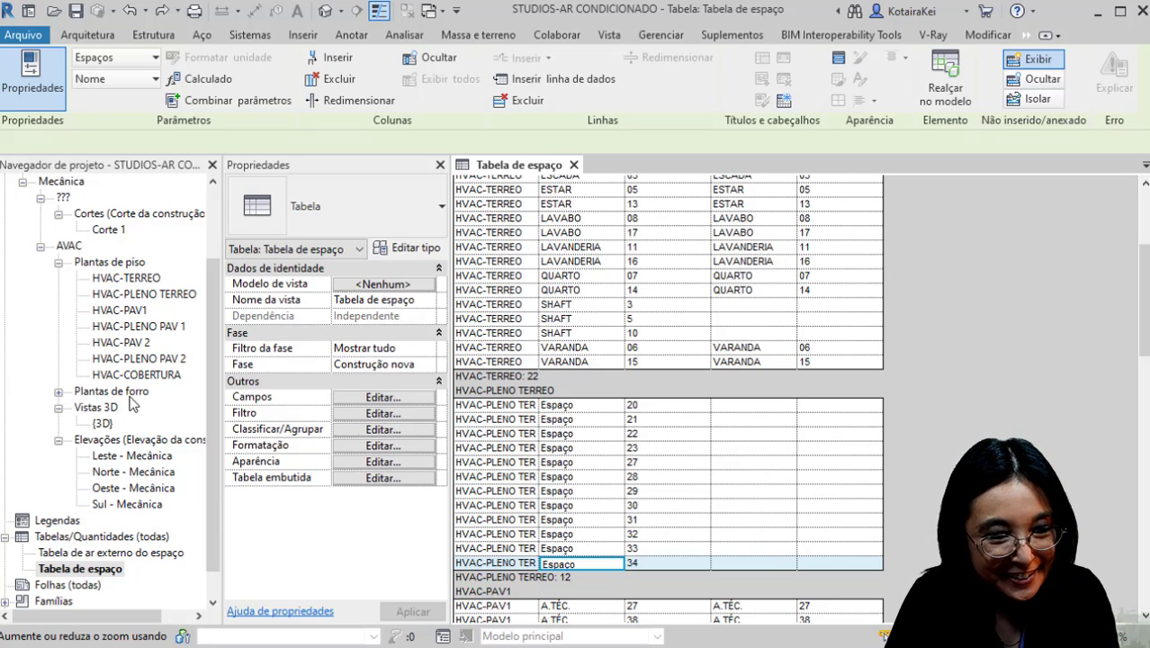
click(160, 297)
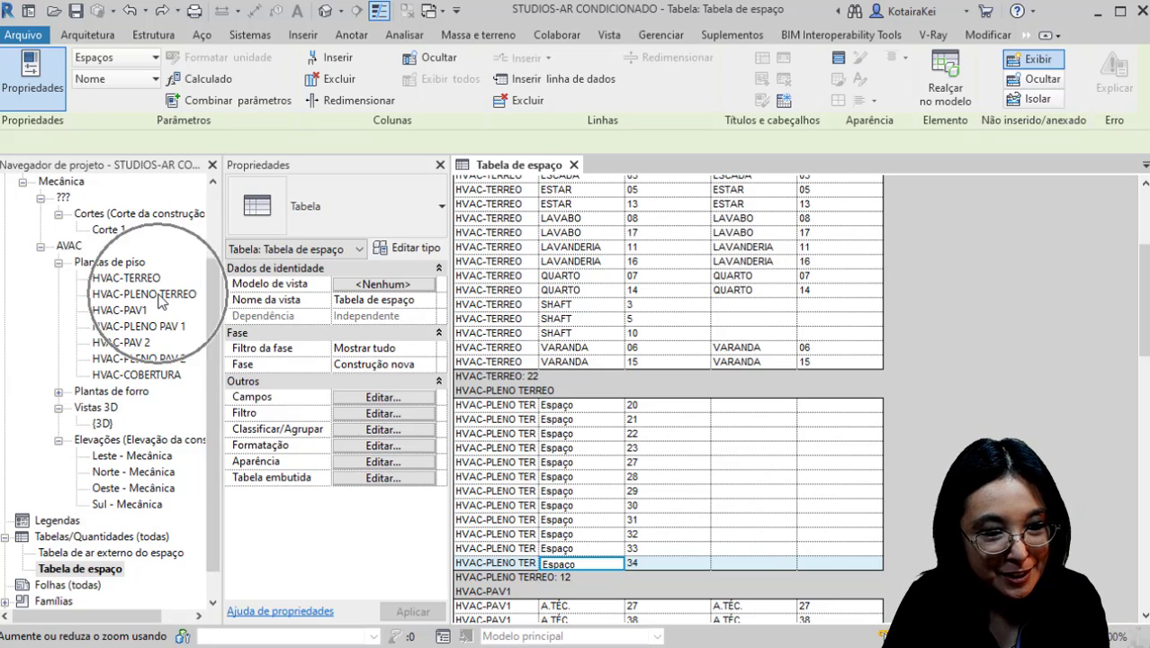
double_click(159, 297)
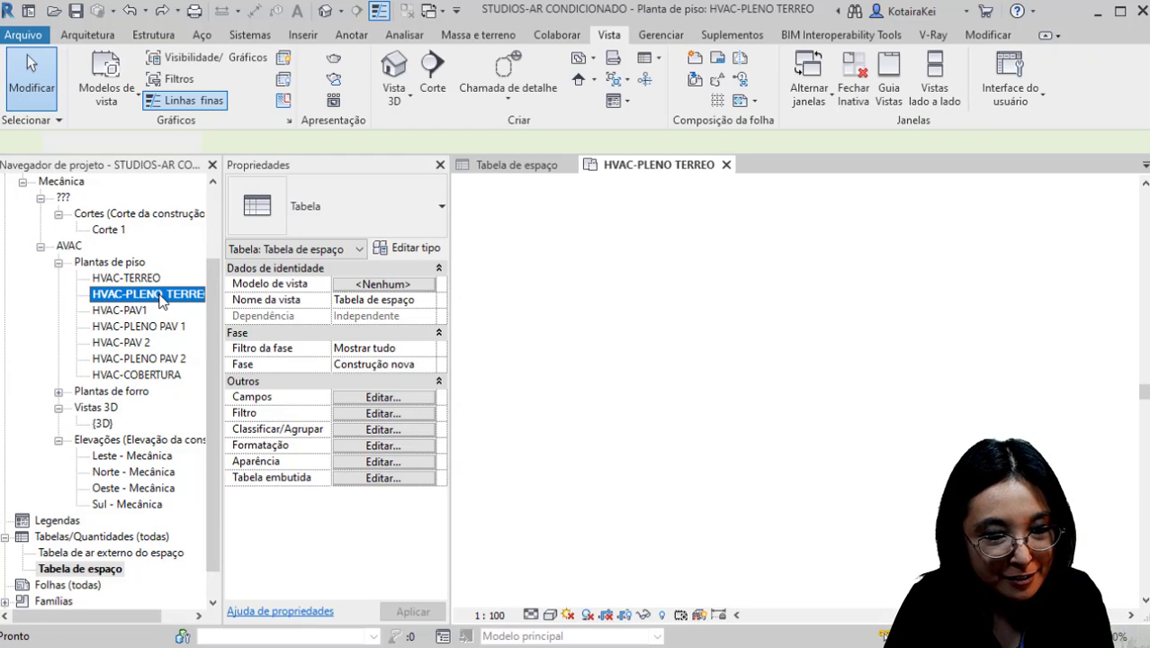
click(936, 106)
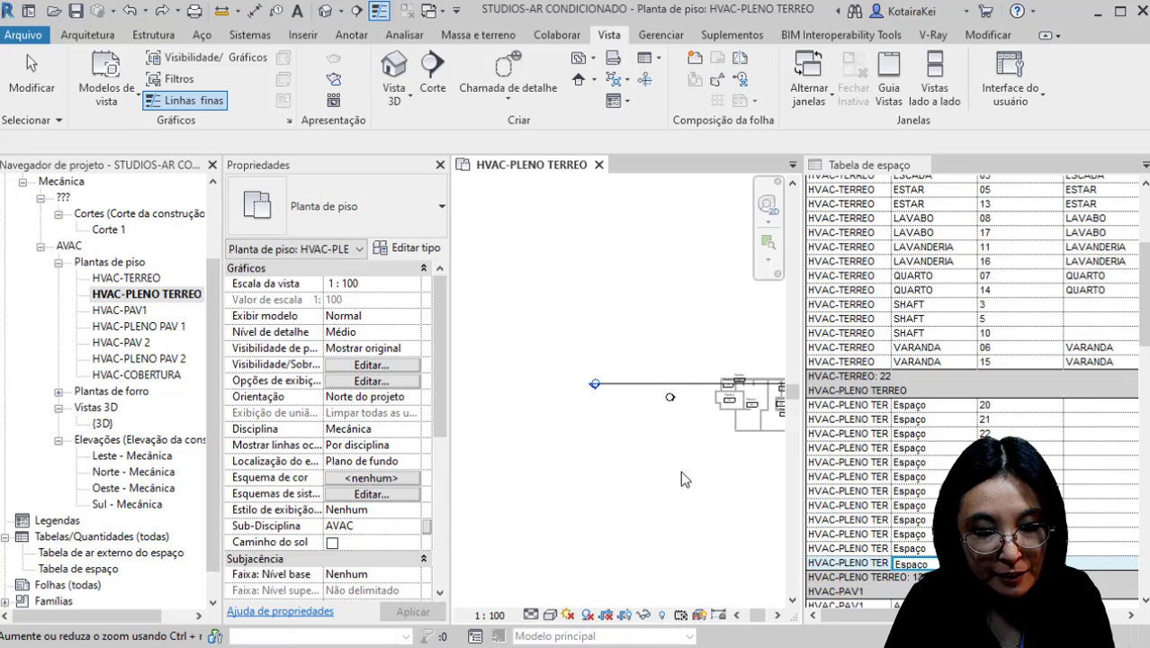
middle_drag(649, 481, 506, 477)
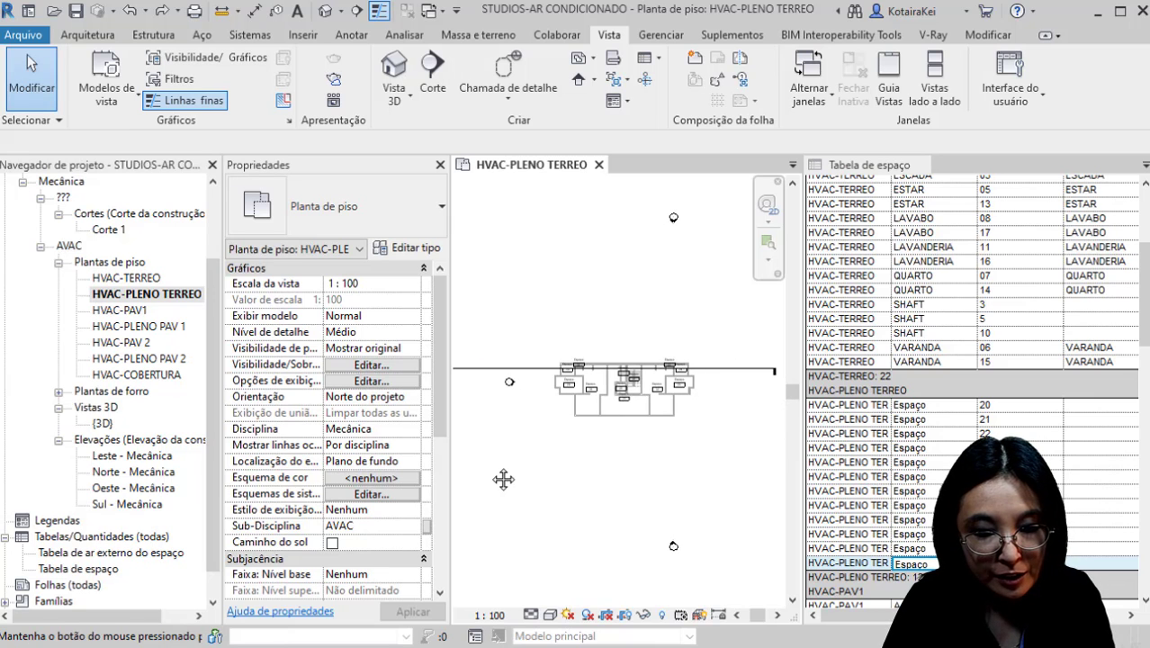
Step: Select all the Espaço name cells of HVAC-PLENO TERREO in the schedule and inspect the corresponding spaces in the plan
shift+click(942, 406)
scroll(609, 436, up, 3)
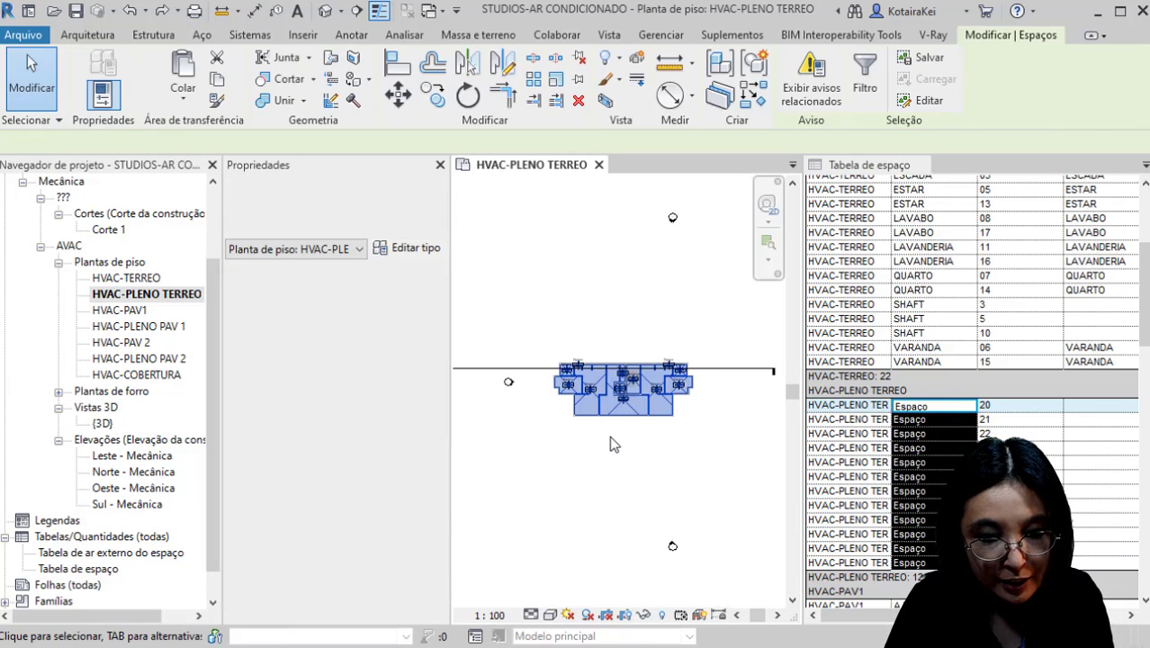
scroll(607, 487, up, 2)
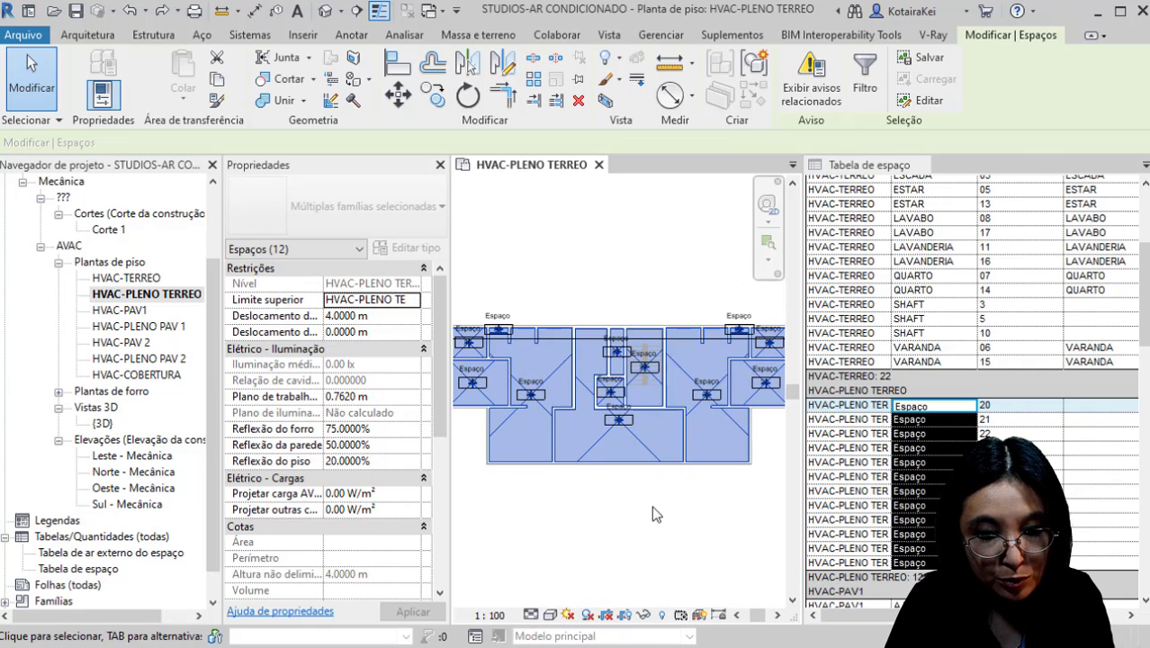
Step: Turn off Itemizar cada instância in the schedule's sorting and grouping settings
click(940, 406)
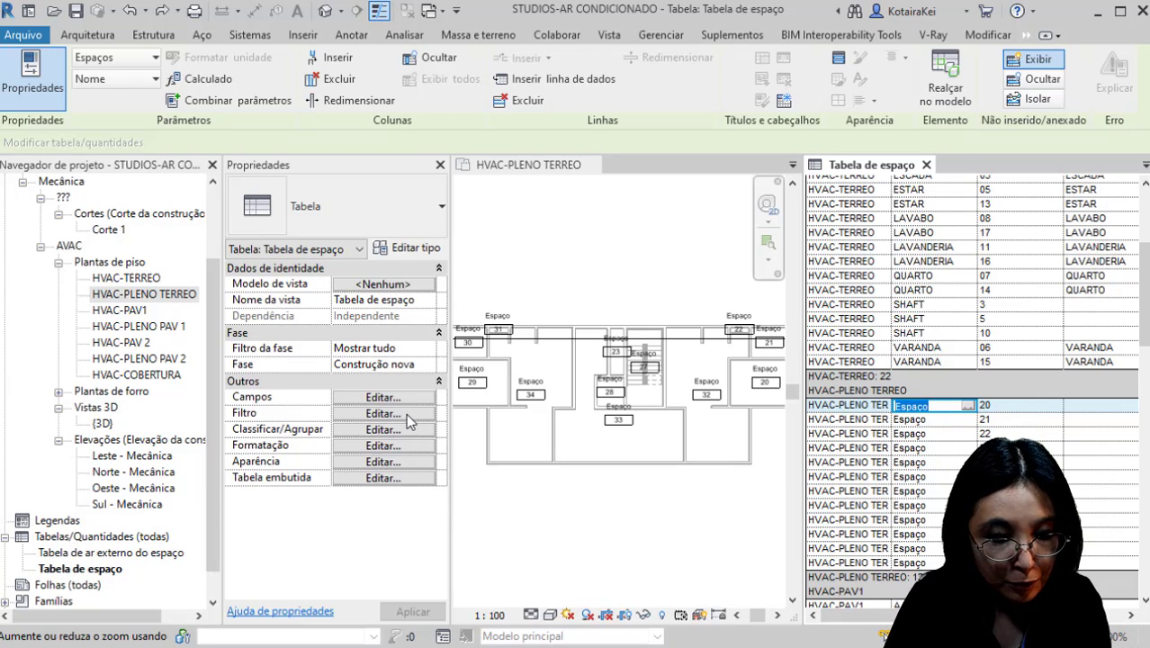
key(Escape)
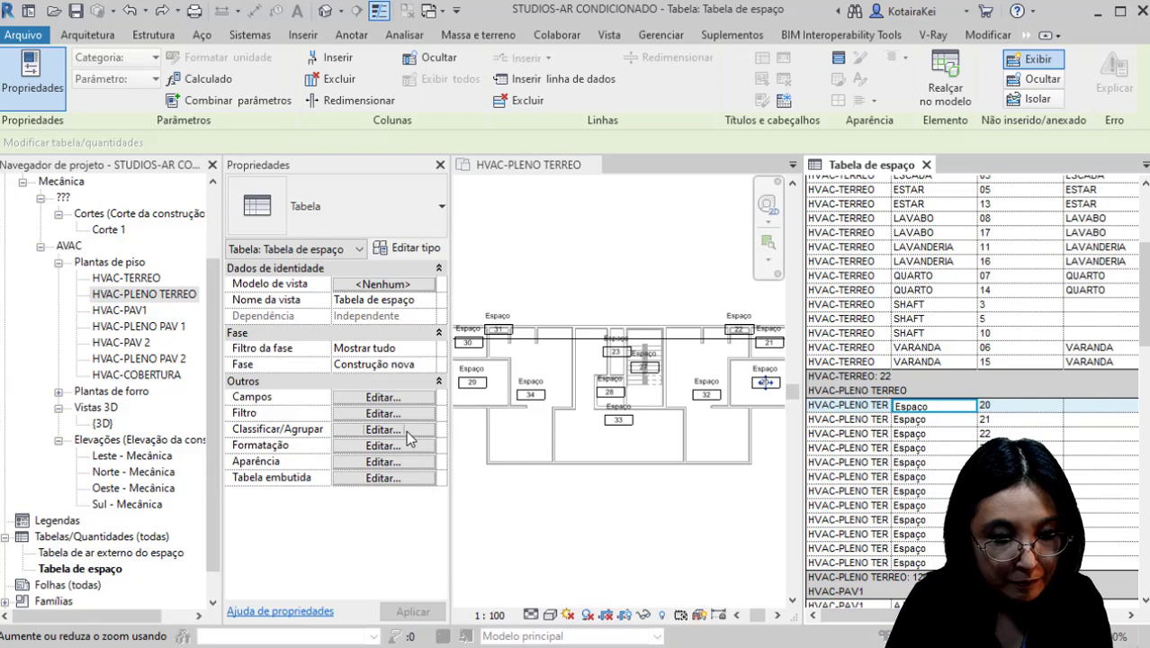
click(406, 430)
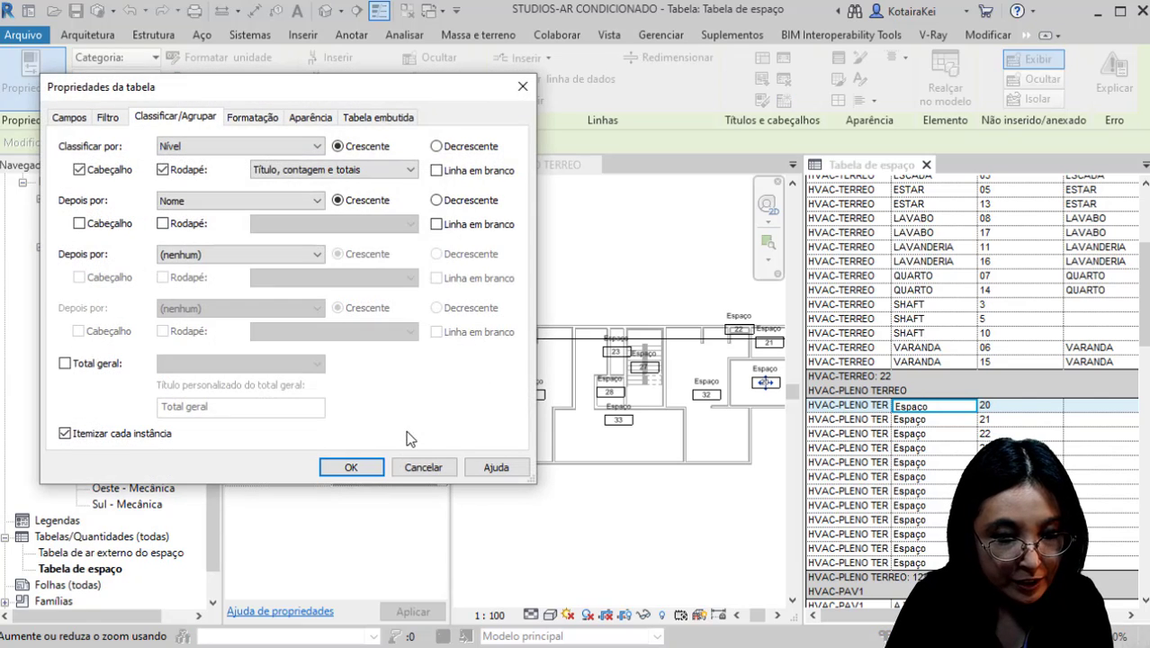
click(65, 432)
click(355, 467)
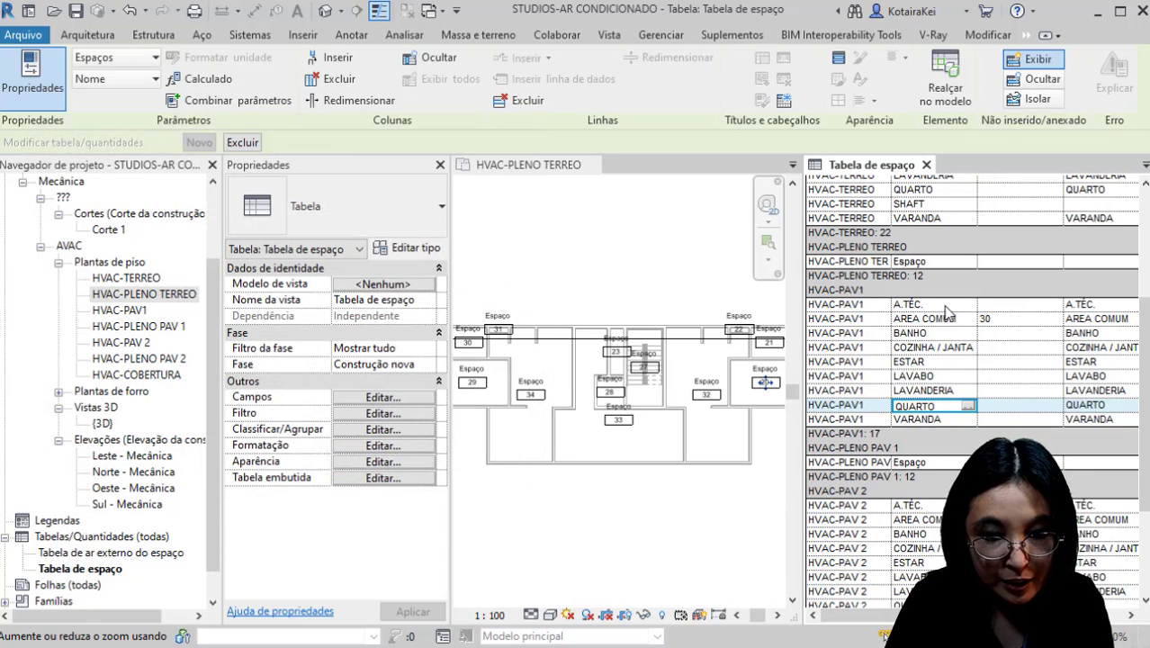
Step: Rename the grouped HVAC-PLENO TERREO spaces to PLENO in the schedule
click(937, 261)
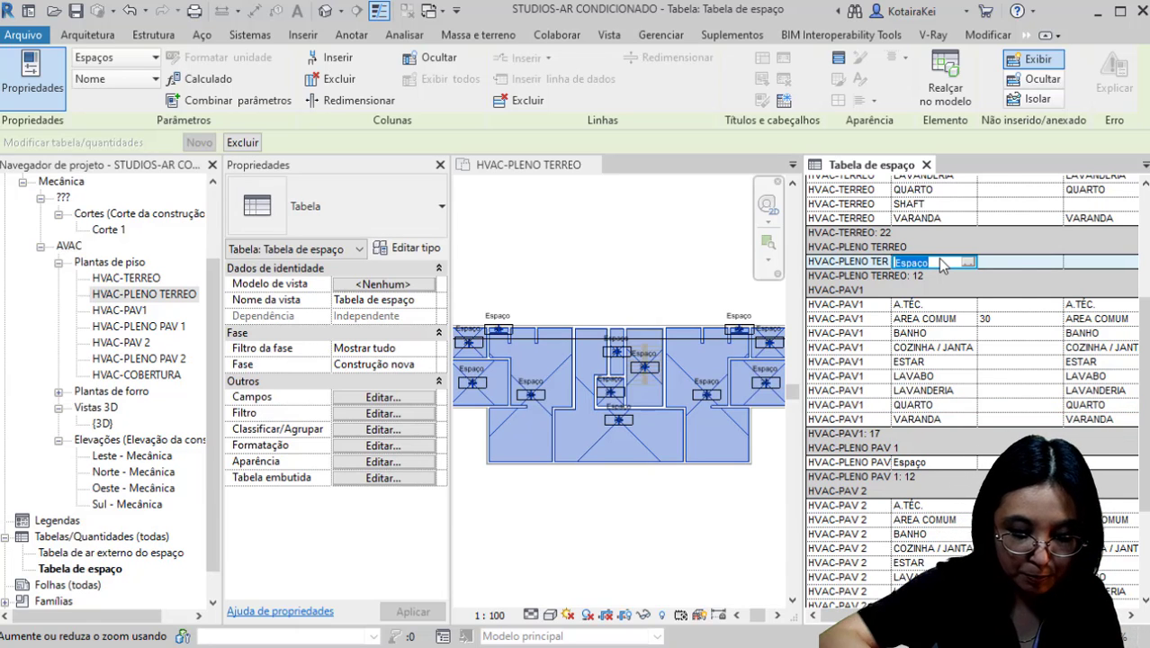
text(PLEN)
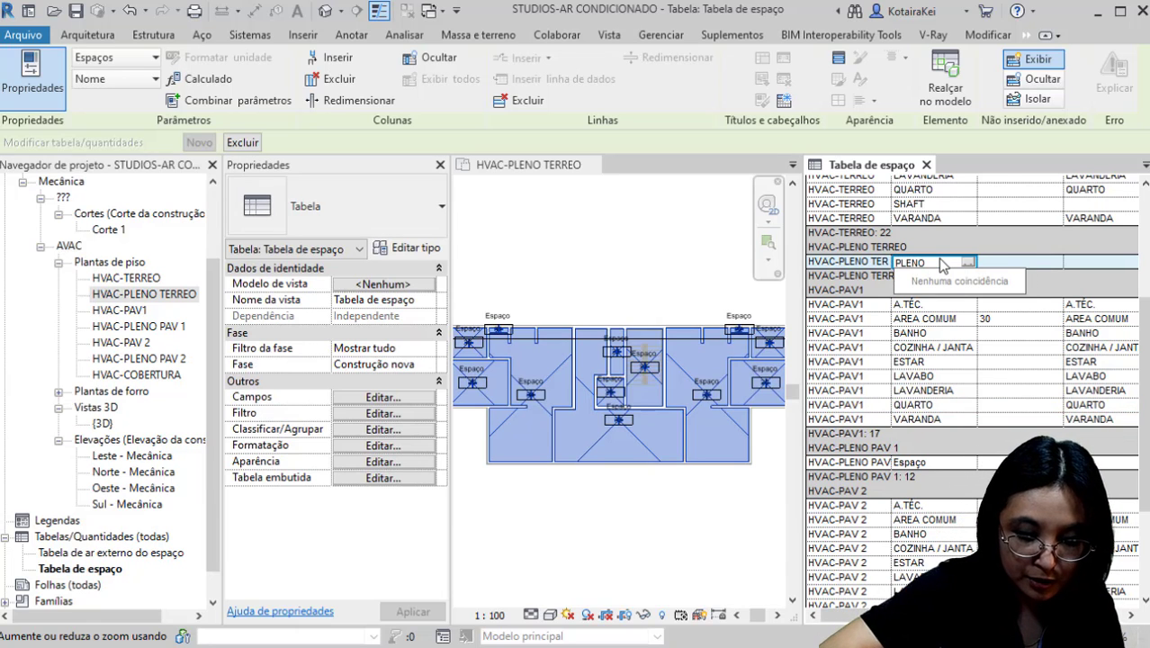
text(O)
key(Return)
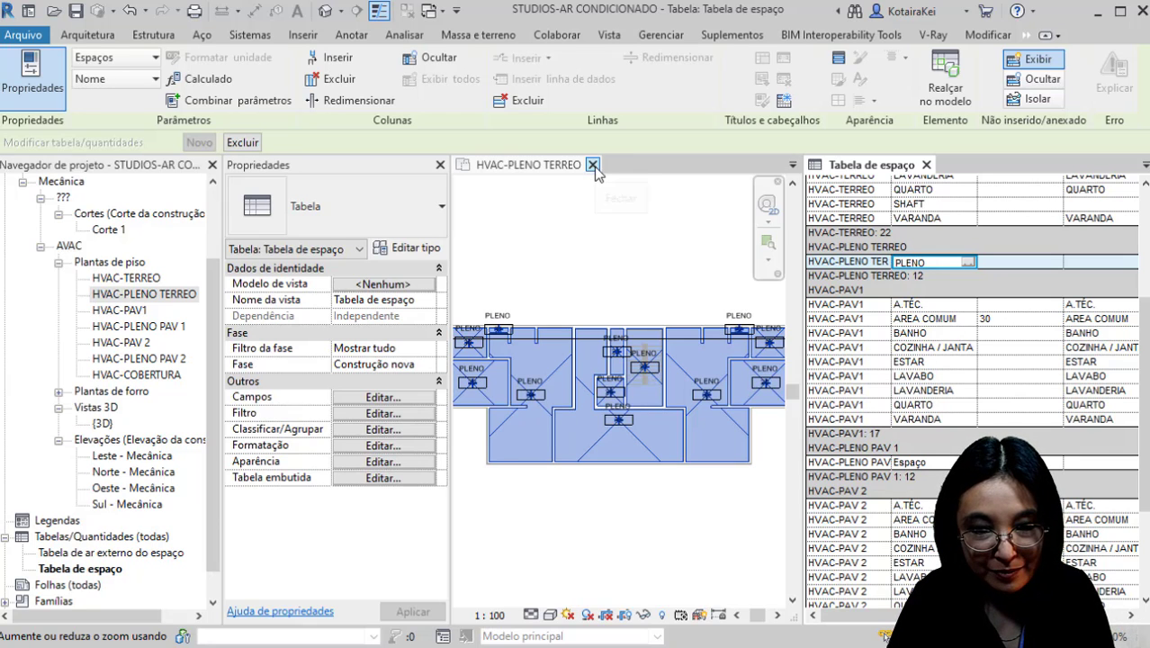
Step: Close the HVAC-PLENO TERREO plan, then open the HVAC-PLENO PAV 1 plan and tile it beside the schedule
right_click(594, 167)
click(614, 191)
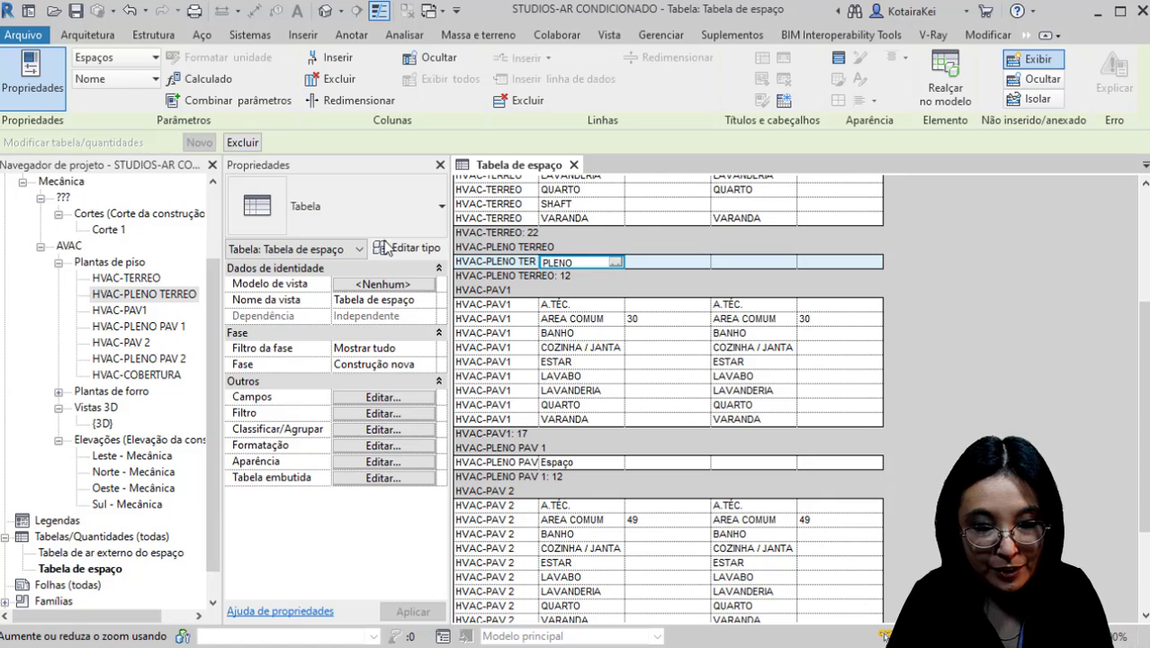
double_click(140, 326)
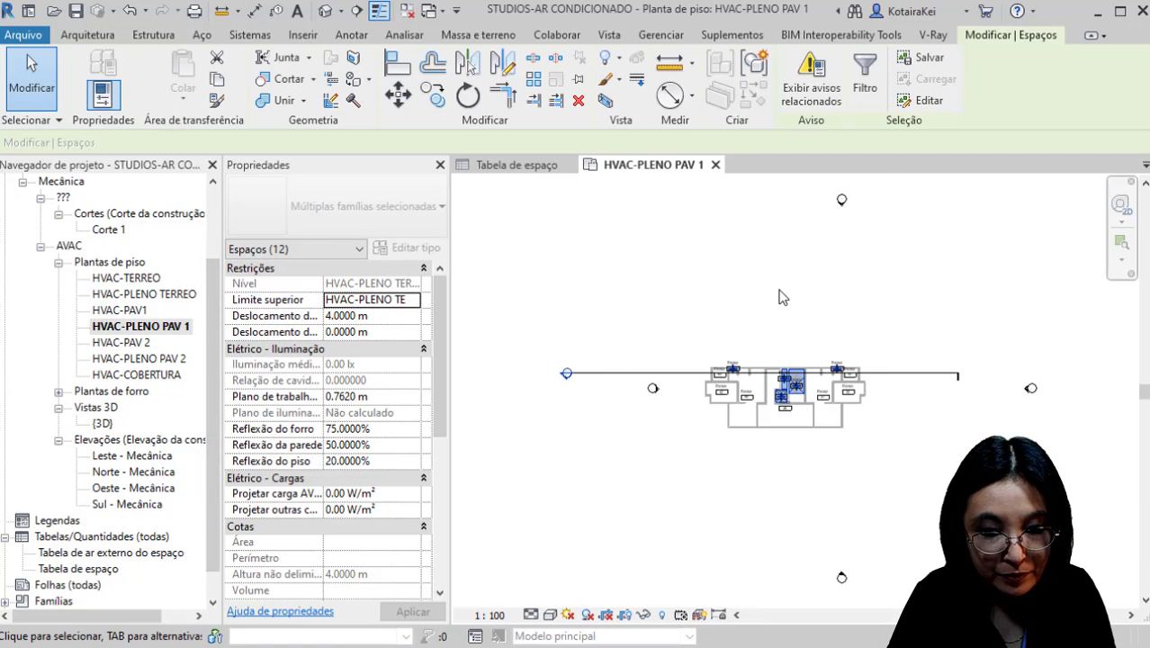
click(778, 290)
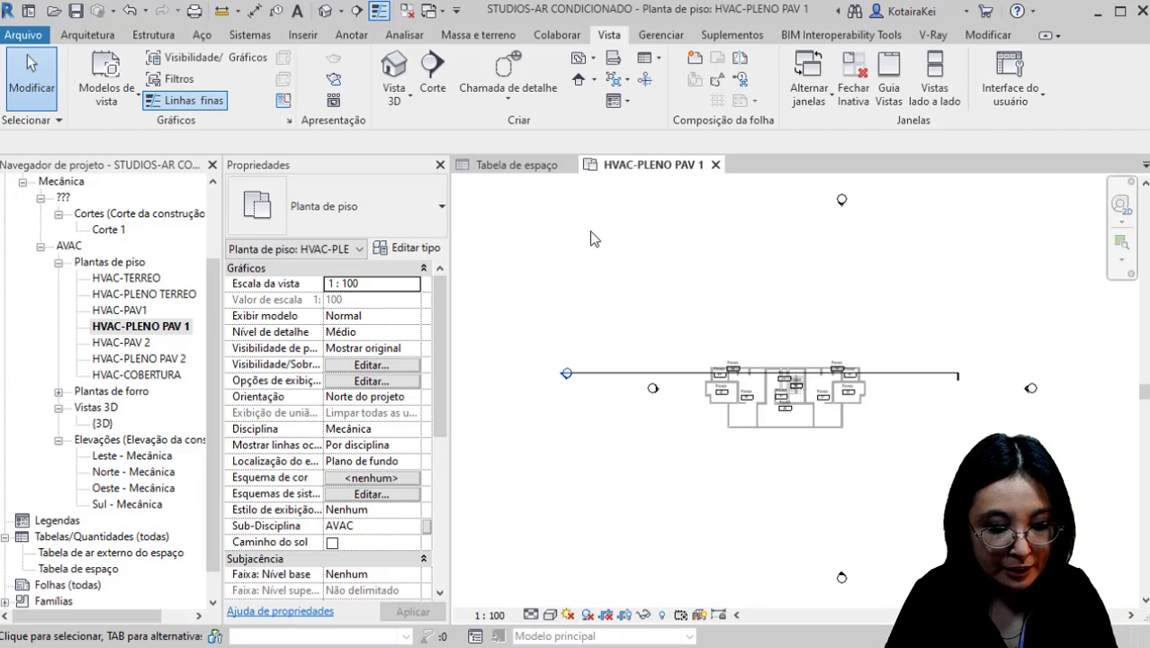
click(922, 87)
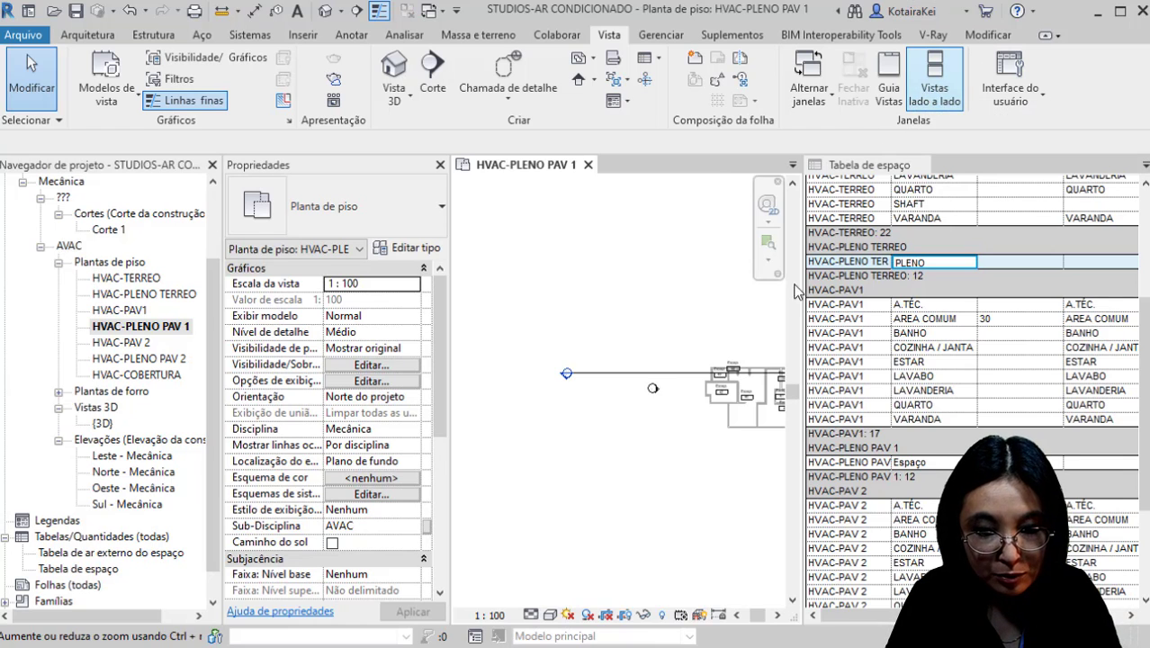
Step: Check the grouped HVAC-PLENO PAV 1 spaces in the plan and rename them to PLENO in the schedule
click(936, 465)
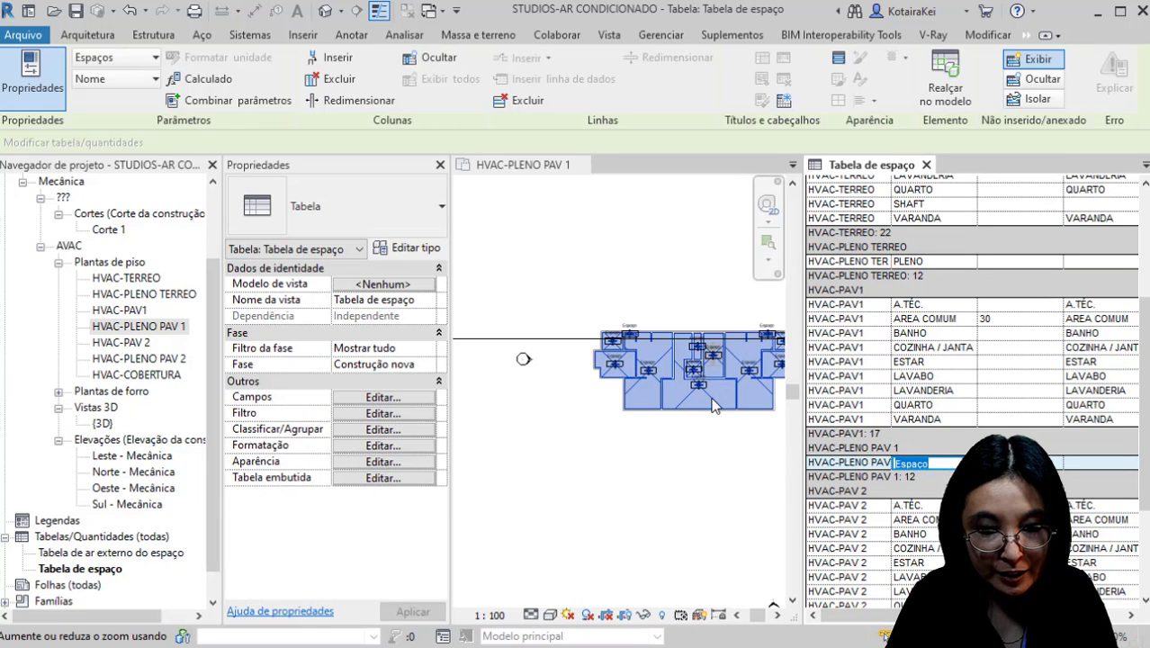
scroll(711, 401, up, 4)
scroll(655, 434, down, 5)
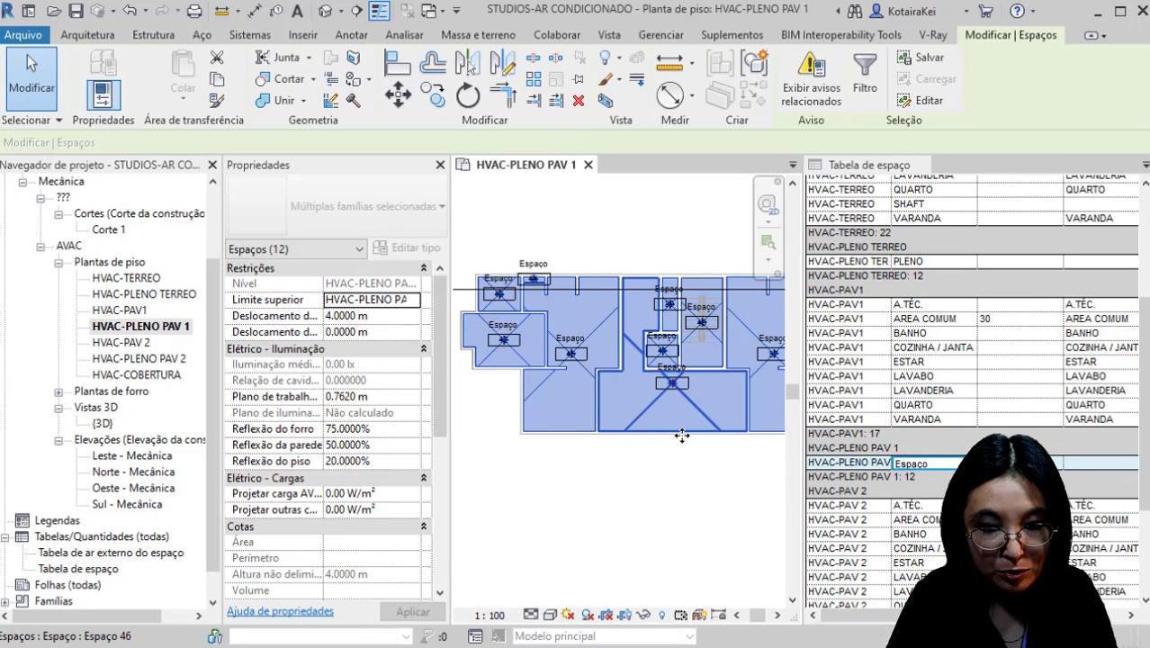
click(937, 468)
scroll(937, 468, down, 3)
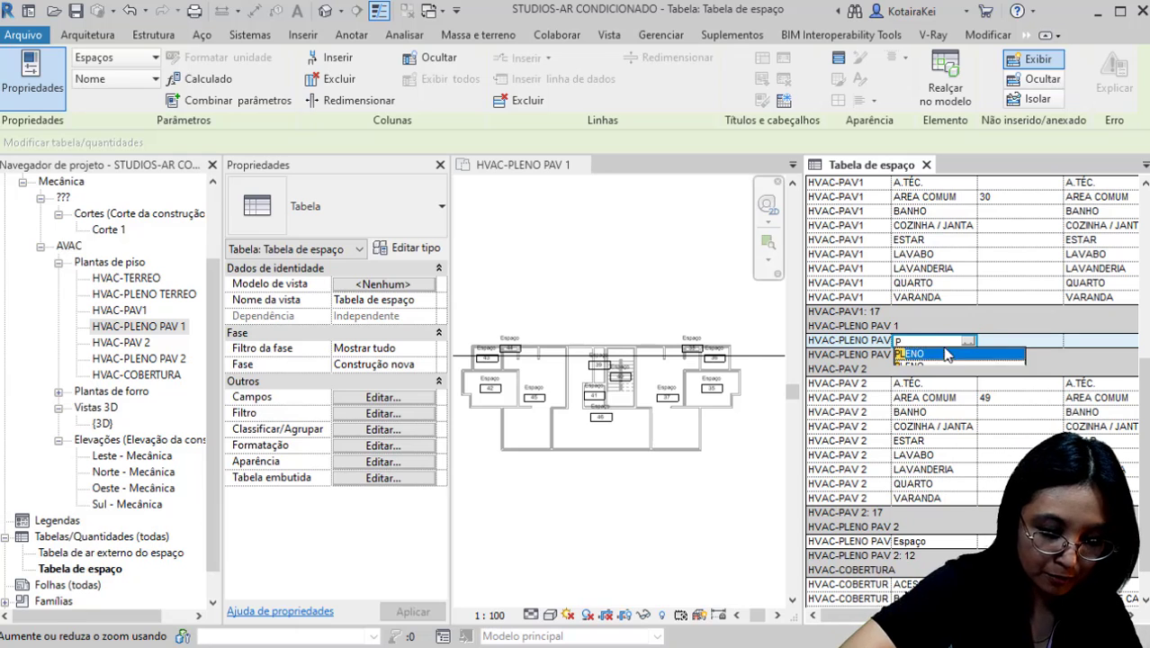
text(PLENO)
key(Return)
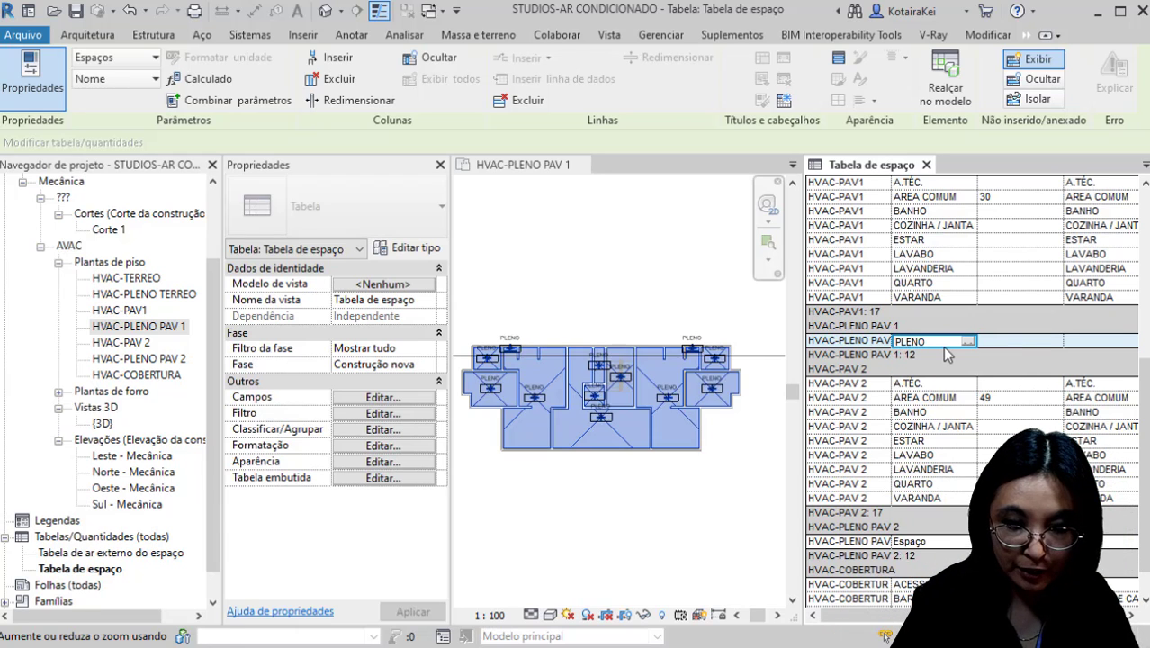
click(675, 486)
Step: Open the HVAC-PLENO PAV 2 plan and rename its grouped spaces to PLENO in the schedule
double_click(163, 359)
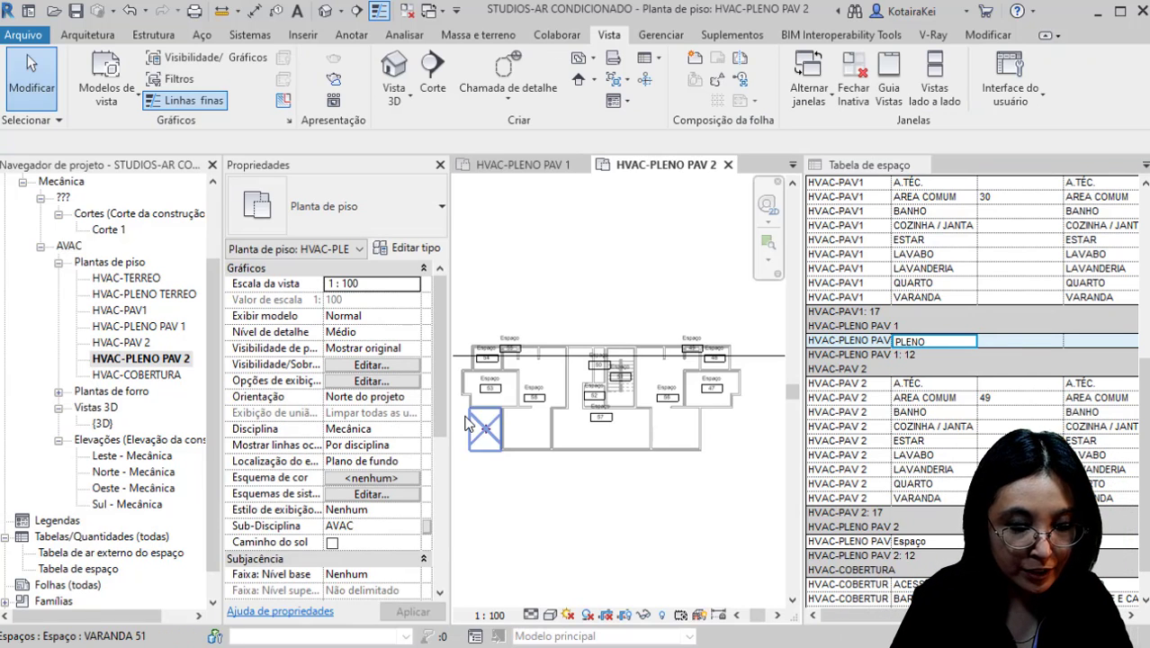
scroll(957, 442, down, 1)
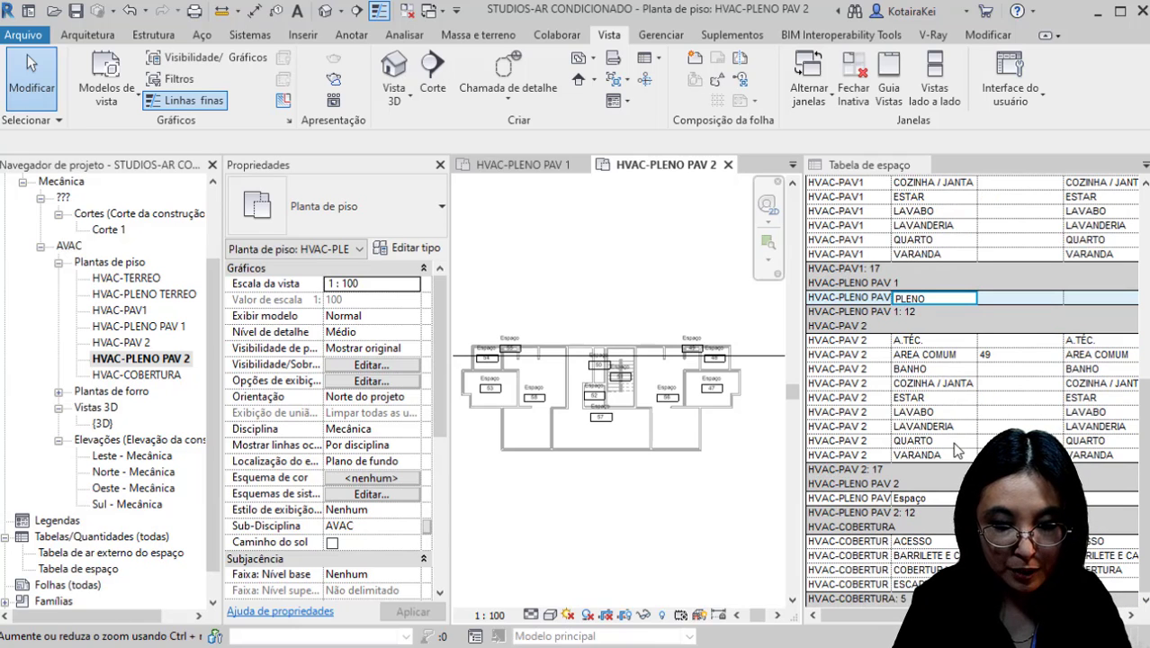
click(936, 500)
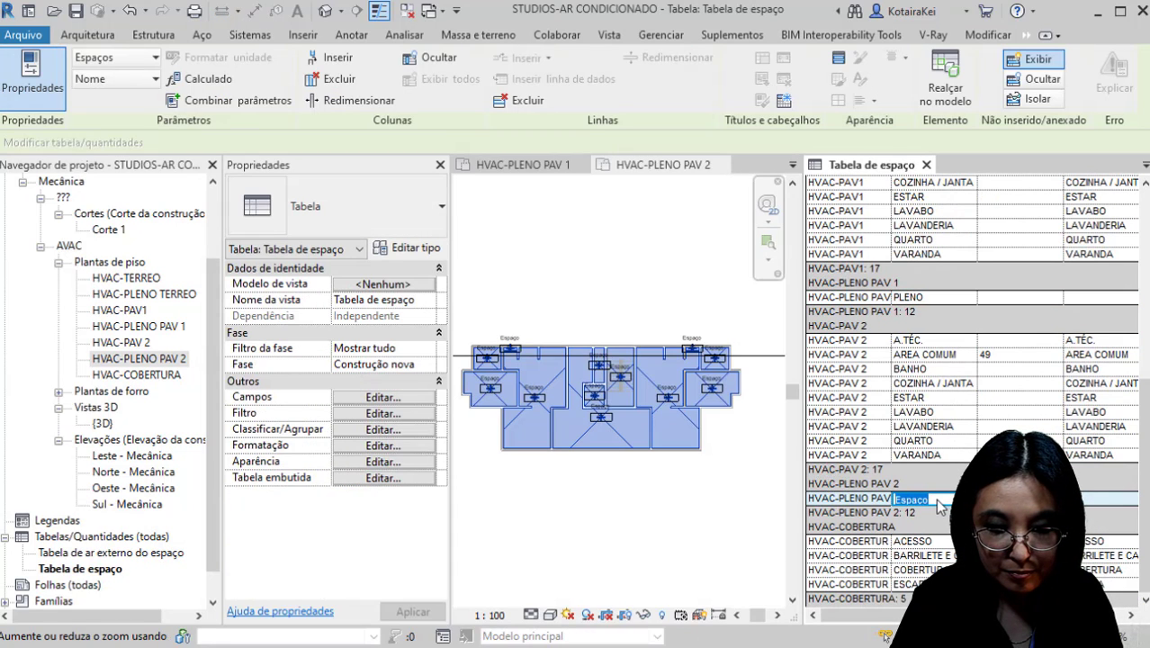
text(PLEN)
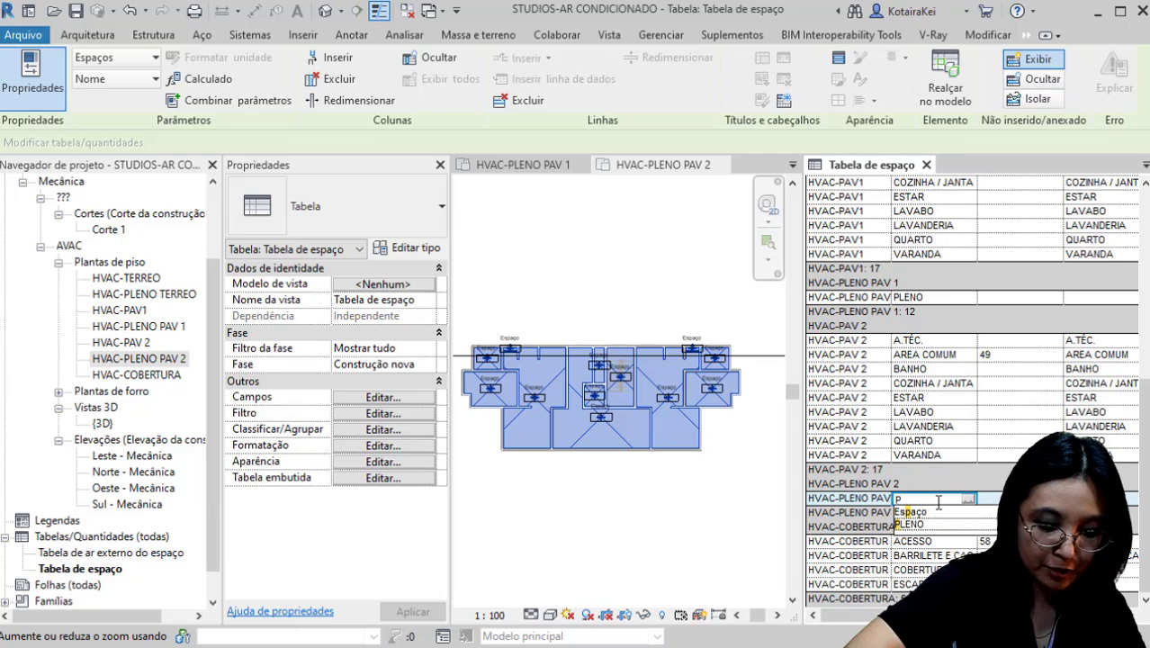
text(O)
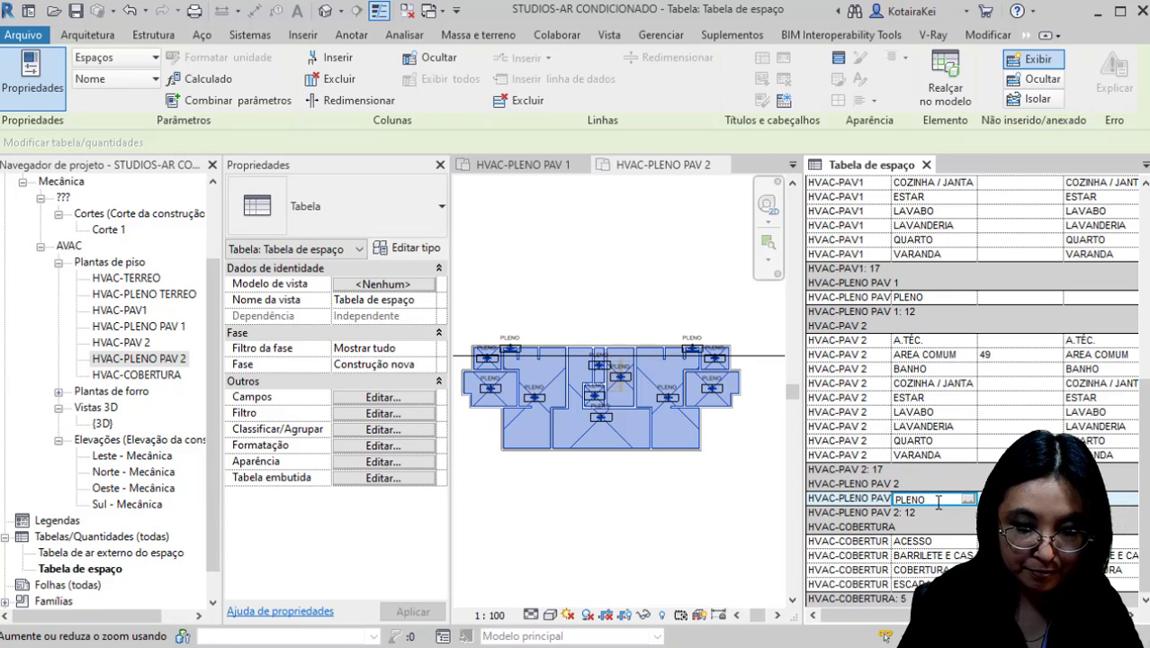
Step: Close the HVAC-PLENO PAV 2 and HVAC-PLENO PAV 1 plans, keeping only the space schedule open
click(689, 170)
click(582, 168)
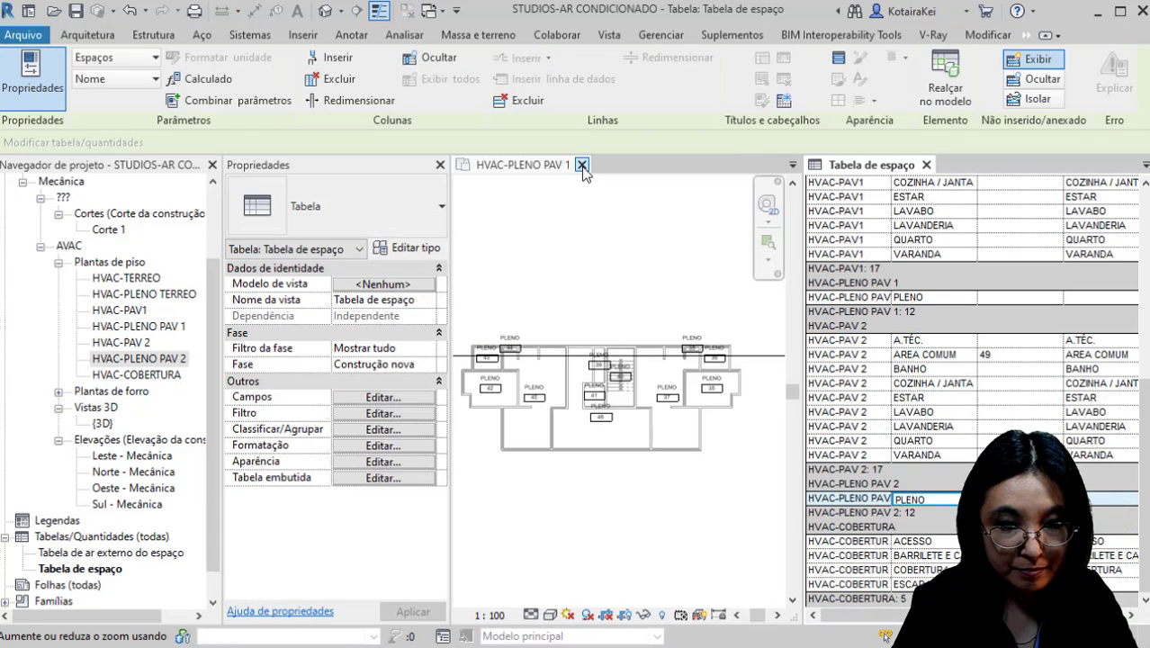
click(582, 167)
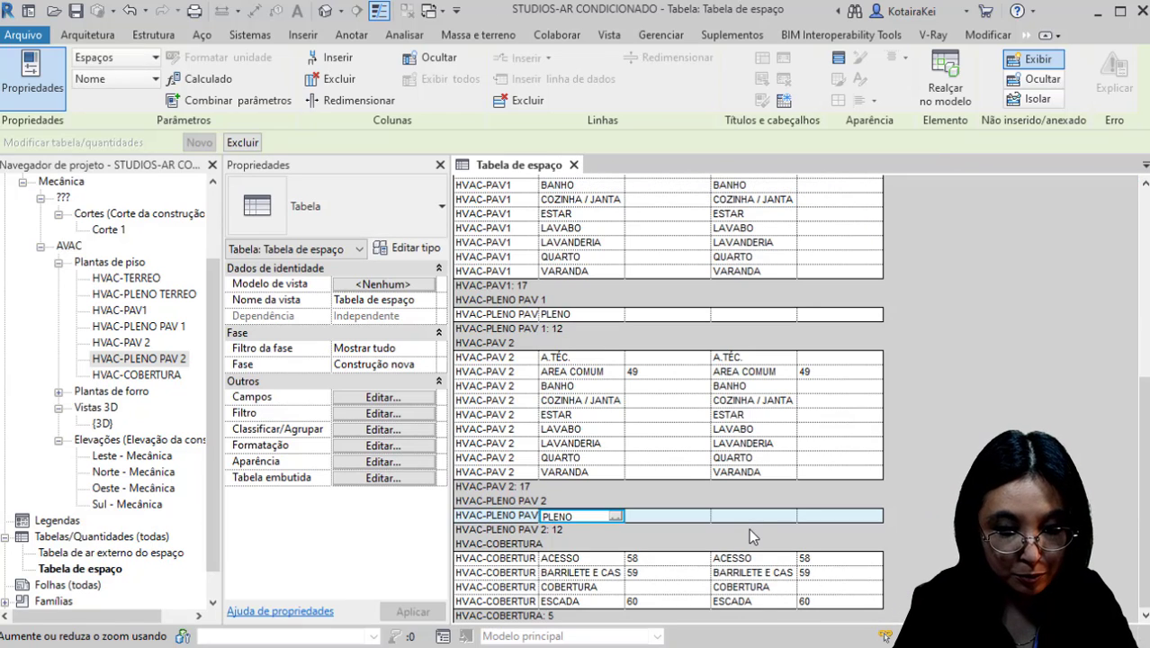
Step: Open the HVAC-TERREO floor plan and tile it beside the space schedule
click(586, 520)
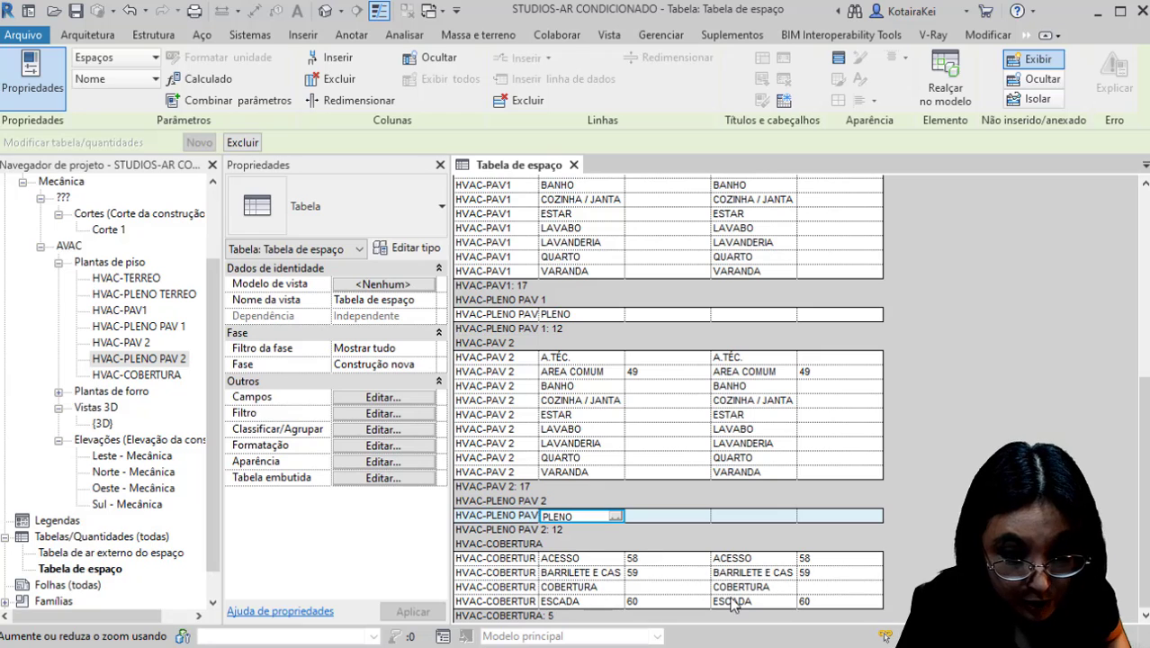
click(592, 559)
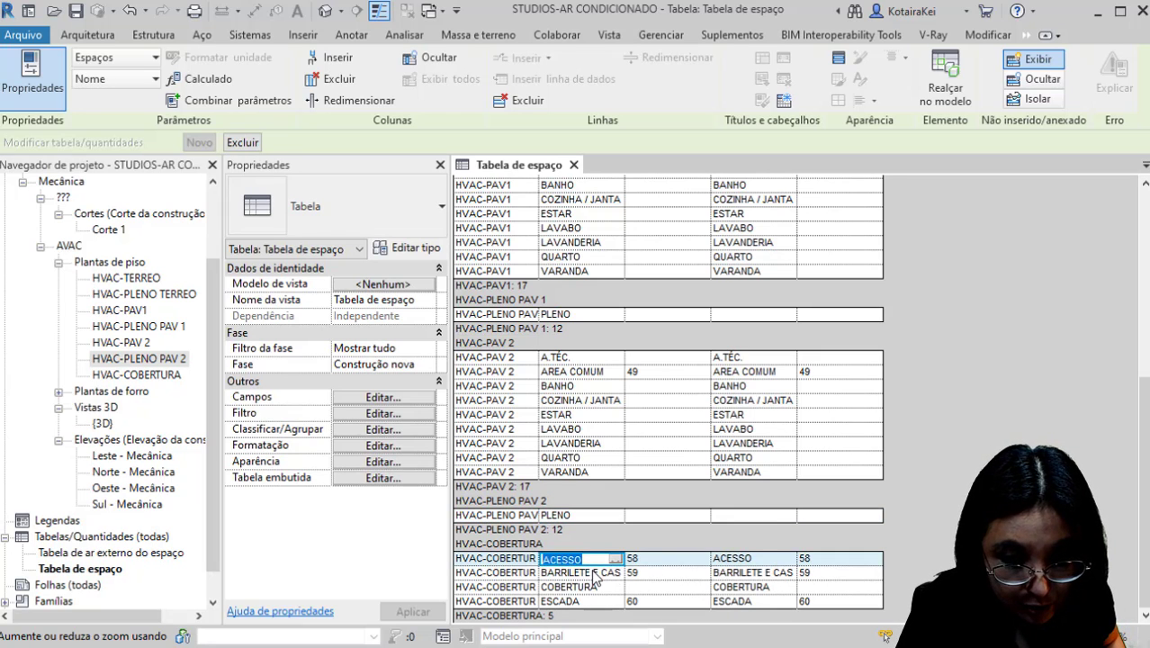
click(596, 573)
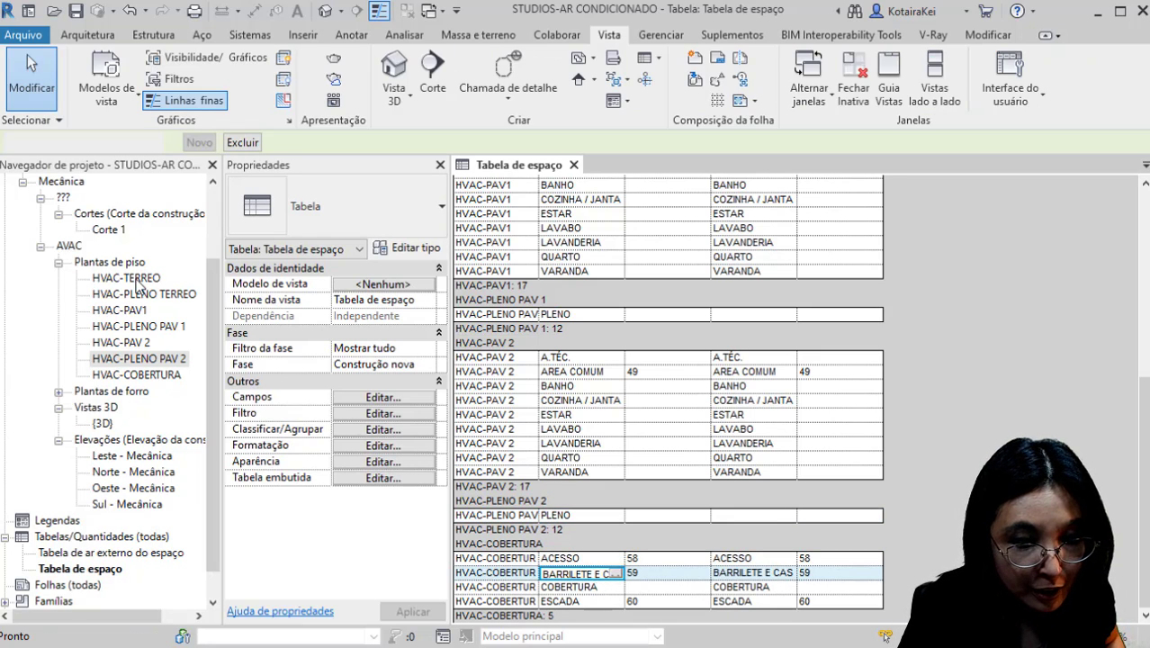
scroll(572, 402, up, 4)
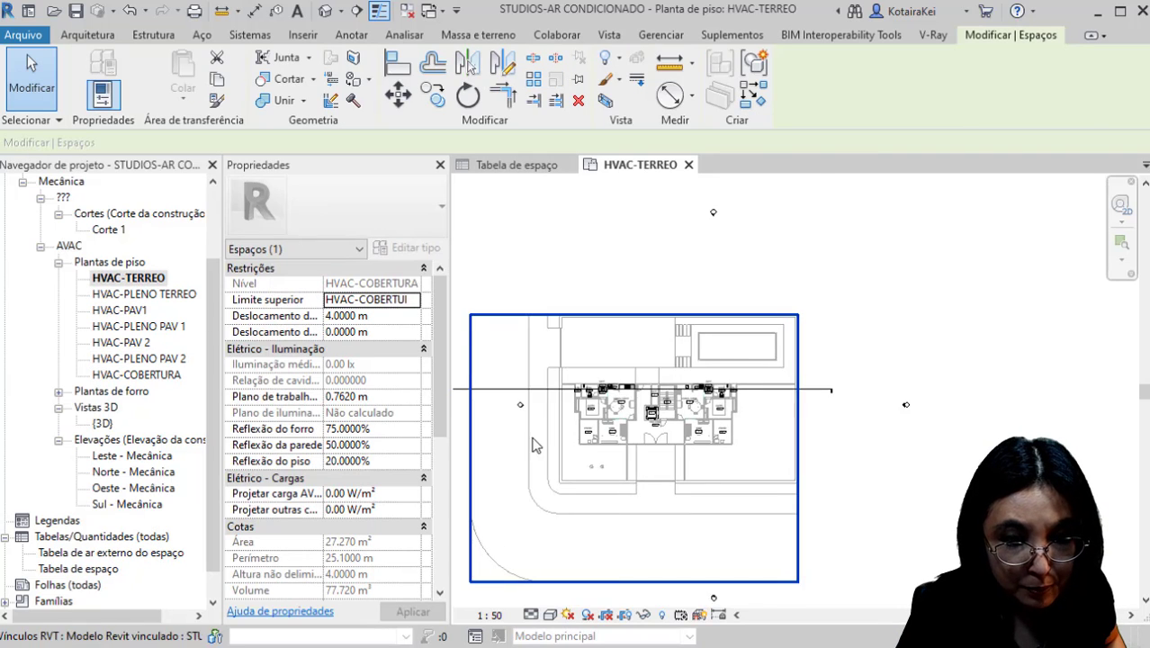
click(499, 165)
key(w)
key(t)
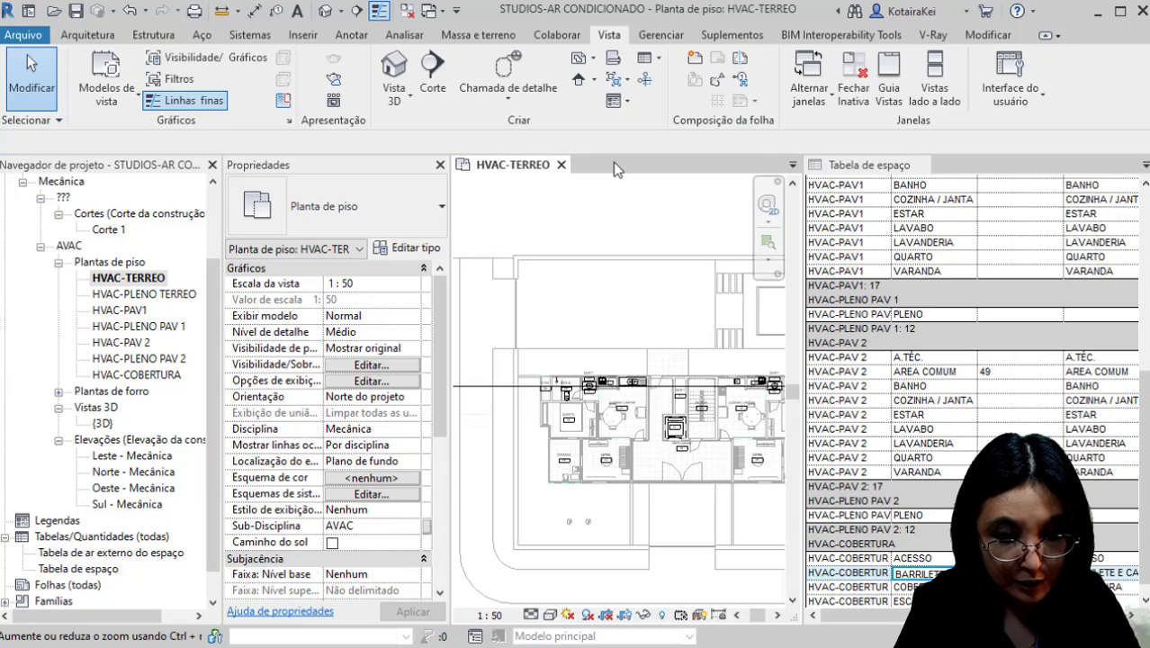
Step: Check the HVAC-TERREO schedule rows from A.TÉC. to VARANDA against the spaces highlighted in the ground-floor plan
scroll(498, 466, up, 5)
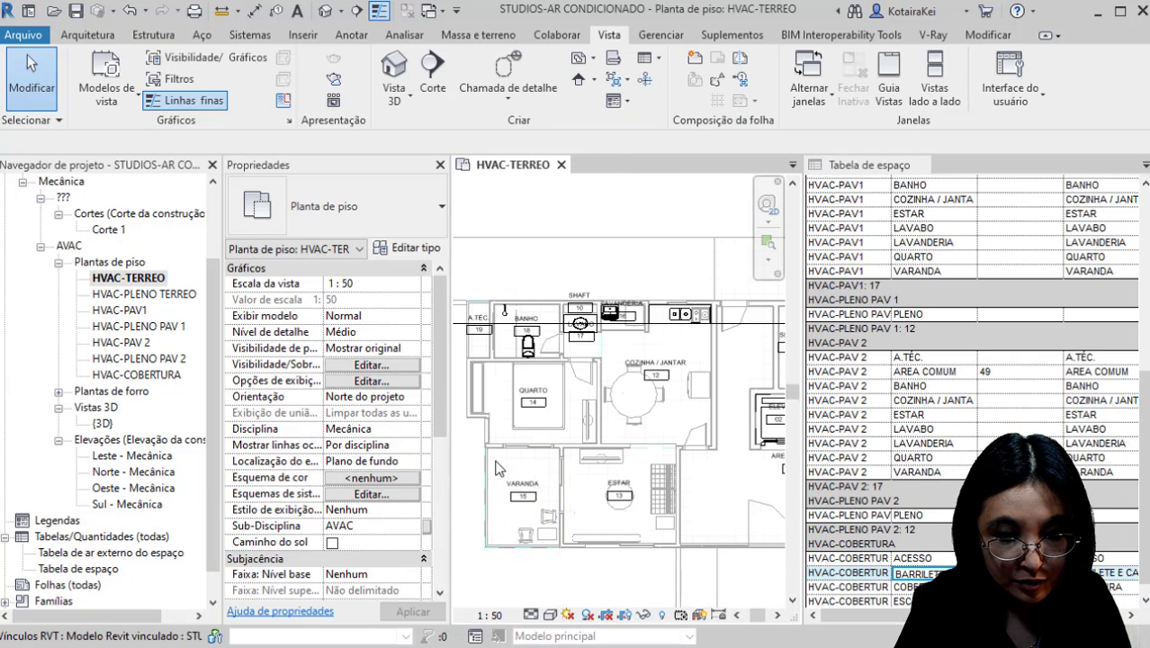
scroll(917, 407, up, 3)
scroll(917, 407, up, 5)
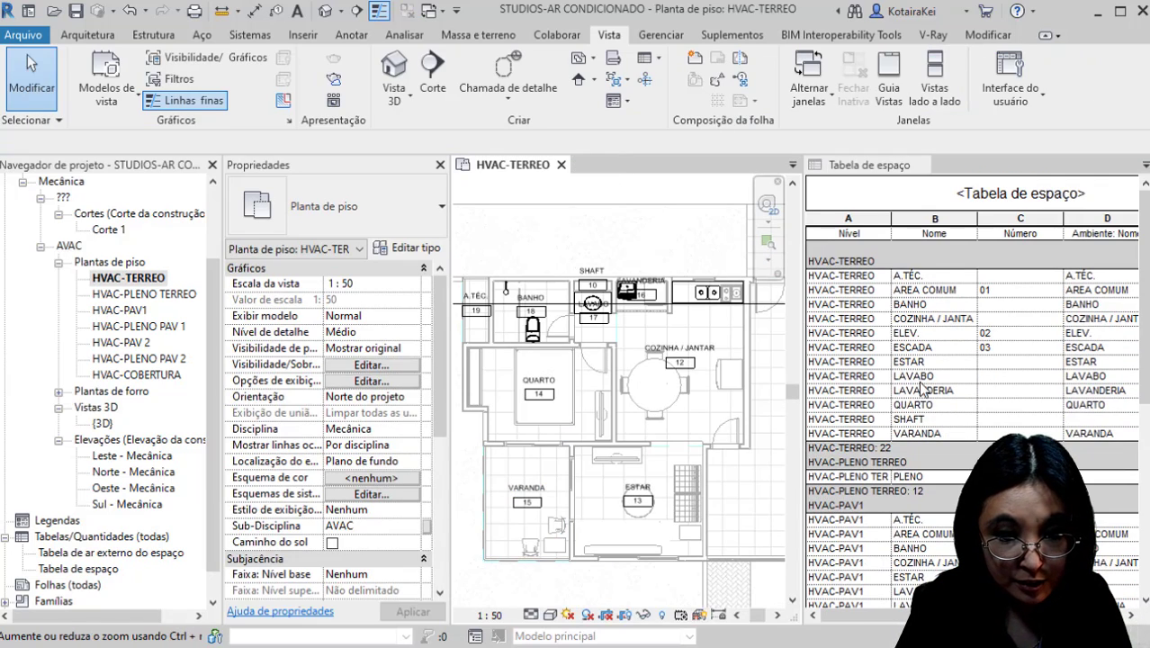
click(943, 277)
click(936, 290)
click(931, 320)
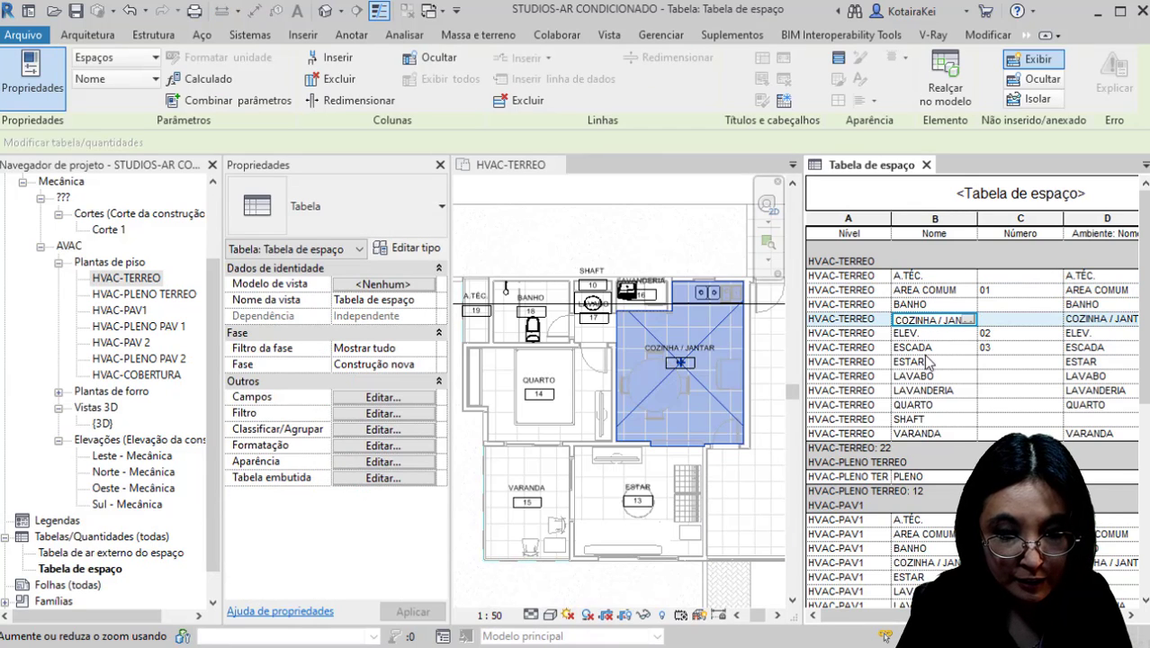
click(627, 402)
scroll(585, 394, down, 2)
ctrl+click(758, 377)
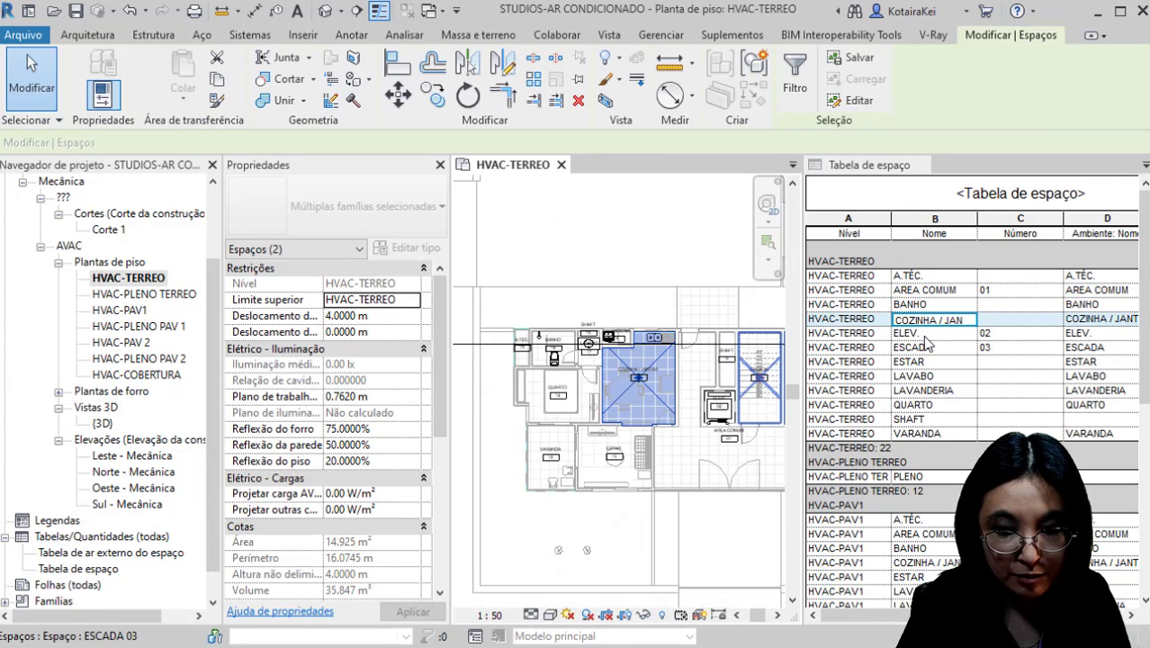
click(931, 376)
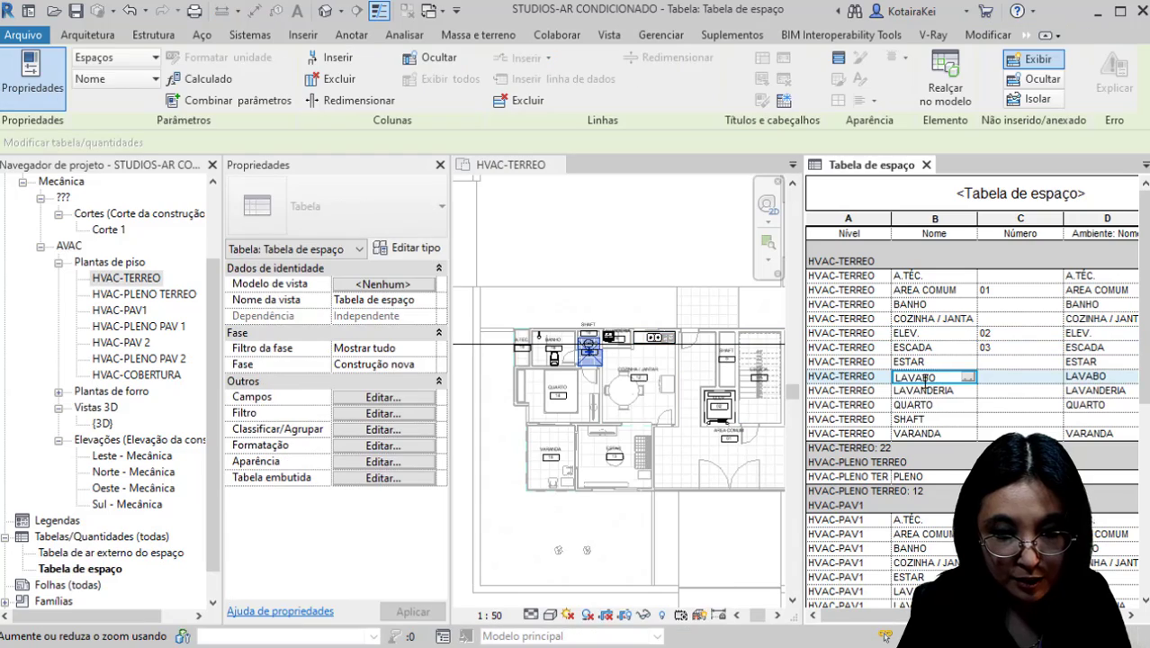
click(931, 432)
click(689, 376)
scroll(655, 349, down, 3)
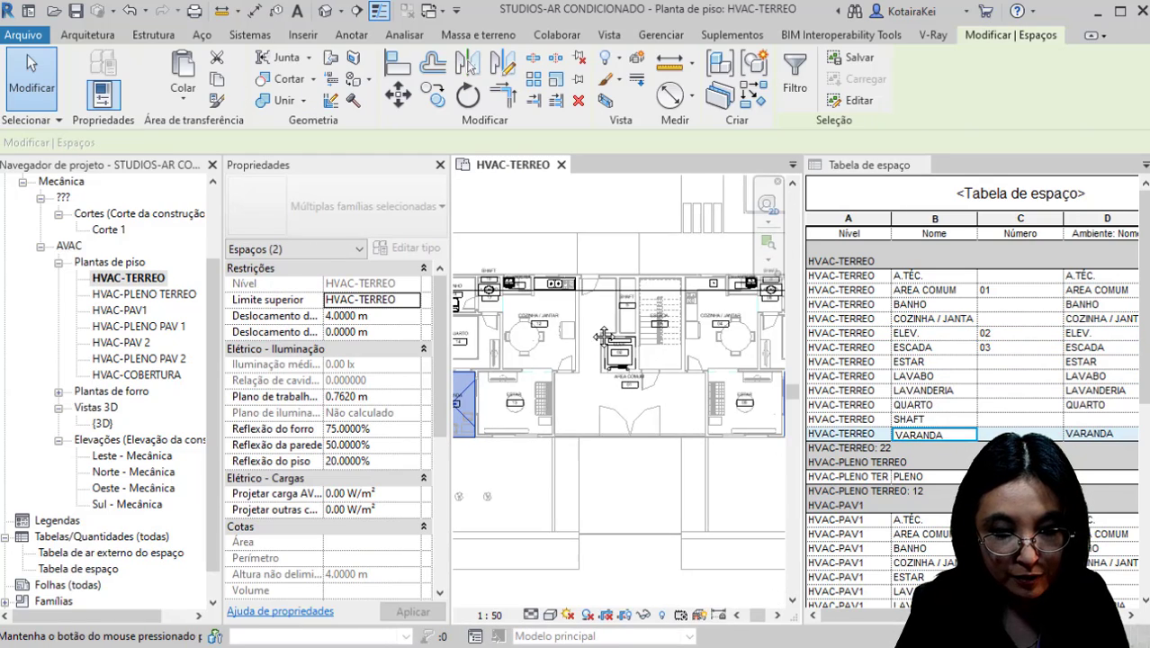
Step: Open the HVAC-PAV1 plan and check each of its schedule rows, A.TÉC. to VARANDA, against the highlighted spaces
scroll(938, 394, down, 8)
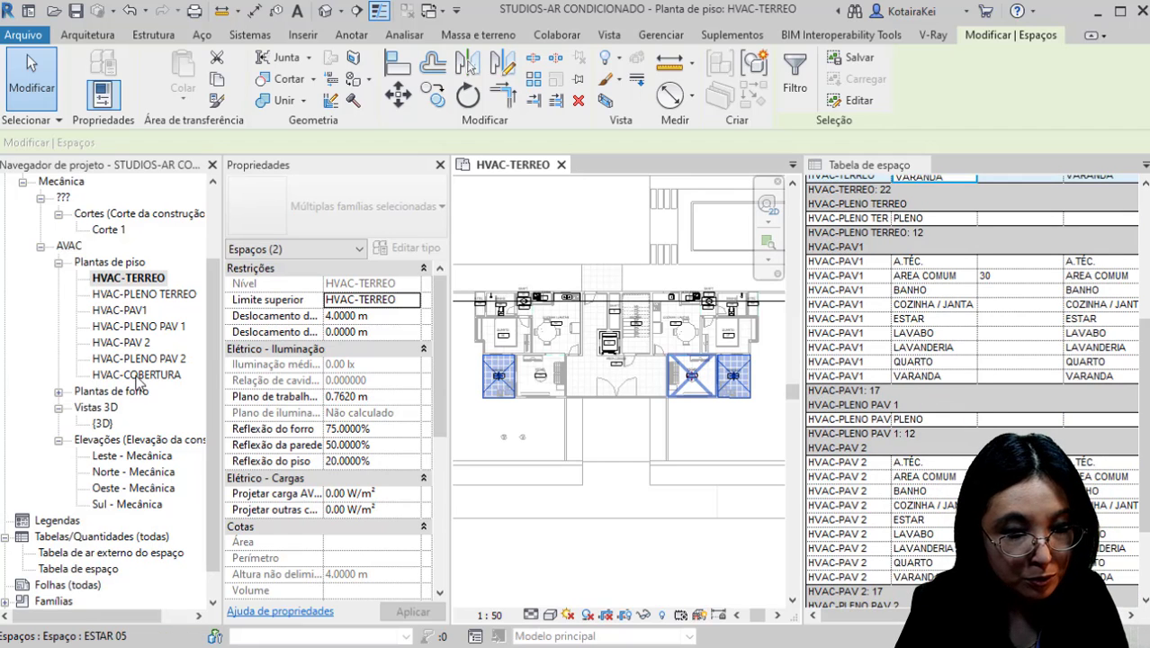
double_click(124, 310)
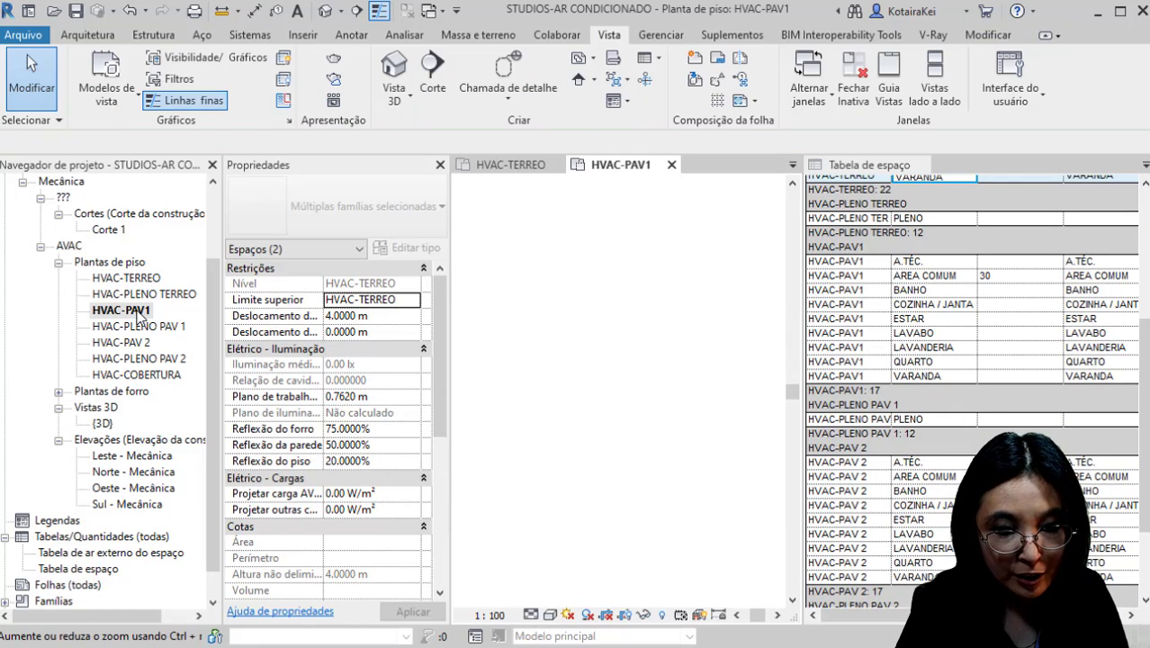
scroll(621, 396, up, 2)
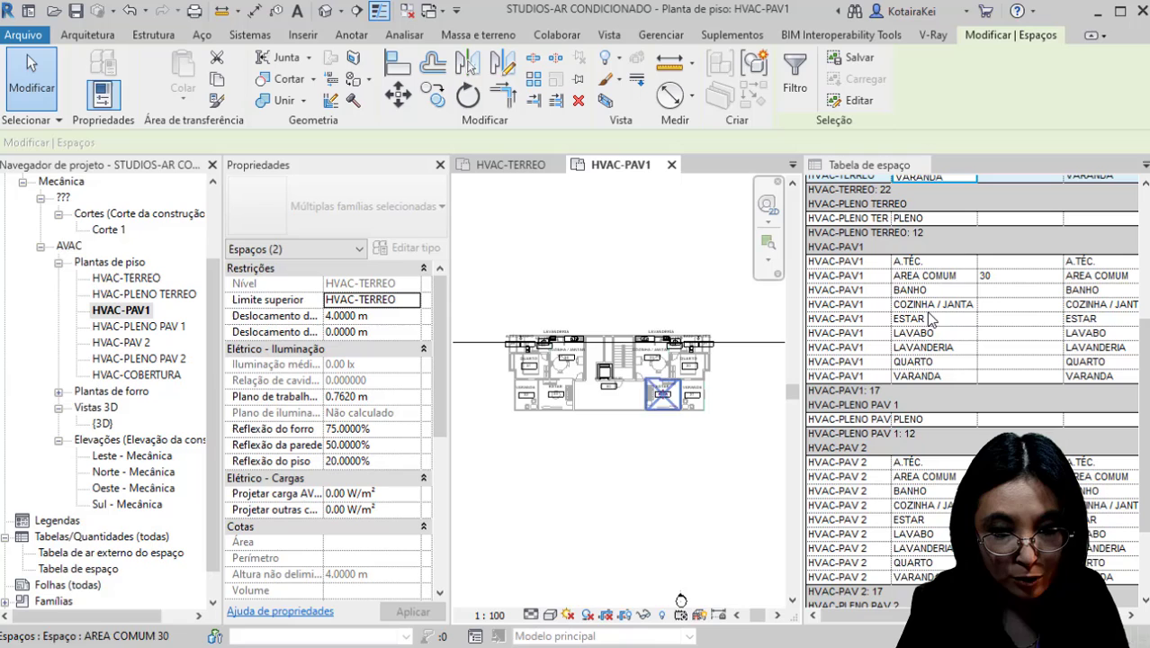
click(952, 266)
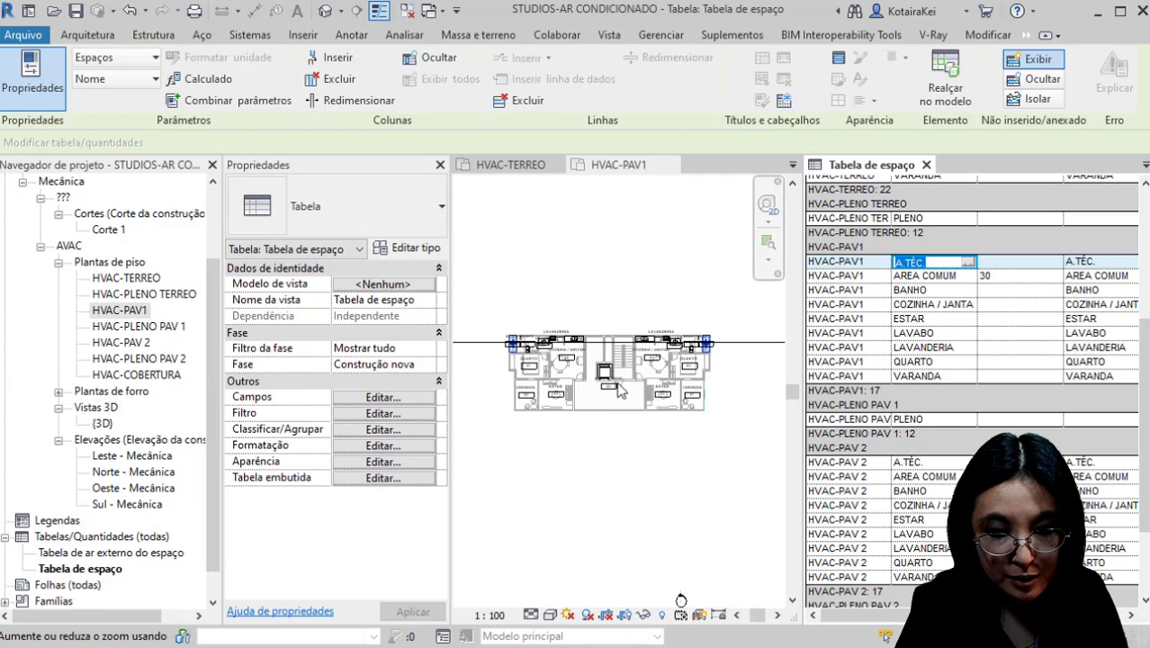
click(948, 277)
click(941, 290)
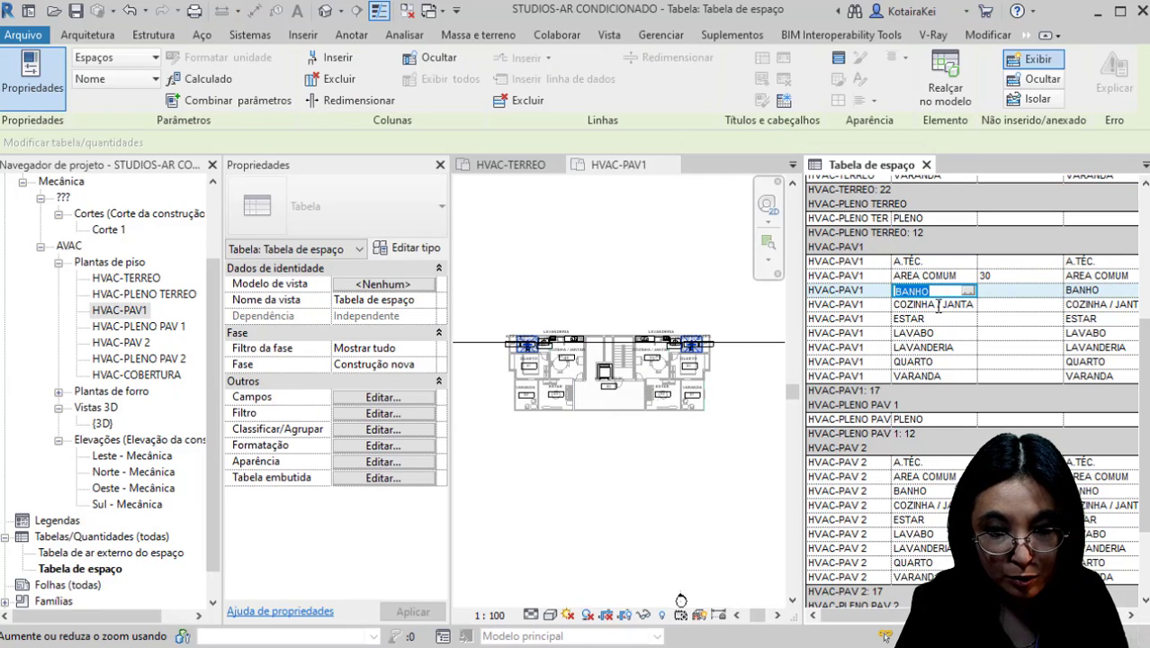
click(937, 304)
click(937, 320)
click(940, 334)
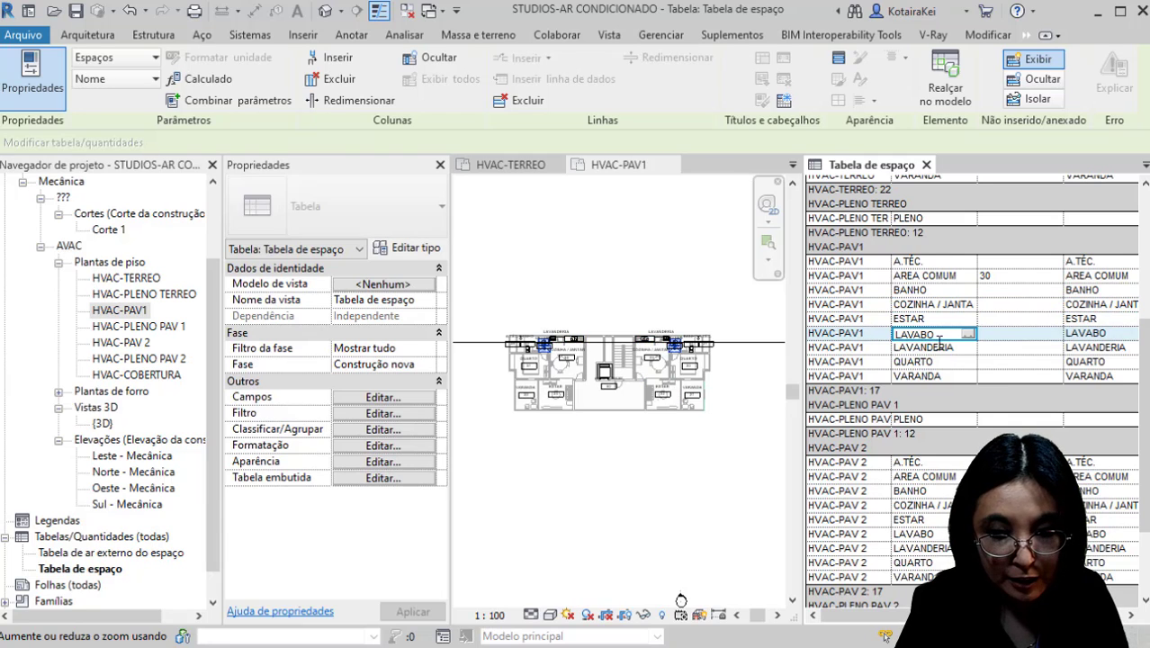
click(945, 349)
click(941, 362)
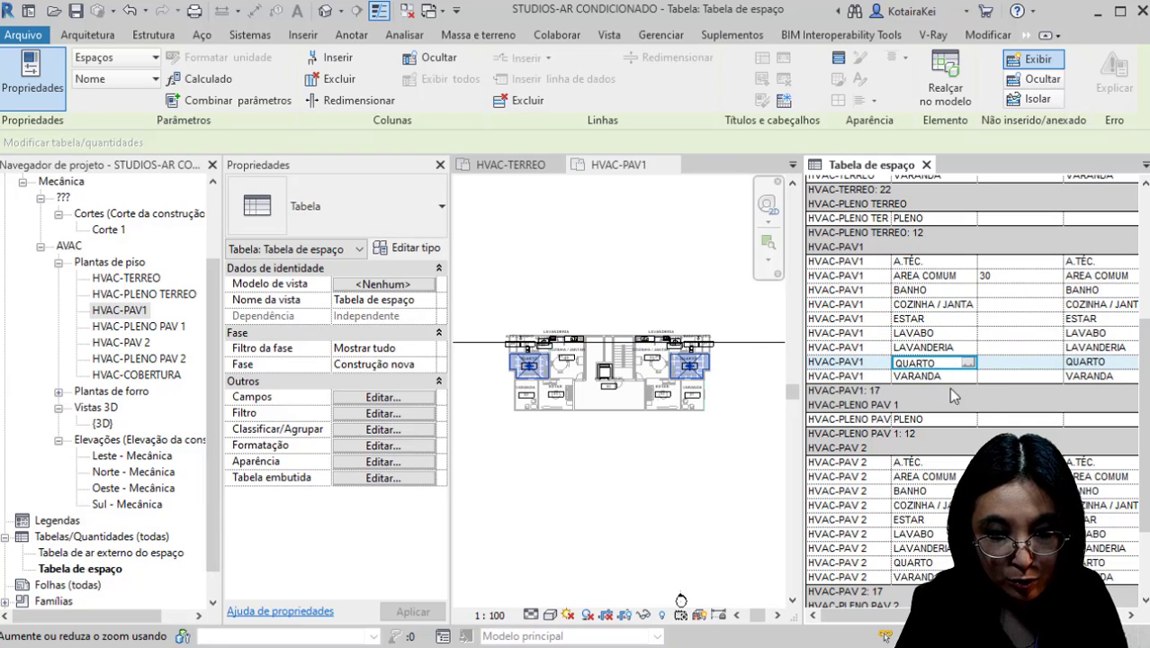
click(954, 380)
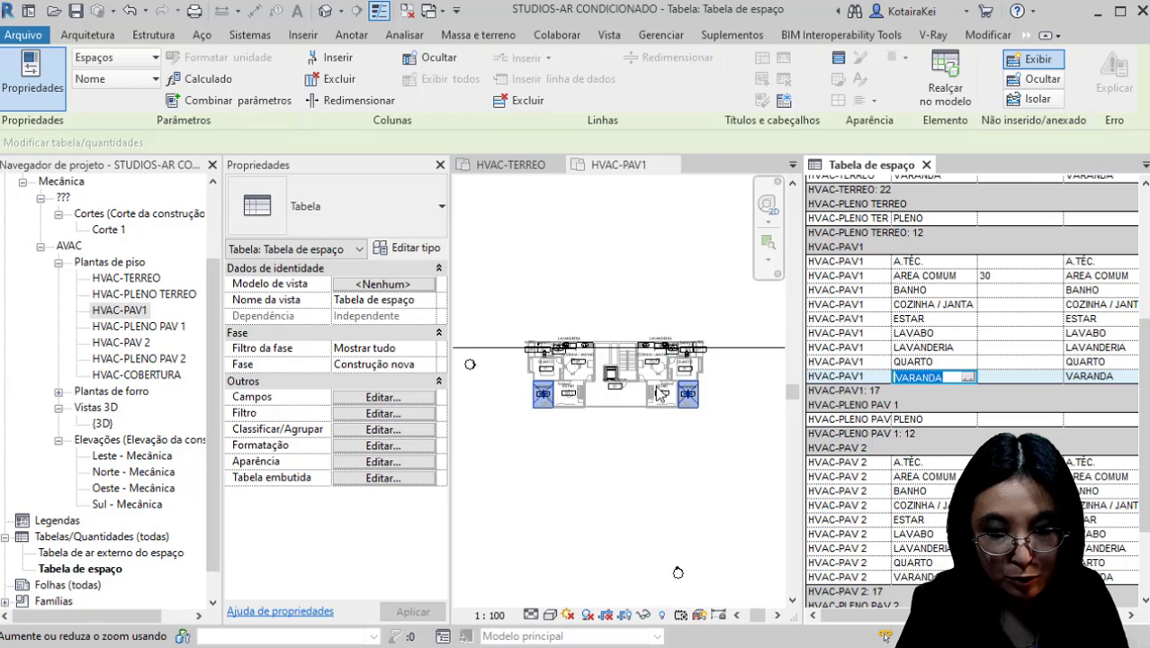
Step: Open the HVAC-PAV 2 plan and check each of its schedule rows, A.TÉC. to VARANDA, against the highlighted spaces
scroll(884, 396, down, 1)
scroll(885, 396, down, 2)
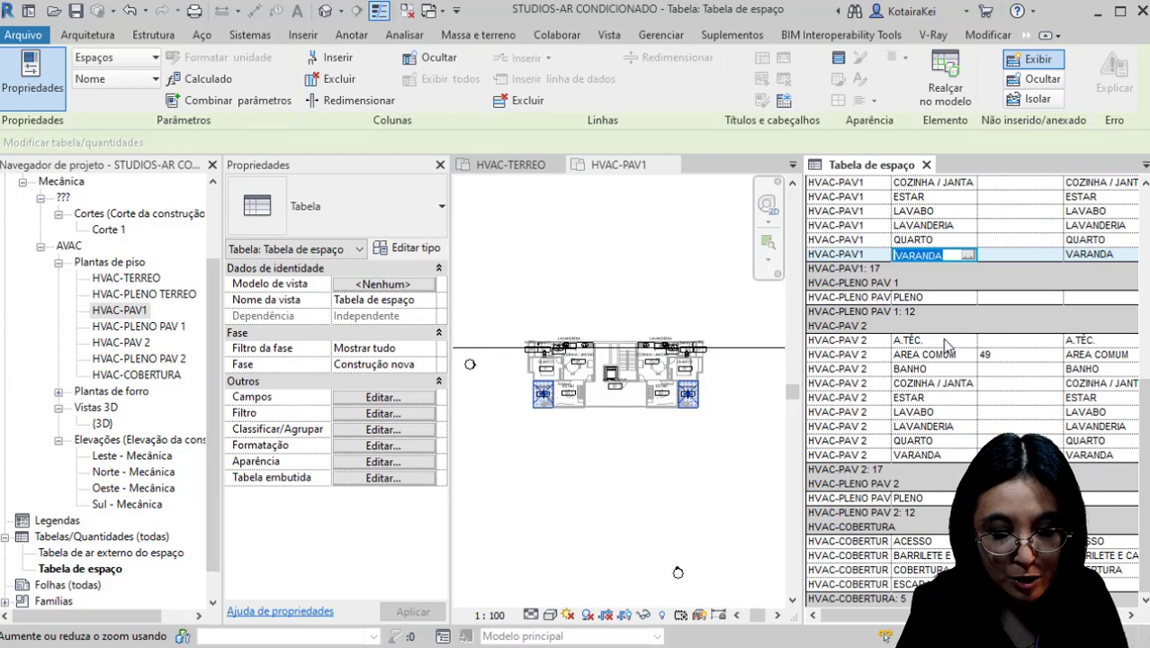
click(943, 340)
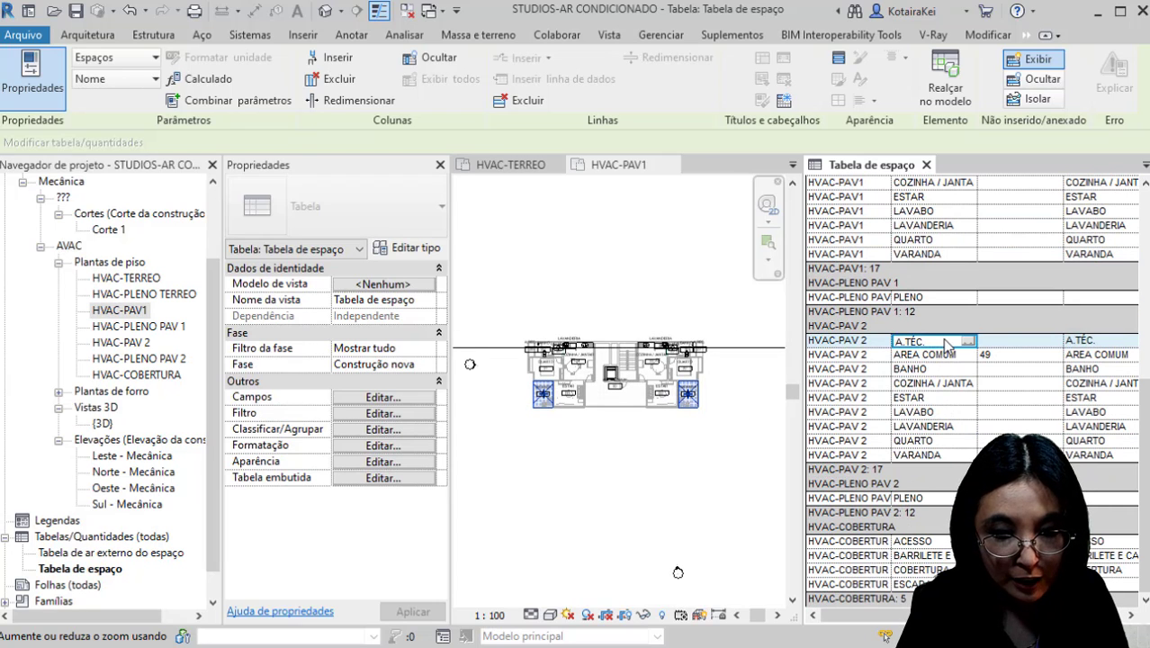
double_click(138, 345)
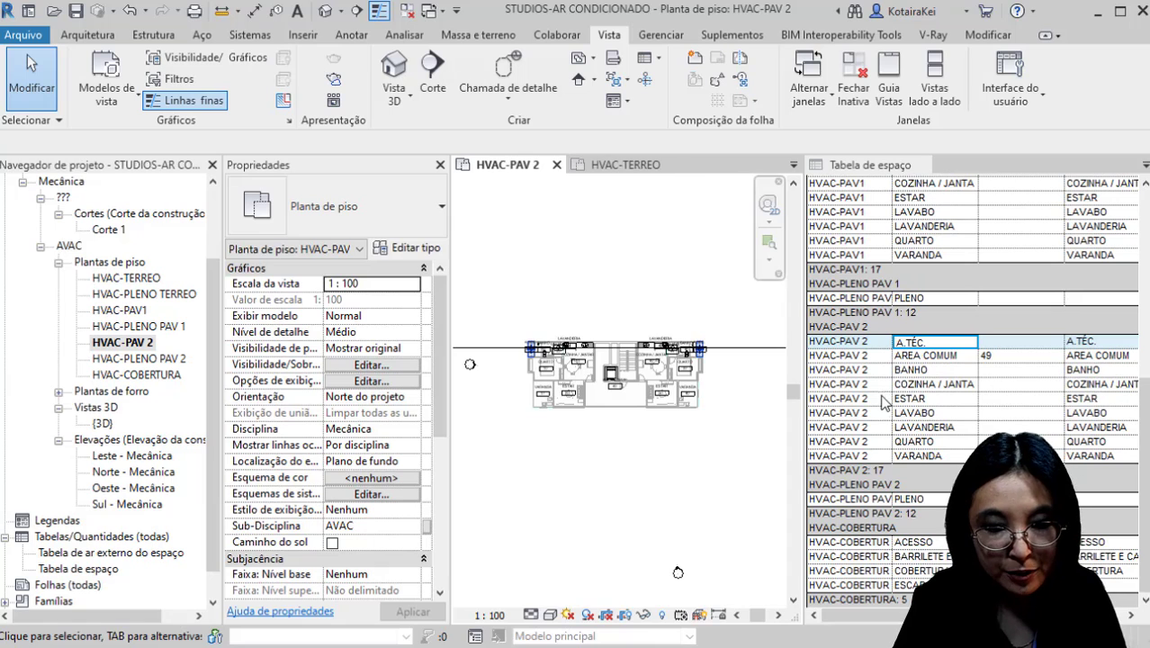
click(938, 359)
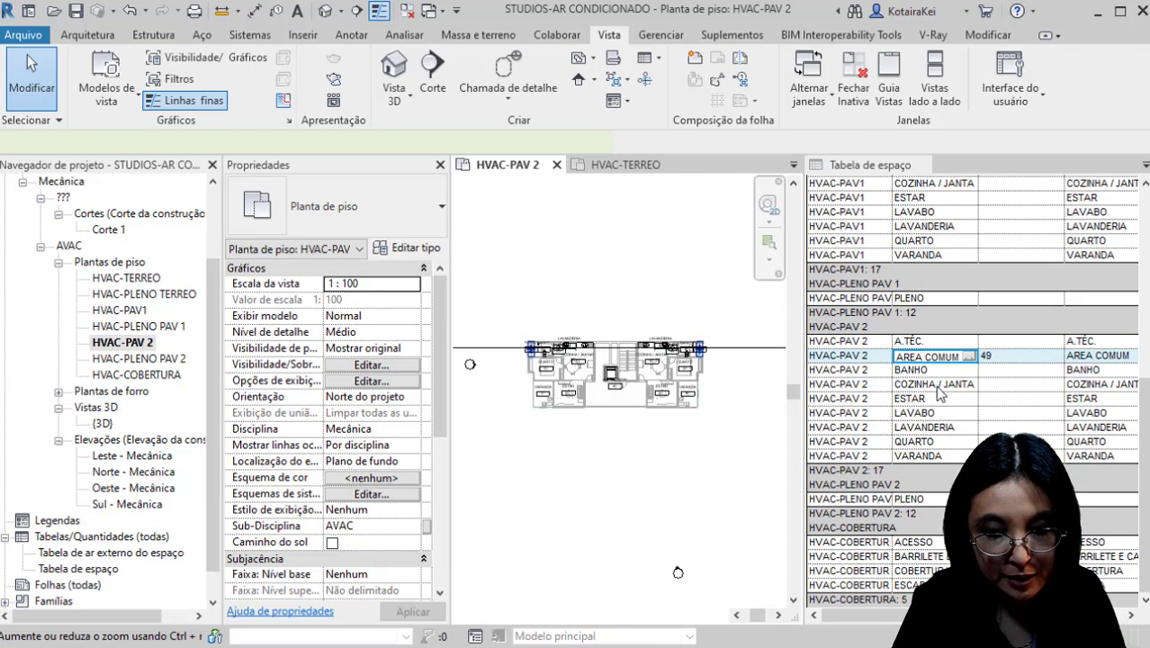
key(Down)
key(Down)
key(Down)
key(Down)
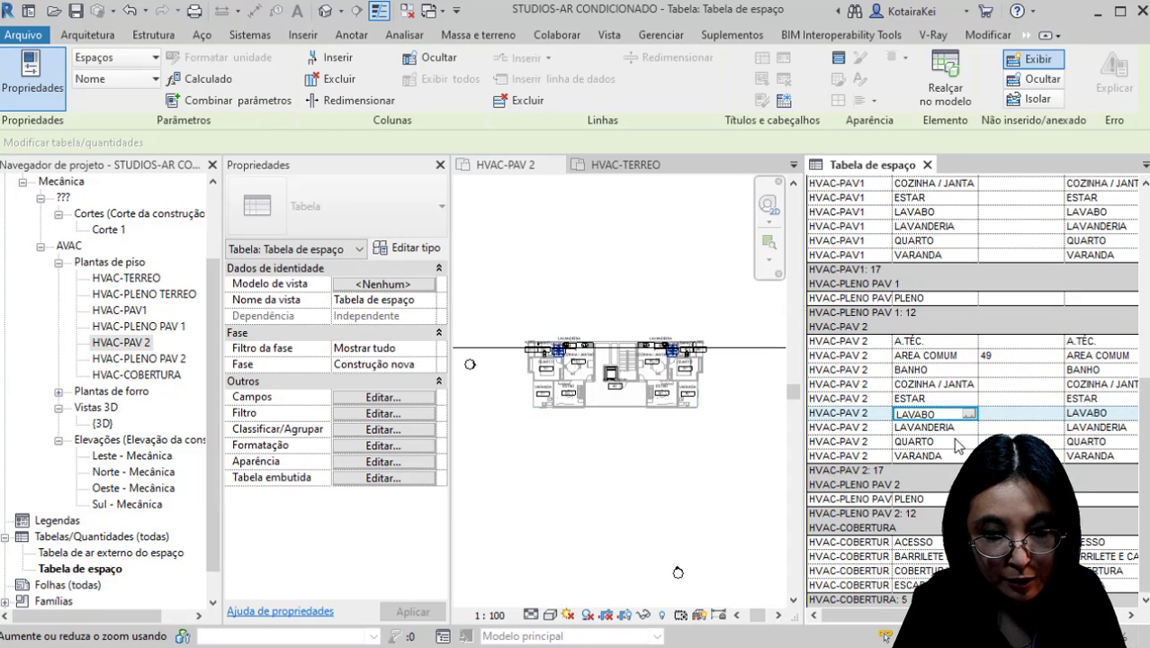
key(Down)
key(Down)
key(Down)
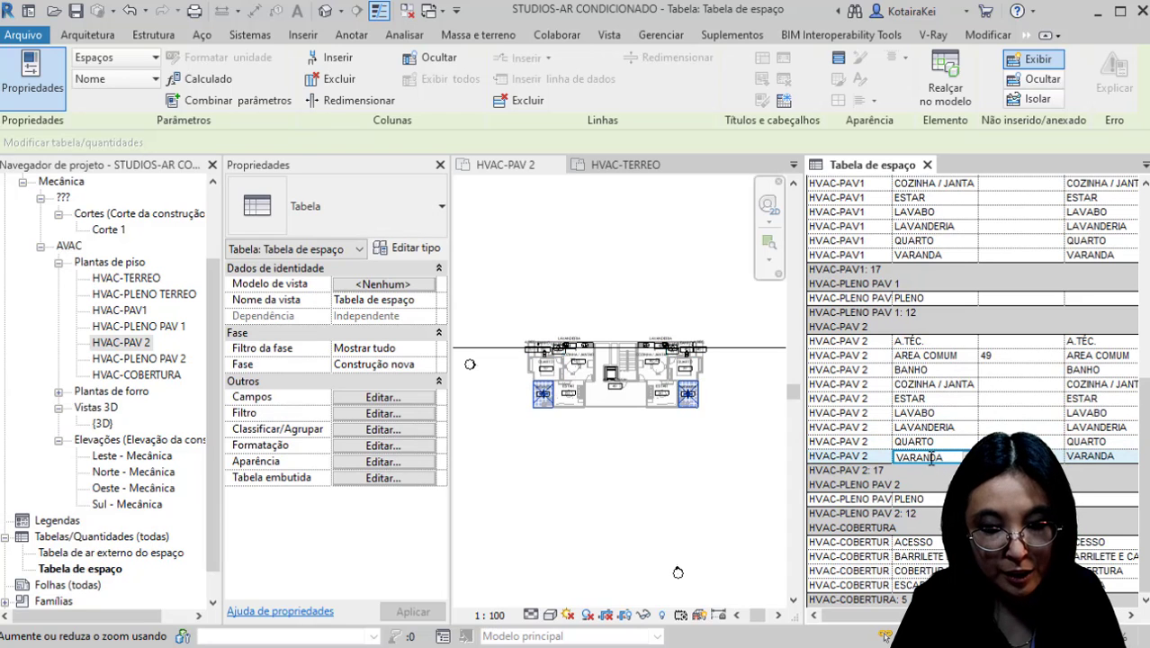
Step: Open the HVAC-COBERTURA plan beside the schedule and check its roof-level rows, including COBERTURA and ESCADA, against the plan
double_click(136, 374)
drag(1036, 162, 692, 164)
scroll(630, 403, up, 5)
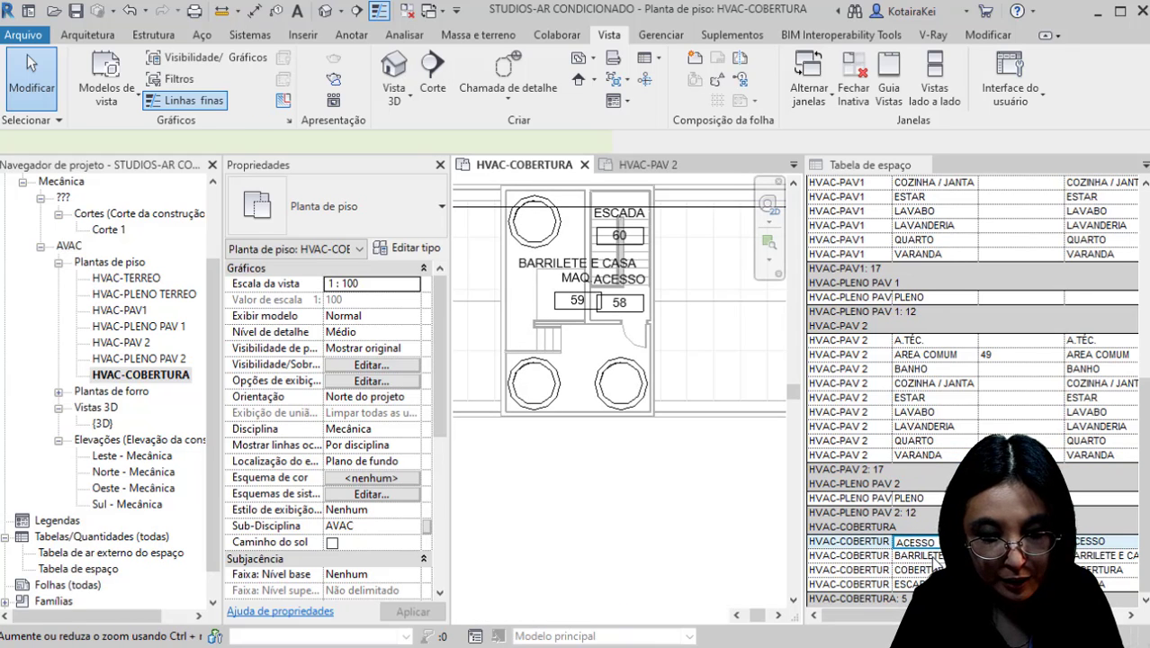
click(914, 584)
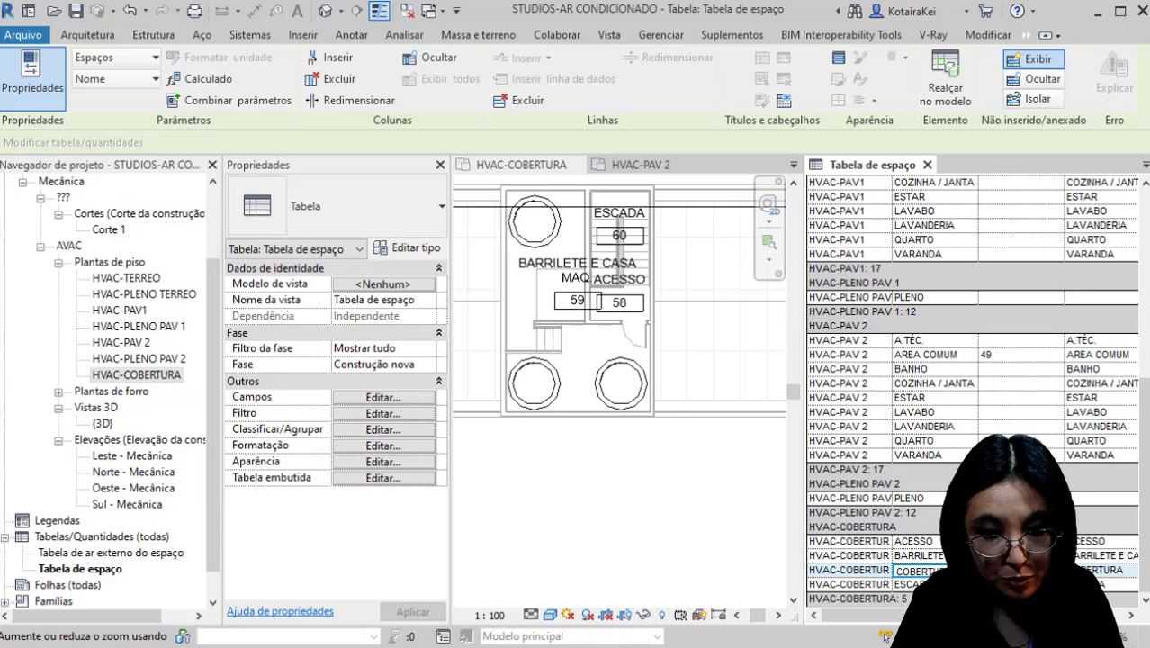
scroll(620, 450, down, 5)
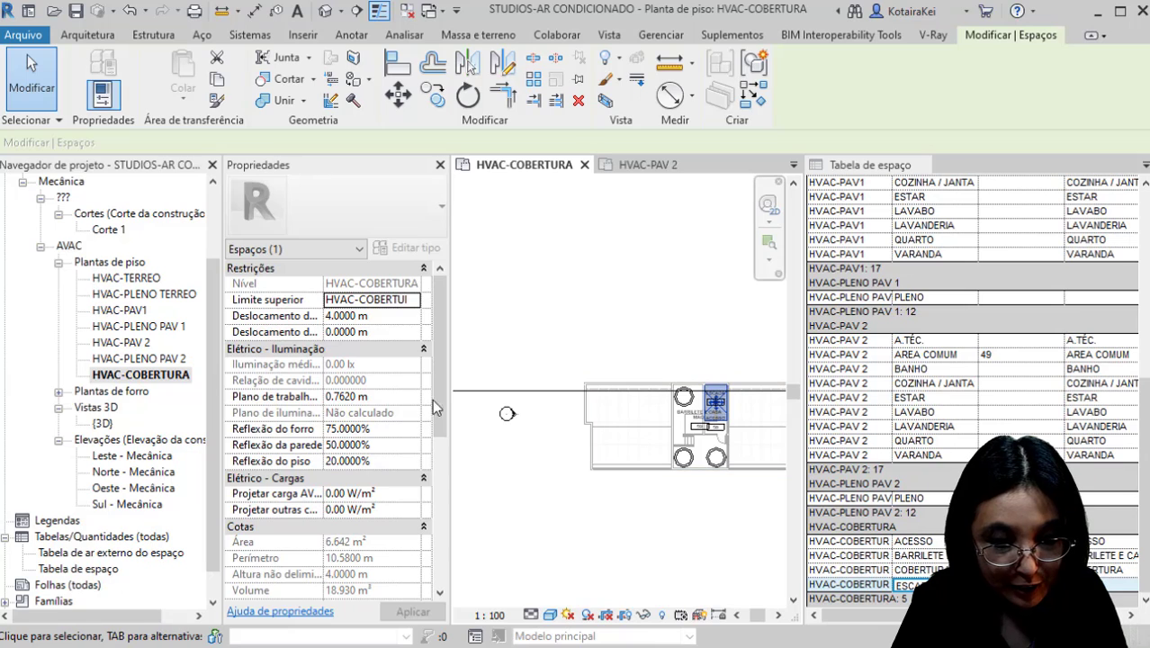
Step: Set the cut plane offset in the HVAC-COBERTURA plan's view range to 0.5 m
drag(432, 399, 434, 452)
click(496, 497)
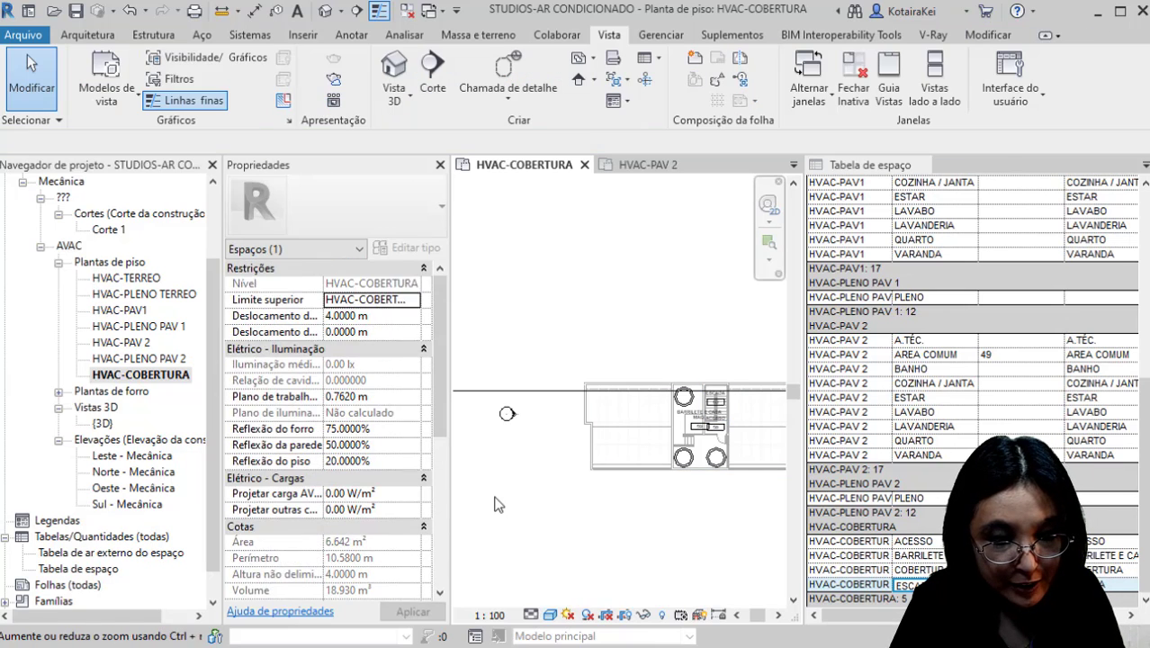
scroll(347, 459, down, 8)
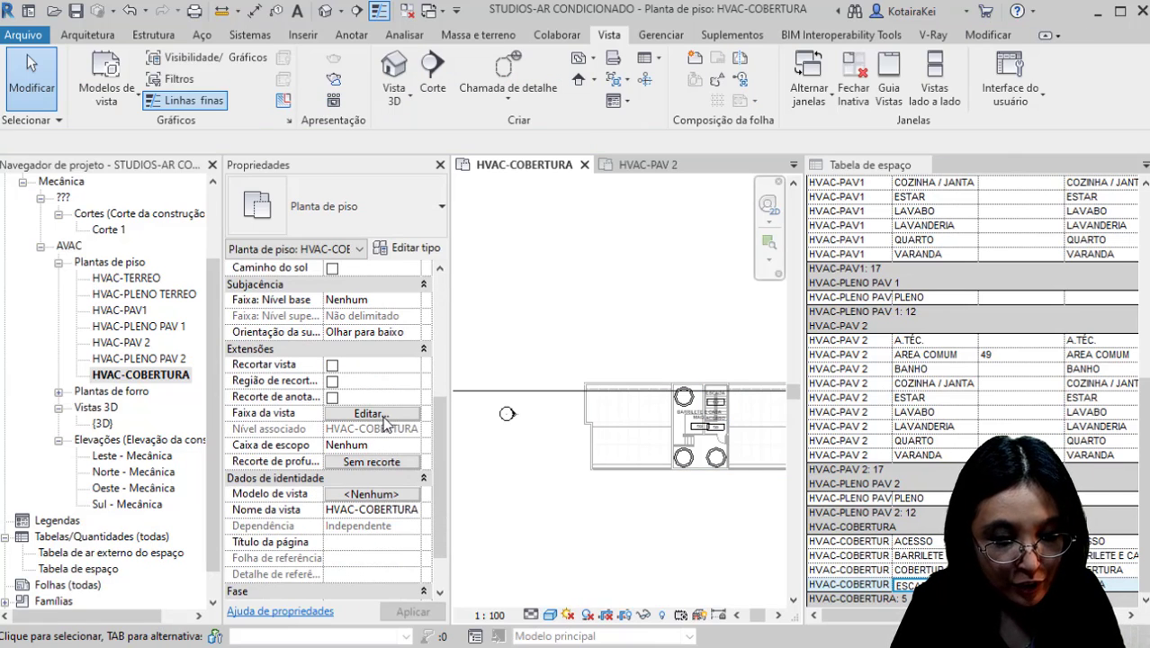
click(370, 413)
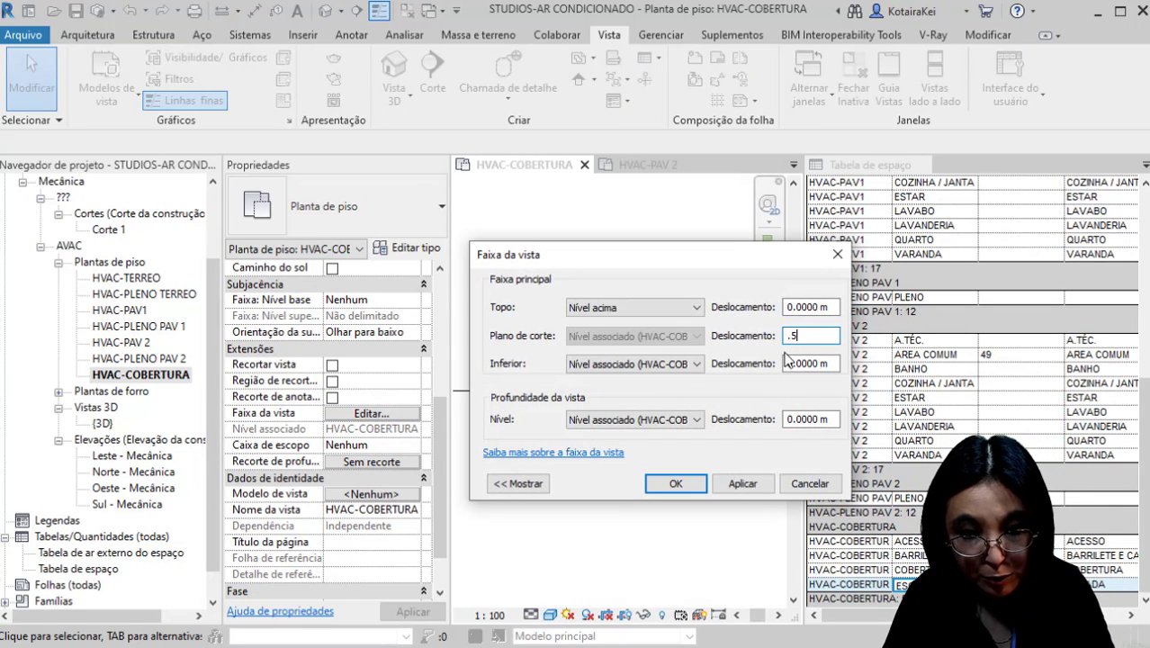
click(731, 484)
drag(704, 256, 541, 238)
click(513, 464)
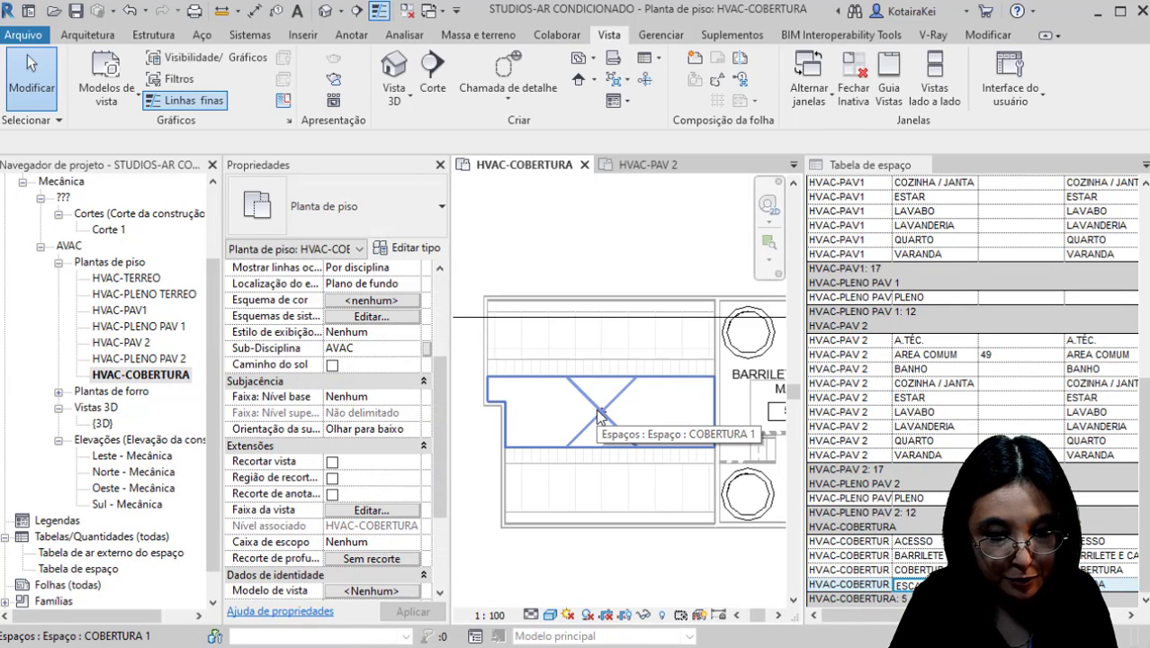
Step: Place horizontal space tags on the two COBERTURA spaces flanking the central core of the roof plan
scroll(558, 411, down, 2)
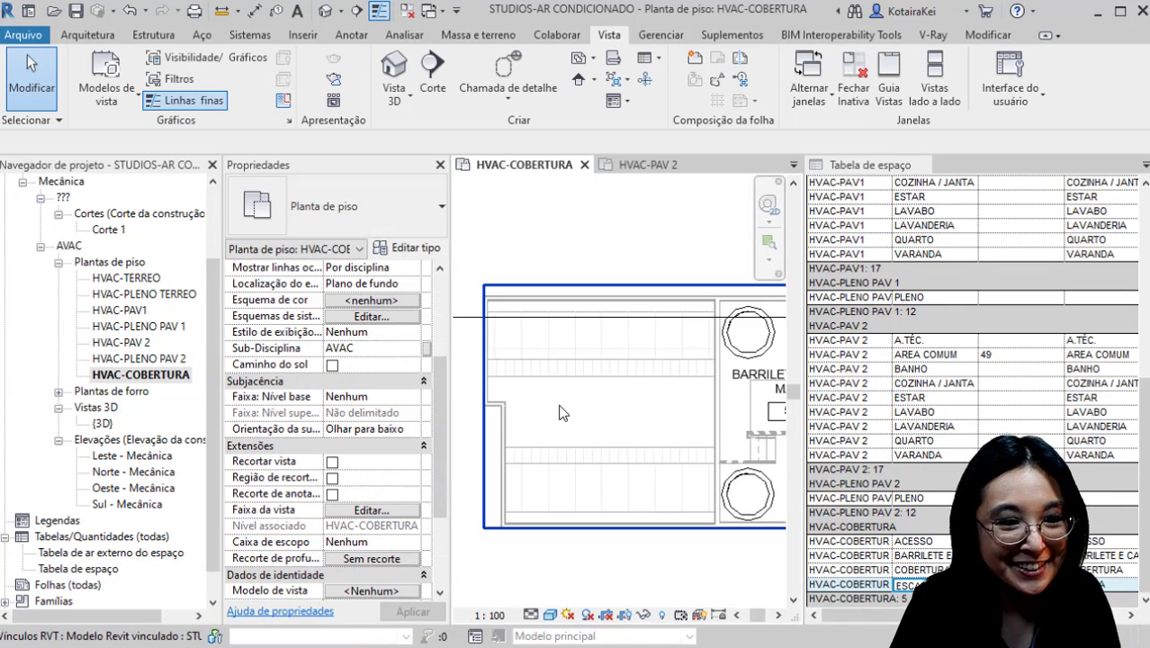
scroll(558, 413, down, 2)
middle_drag(559, 413, 526, 445)
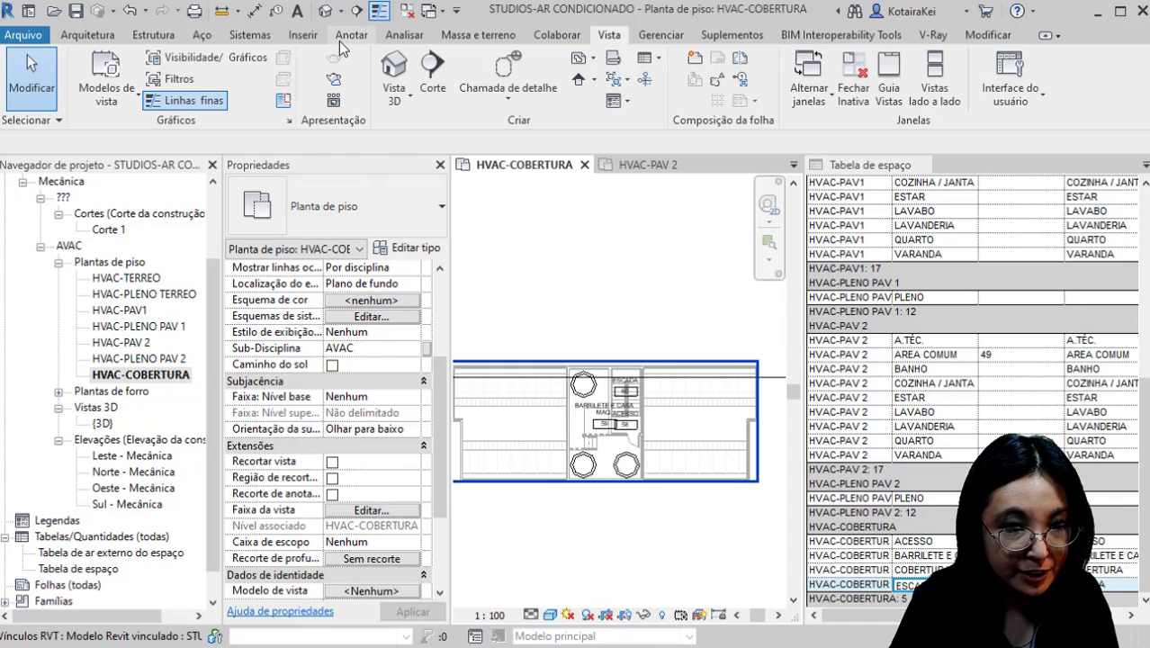
click(416, 36)
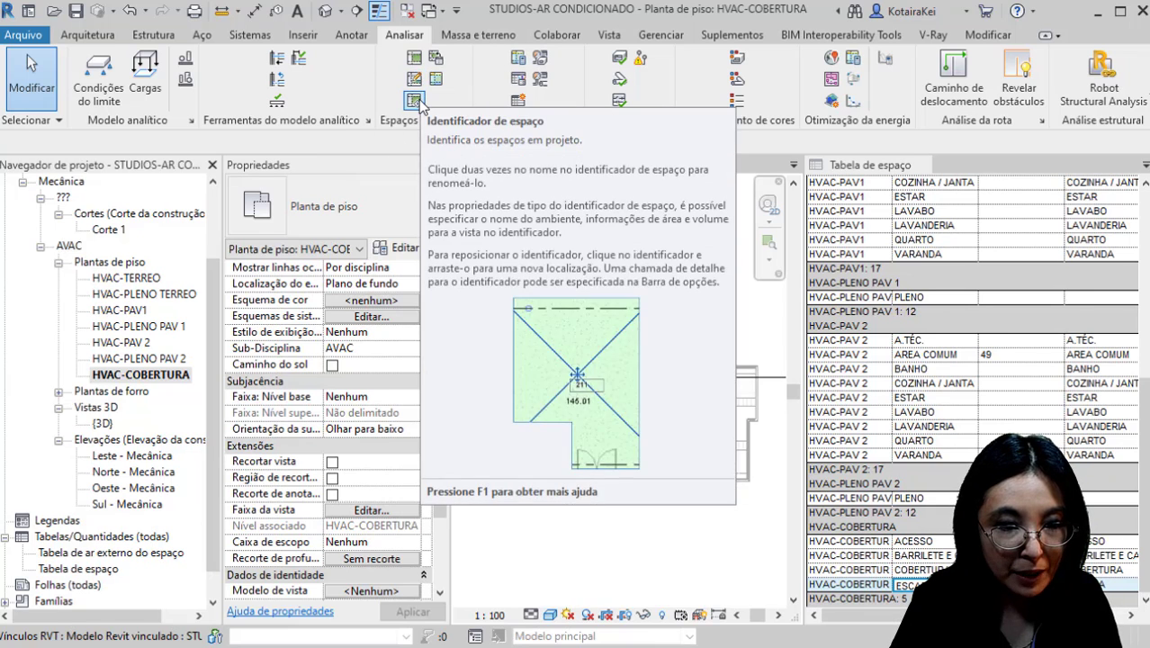
click(415, 100)
click(513, 423)
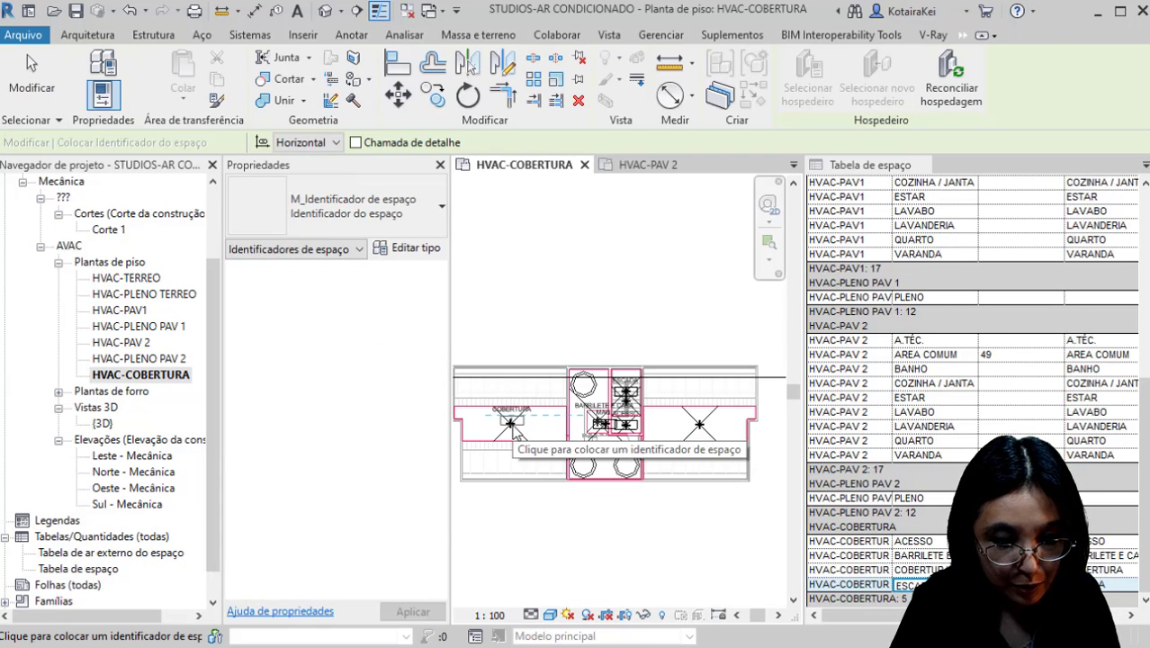
click(701, 430)
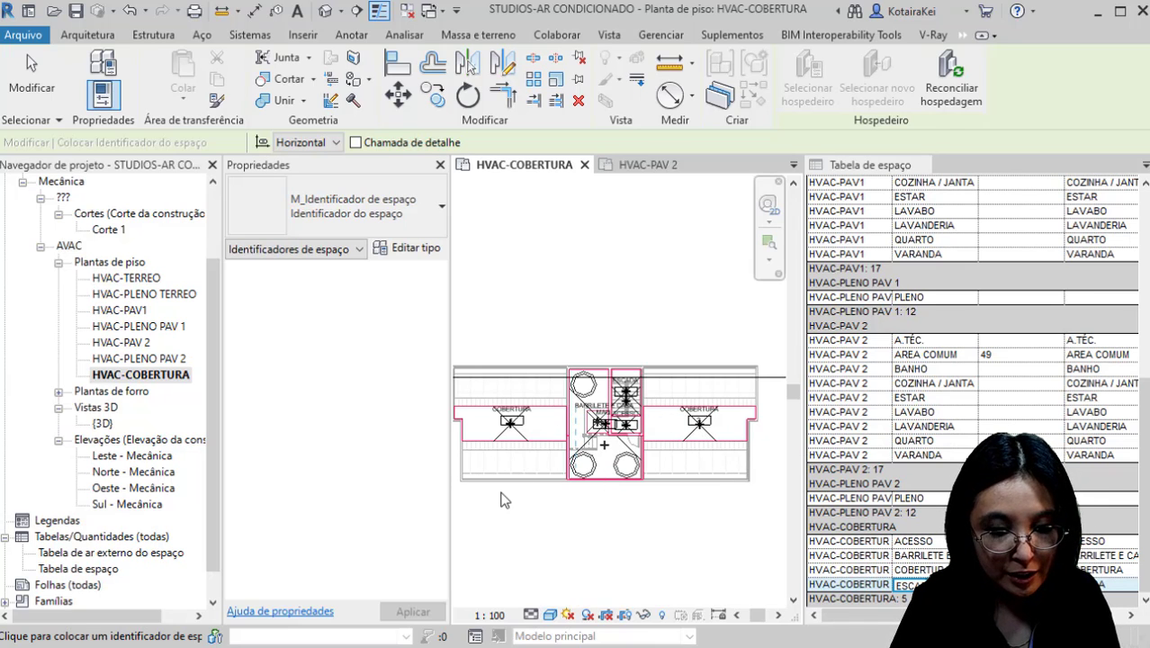
scroll(504, 500, up, 2)
scroll(493, 450, up, 2)
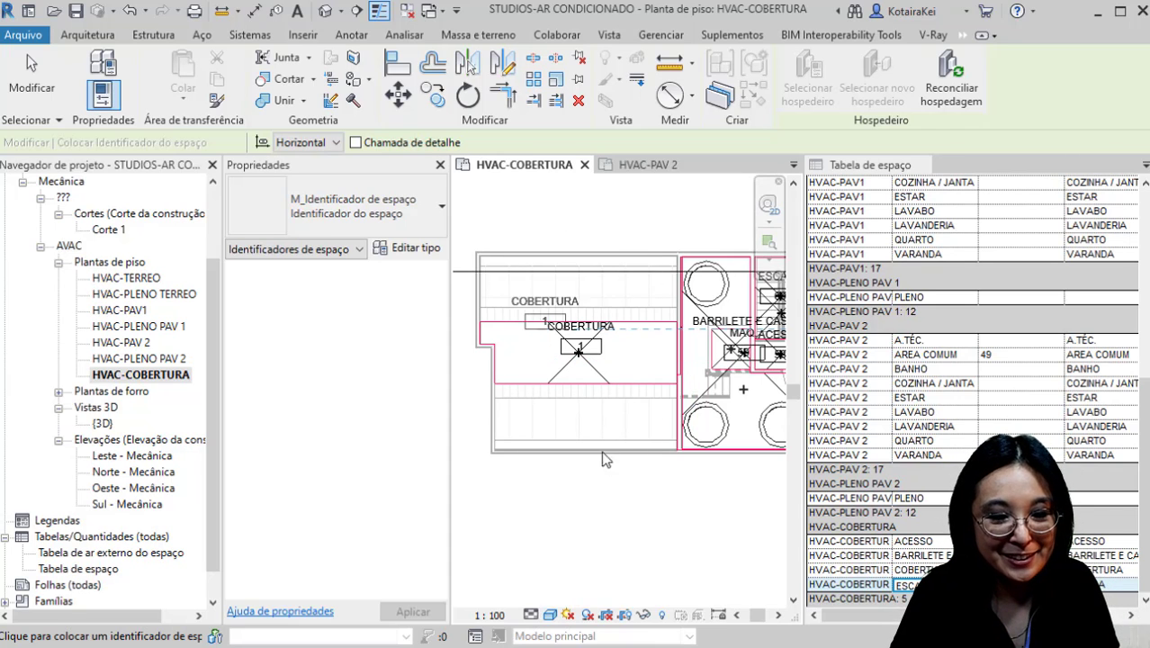
middle_drag(601, 451, 424, 499)
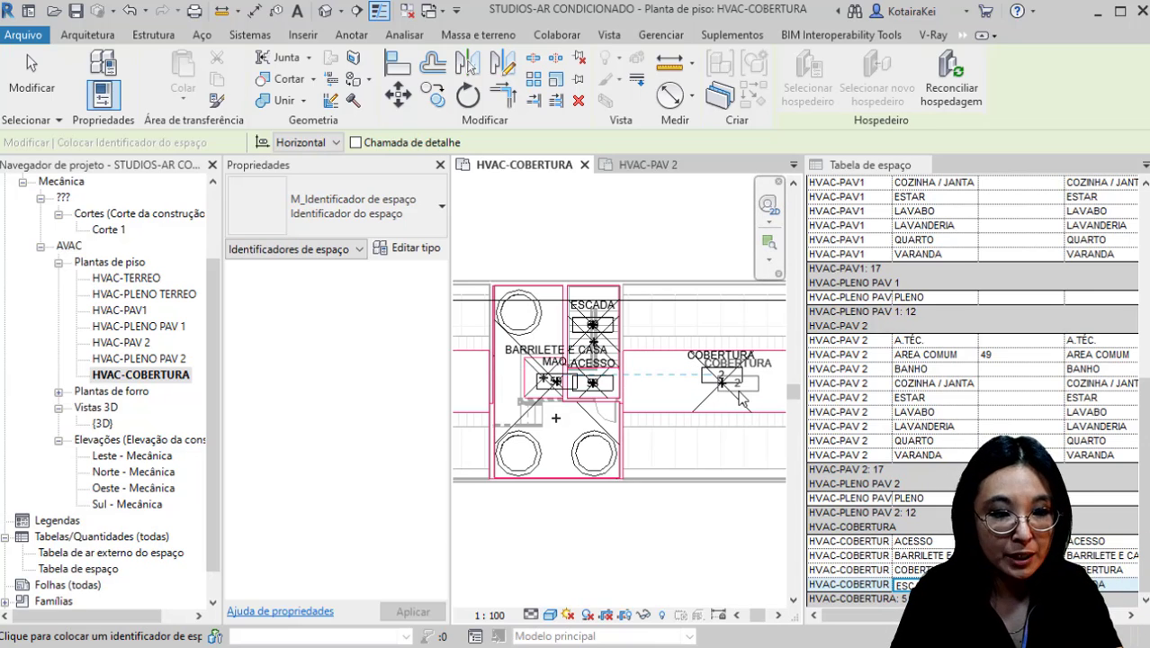
click(738, 392)
key(Escape)
key(Escape)
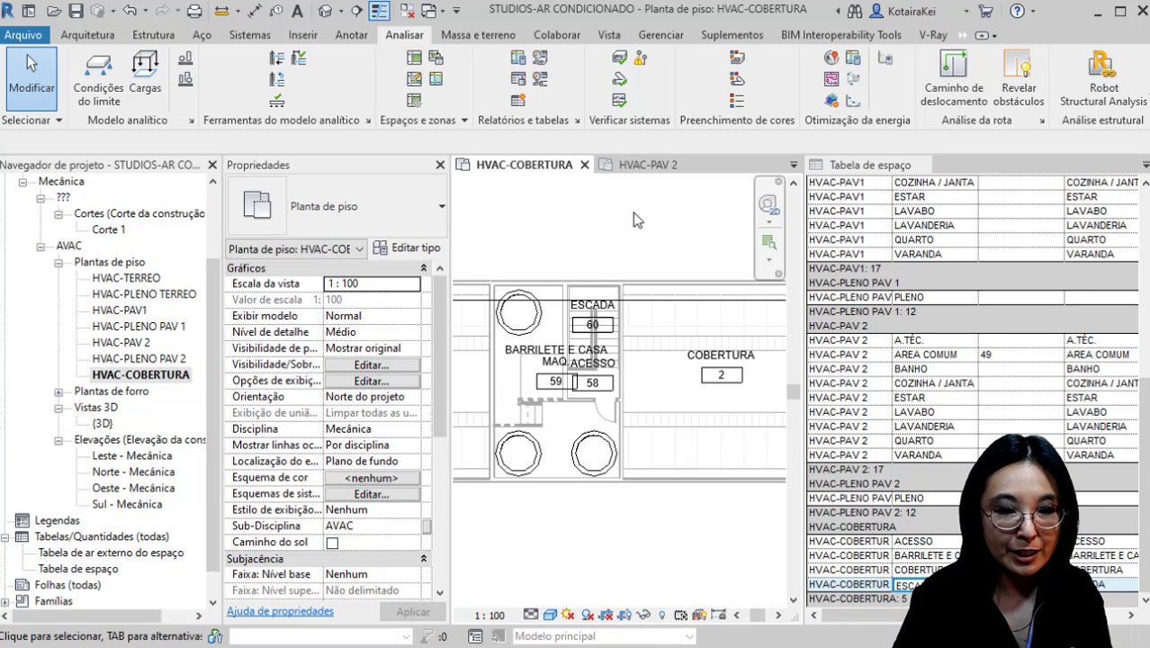
scroll(614, 250, down, 4)
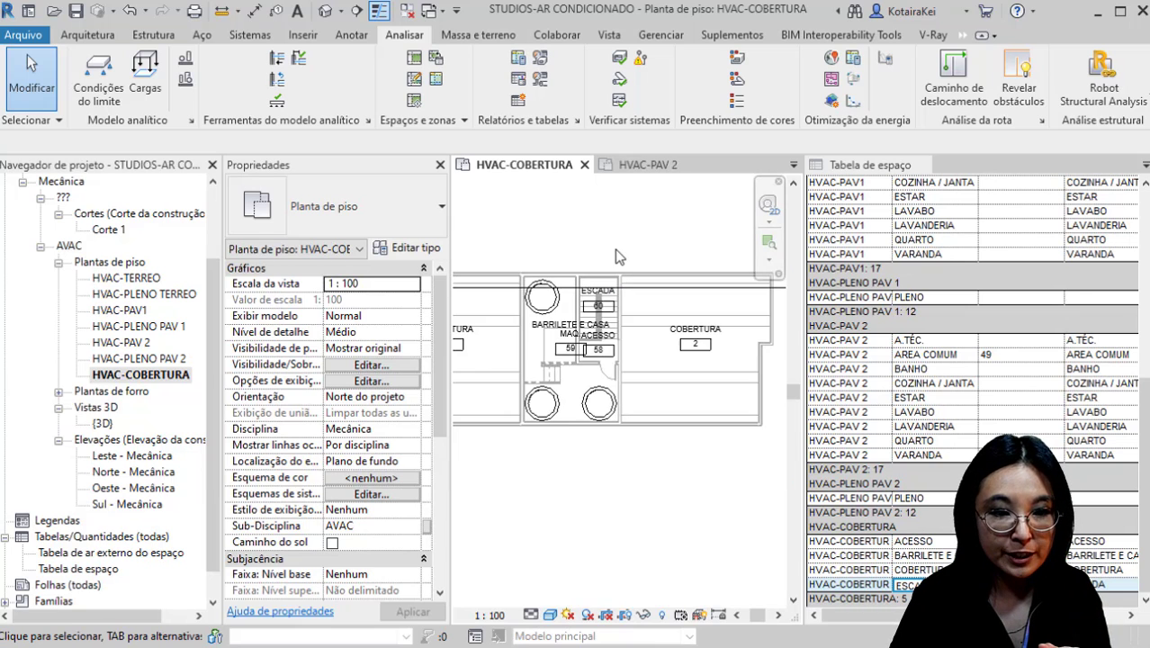
scroll(614, 249, down, 1)
middle_drag(624, 324, 725, 375)
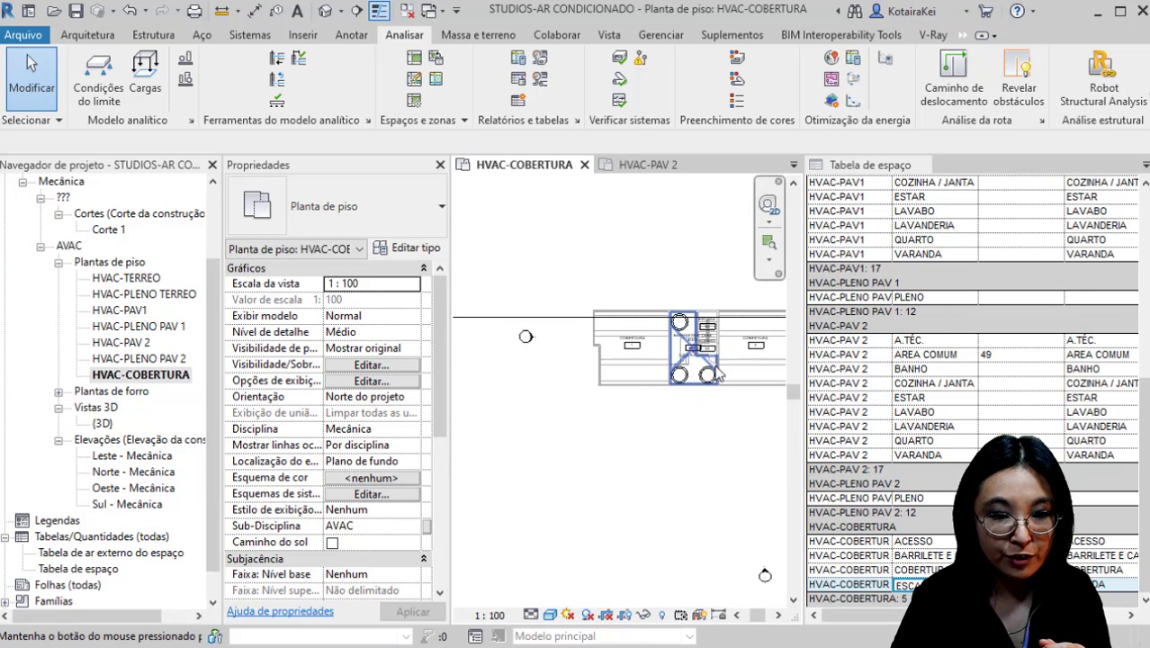
scroll(660, 387, down, 4)
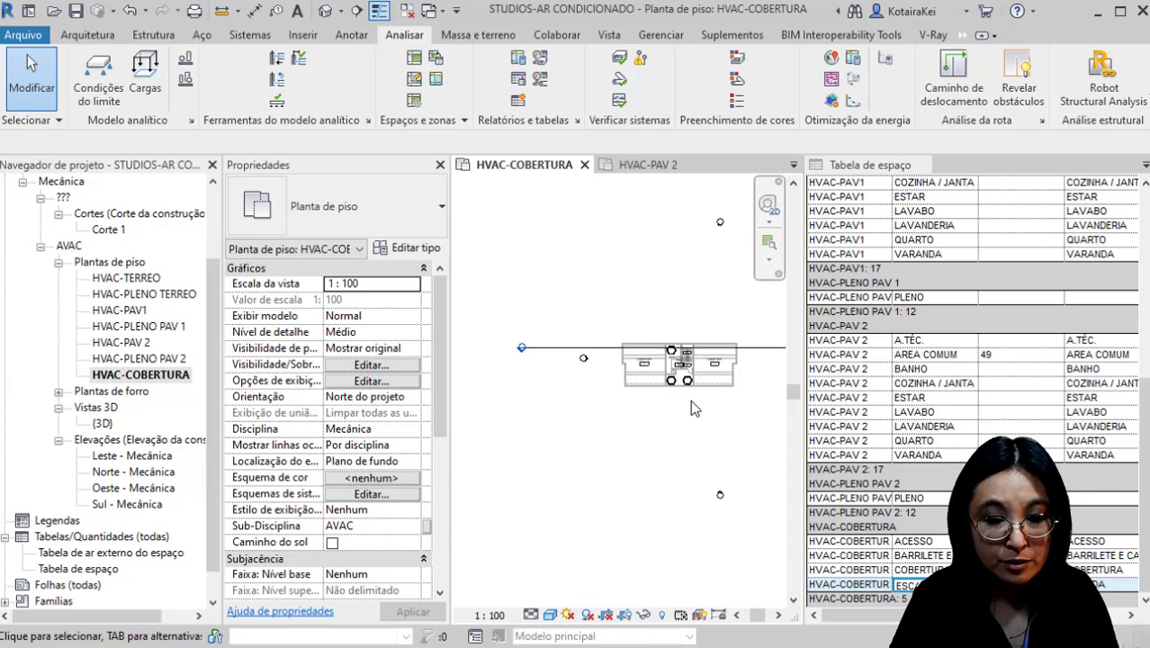
click(689, 382)
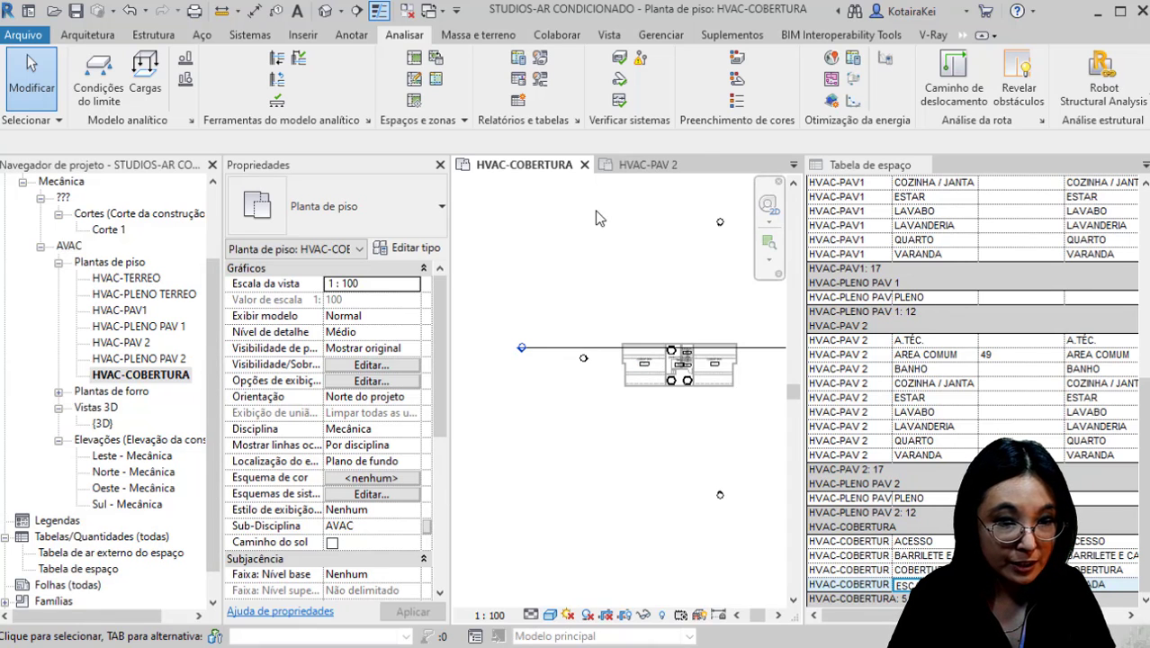
Step: In the HVAC-PAV 2 plan, move the Corte 1 section line slightly toward the outer wall of the laundry and bathrooms
click(645, 165)
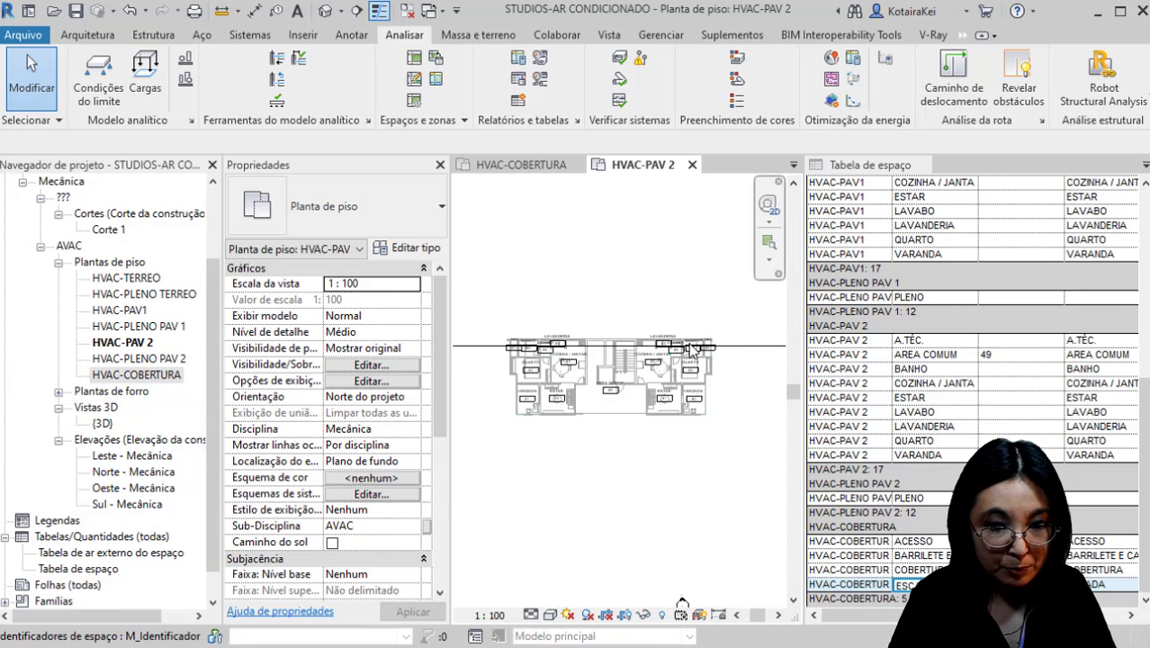
scroll(691, 351, up, 6)
click(593, 400)
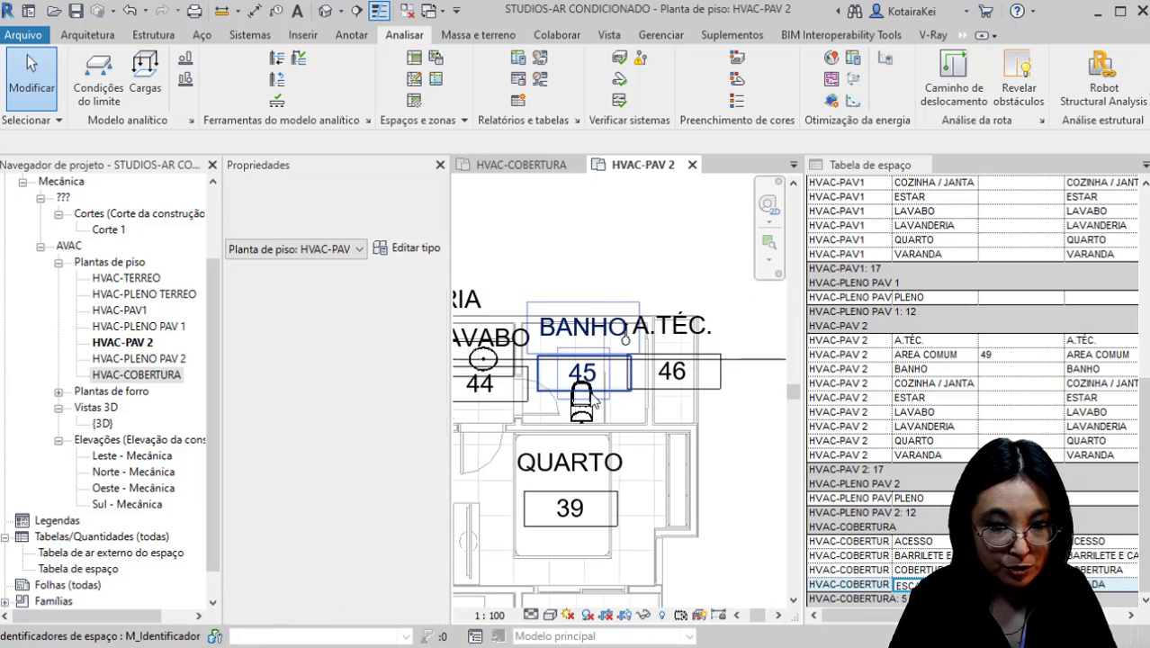
middle_drag(463, 405, 676, 418)
scroll(665, 388, up, 2)
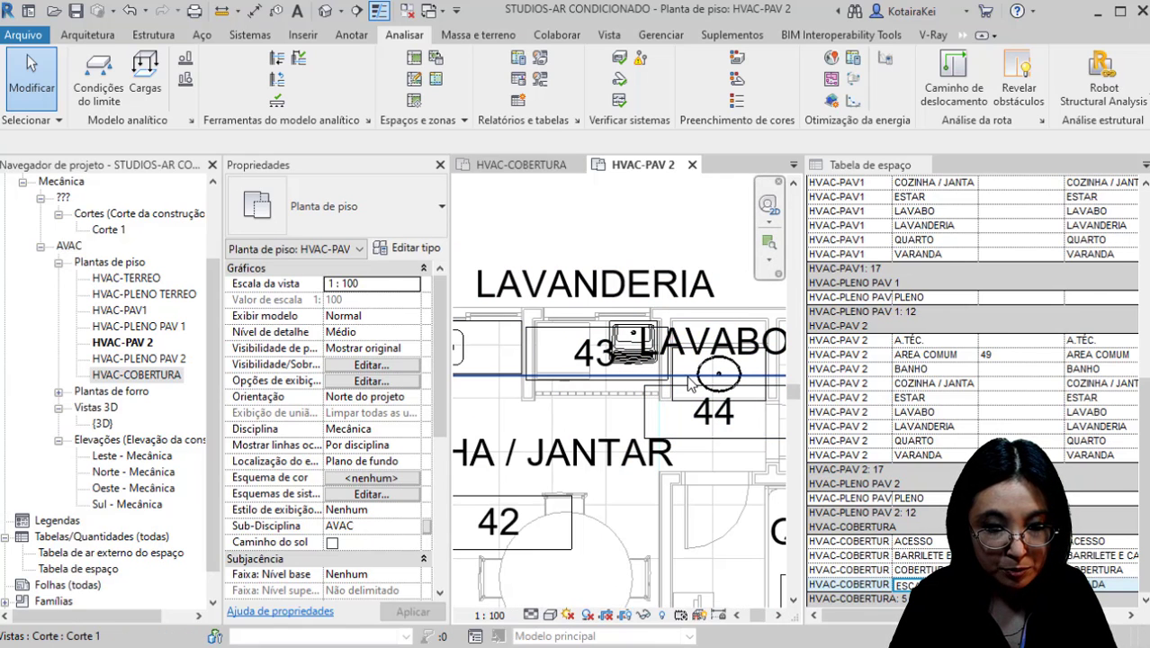
click(689, 376)
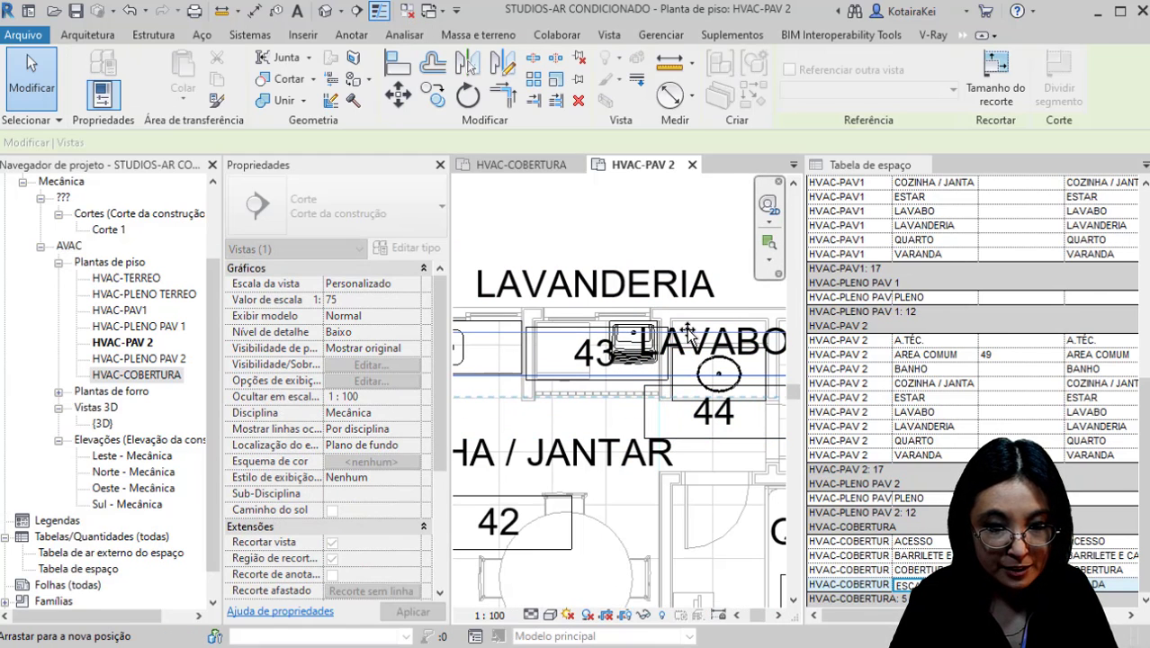
drag(687, 333, 691, 330)
scroll(708, 387, down, 3)
middle_drag(609, 462, 761, 464)
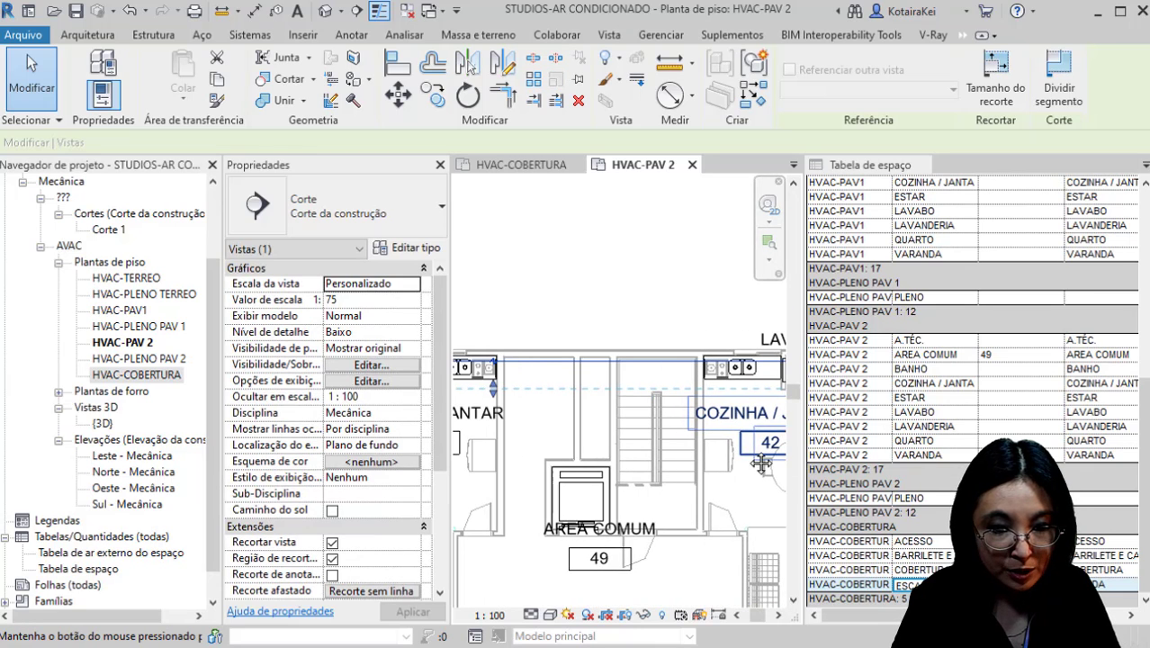
key(ctrl)
middle_drag(504, 476, 729, 504)
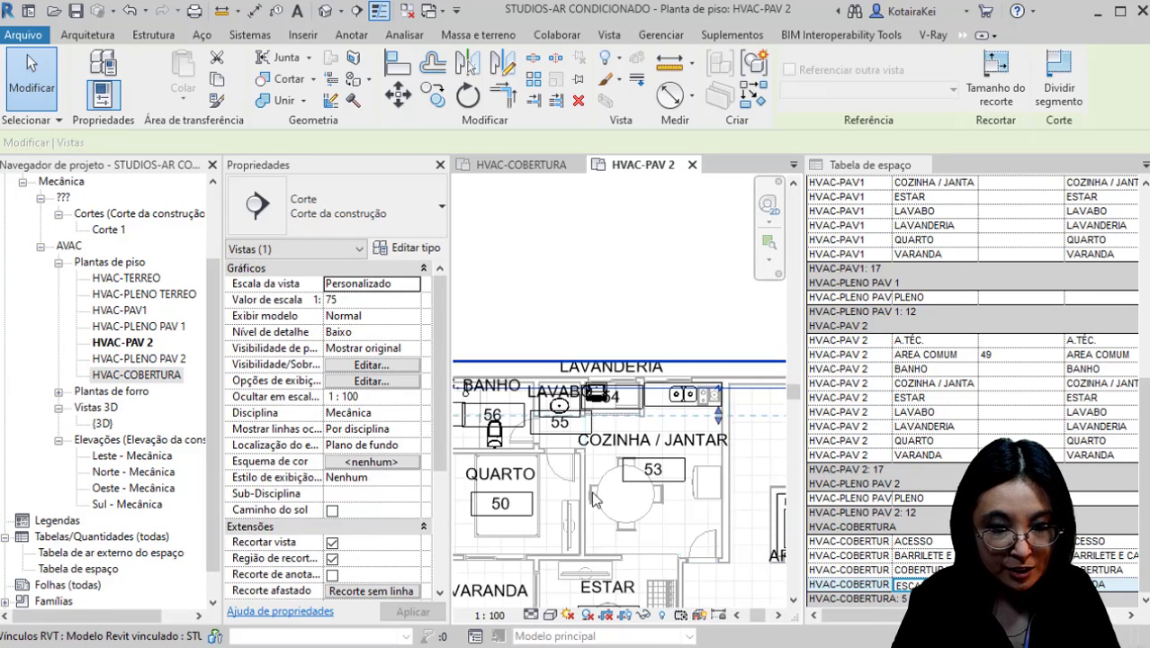
scroll(594, 500, down, 2)
key(Escape)
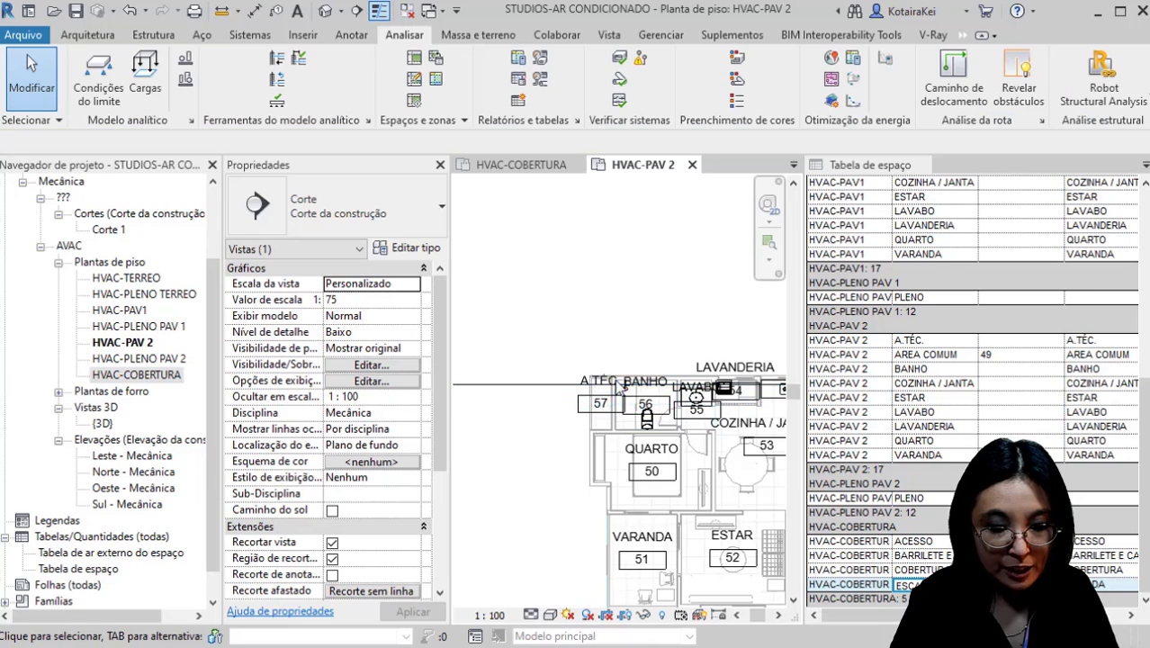
Step: Open the Corte 1 section view and close the space schedule so the section fills the drawing area
scroll(621, 383, down, 2)
double_click(569, 454)
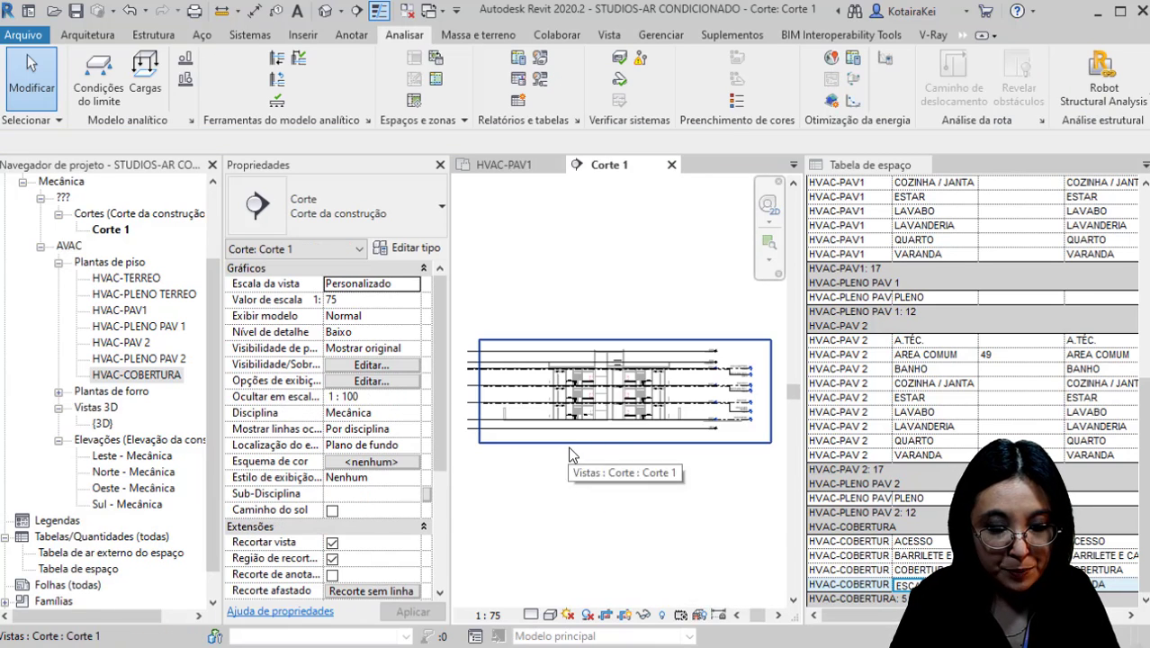
scroll(569, 454, up, 4)
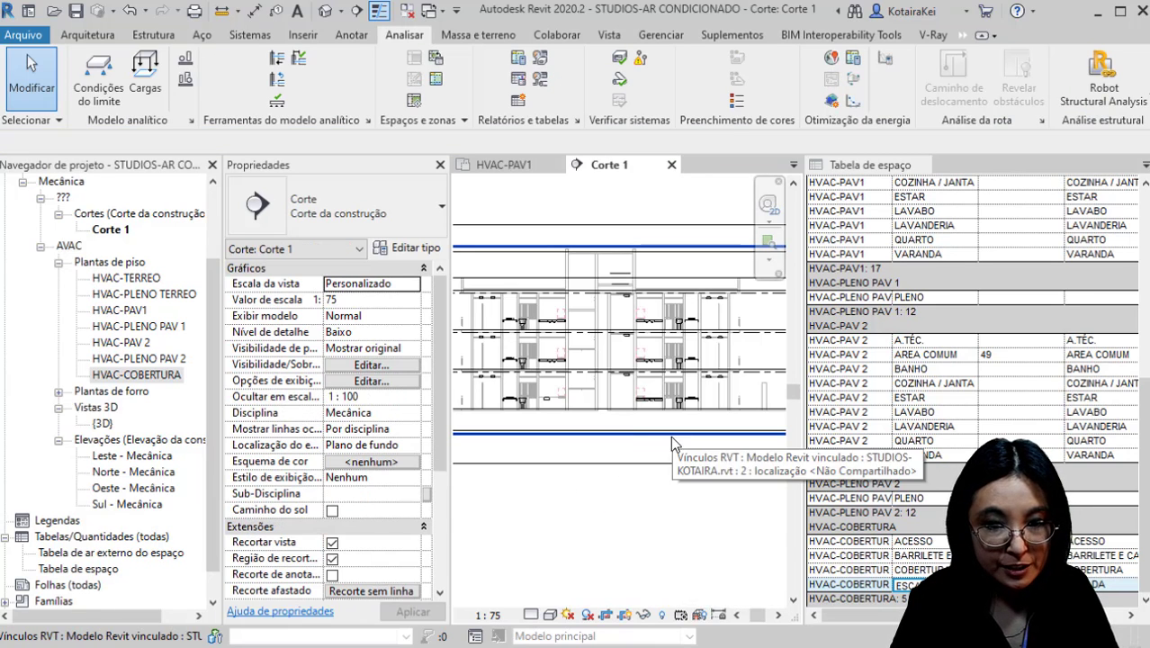
click(922, 165)
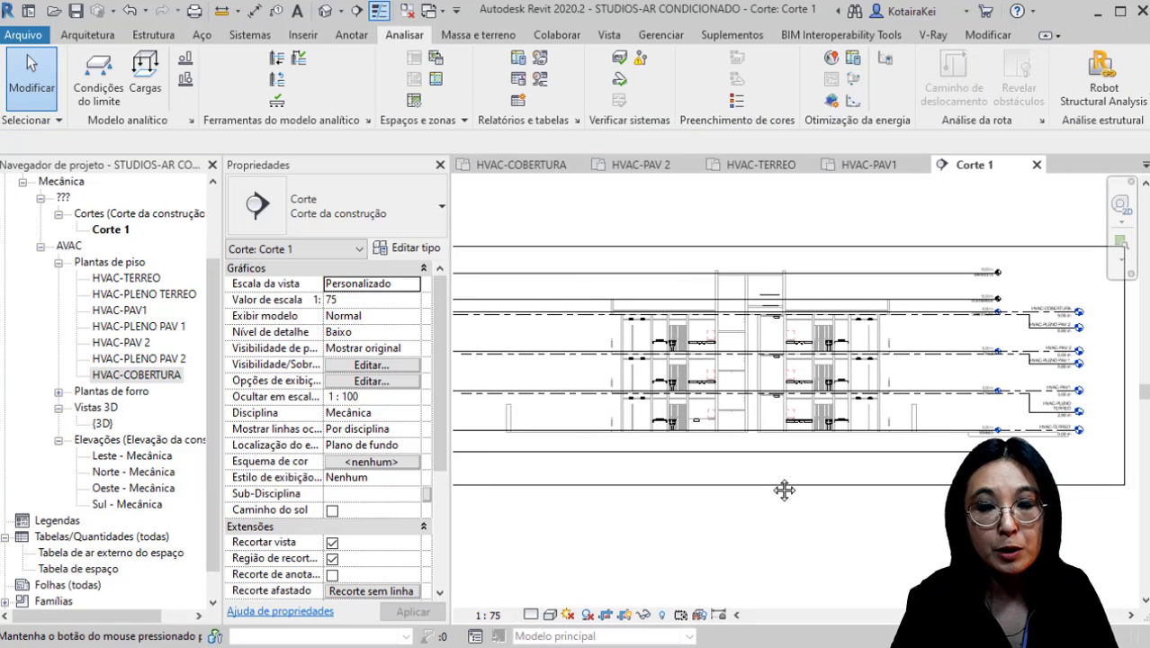
middle_drag(783, 490, 783, 490)
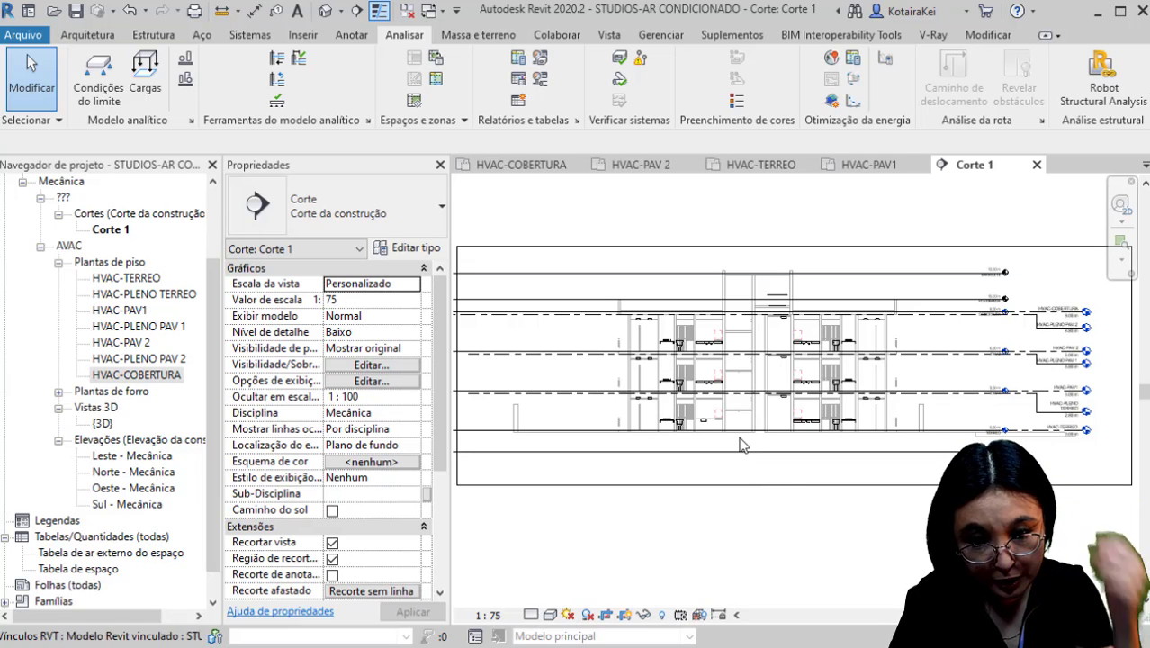
Step: Tag all untagged spaces in the Corte 1 section, using only the space tag category with horizontal orientation
click(351, 34)
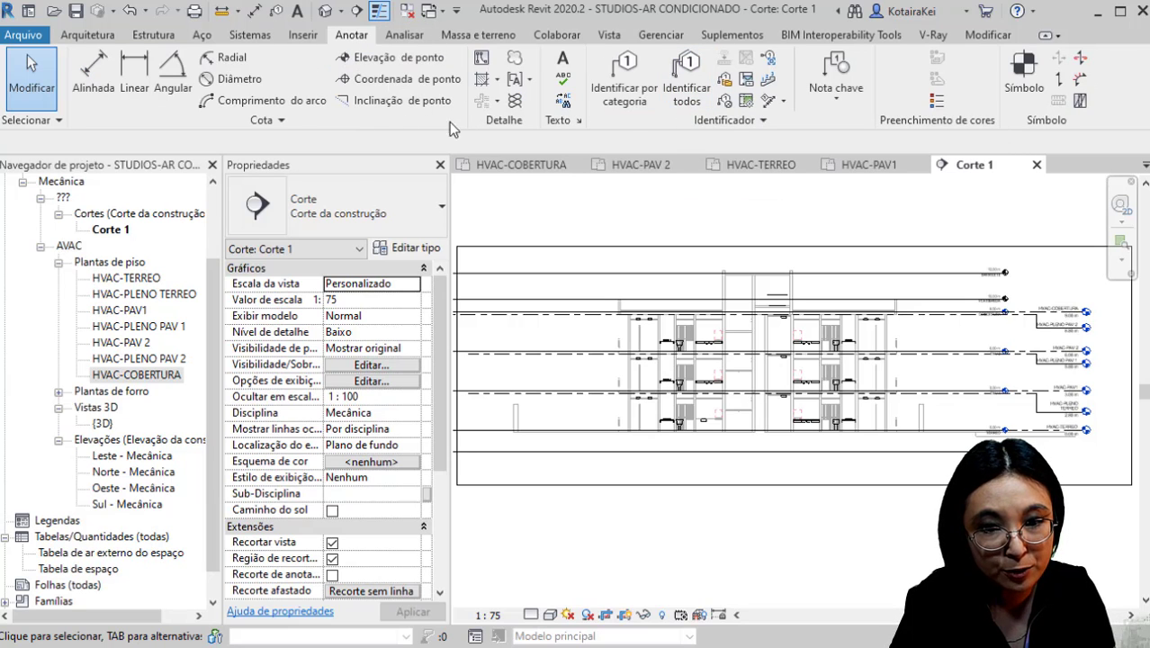
click(703, 105)
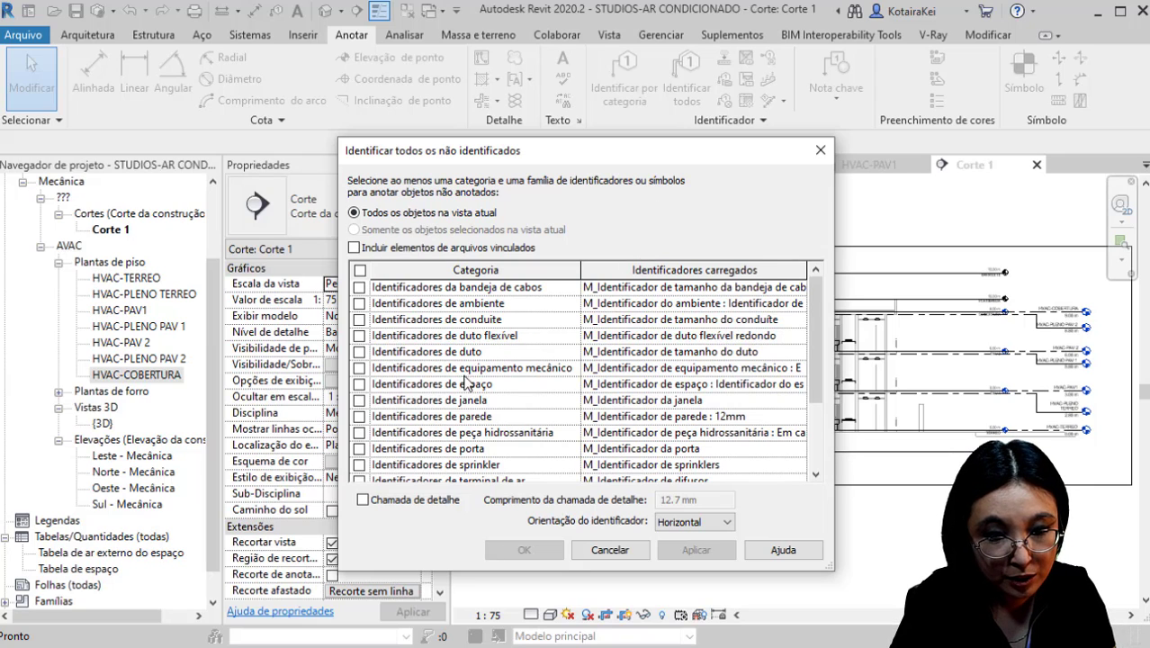
click(359, 385)
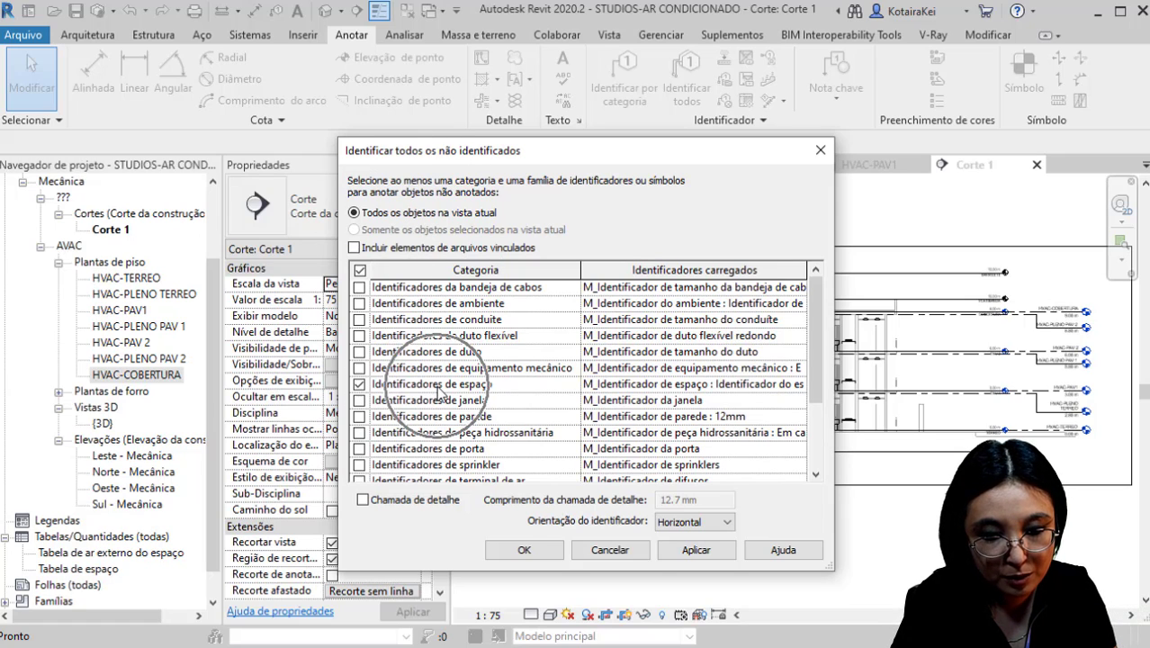
click(525, 551)
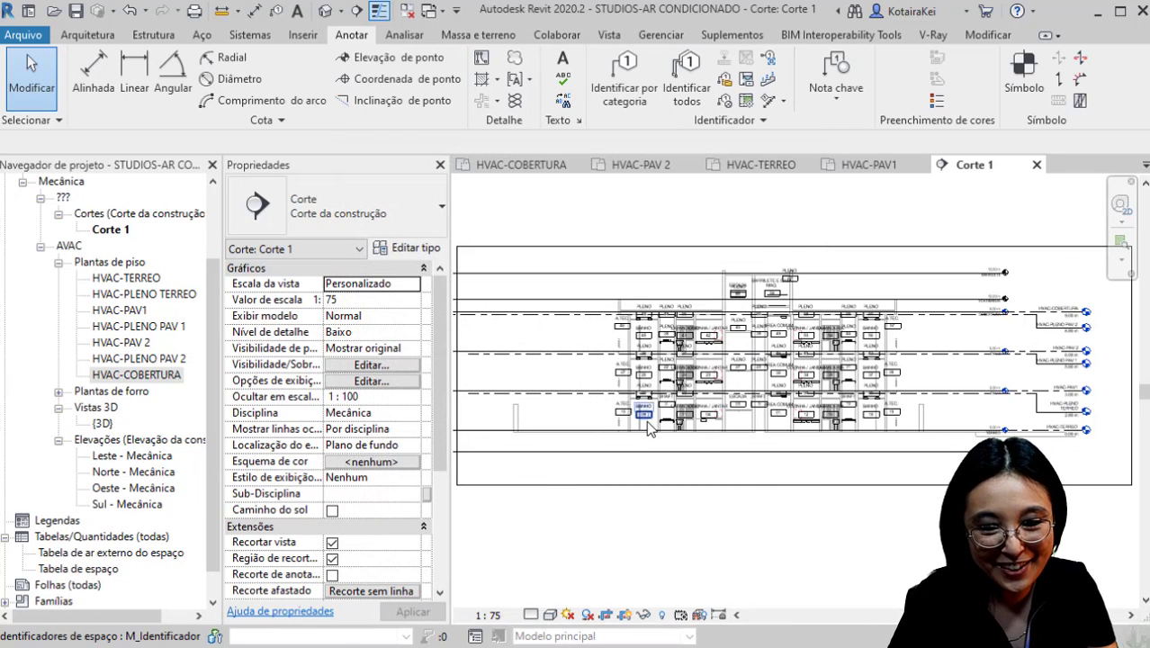
Step: In the Corte 1 section, check the extent of SHAFT 3 and delete the PLENO spaces 22, 38 and 49 stacked above it
scroll(648, 425, up, 5)
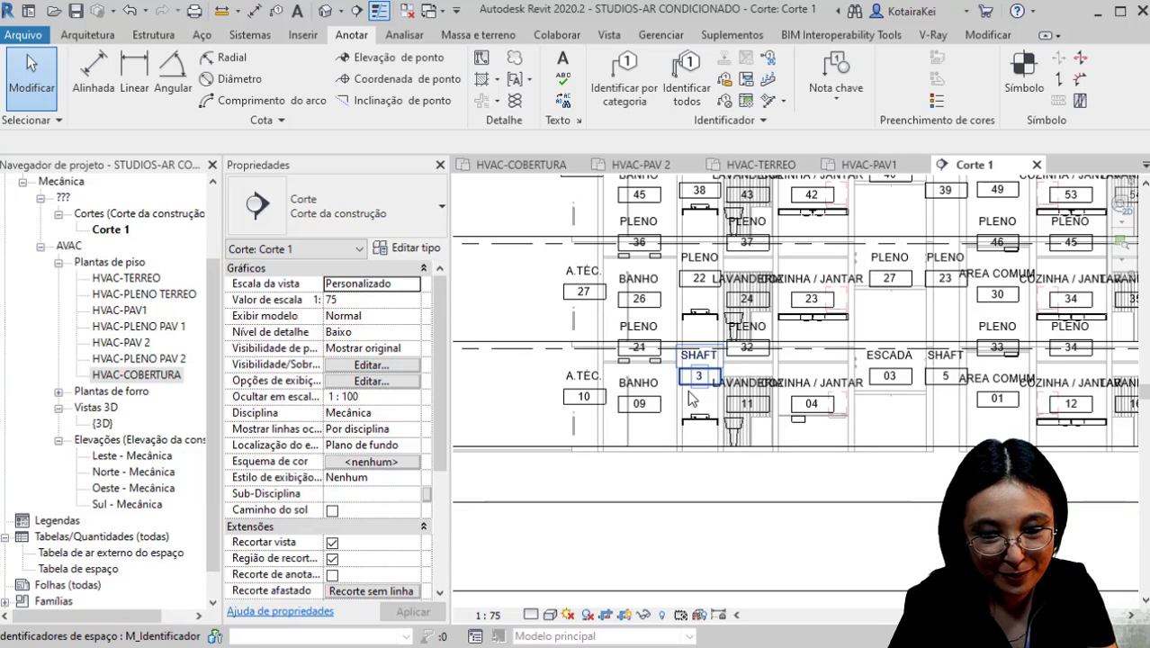
click(693, 395)
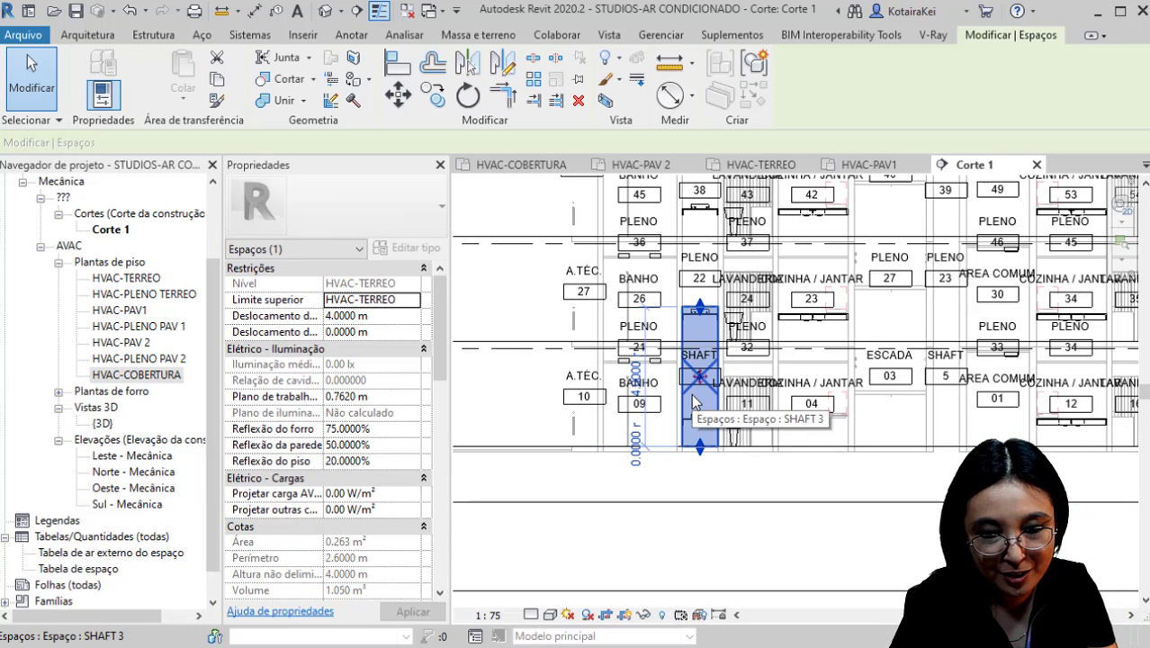
middle_drag(688, 448, 671, 483)
middle_drag(673, 339, 671, 349)
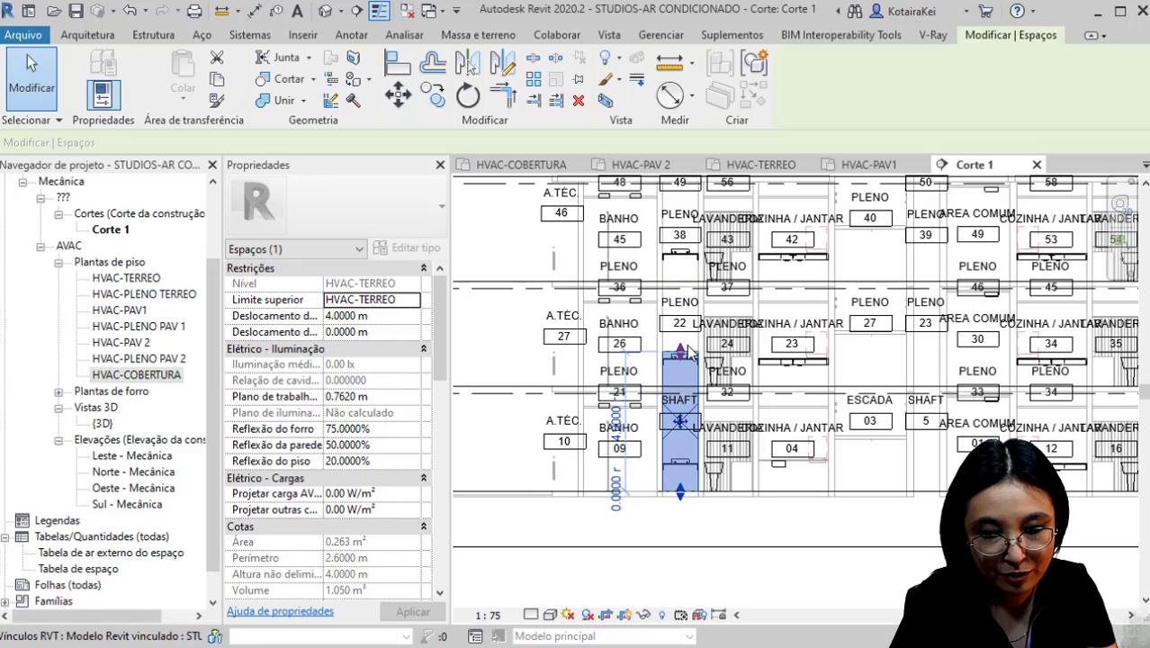
scroll(679, 341, up, 4)
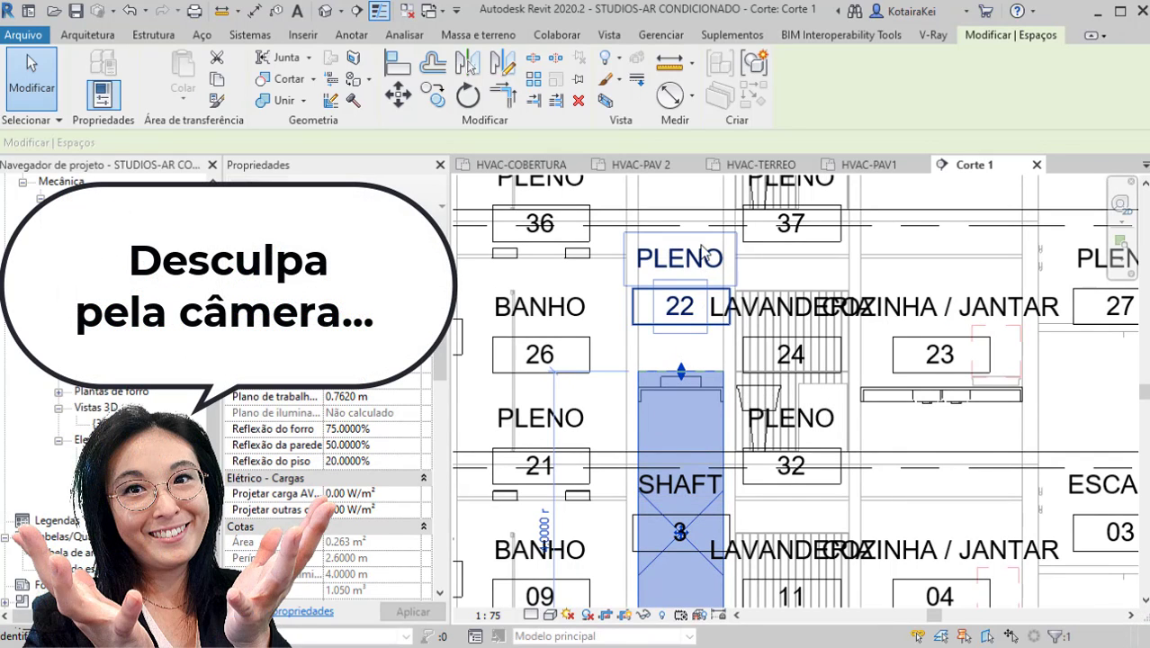
scroll(688, 335, down, 2)
middle_drag(697, 388, 709, 531)
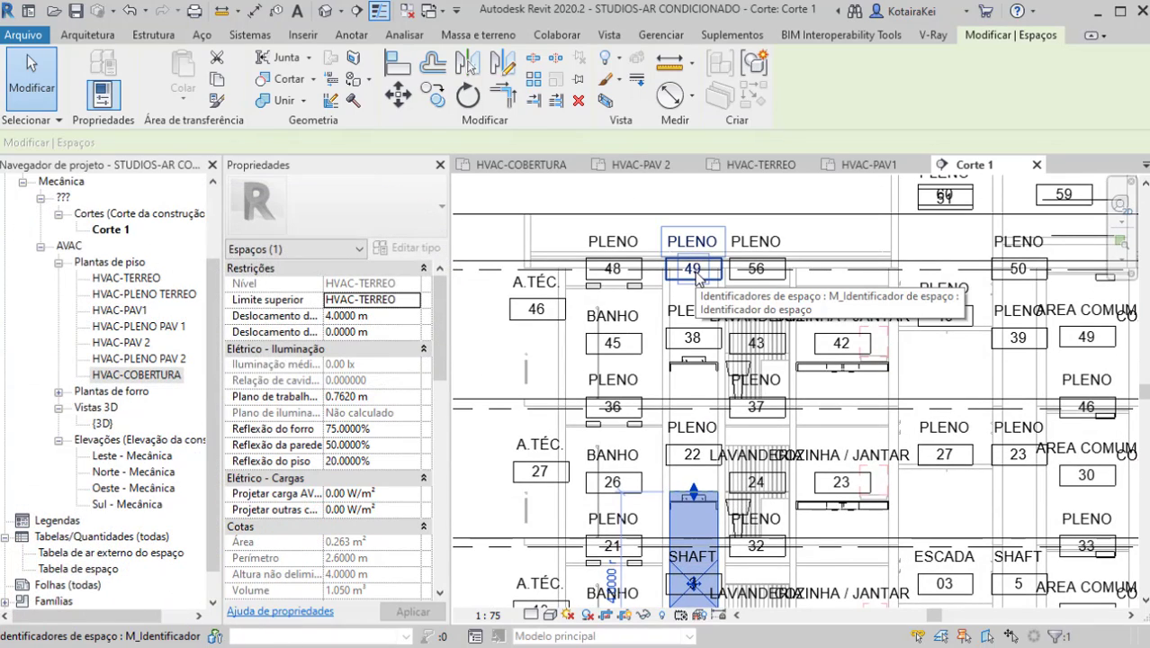
key(Escape)
middle_drag(693, 568, 703, 409)
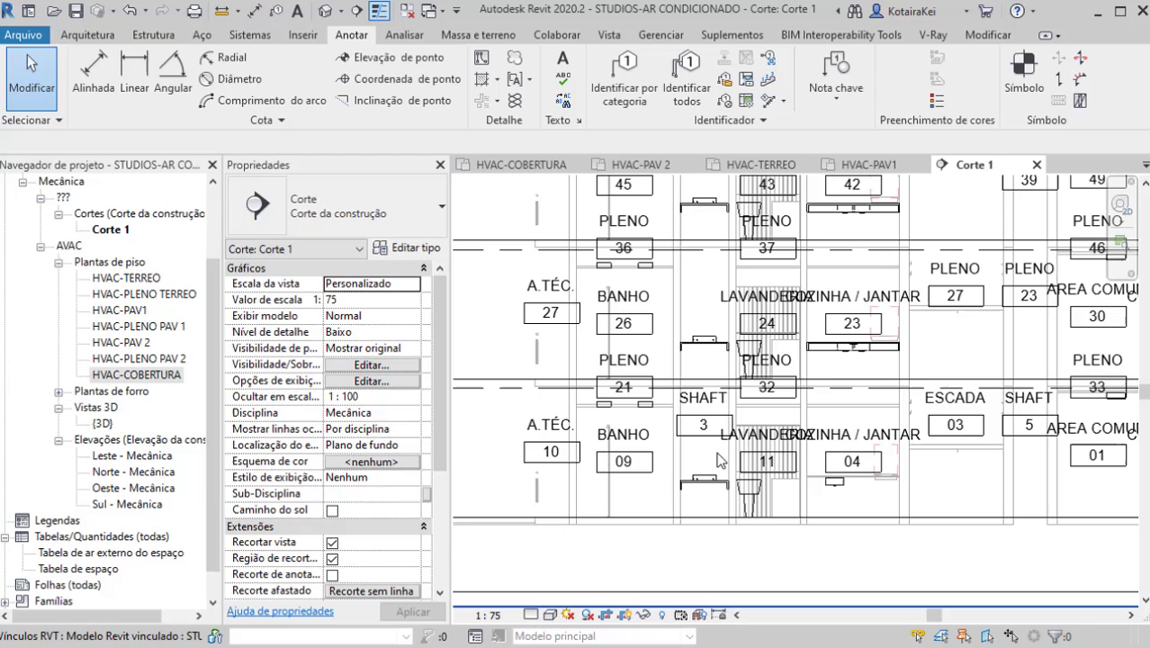
Step: Set the upper limit of the SHAFT 3 space to HVAC-COBERTURA with an upper offset of 0 m
click(703, 404)
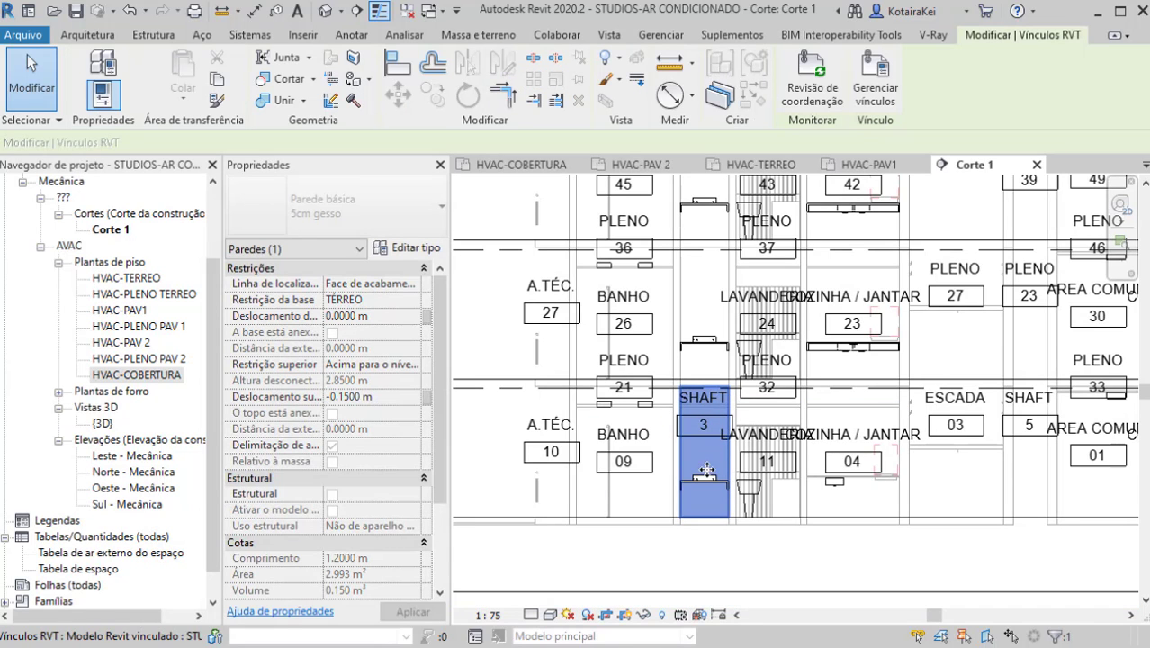
key(Escape)
key(Tab)
click(707, 430)
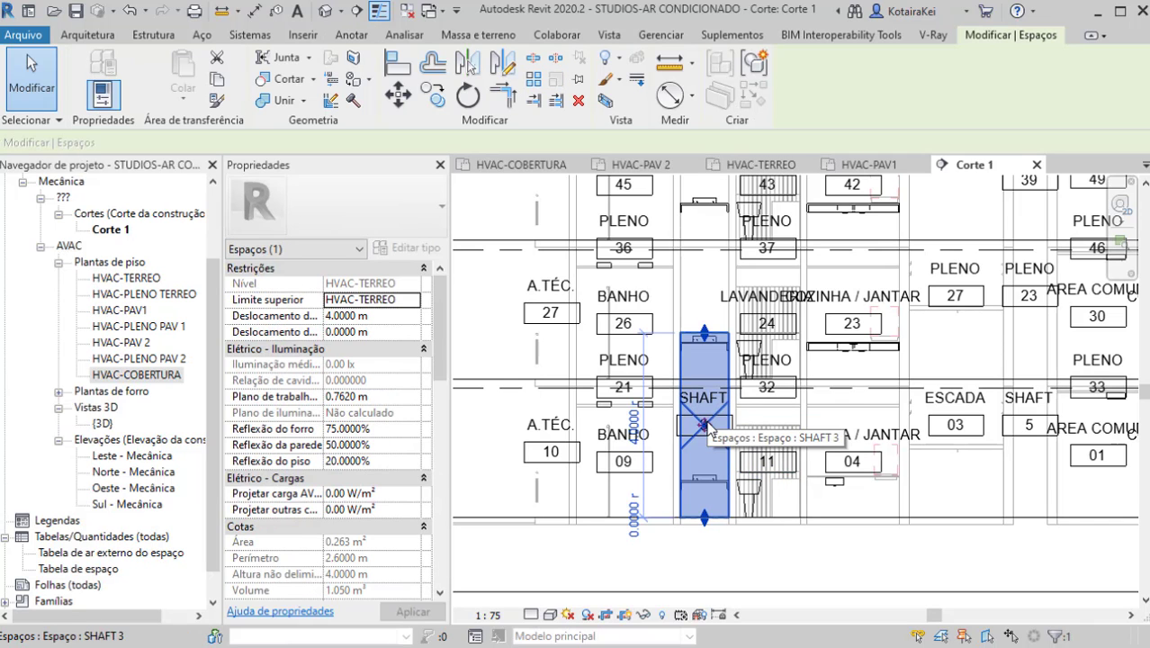
click(297, 250)
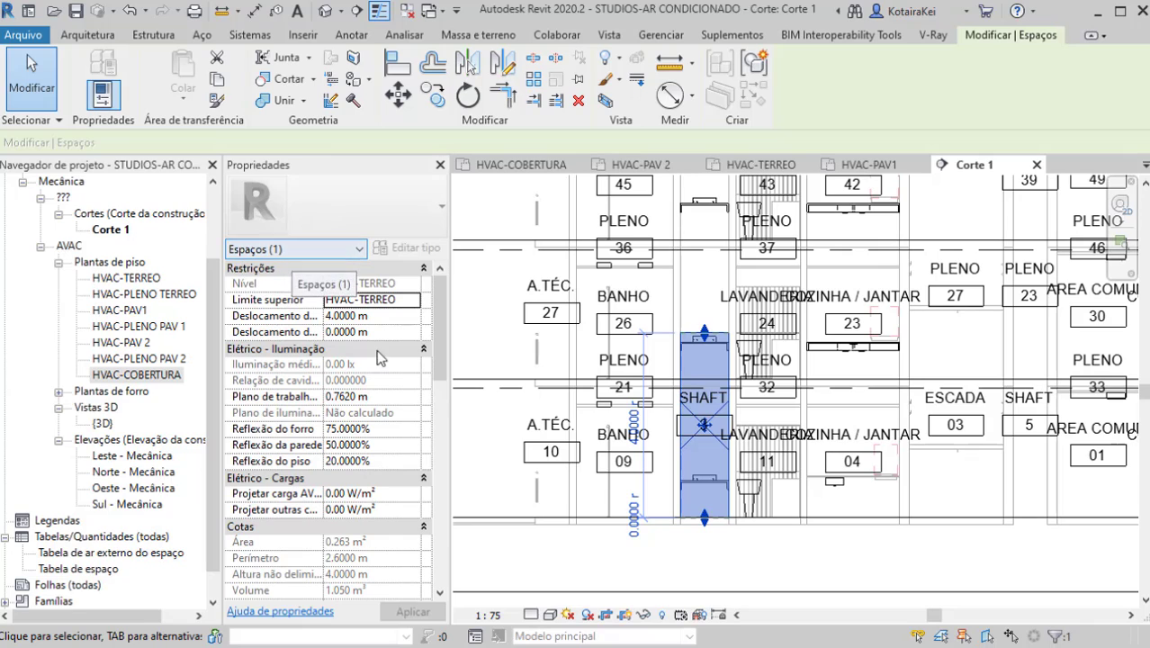
click(411, 300)
click(411, 299)
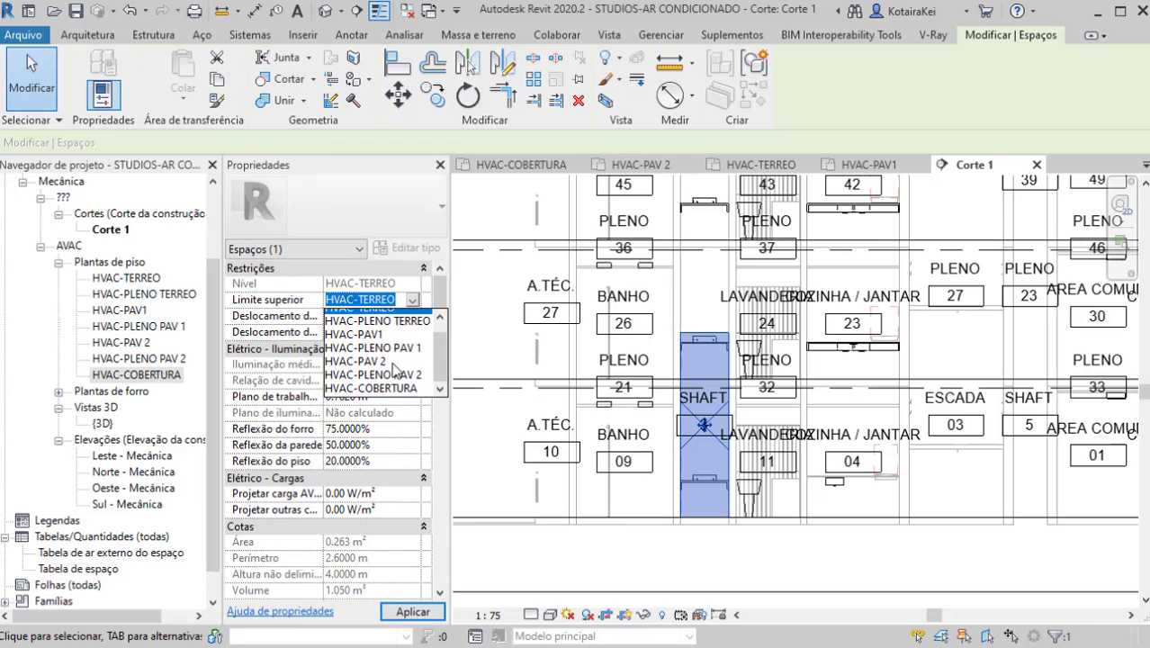
click(371, 388)
click(382, 331)
click(393, 320)
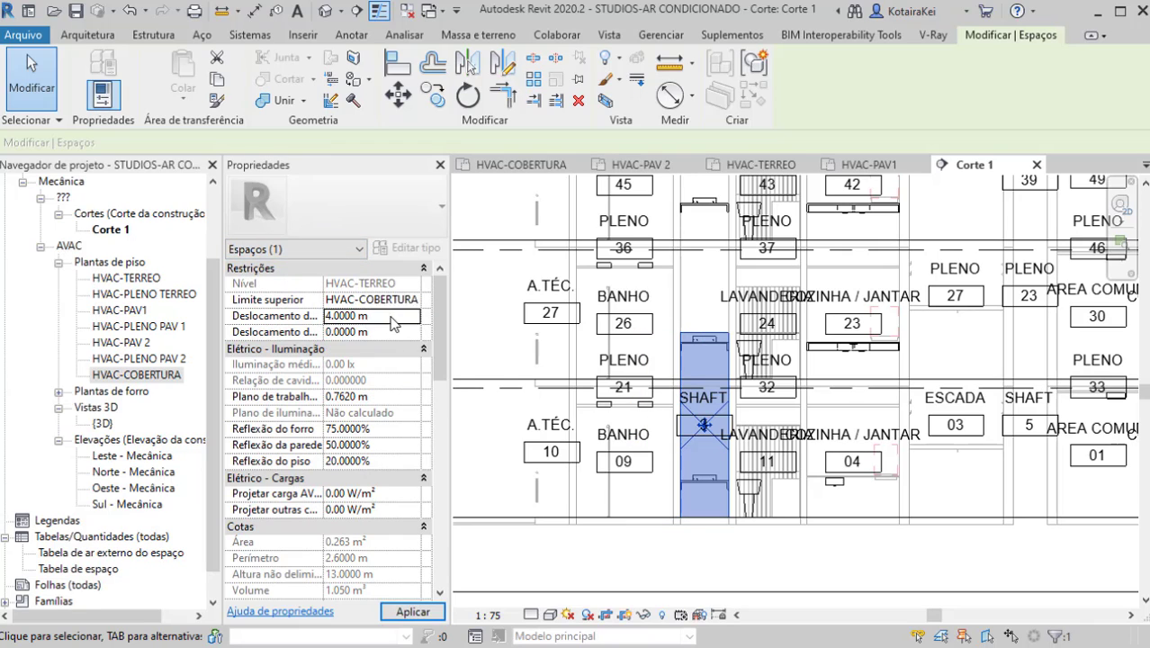
text(0)
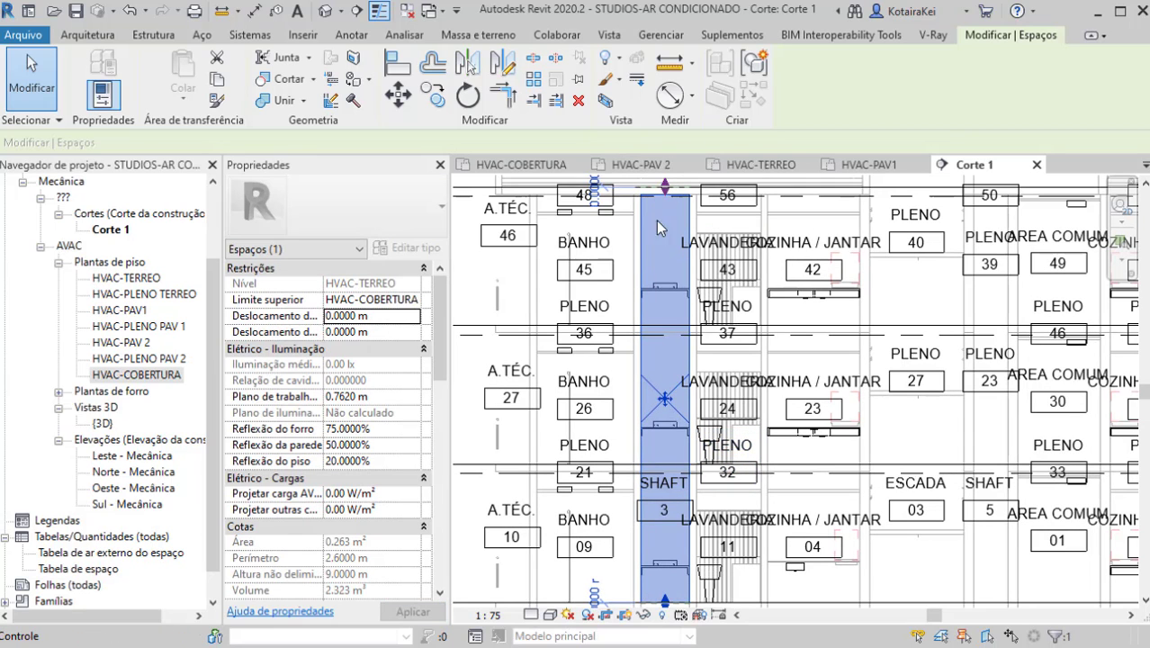
scroll(644, 252, down, 2)
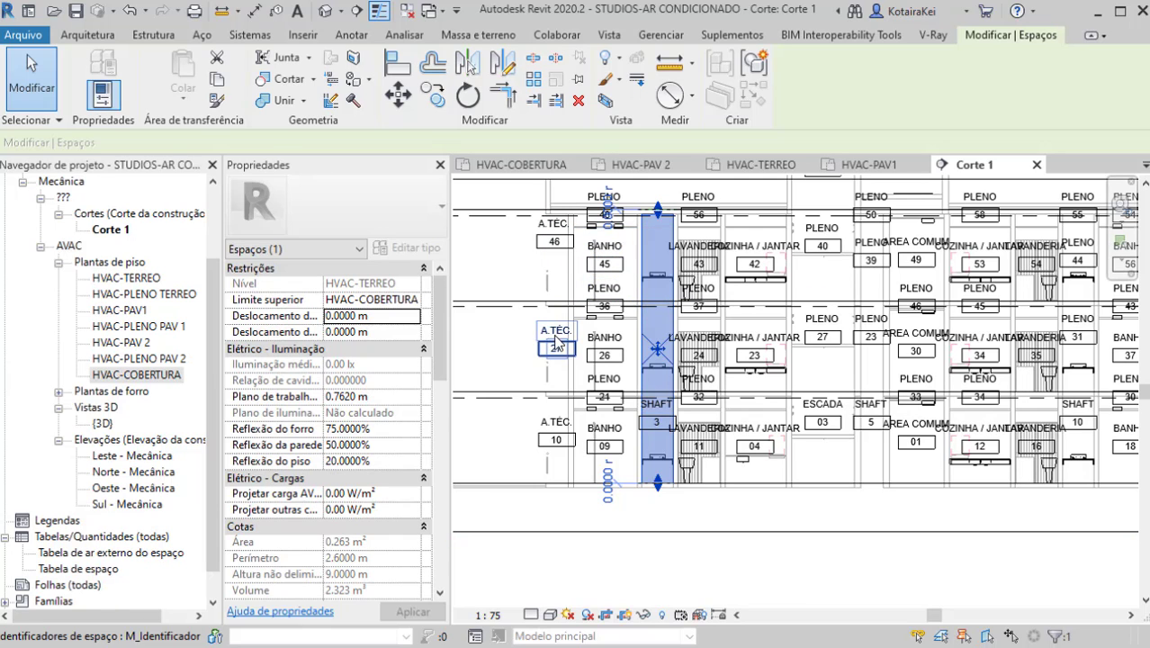
key(Escape)
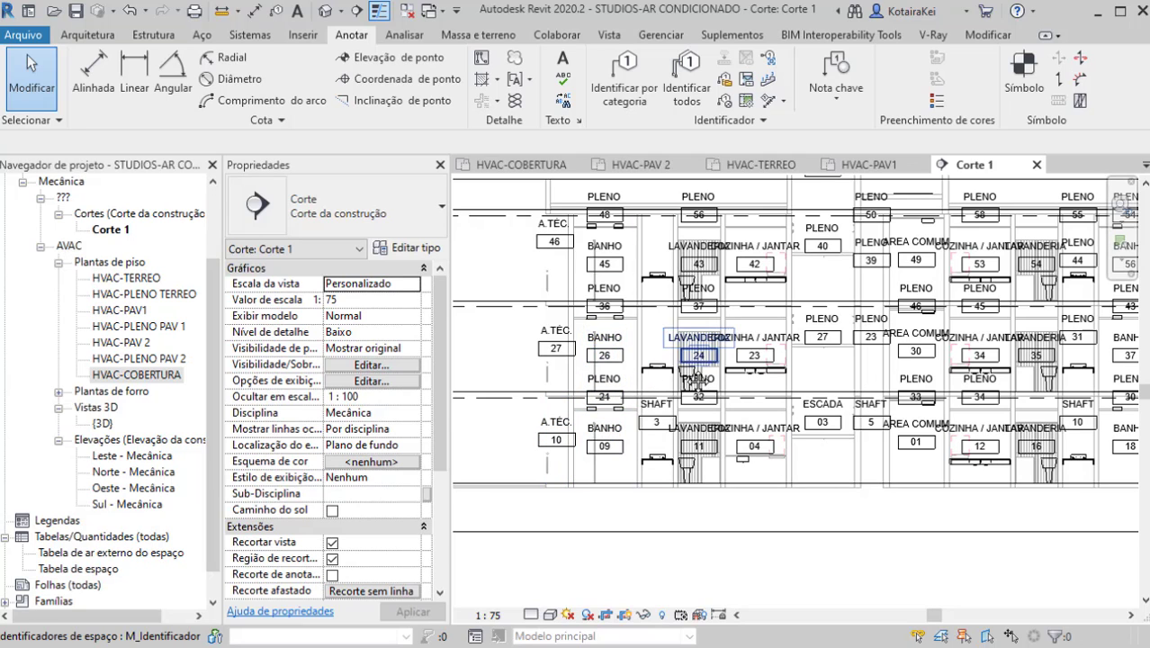
Step: Delete the PLENO spaces 23 and 39 stacked above SHAFT 5 beside the stairs
middle_drag(698, 358, 576, 352)
click(764, 274)
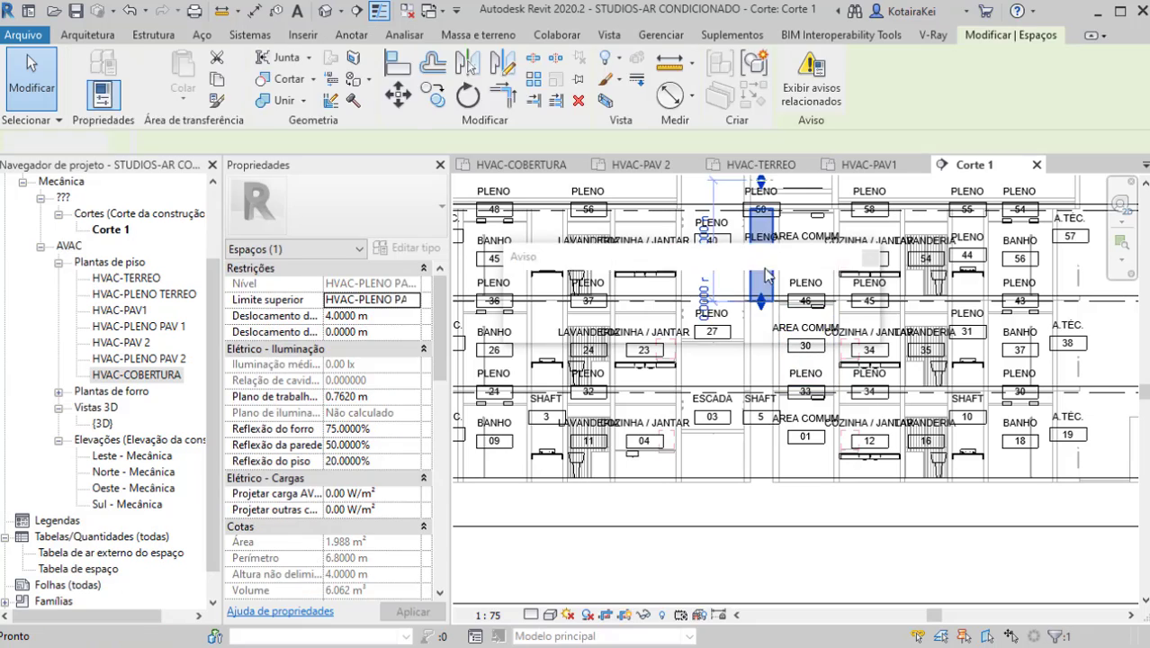
key(Delete)
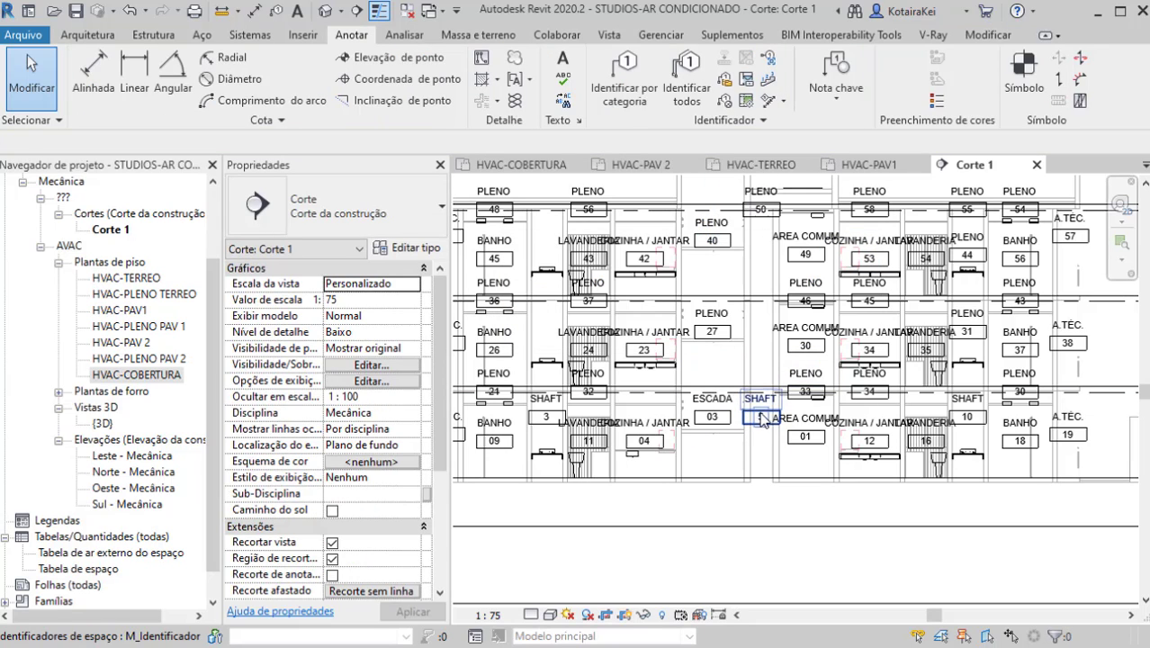
Step: Set the upper limit of the SHAFT 5 space to HVAC-COBERTURA with an upper offset of 0 m
click(761, 419)
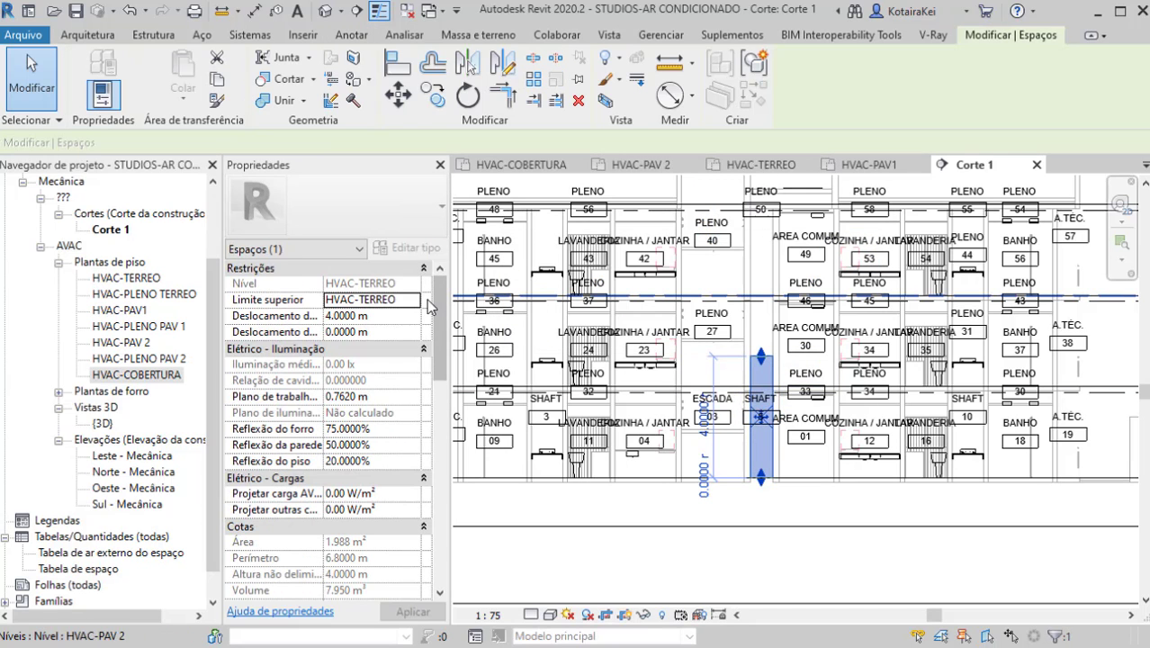
click(412, 308)
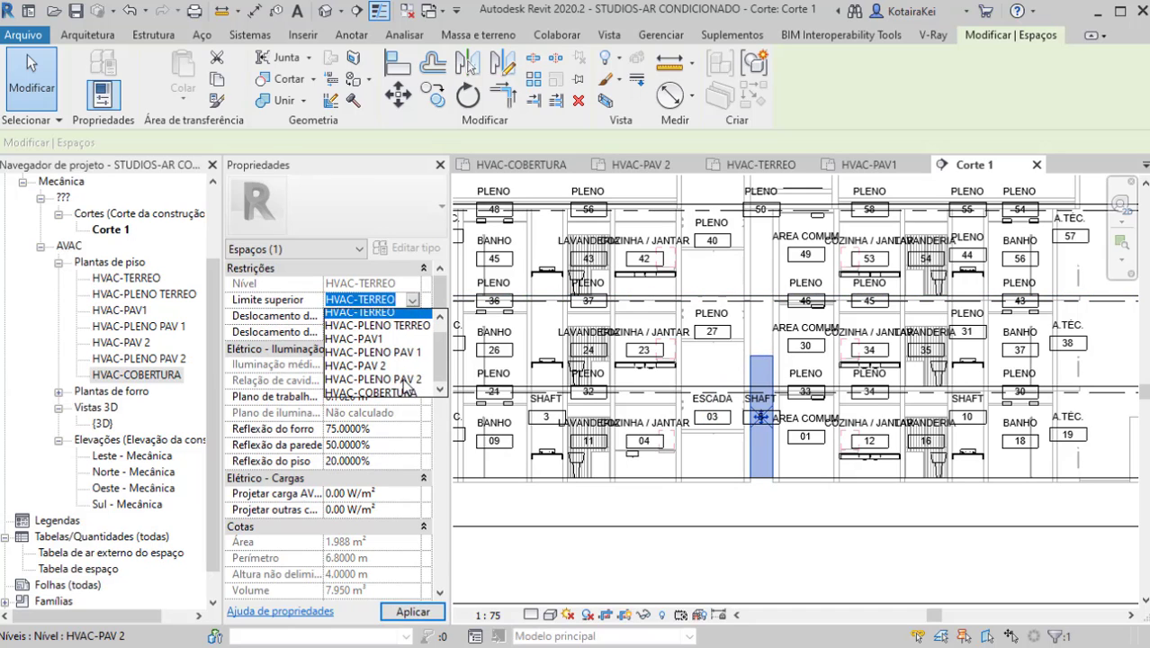
click(393, 389)
click(359, 316)
text(0)
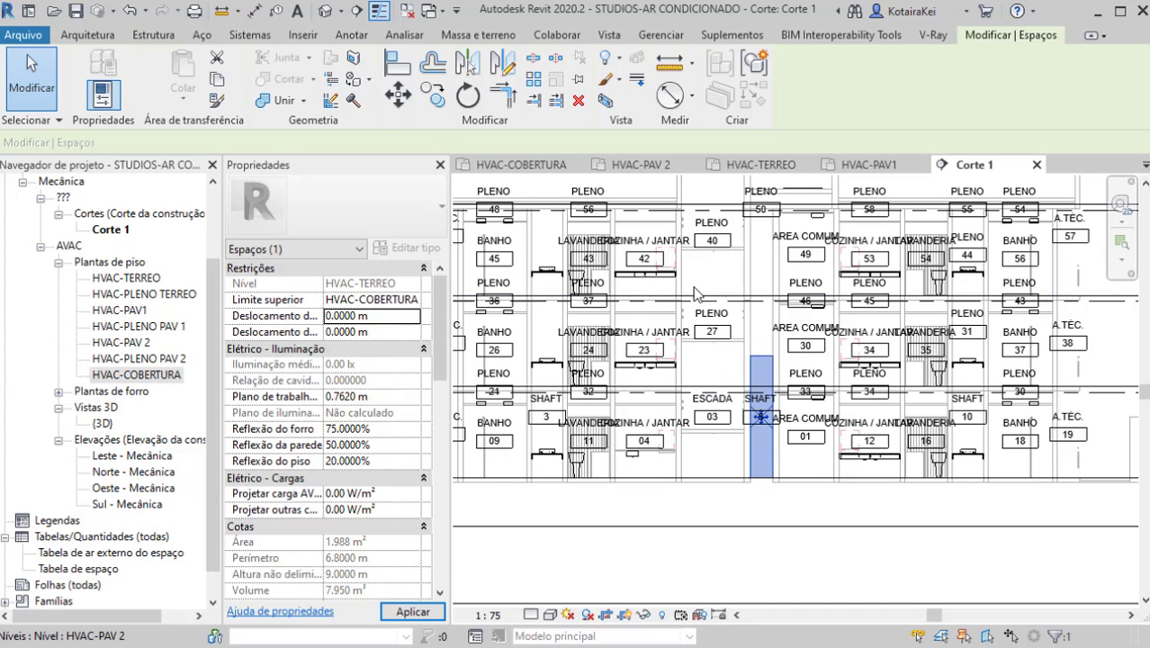
key(Return)
click(653, 390)
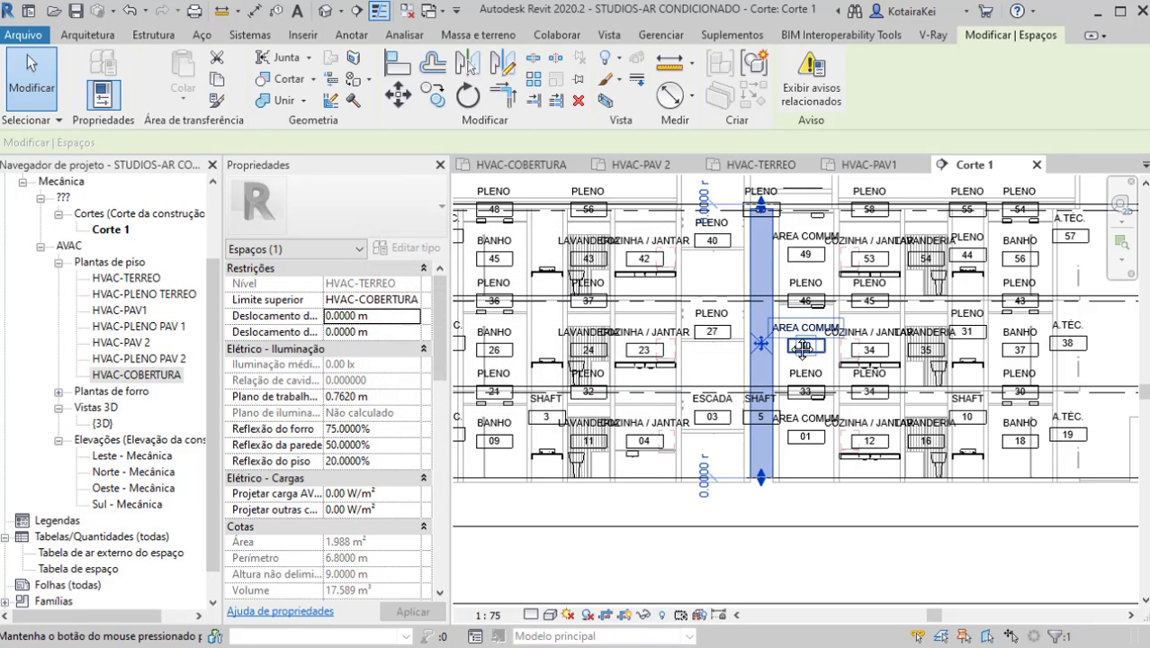
Step: Delete the PLENO spaces 31, 44 and 55 stacked above SHAFT 10
middle_drag(775, 329, 699, 332)
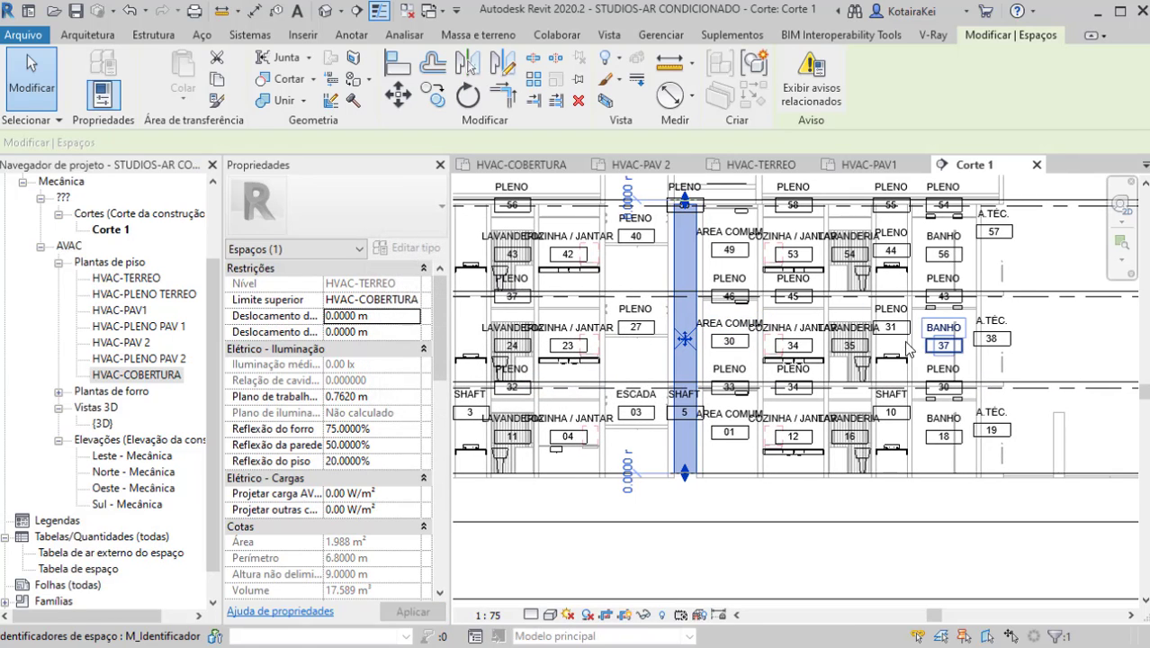
middle_drag(896, 405, 701, 335)
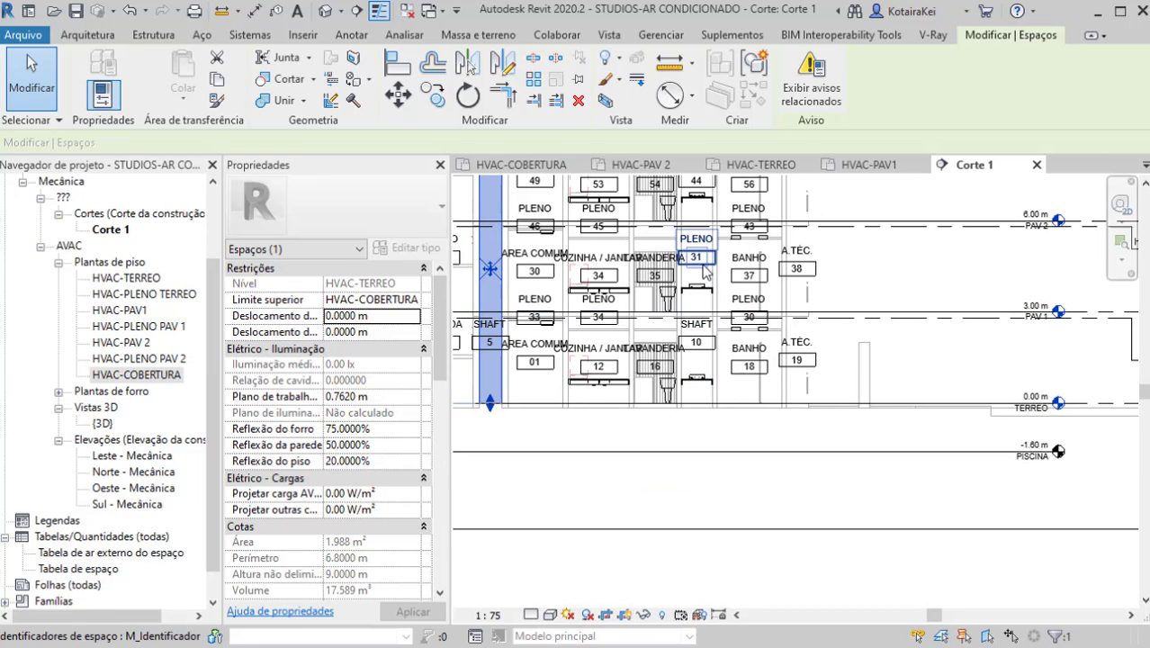
click(704, 271)
click(702, 319)
key(Delete)
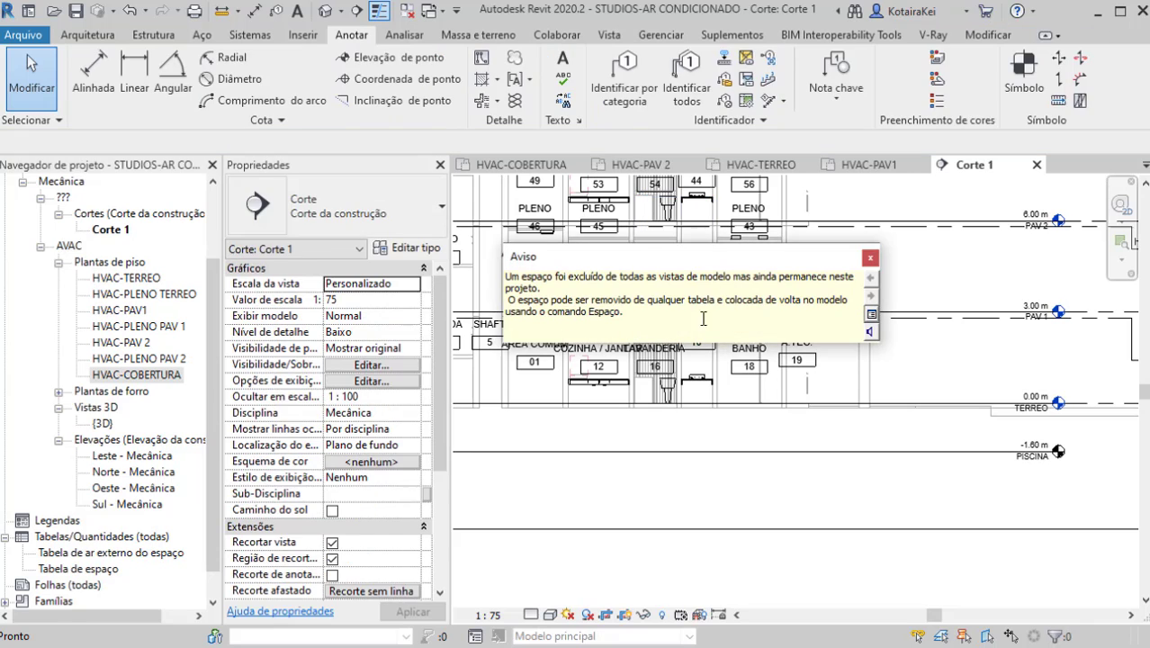
middle_drag(698, 201, 715, 274)
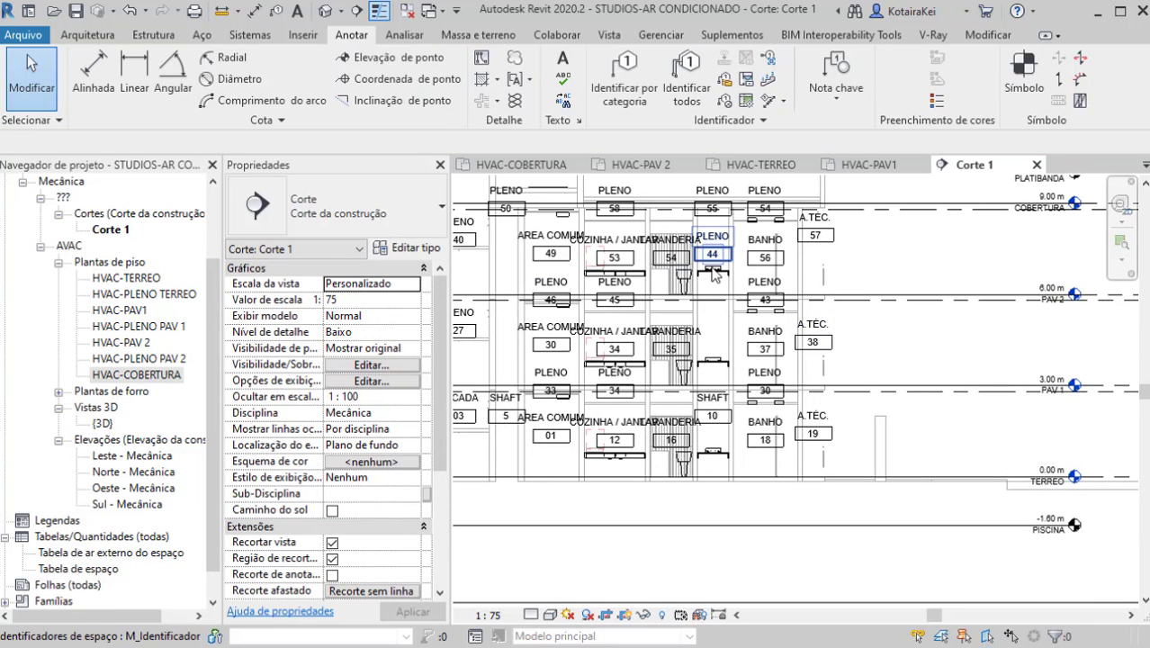
click(727, 257)
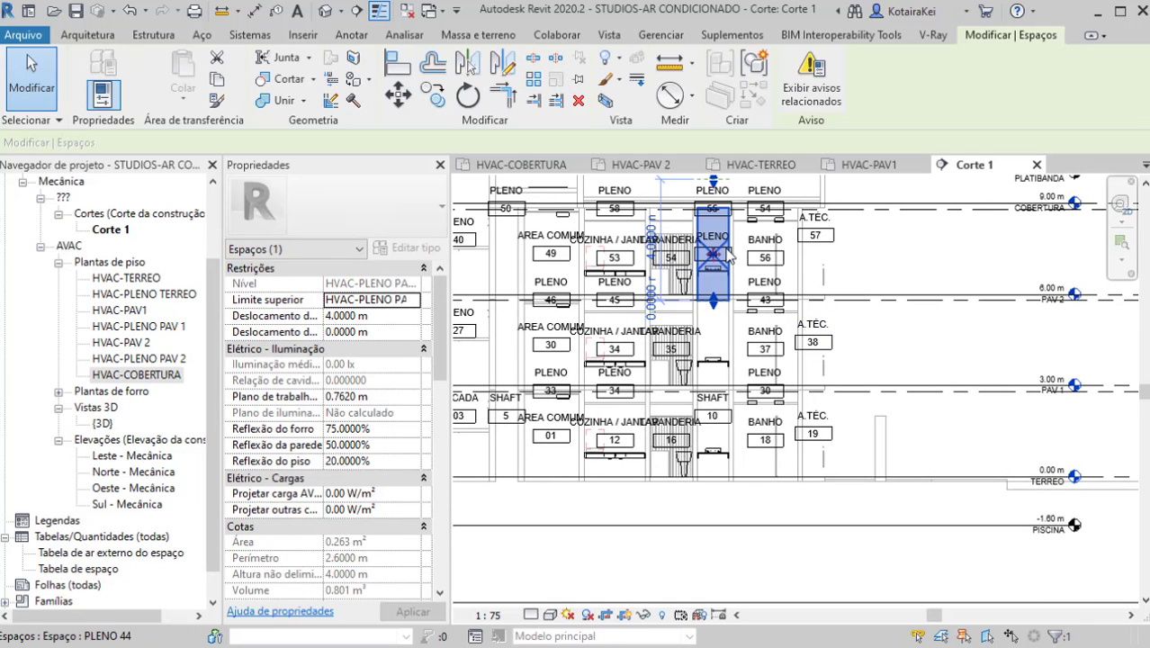
key(Delete)
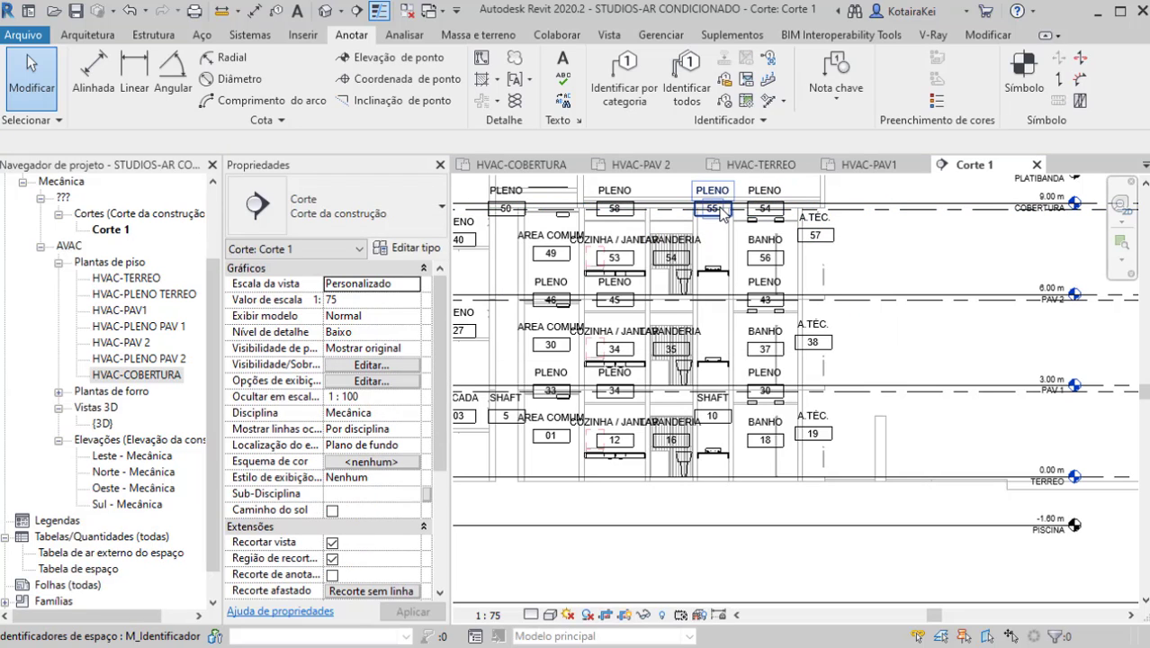
key(Tab)
key(Tab)
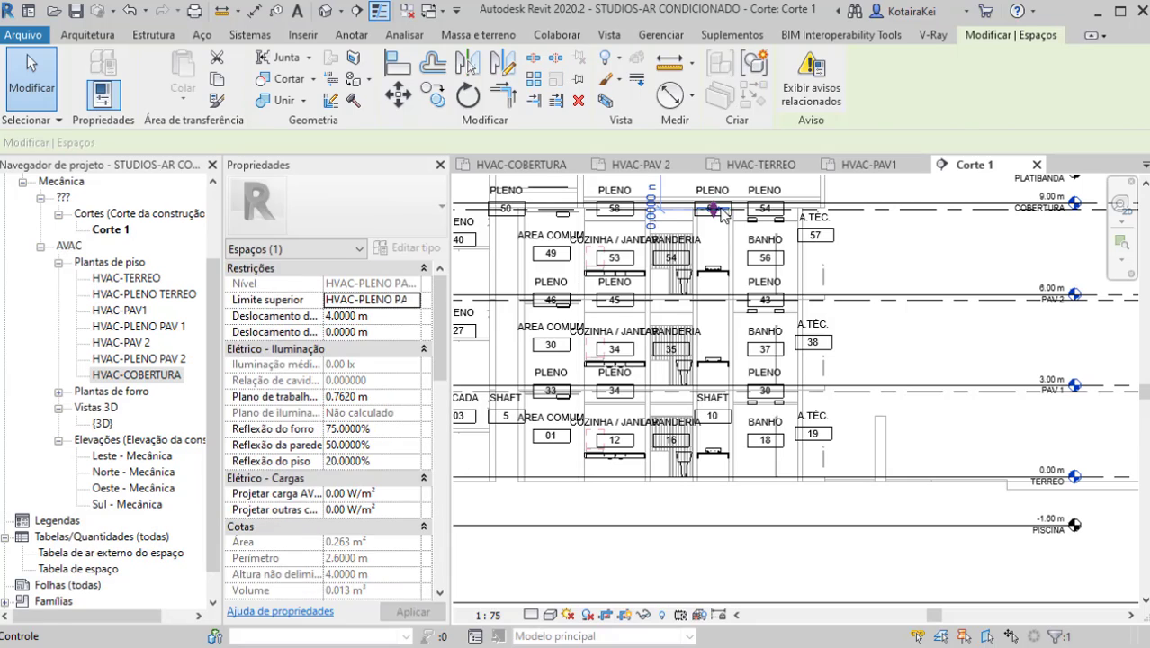
key(Delete)
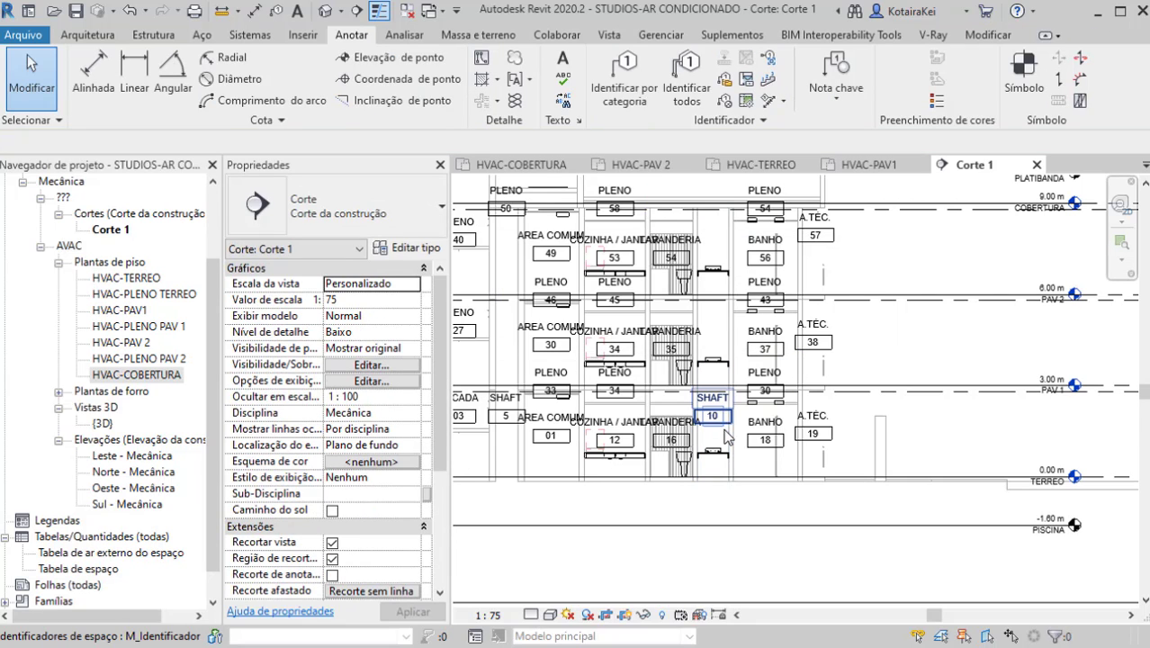
Step: Set the upper limit of the SHAFT 10 space to HVAC-COBERTURA with an upper offset of 0 m
click(719, 436)
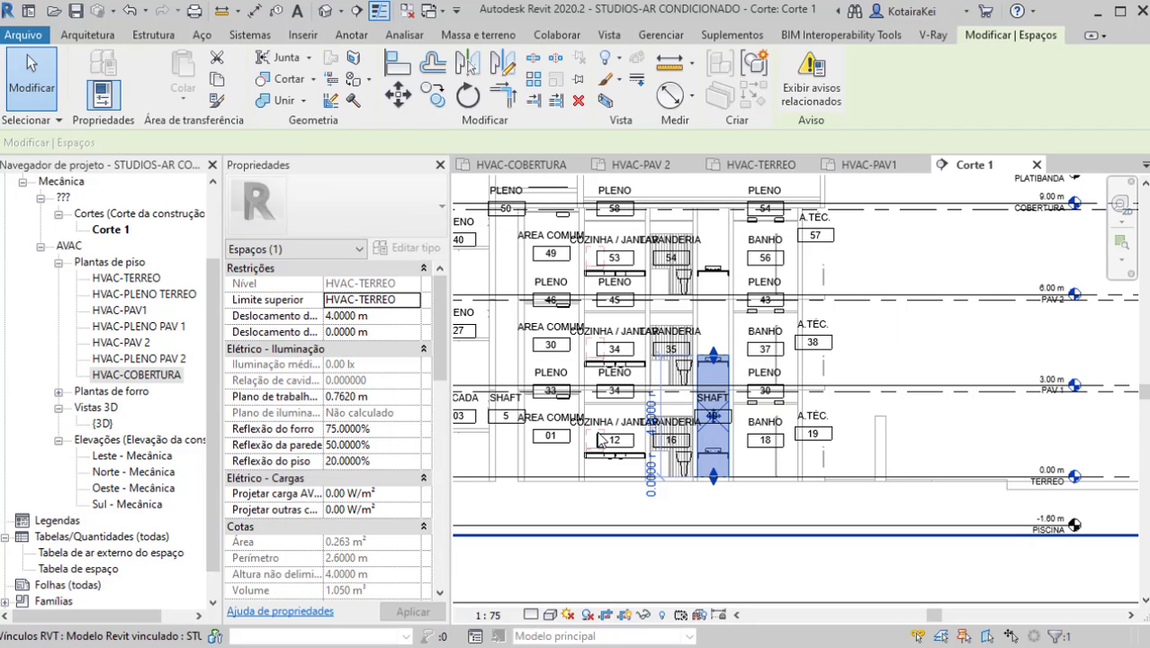
click(416, 300)
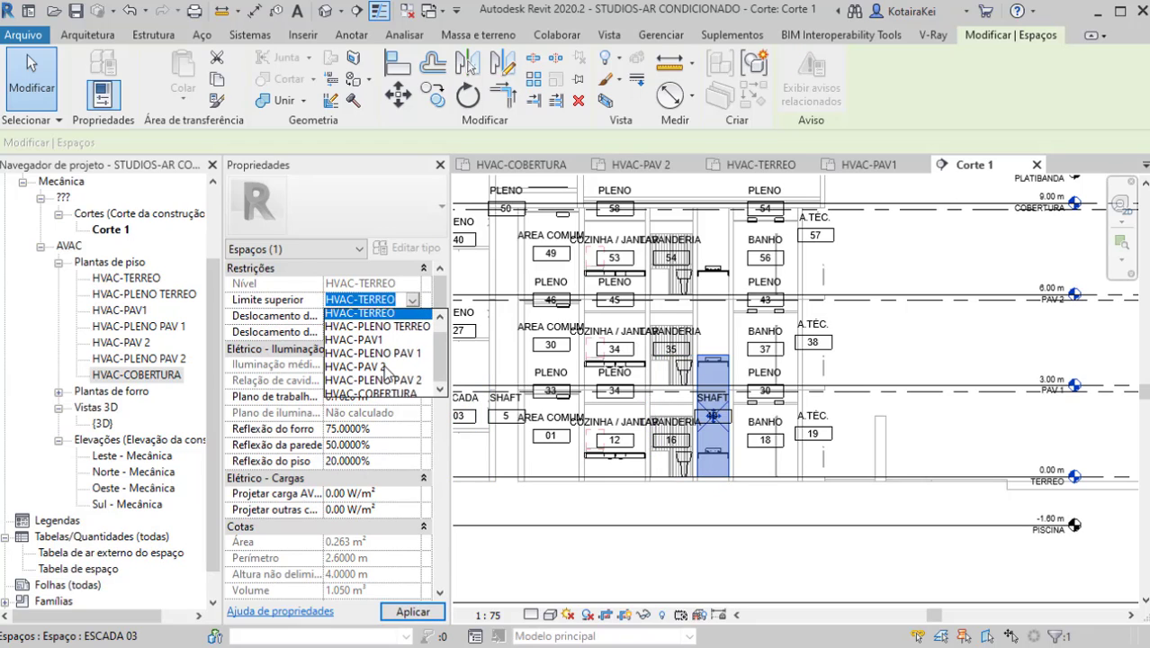
click(385, 388)
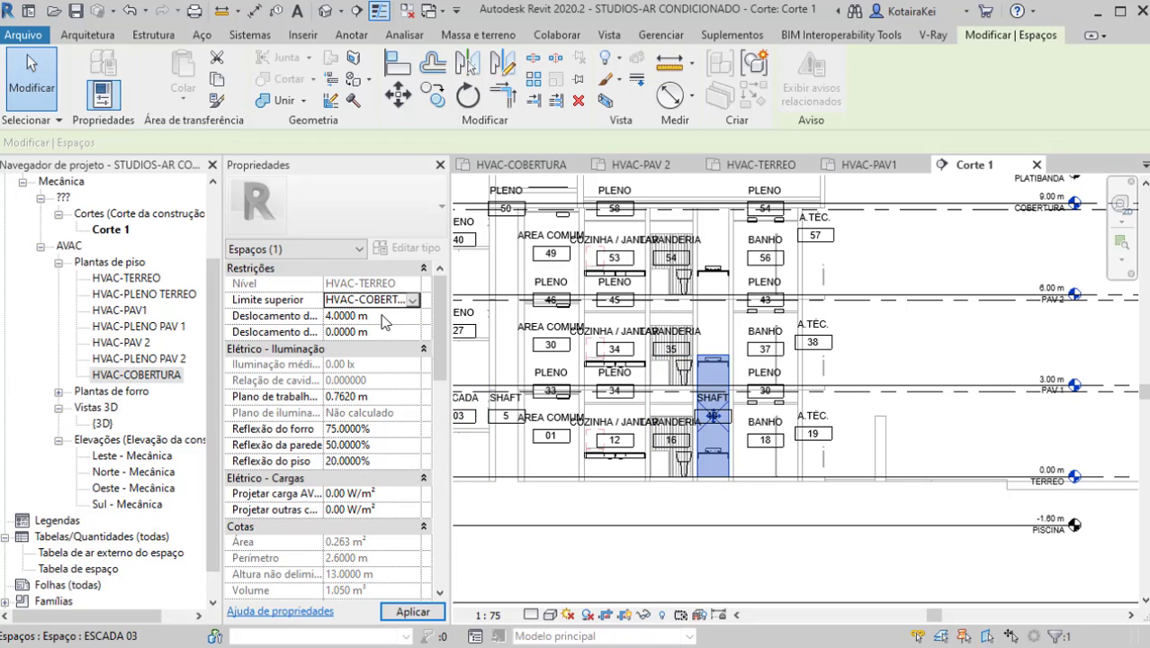
text(0)
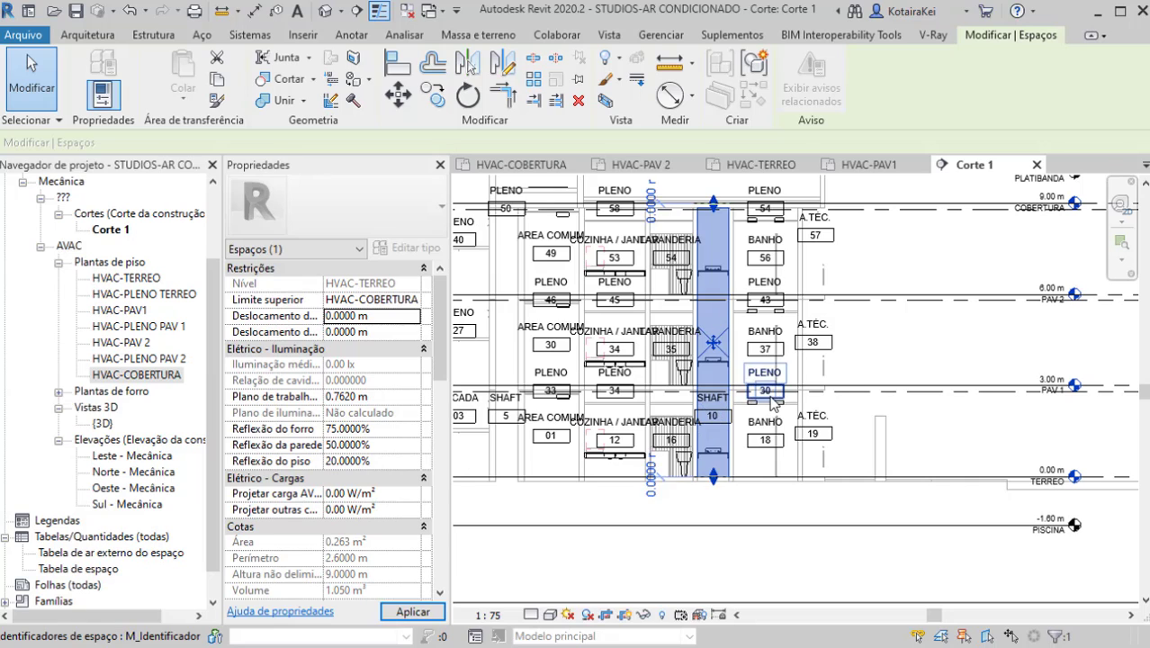
click(884, 288)
Step: Open the Tabela de espaço schedule to review the spaces listed by level
scroll(885, 288, down, 1)
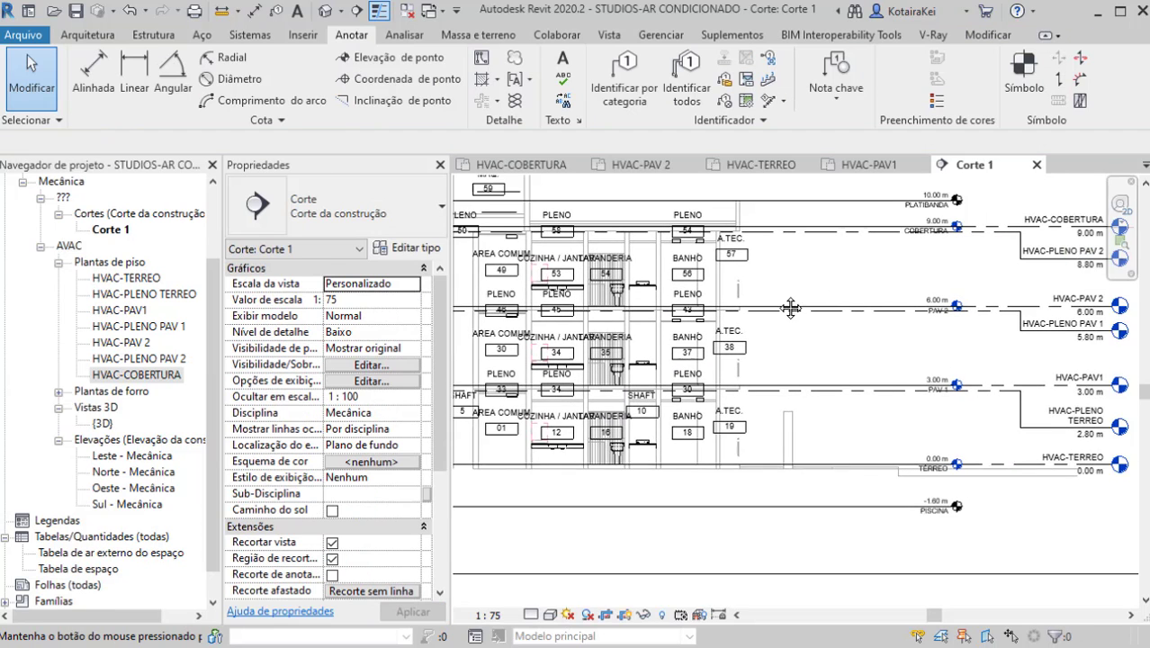
middle_drag(869, 304, 738, 309)
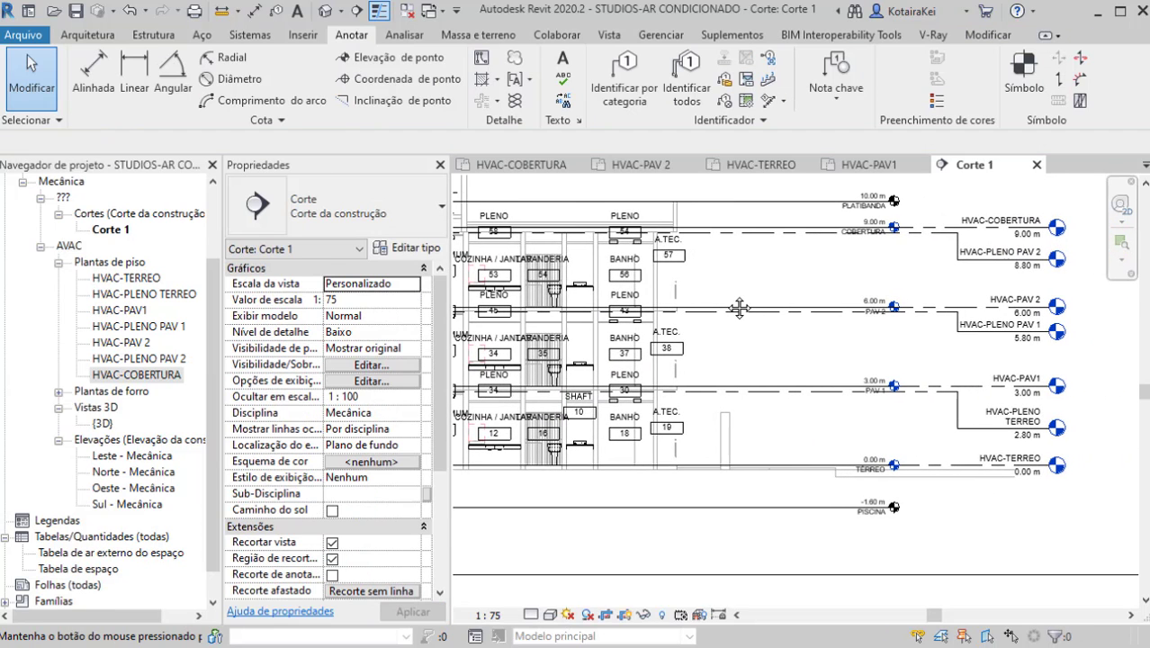
double_click(80, 568)
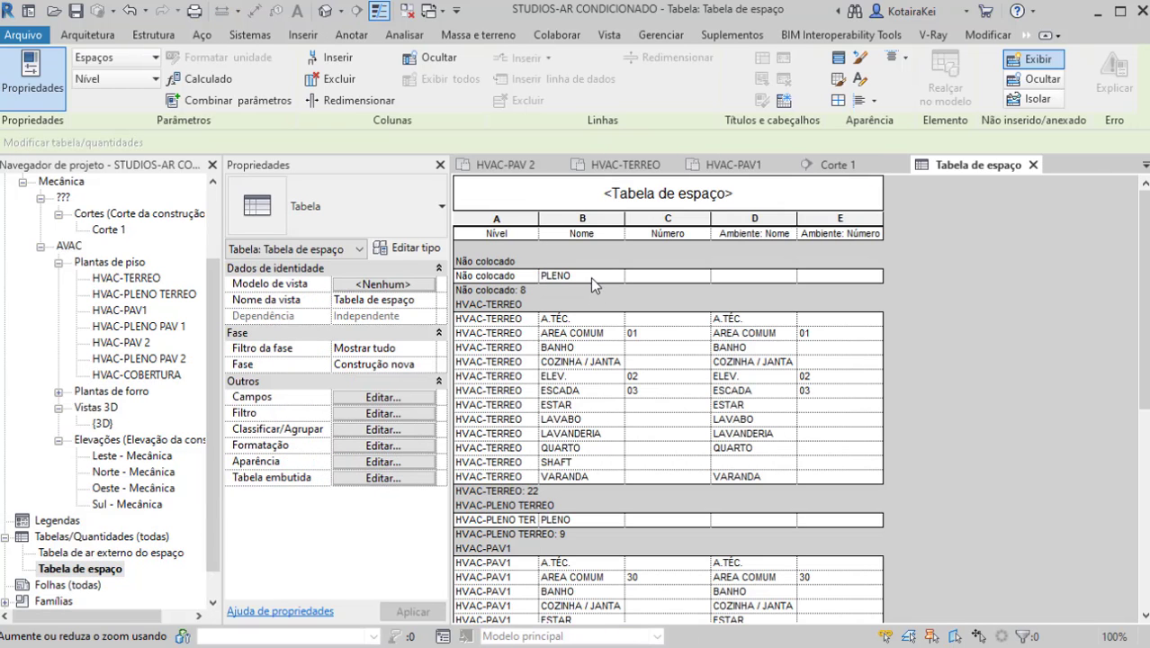
Step: Delete all the unplaced (Não colocado) PLENO spaces from the Tabela de espaço schedule
click(590, 276)
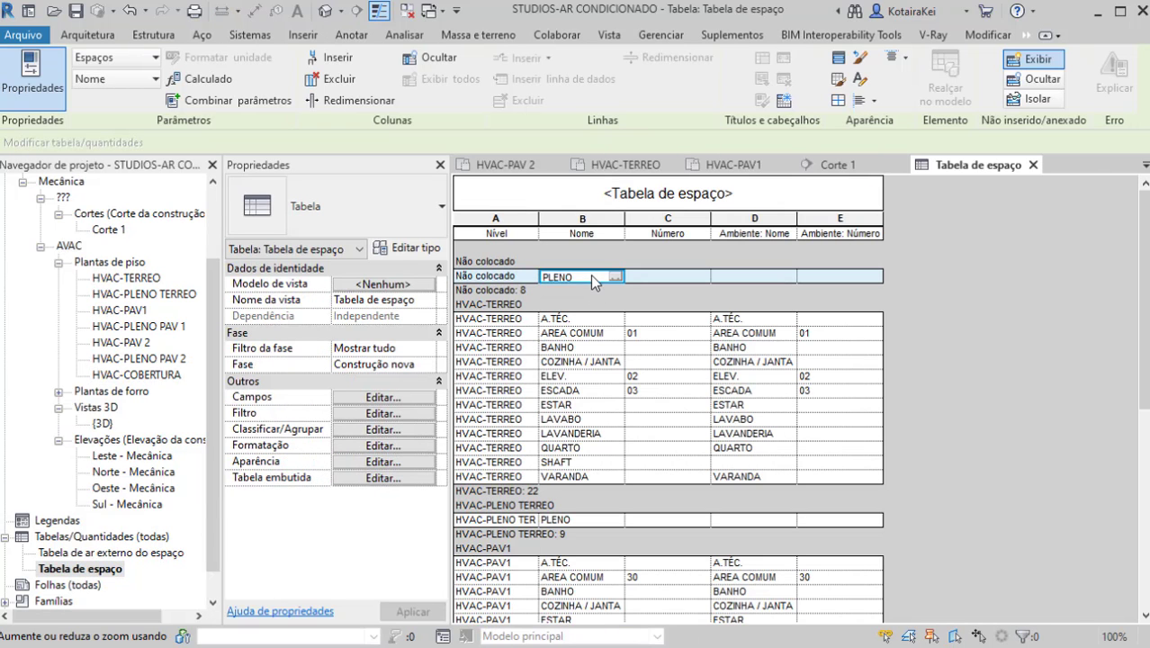
click(590, 275)
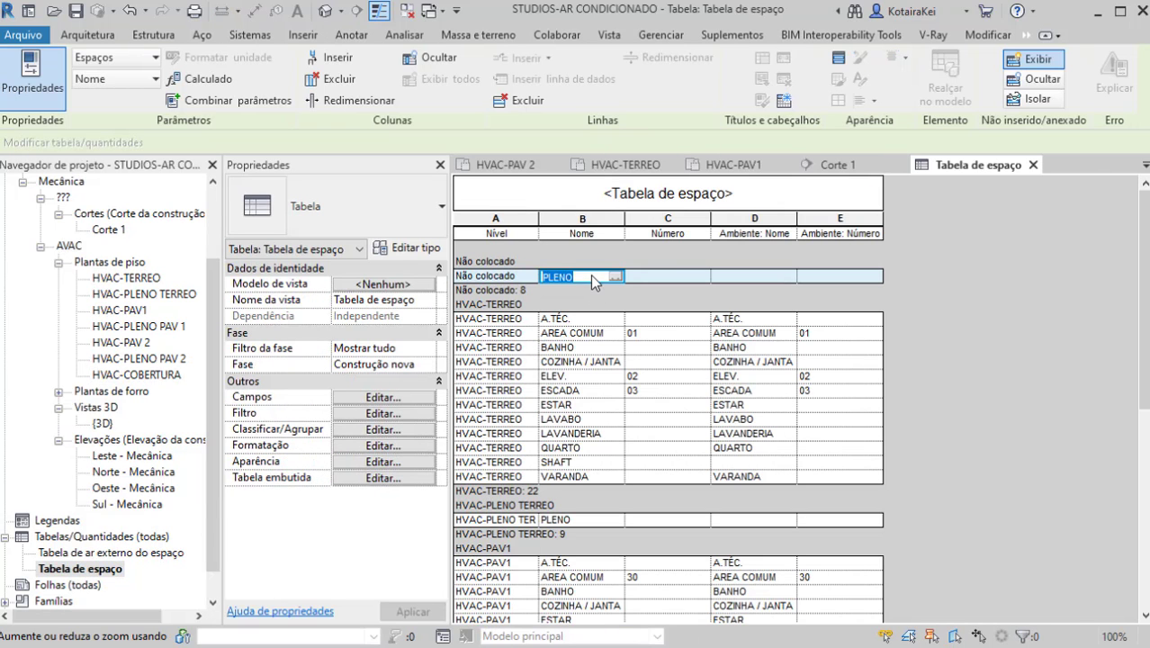
click(476, 272)
click(503, 101)
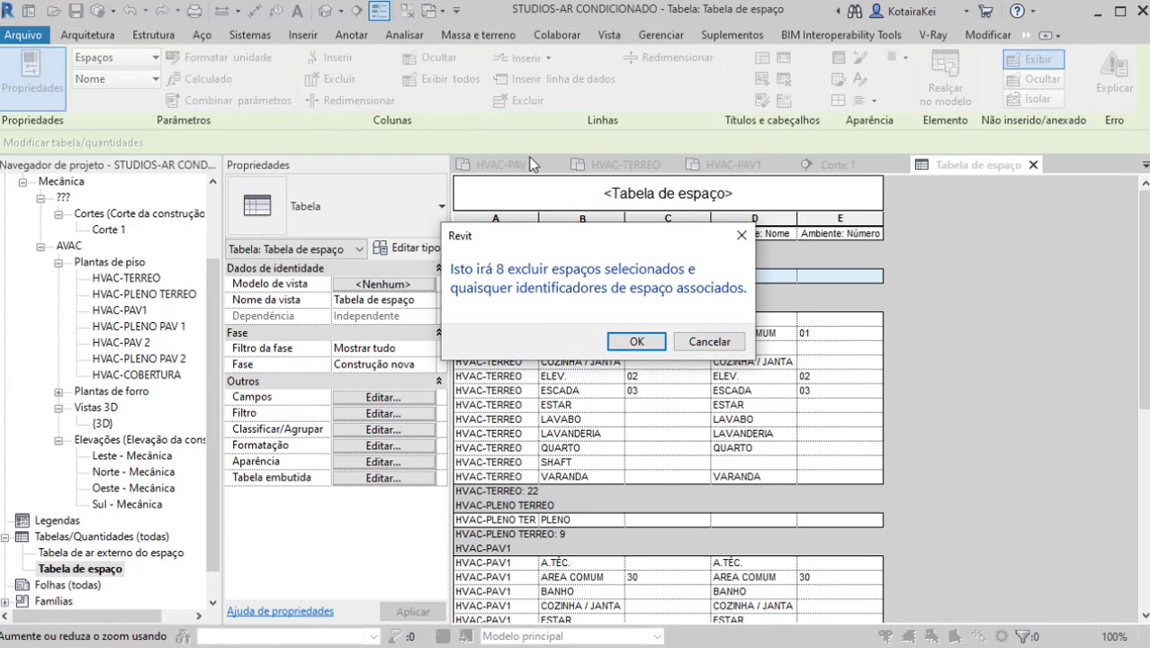
click(639, 342)
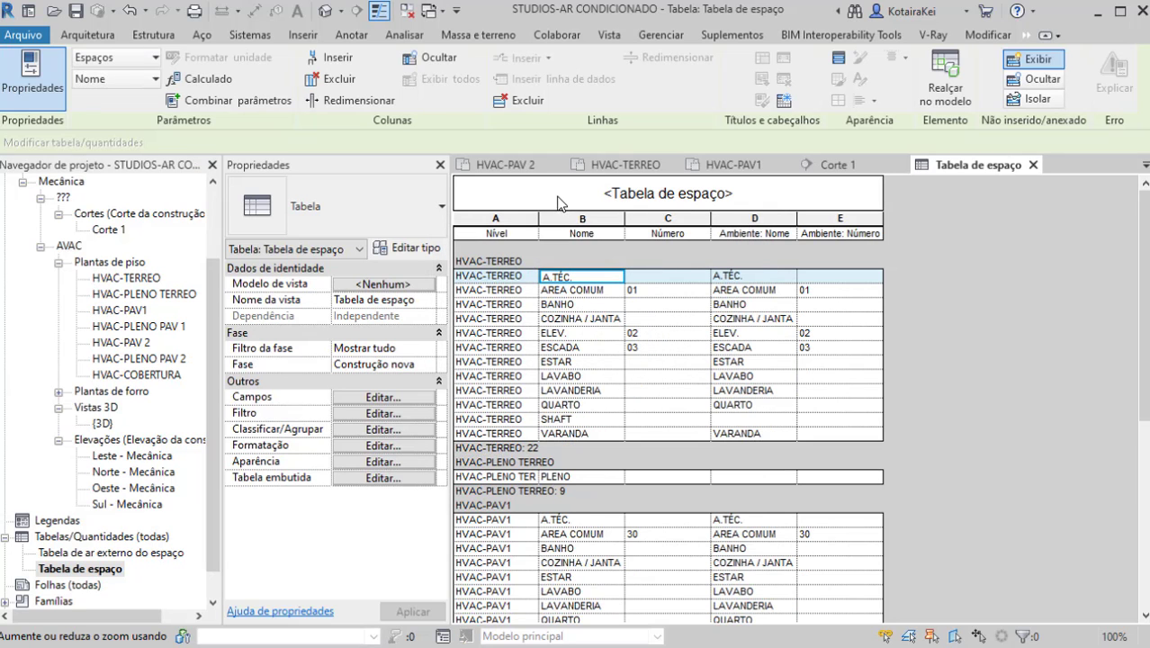
Step: Move the Corte 1 section line in HVAC-TERREO to cut through the bedrooms, kitchens and elevator, relocating the displaced tags into their spaces
click(618, 165)
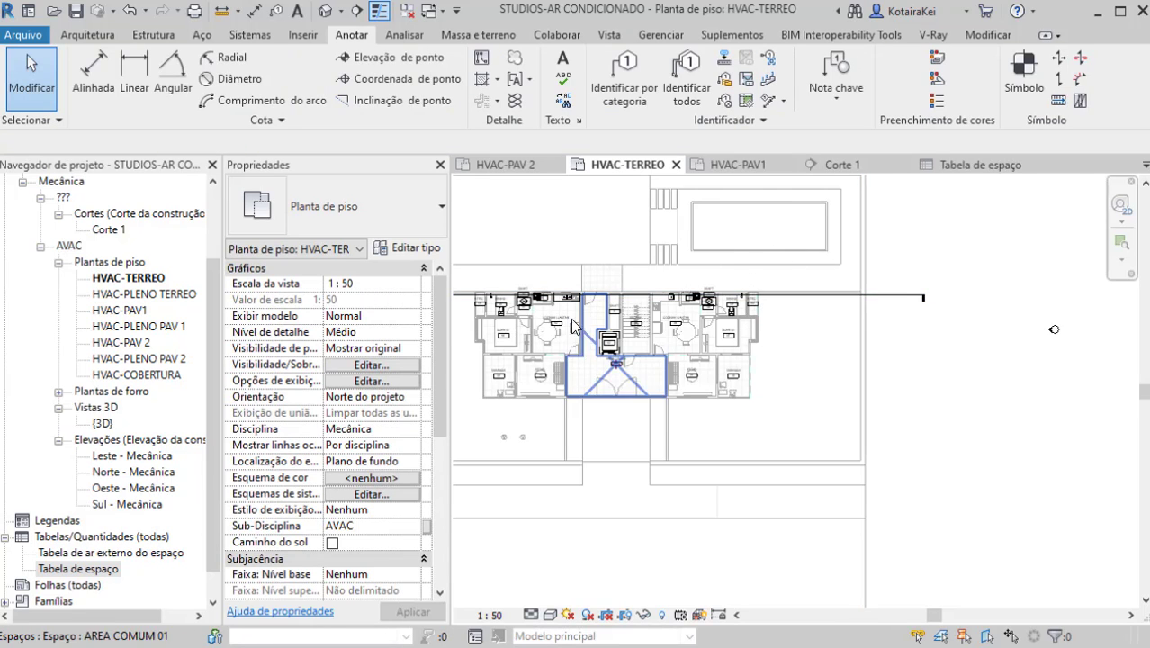
scroll(632, 326, up, 3)
middle_drag(632, 325, 689, 293)
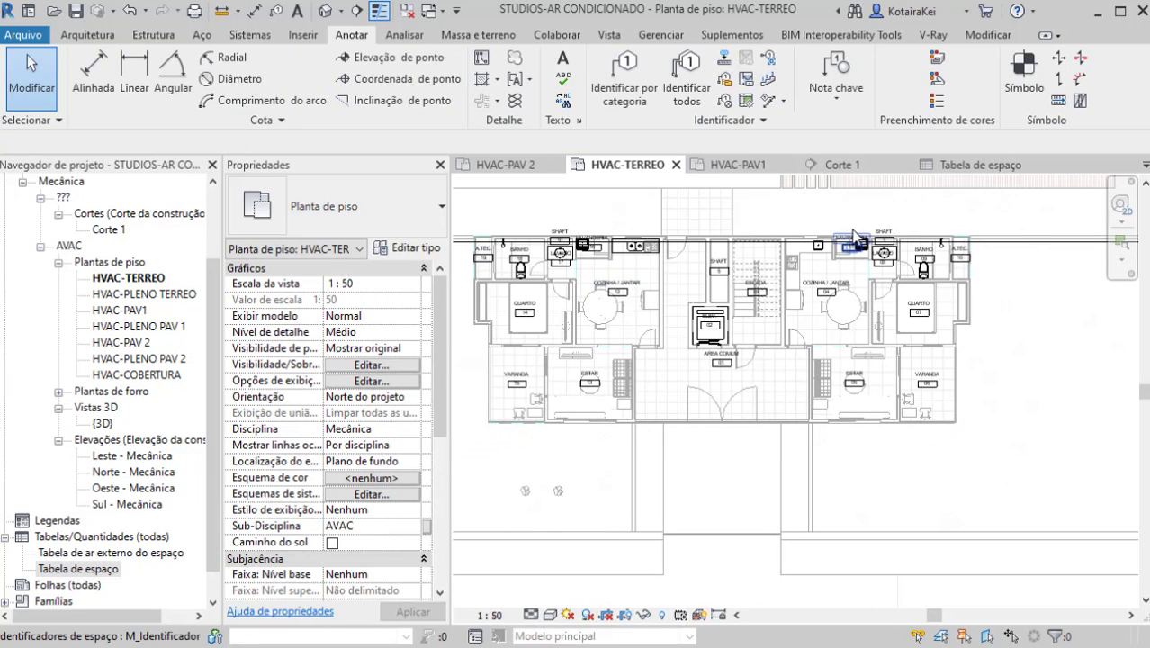
click(1022, 260)
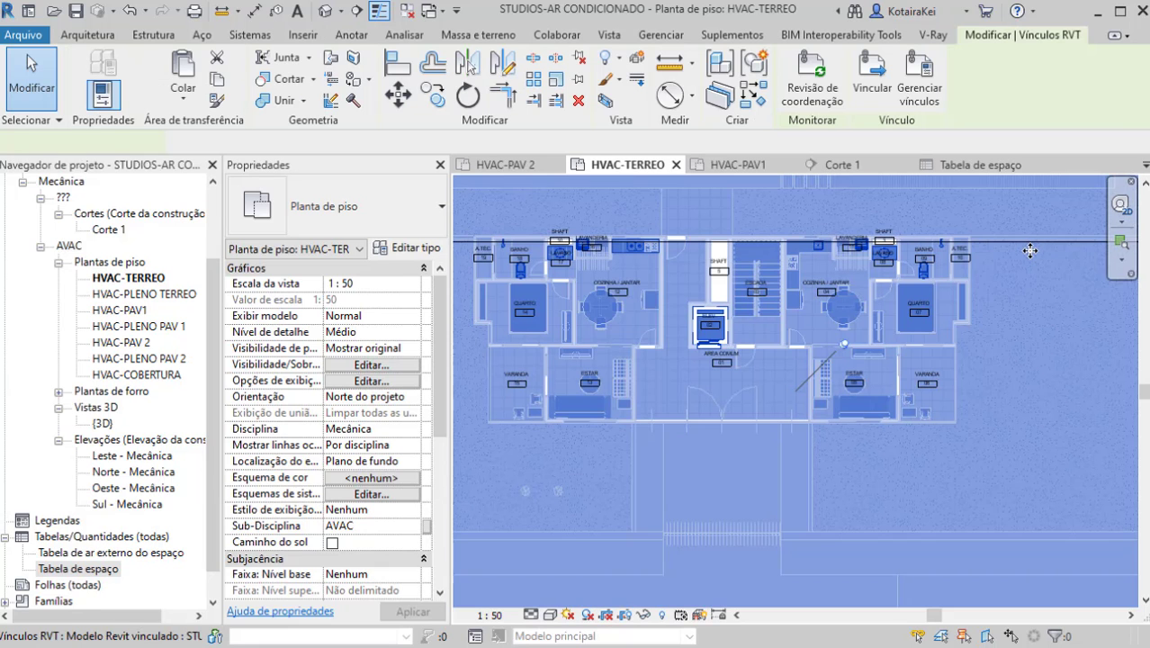
key(Escape)
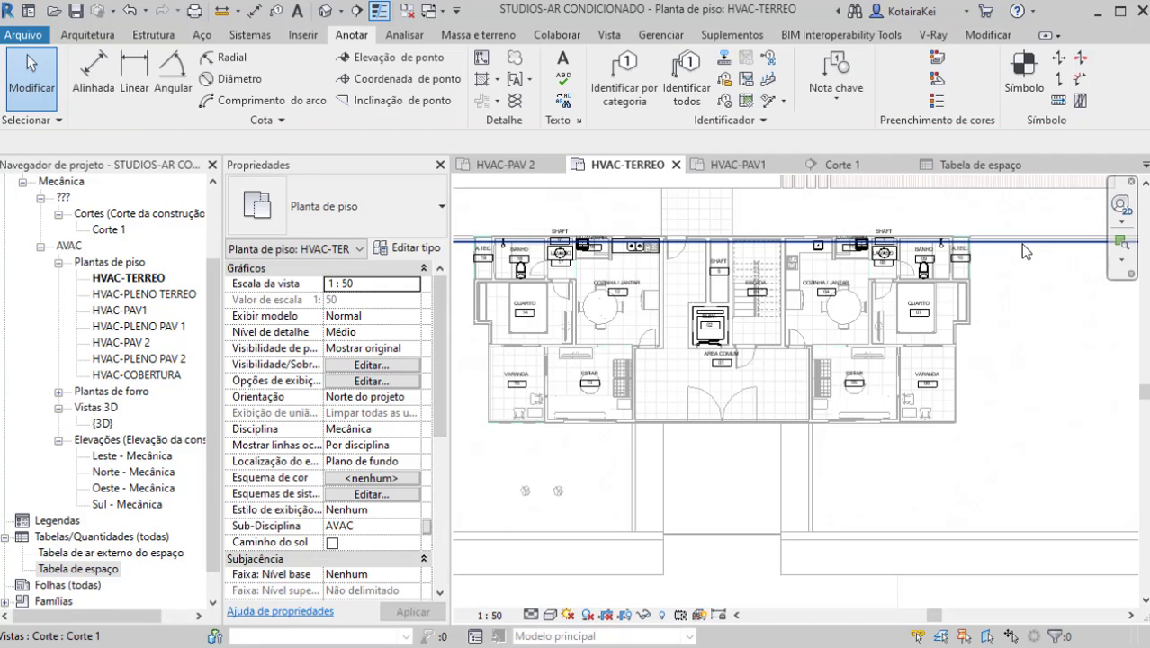
click(1017, 242)
drag(1017, 241, 1004, 321)
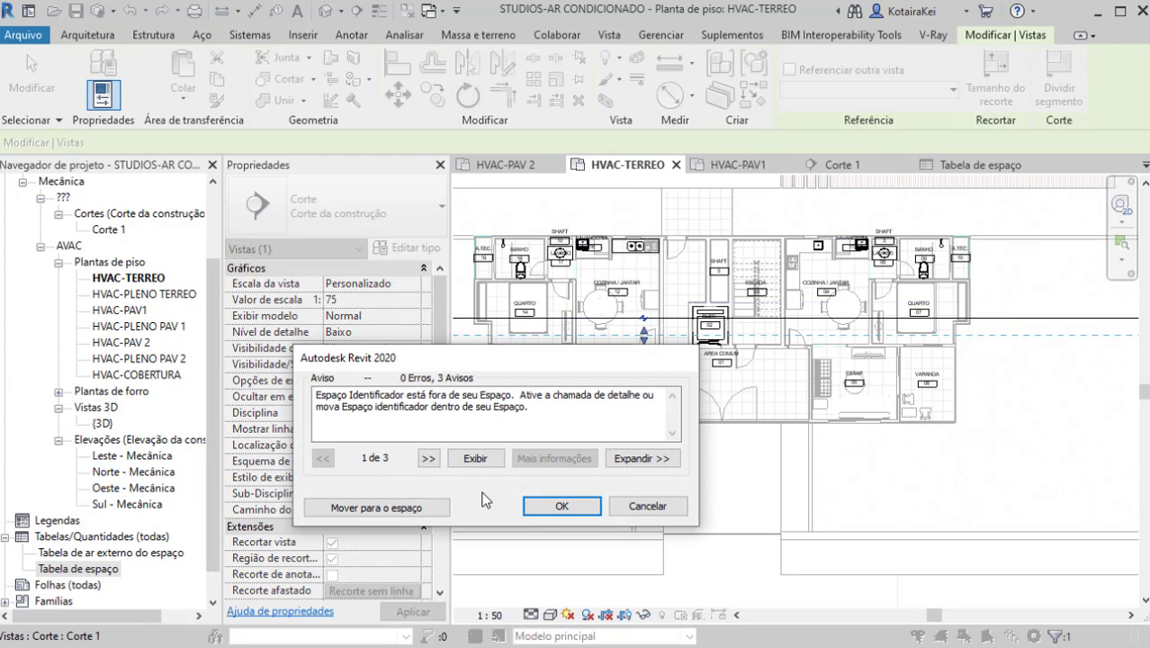
drag(448, 357, 462, 354)
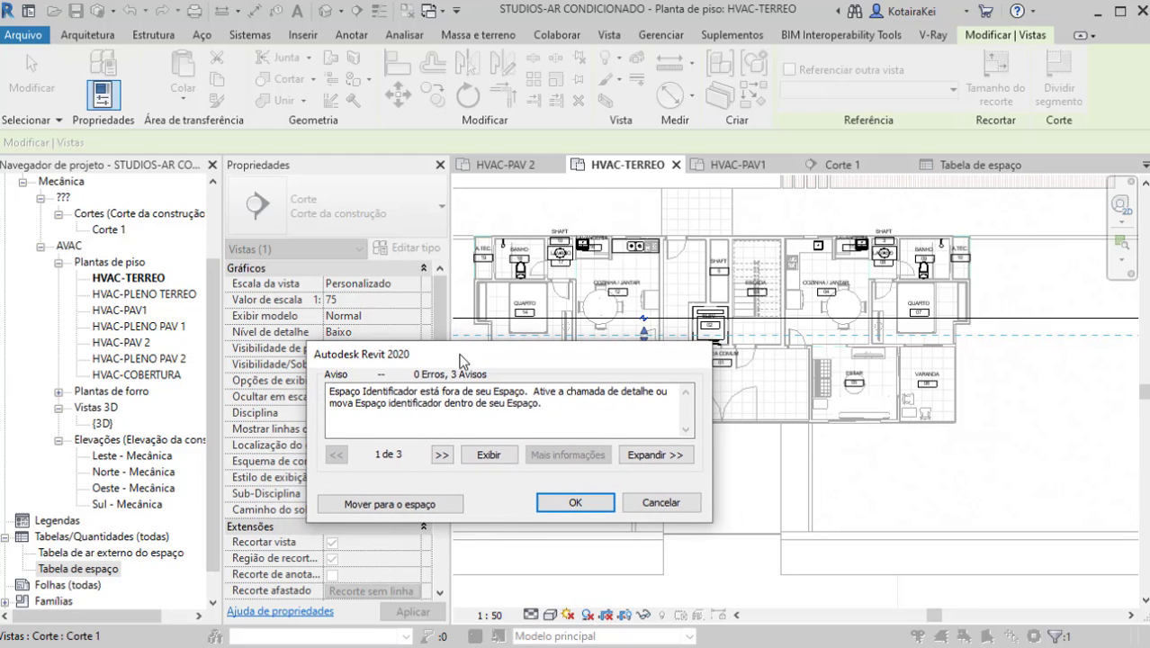
drag(392, 392, 453, 385)
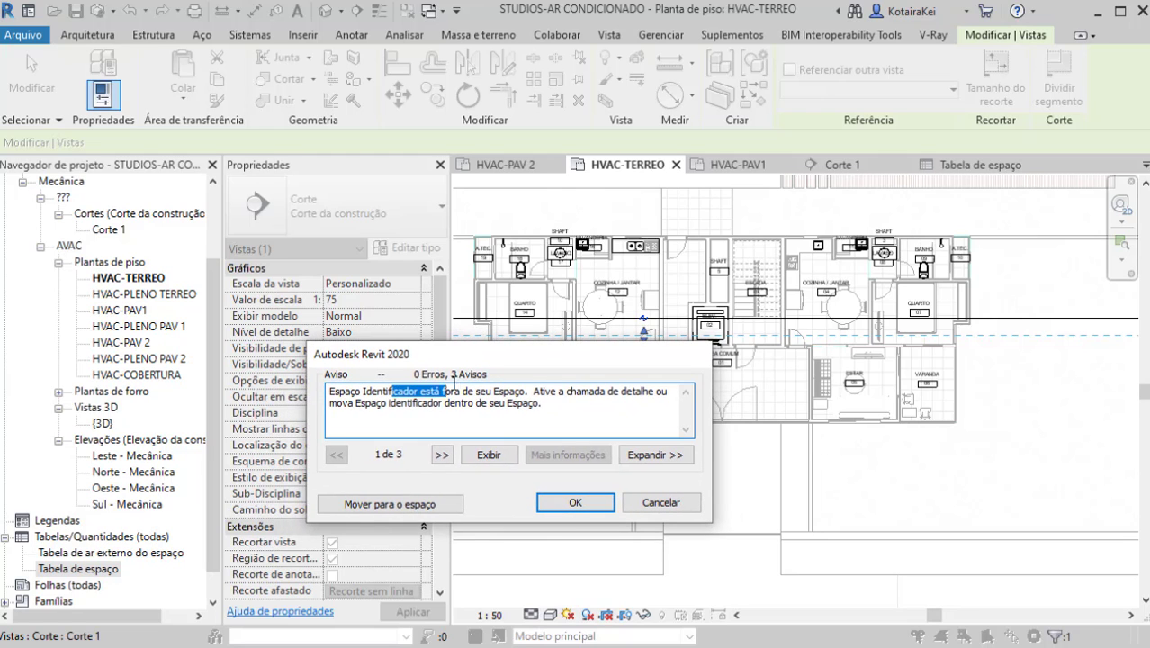
click(391, 506)
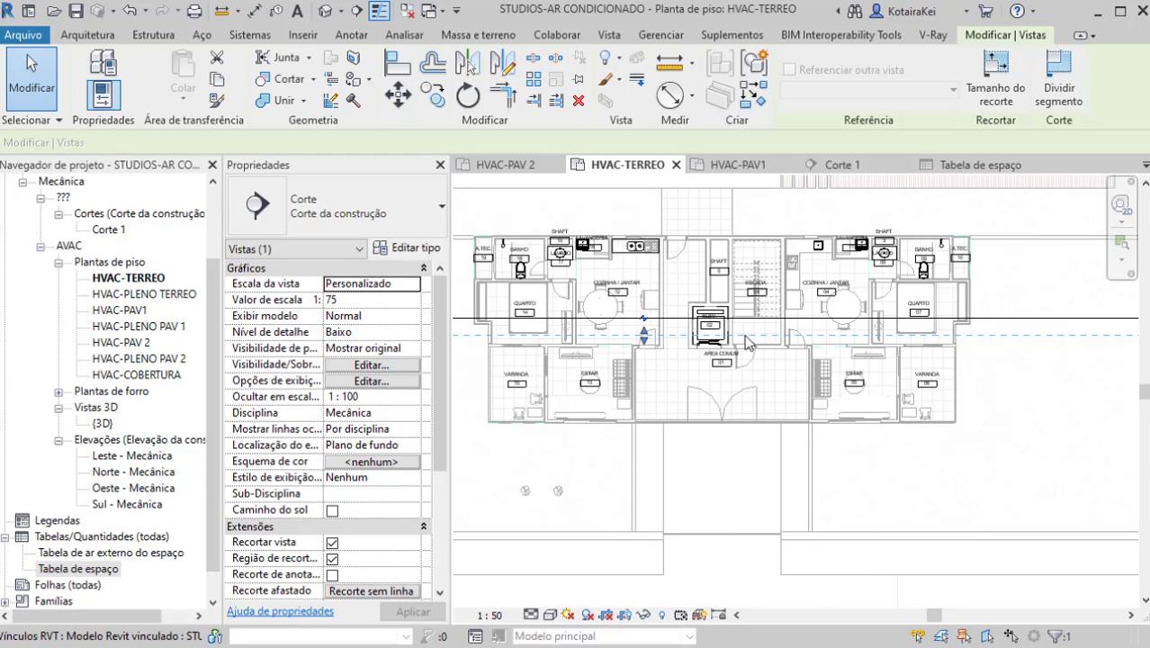
Step: Open the Corte 1 section and tag all its untagged spaces using the Identificadores de espaço category
scroll(571, 351, down, 2)
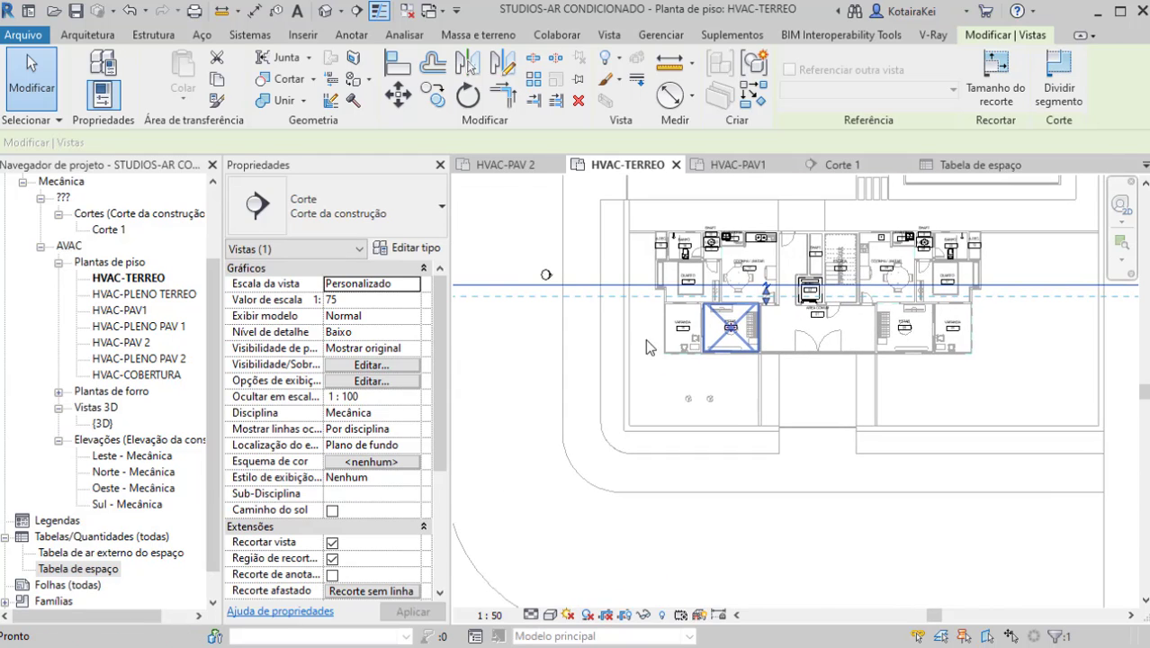
middle_drag(474, 326, 667, 338)
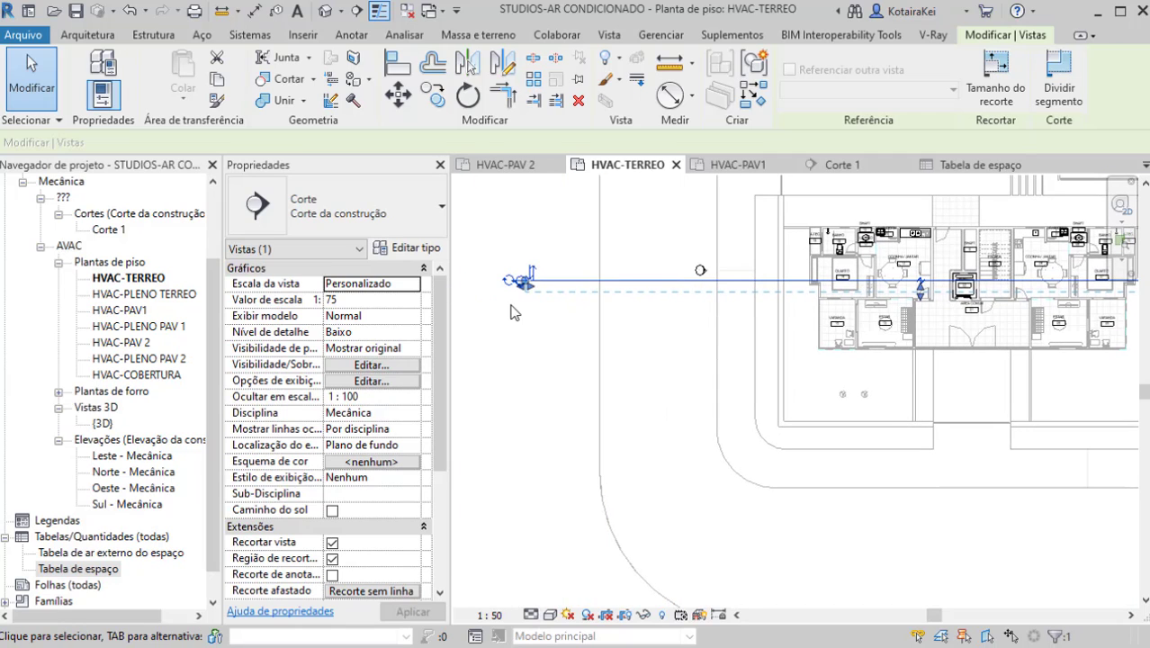
key(Escape)
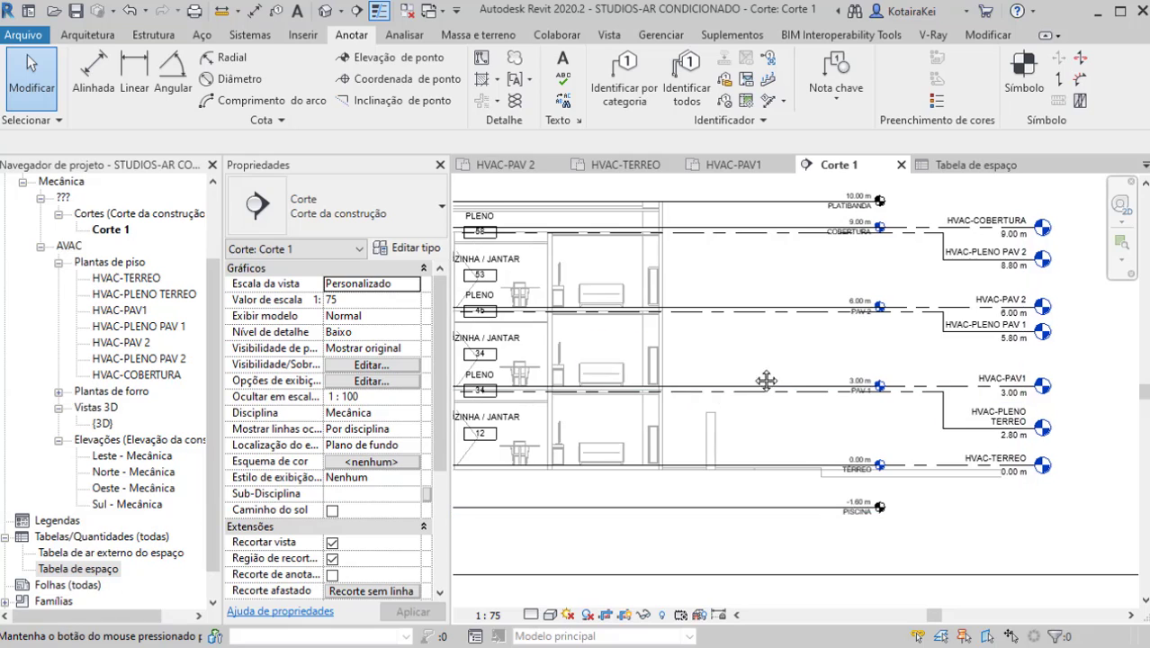
scroll(871, 360, up, 2)
scroll(871, 360, down, 2)
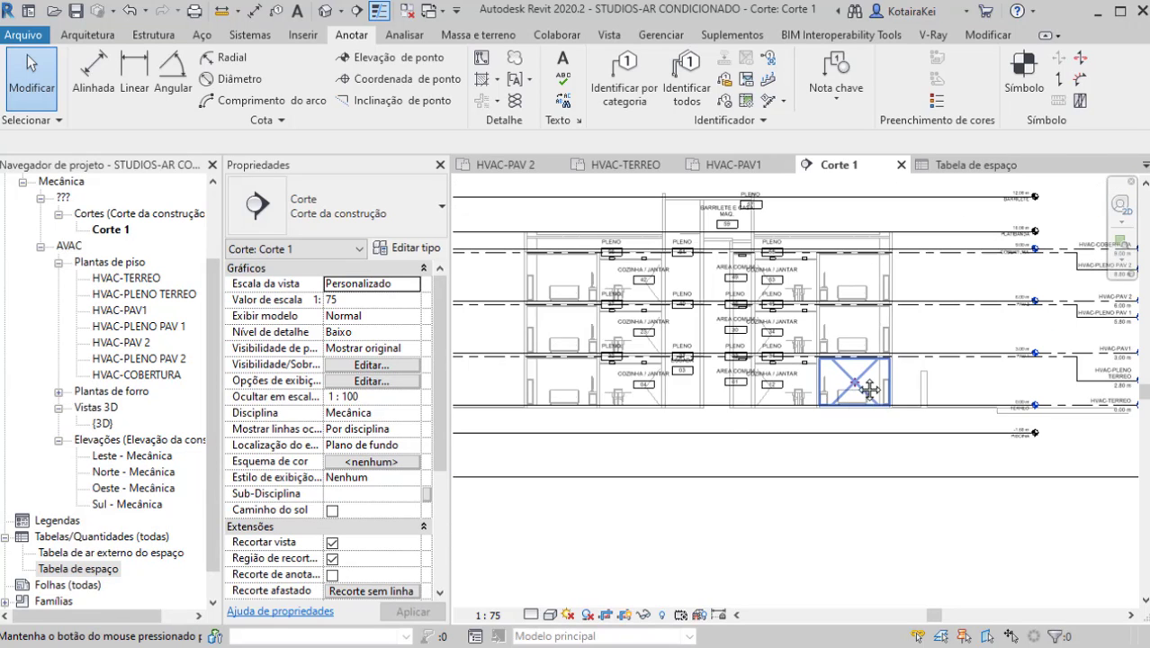
middle_drag(864, 386, 890, 385)
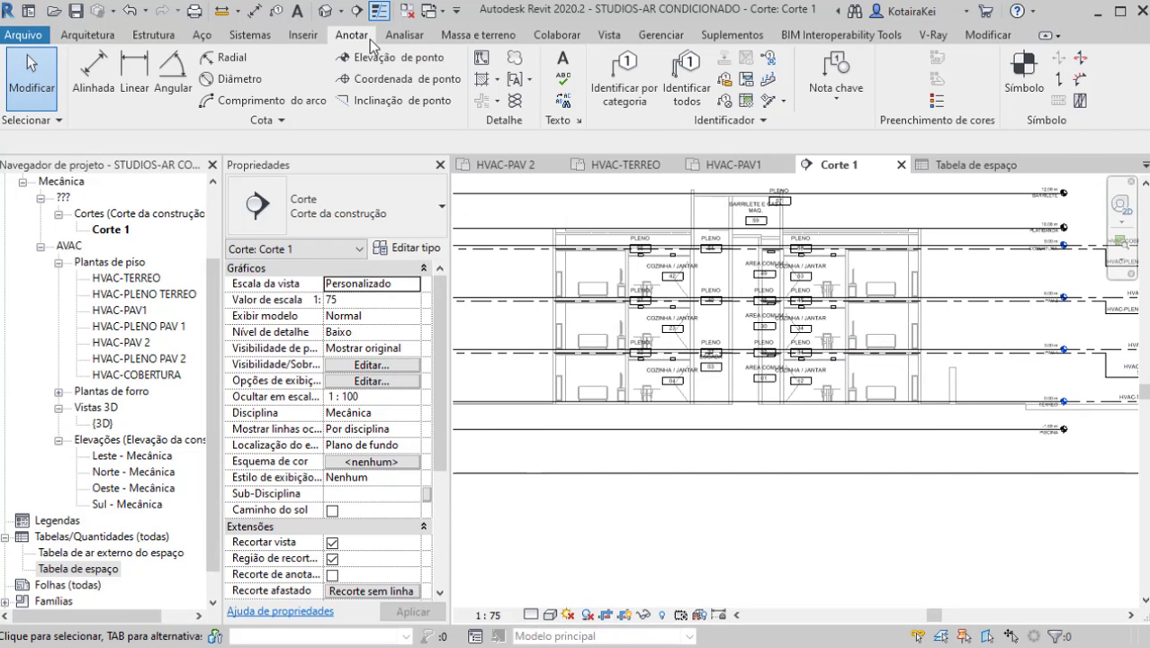
click(684, 90)
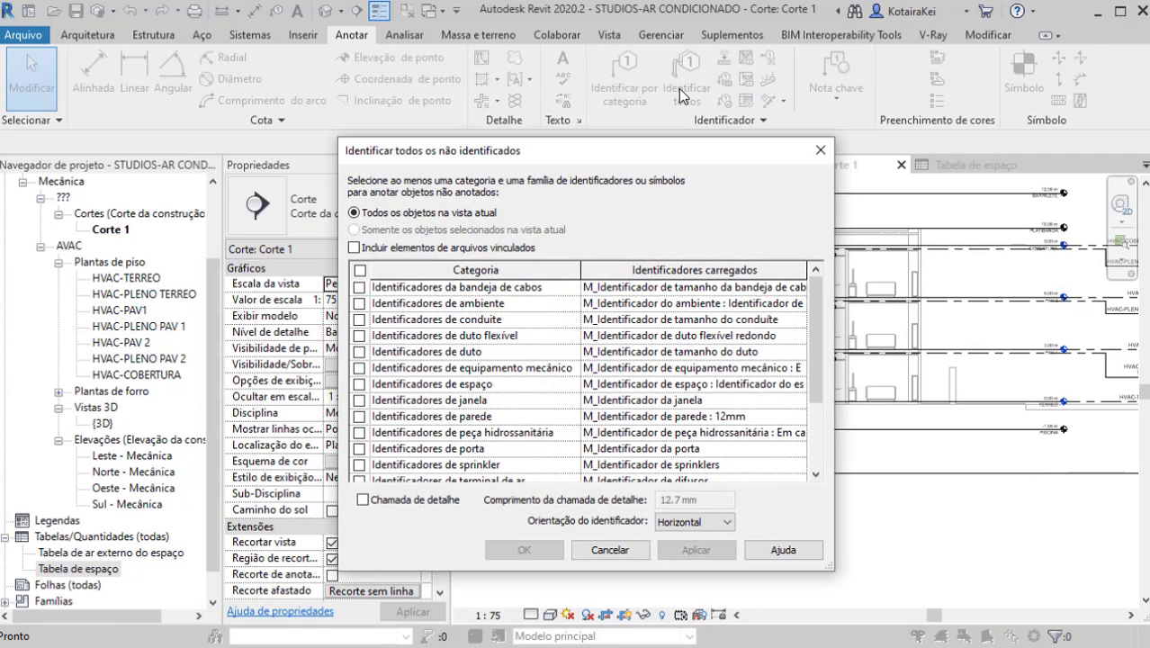
click(425, 217)
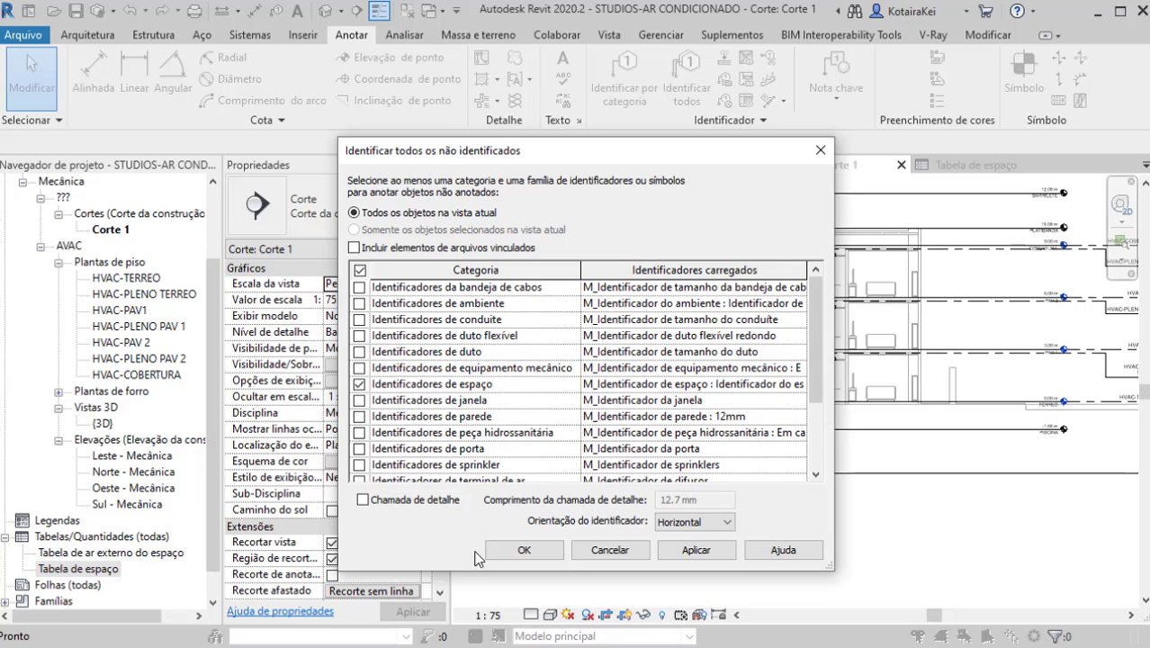
click(527, 550)
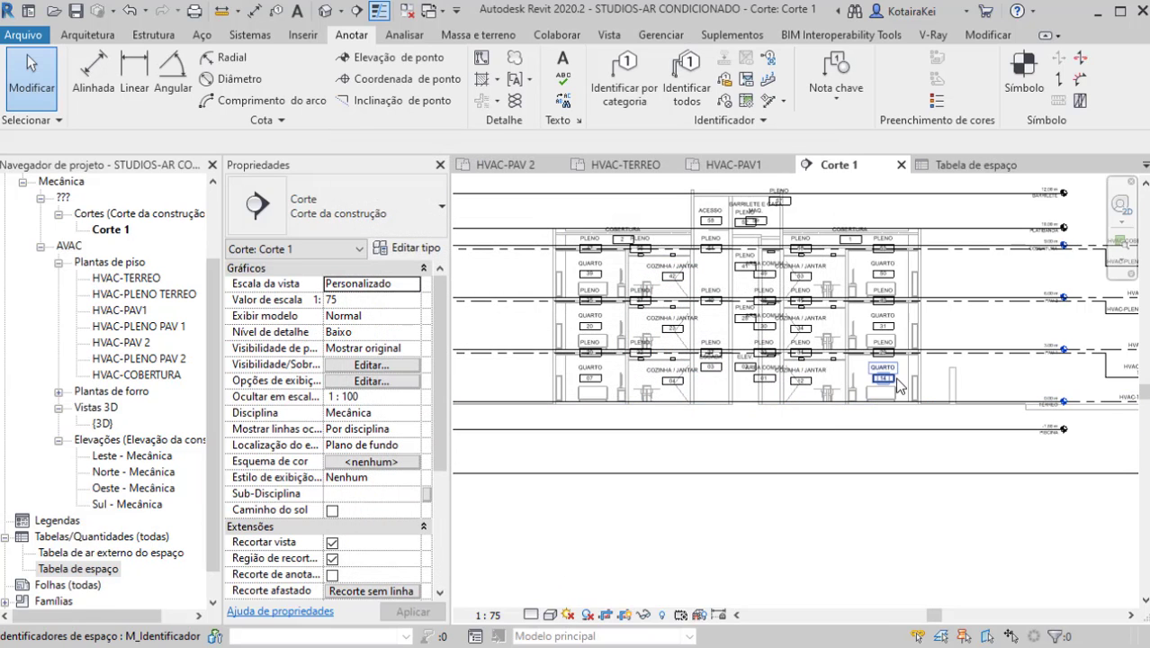
Step: Delete the PLENO spaces 28 and 41 stacked above ELEV. 02 in Corte 1
scroll(882, 375, up, 3)
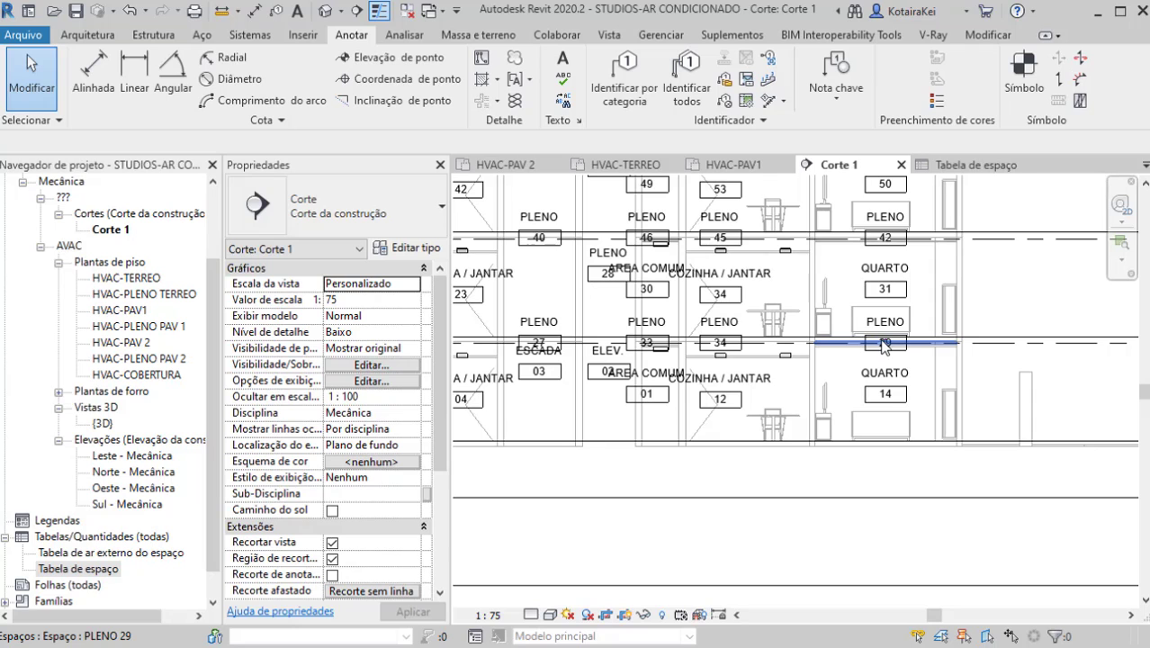
click(895, 238)
scroll(810, 315, down, 2)
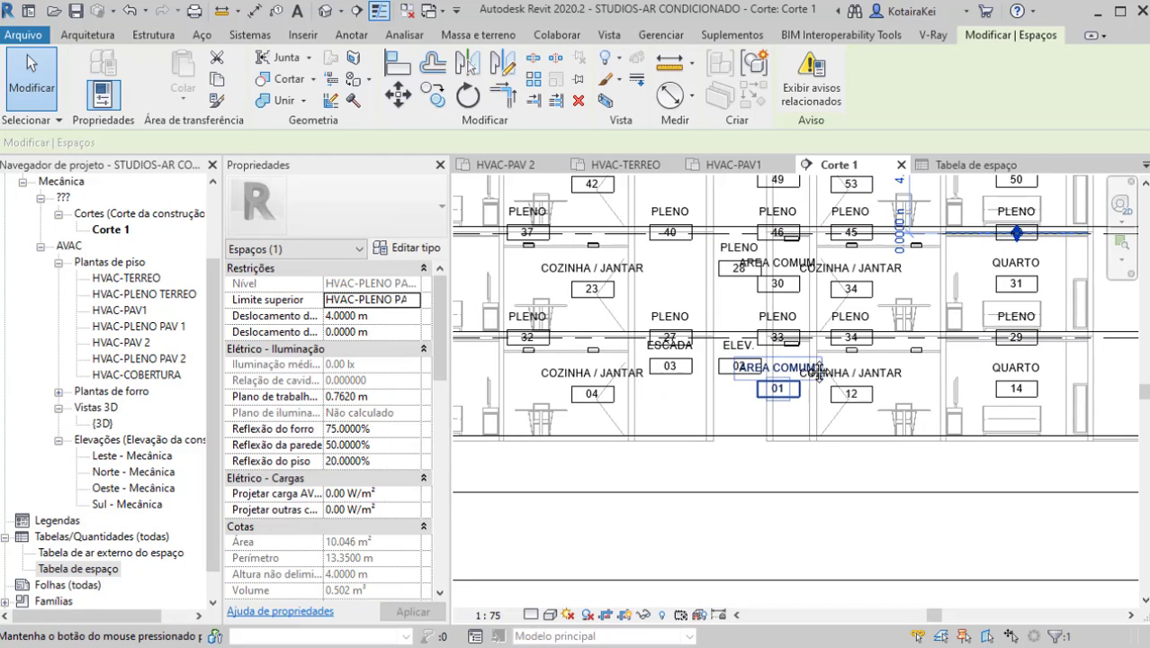
click(743, 388)
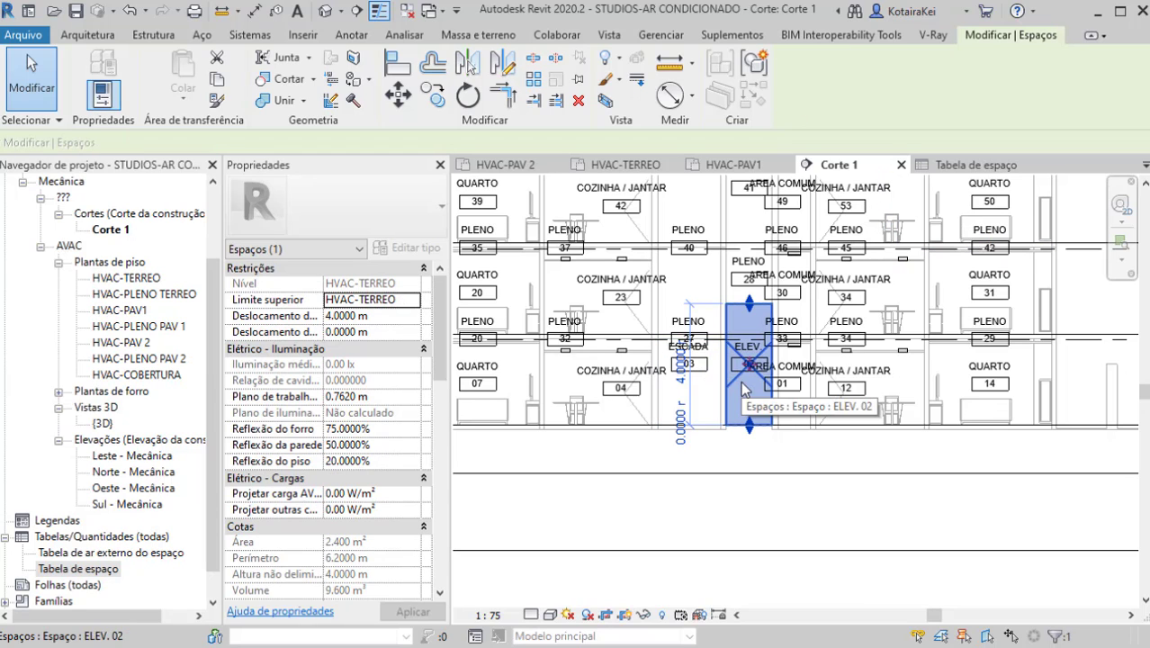
middle_drag(758, 391, 774, 400)
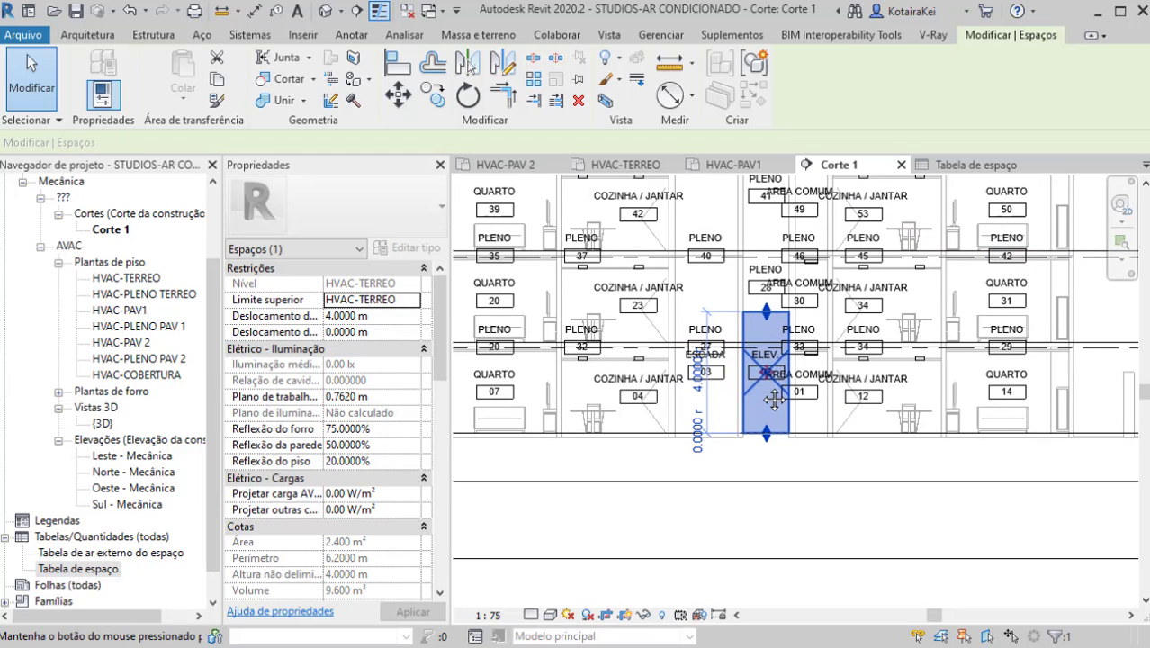
click(770, 306)
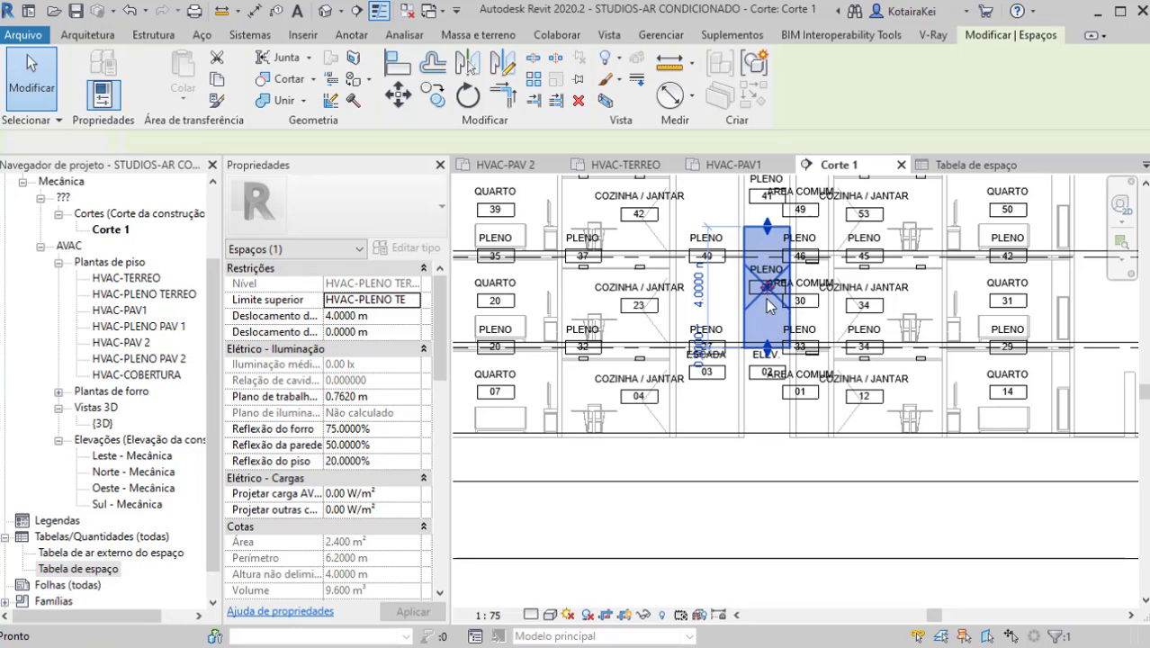
key(Delete)
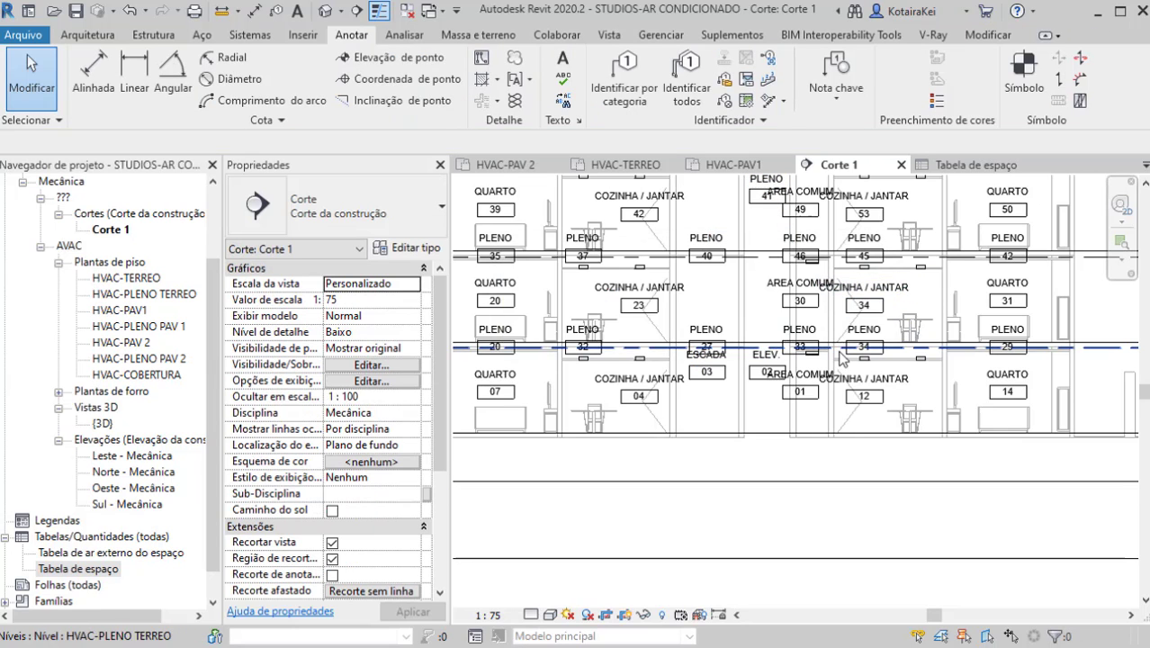
scroll(772, 276, down, 1)
click(771, 275)
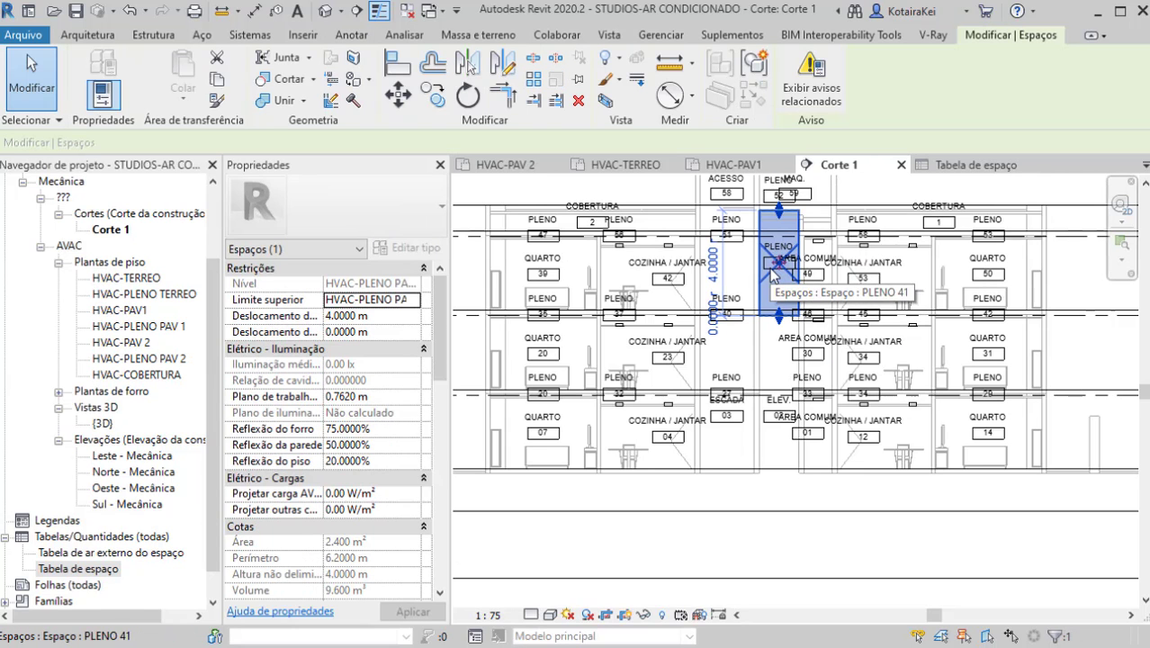
key(Delete)
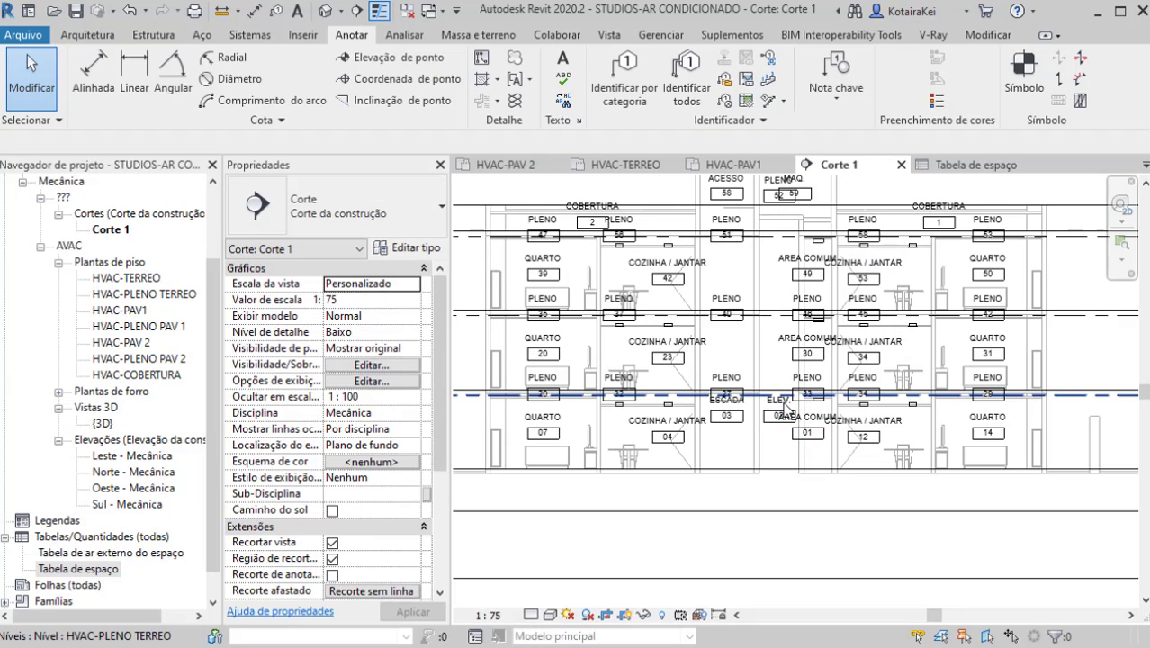
Step: Set the upper limit of the ELEV. 02 space to HVAC-COBERTURA and accept the overlap warnings
click(784, 407)
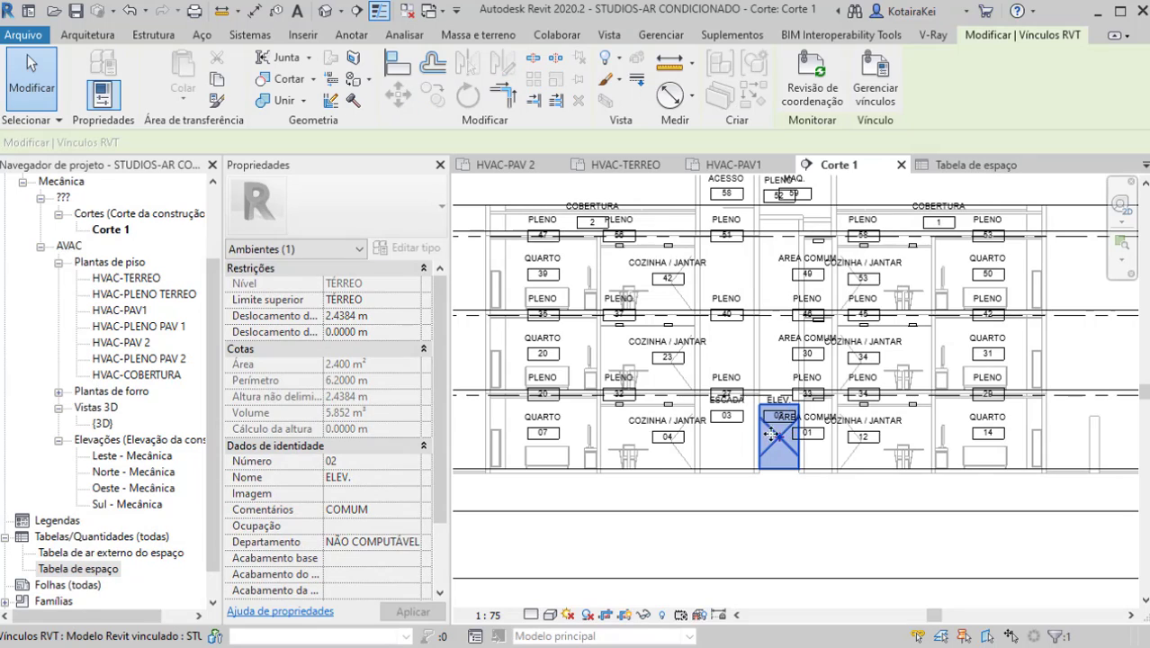
key(Escape)
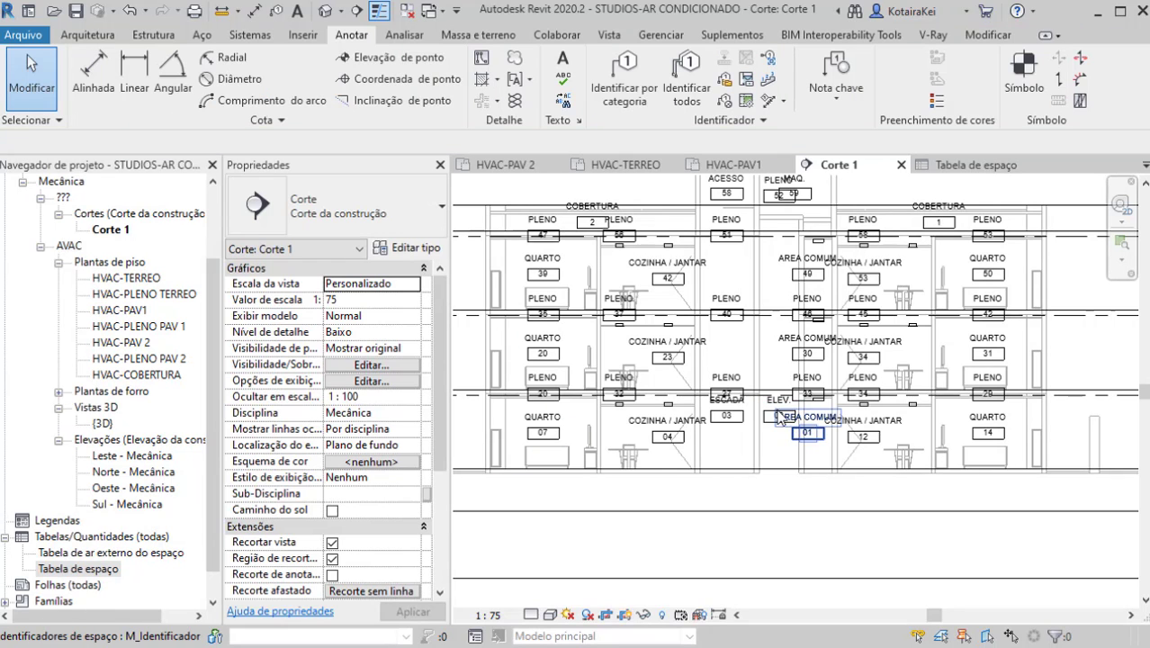
click(767, 415)
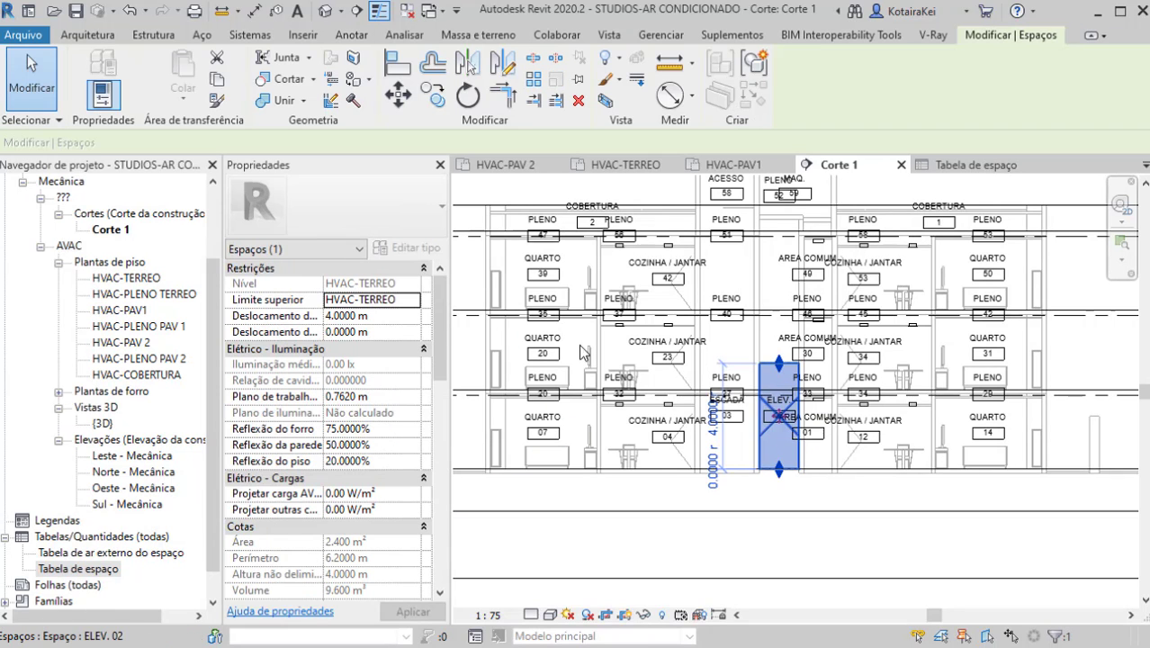
click(414, 300)
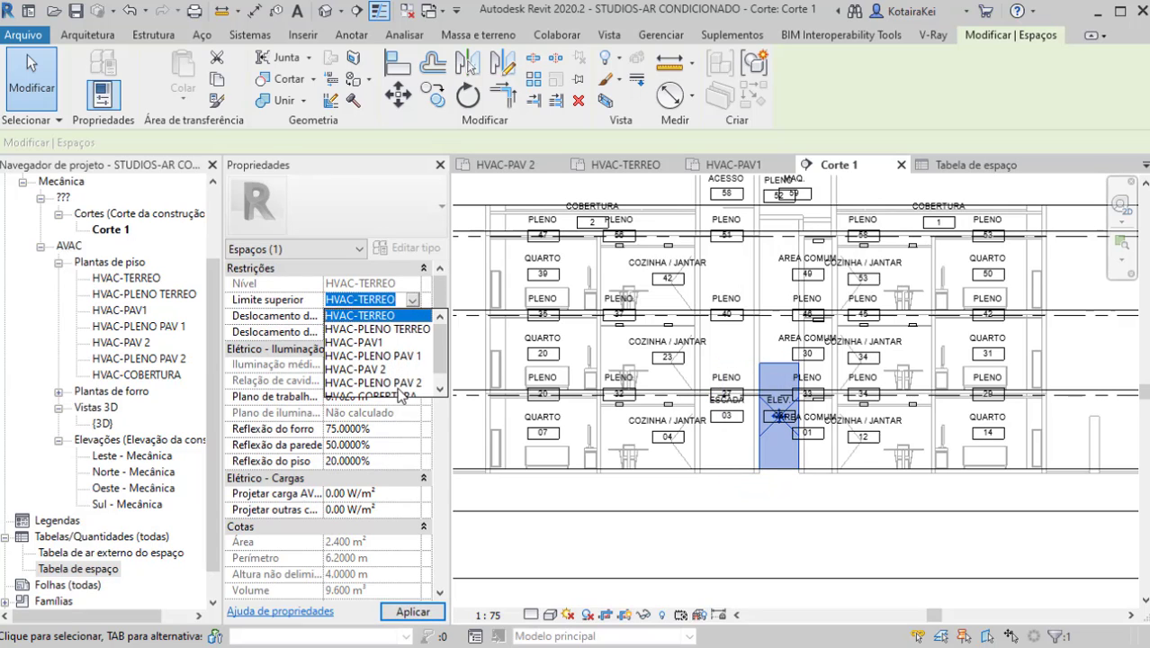
click(400, 395)
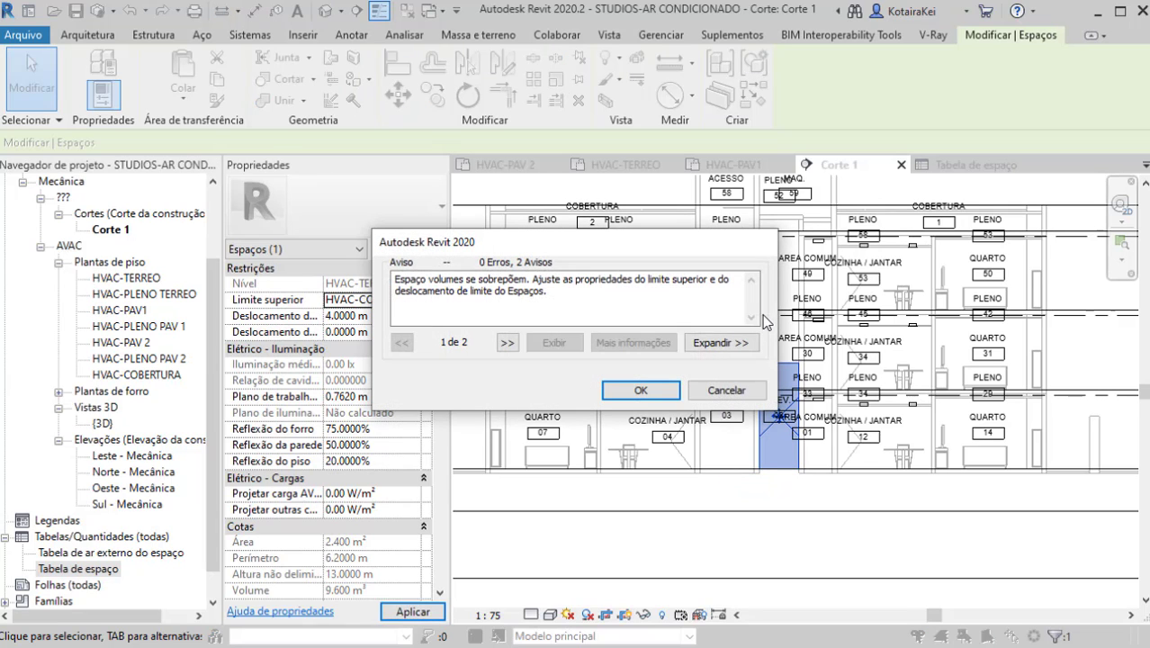
click(640, 391)
Step: Lower the top of the ELEV. 02 space to the underside of the elevator shaft slab, an upper offset of about 0.43 m
middle_drag(770, 260, 699, 349)
drag(709, 227, 707, 321)
scroll(702, 339, up, 2)
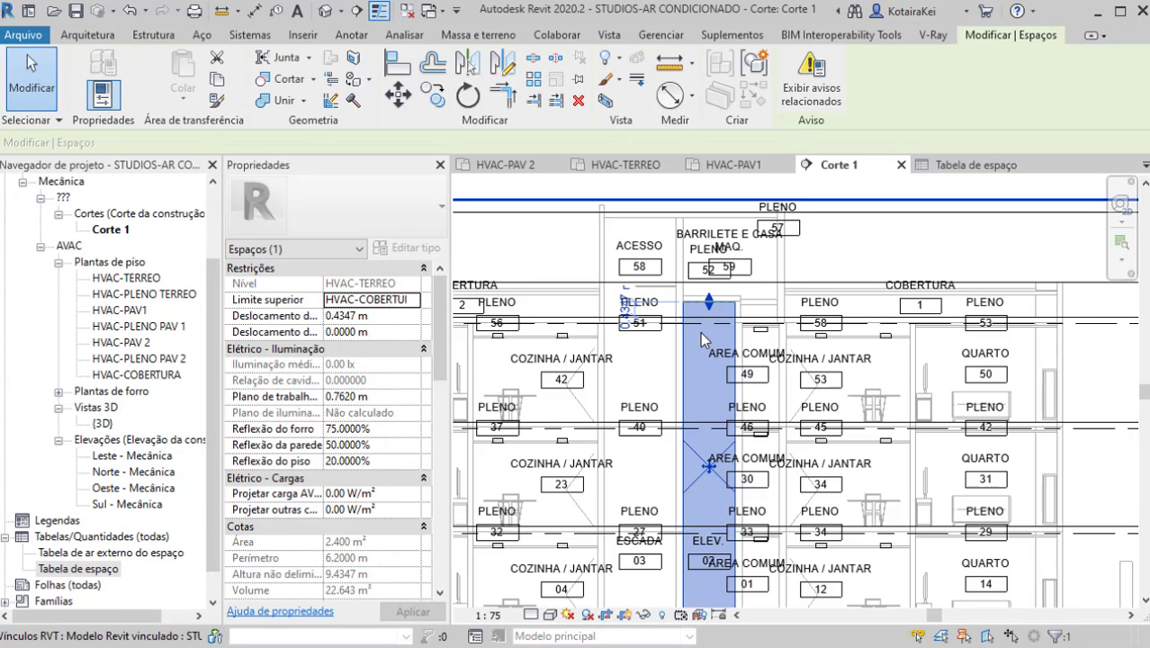
scroll(706, 317, up, 3)
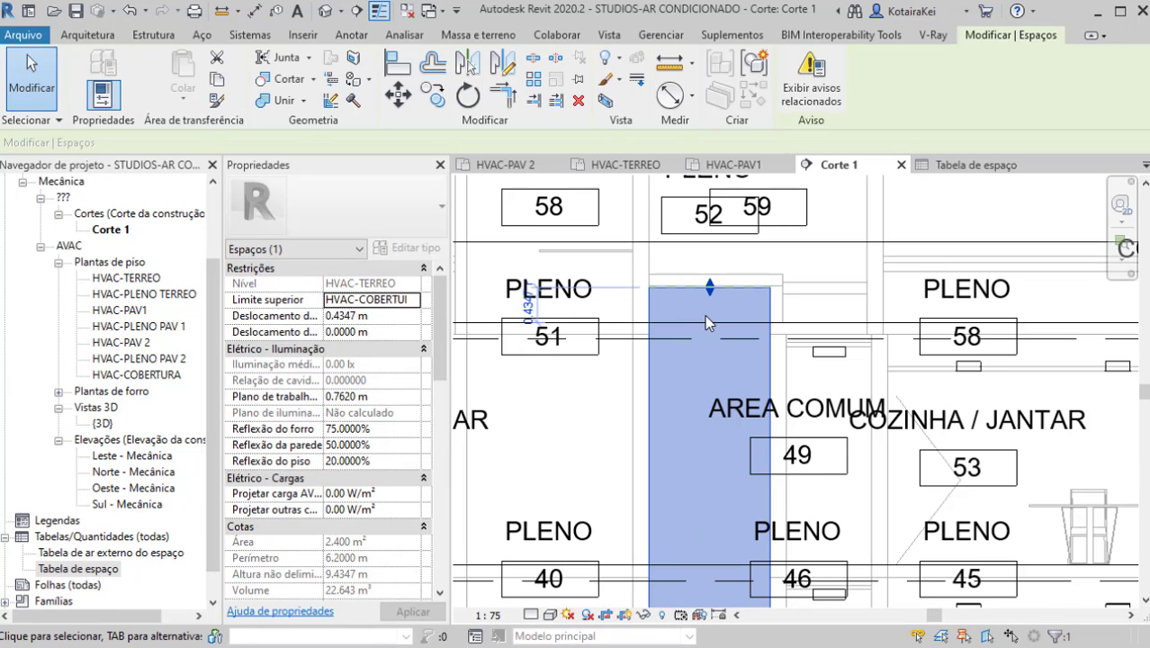
Step: Set the upper limit offset of the ELEV. 02 space to 0.45 m
click(341, 318)
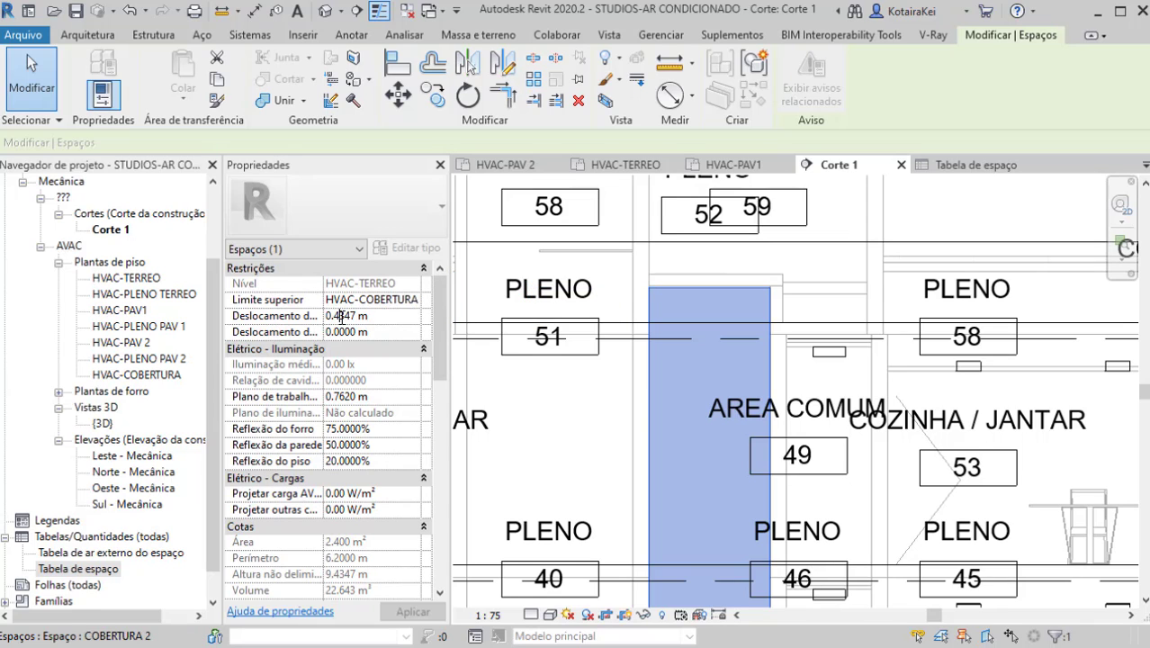
text(500)
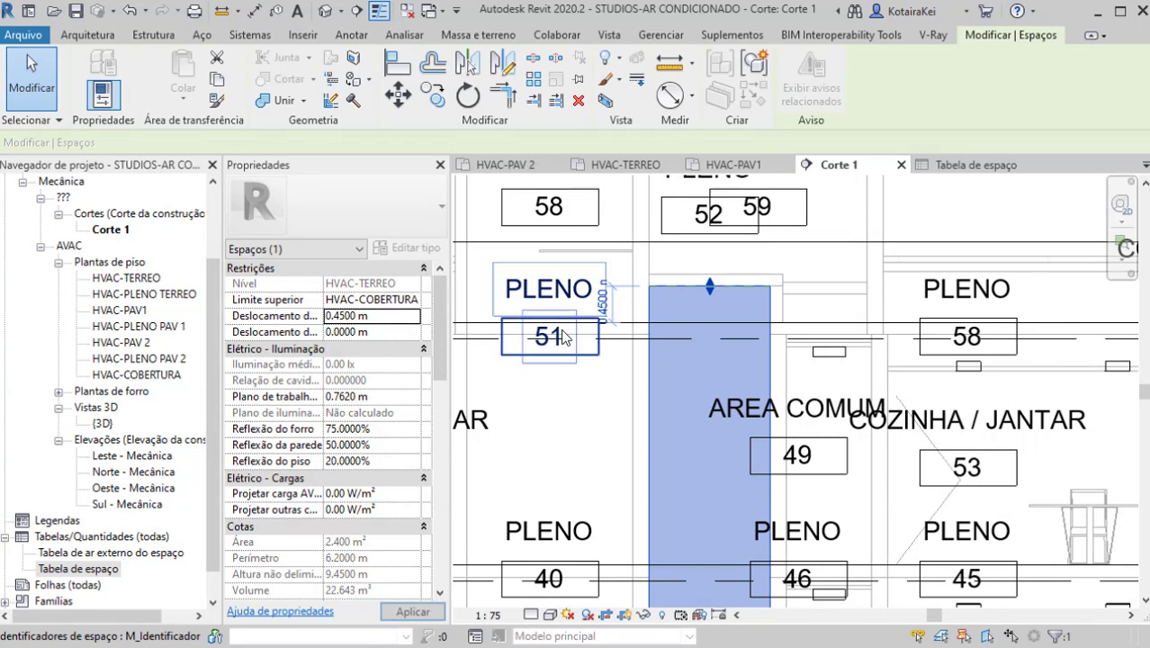
middle_drag(720, 593, 798, 423)
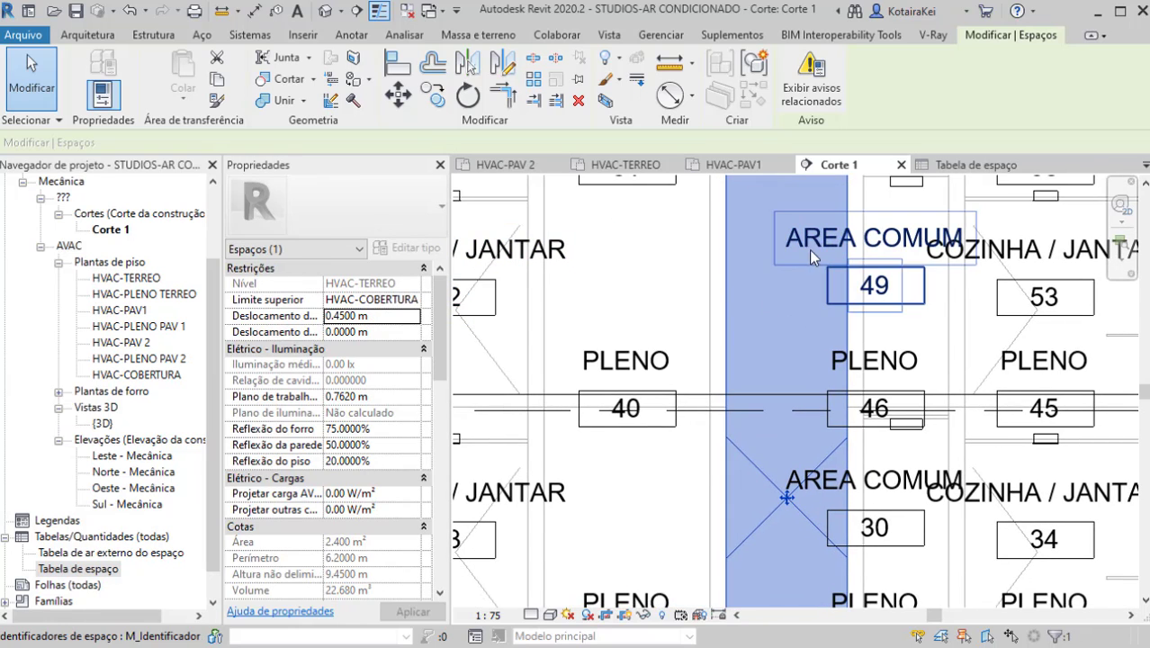
scroll(769, 326, down, 5)
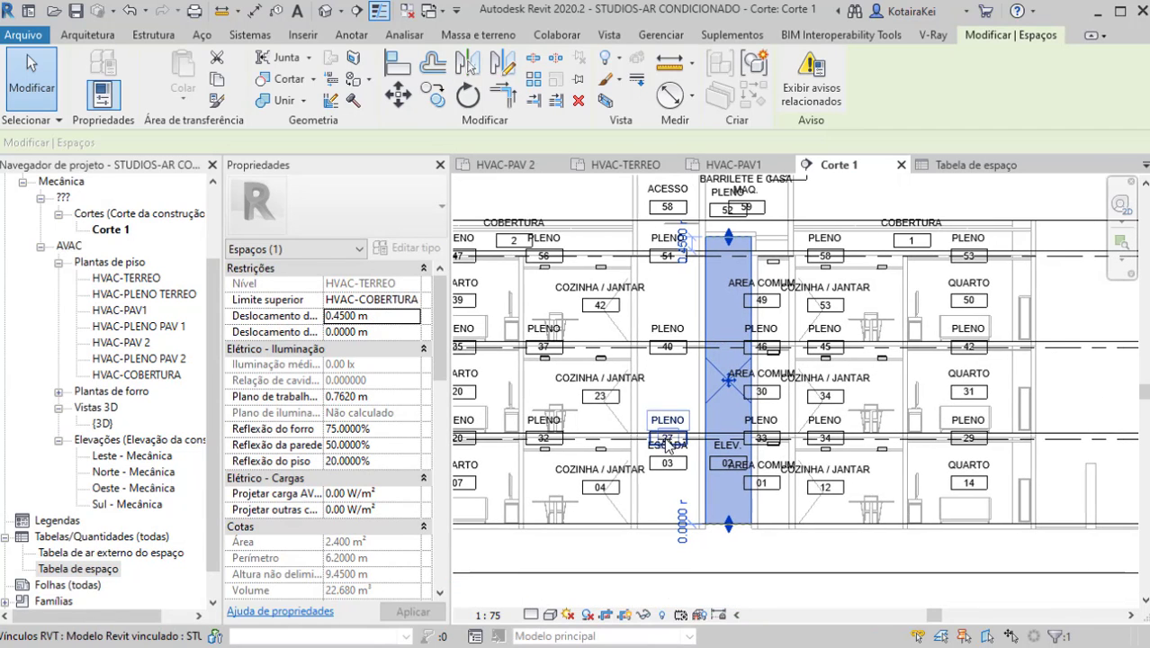
Step: Delete the PLENO 27 space directly above ESCADA 03 in the Corte 1 section
scroll(673, 440, up, 3)
scroll(672, 441, up, 2)
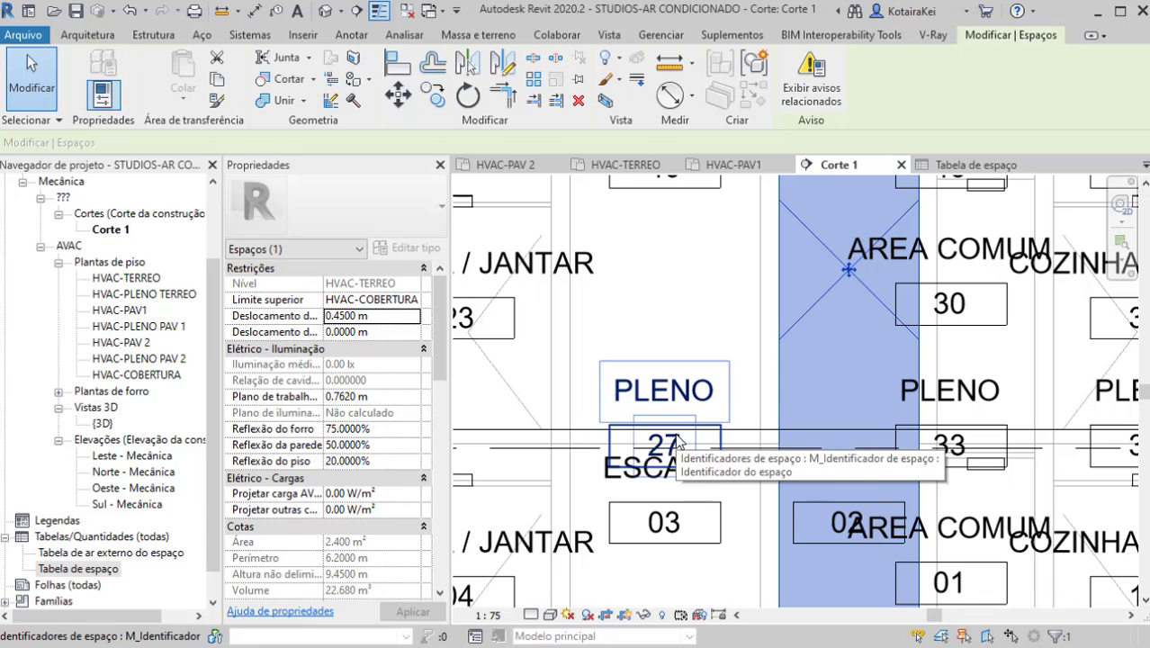
key(Escape)
scroll(690, 442, down, 1)
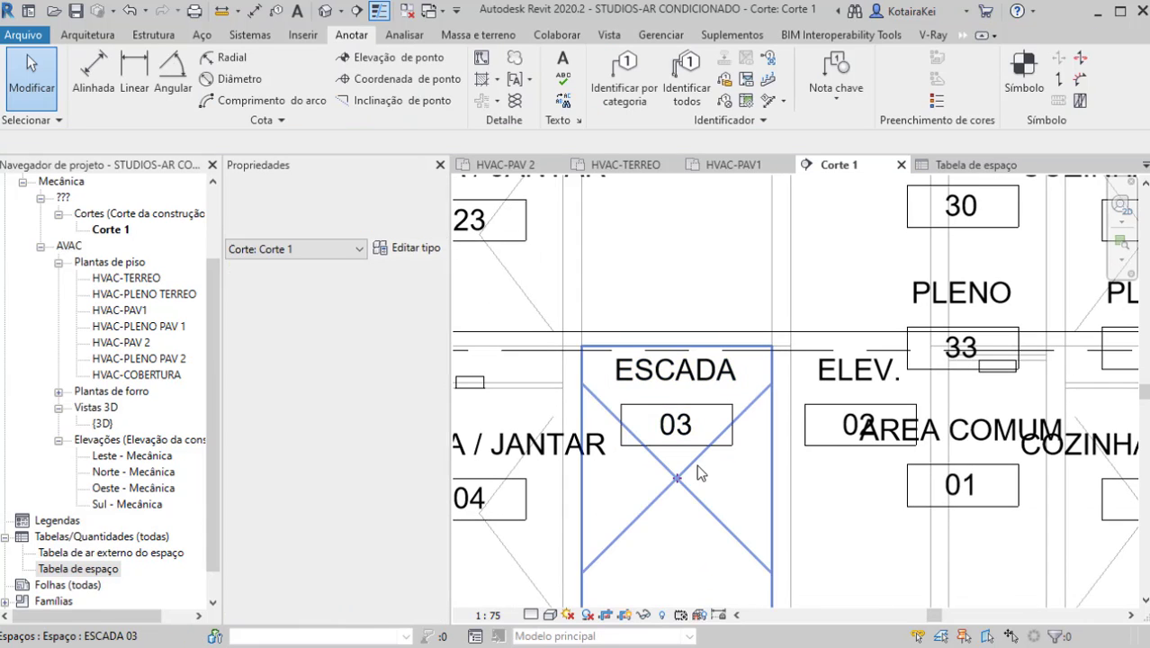
Step: Stretch the top of the ESCADA 03 space upward to an upper offset of about 9.05 m and dismiss the overlap warnings
click(693, 469)
scroll(662, 495, down, 3)
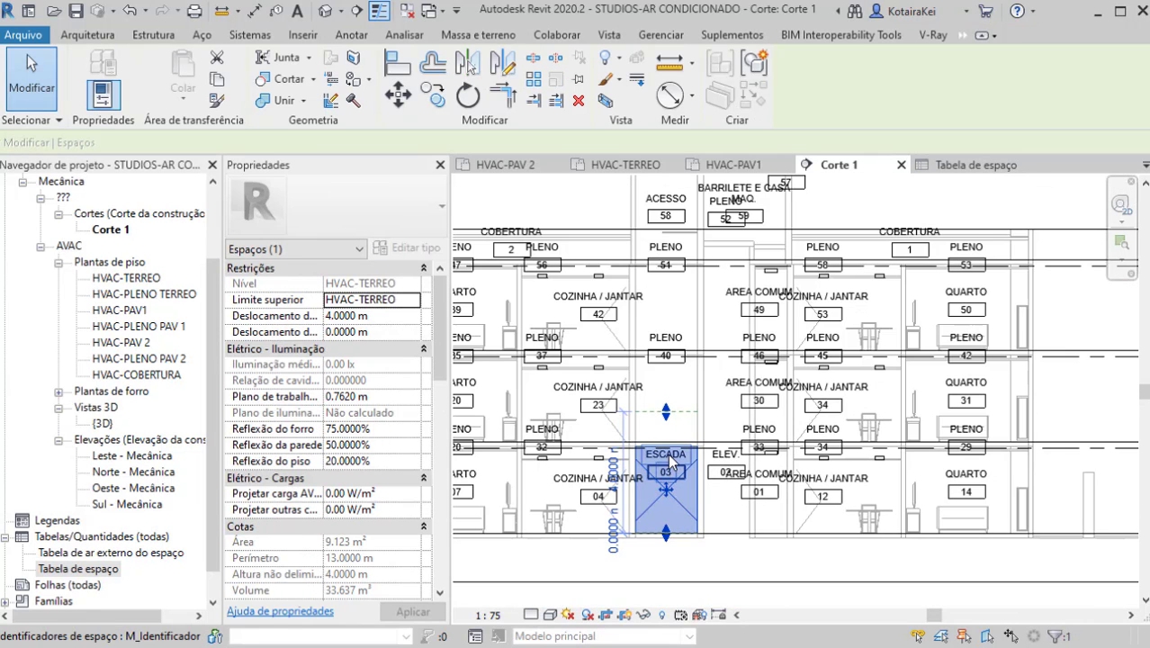
scroll(675, 436, up, 1)
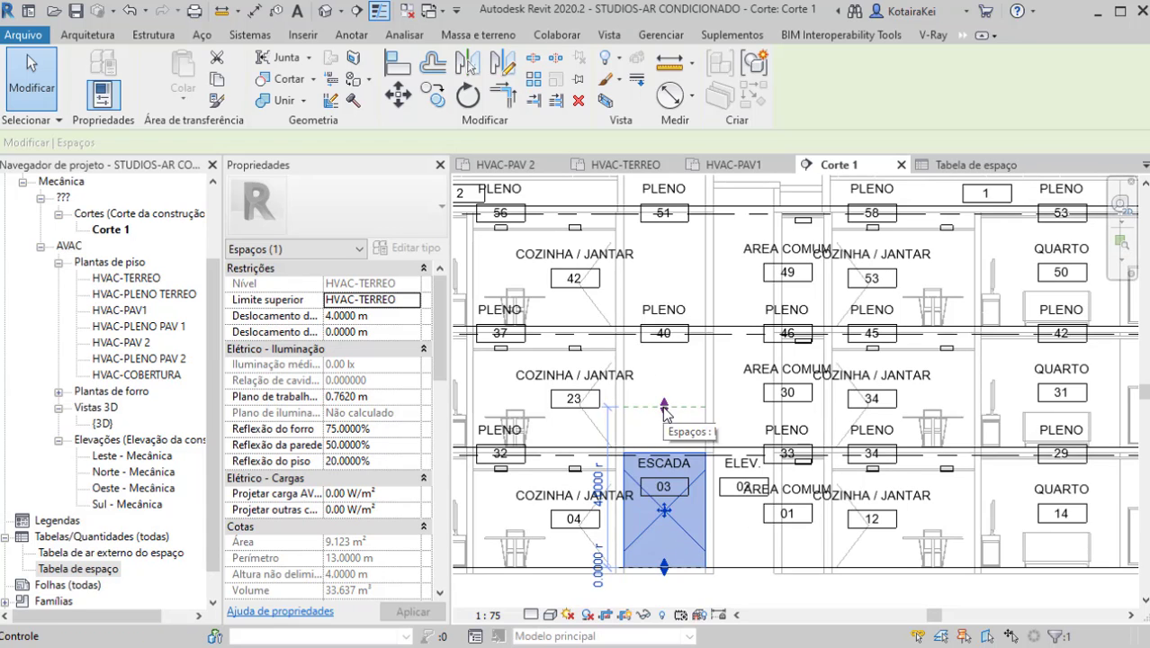
mouse_move(664, 412)
mouse_down()
mouse_move(668, 241)
mouse_move(666, 419)
mouse_move(654, 412)
mouse_up()
drag(662, 356, 663, 309)
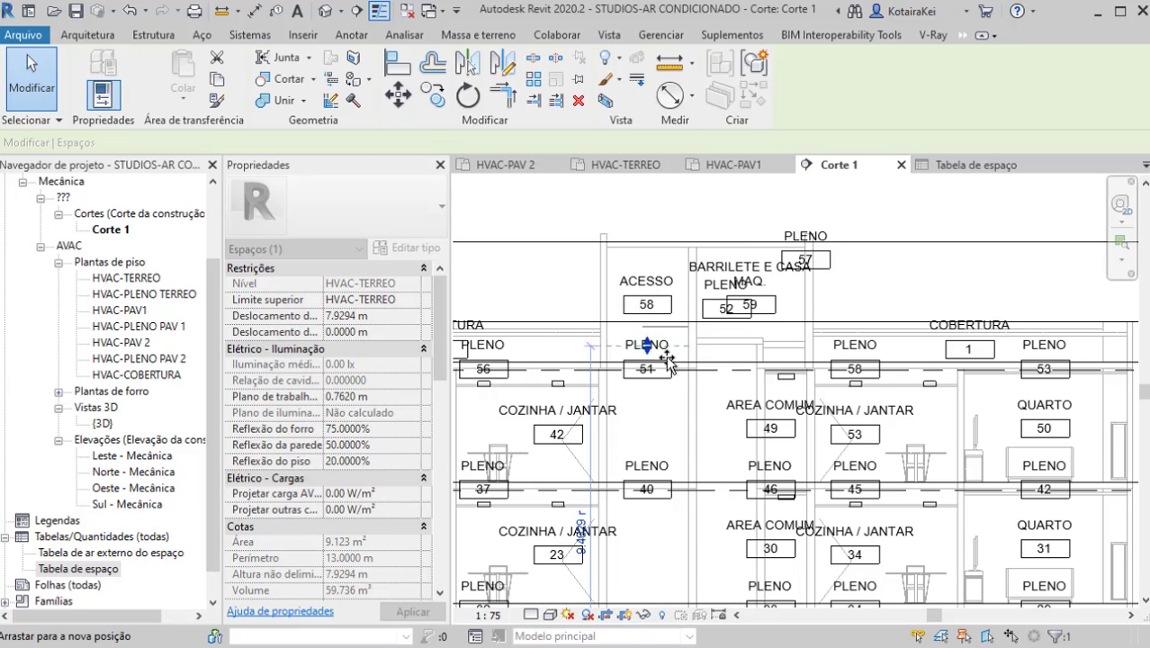
drag(668, 363, 669, 360)
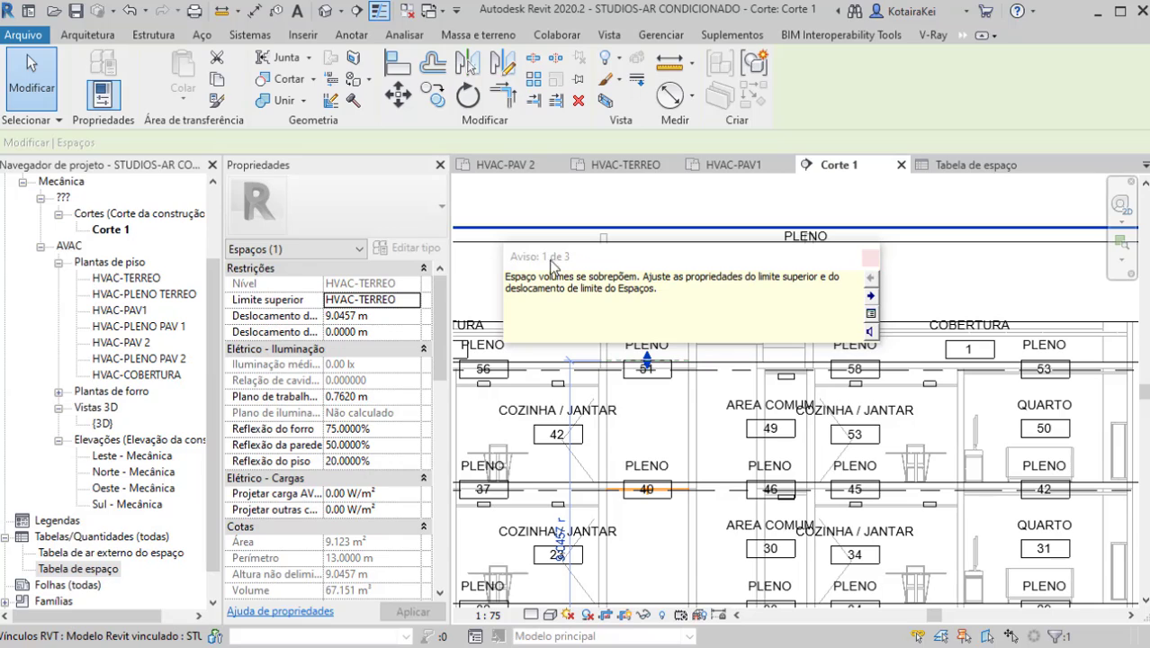
click(869, 258)
Step: Set the upper limit of the ESCADA 03 space to HVAC-COBERTURA with an upper offset of 0 m
click(411, 301)
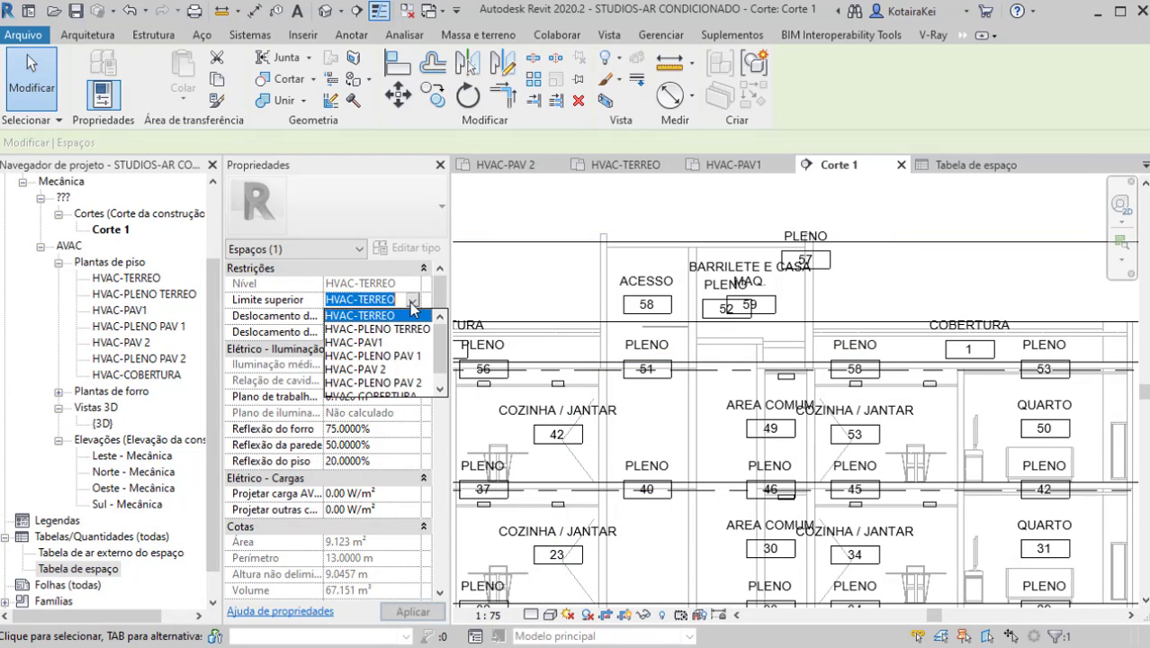
click(397, 395)
click(381, 317)
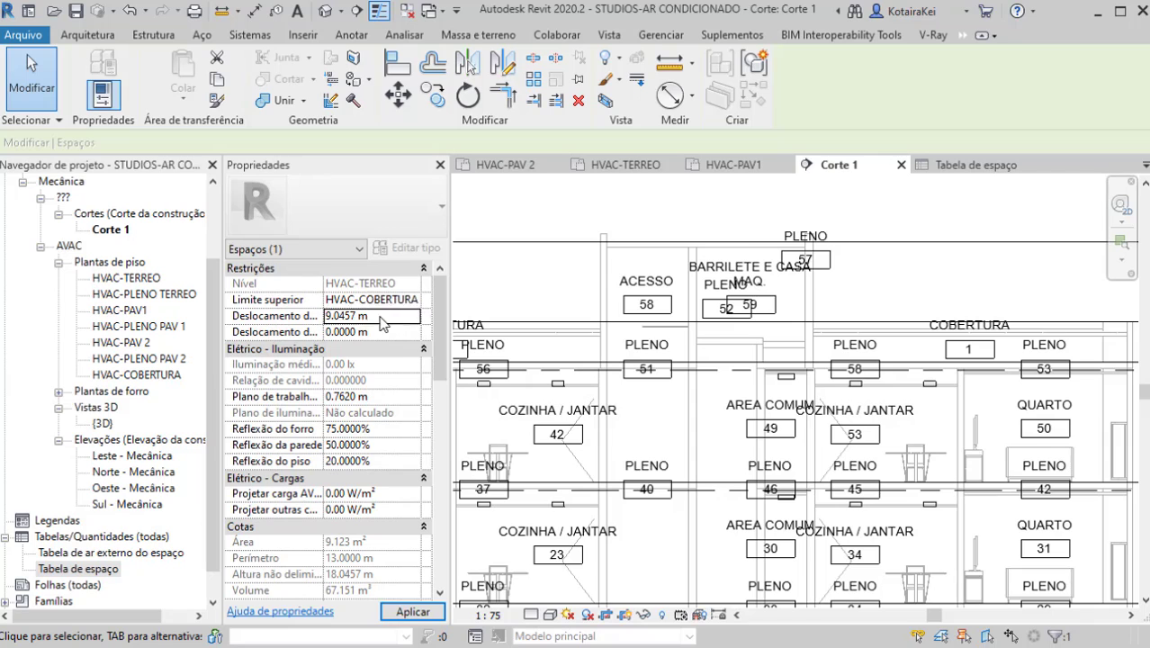
middle_drag(662, 441, 664, 409)
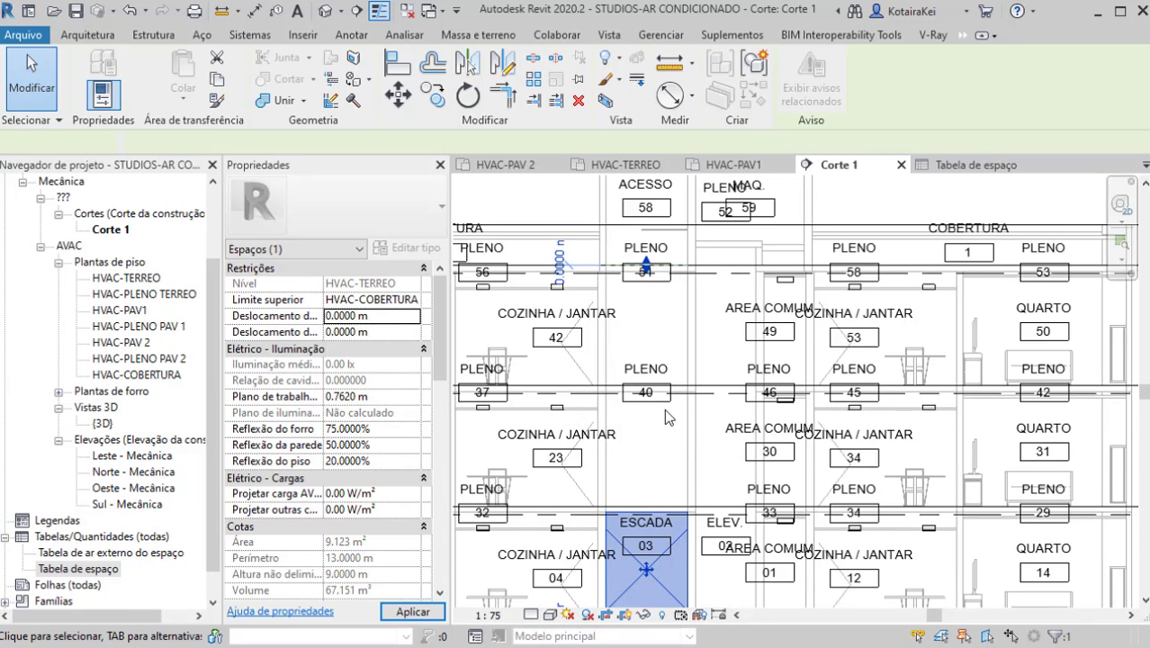
Step: Delete the PLENO spaces 40 and 51 stacked above ESCADA 03 in Corte 1
scroll(664, 409, up, 2)
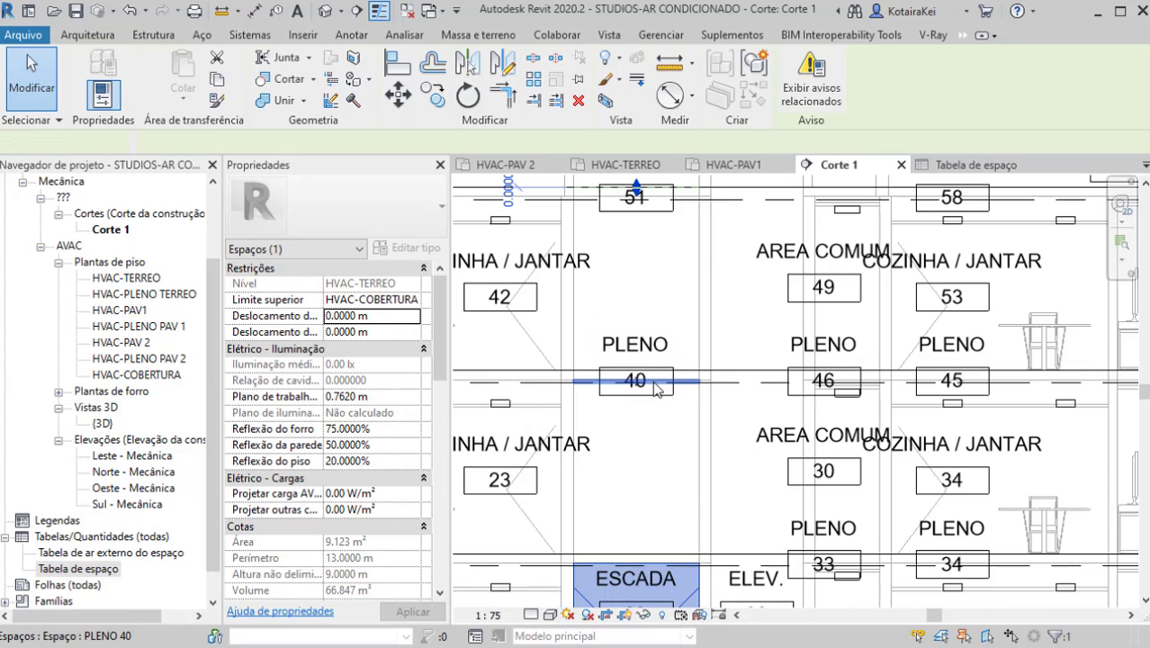
key(Delete)
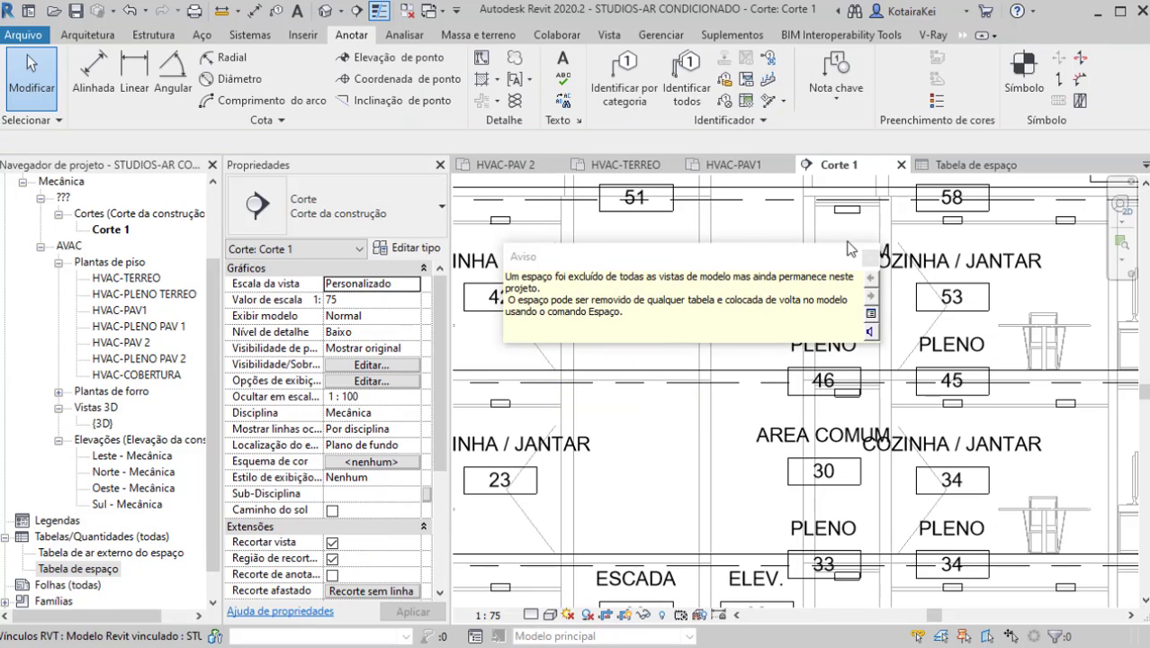
middle_drag(872, 292, 838, 424)
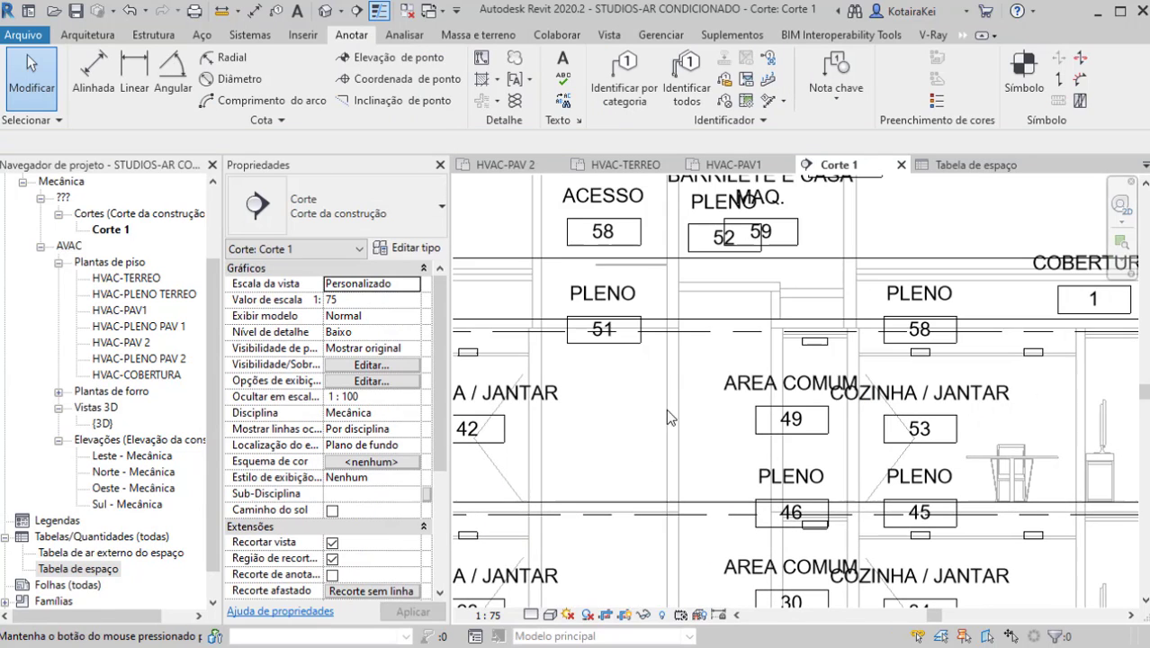
click(639, 330)
key(Delete)
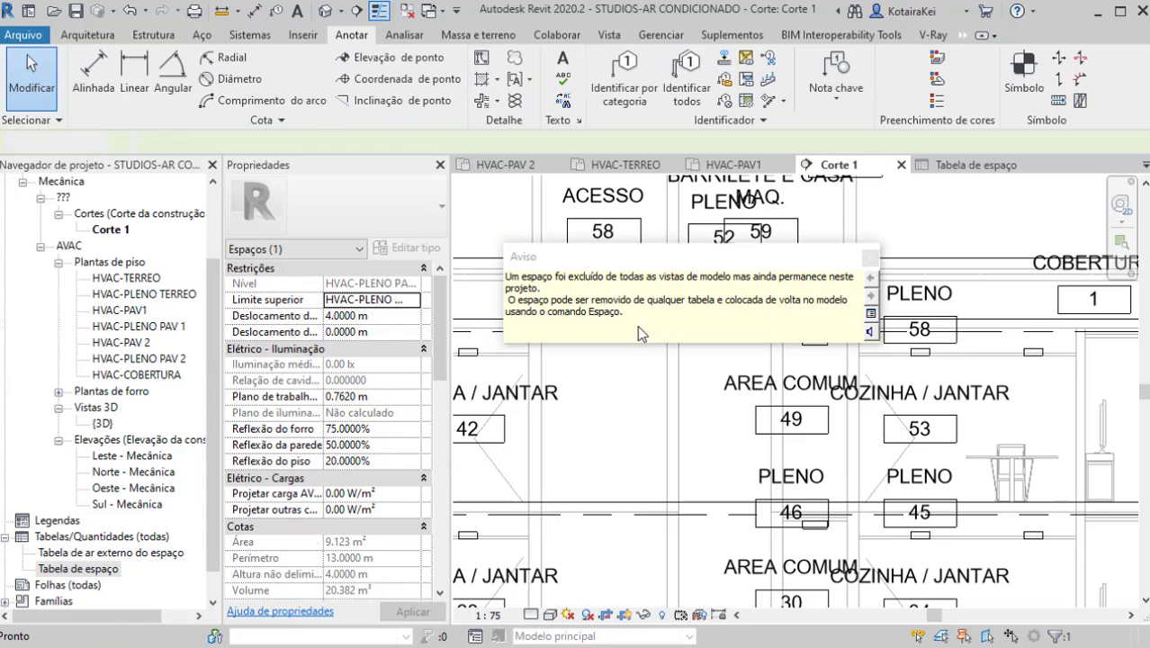
scroll(630, 302, down, 2)
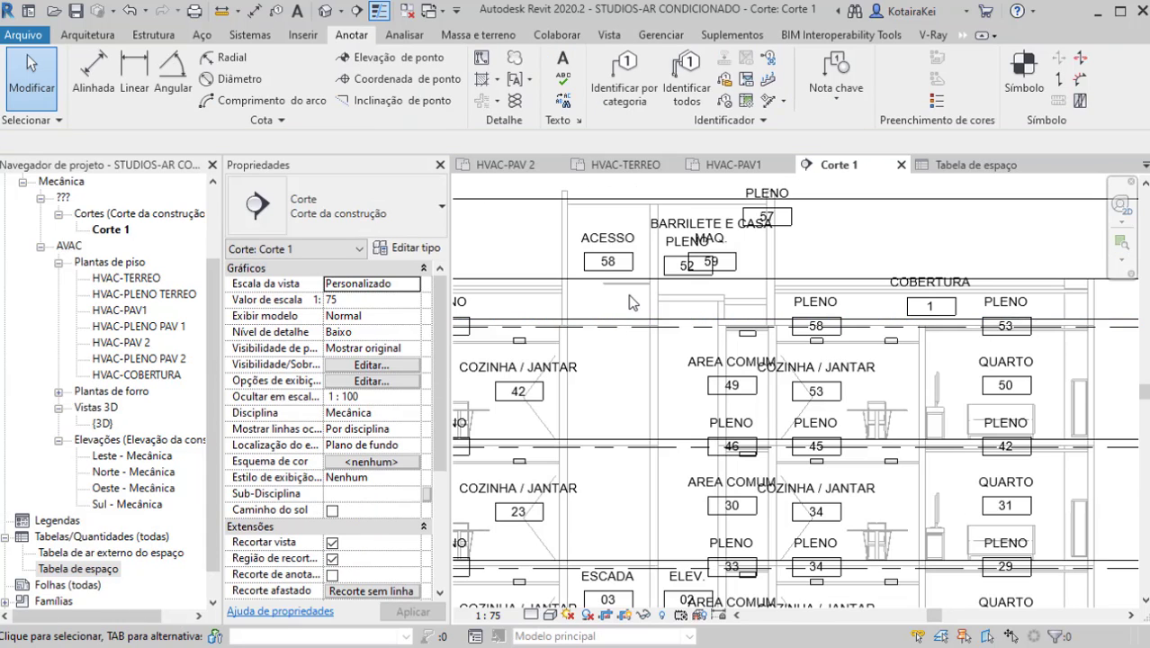
middle_drag(643, 413, 684, 287)
scroll(644, 410, down, 1)
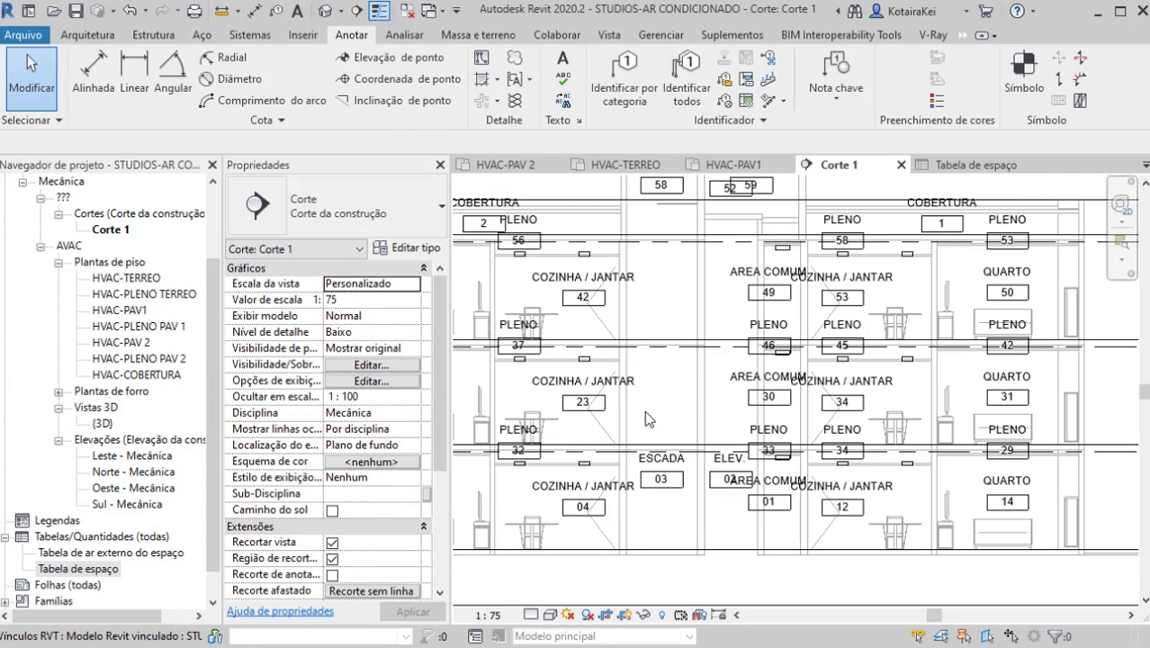
scroll(644, 410, down, 2)
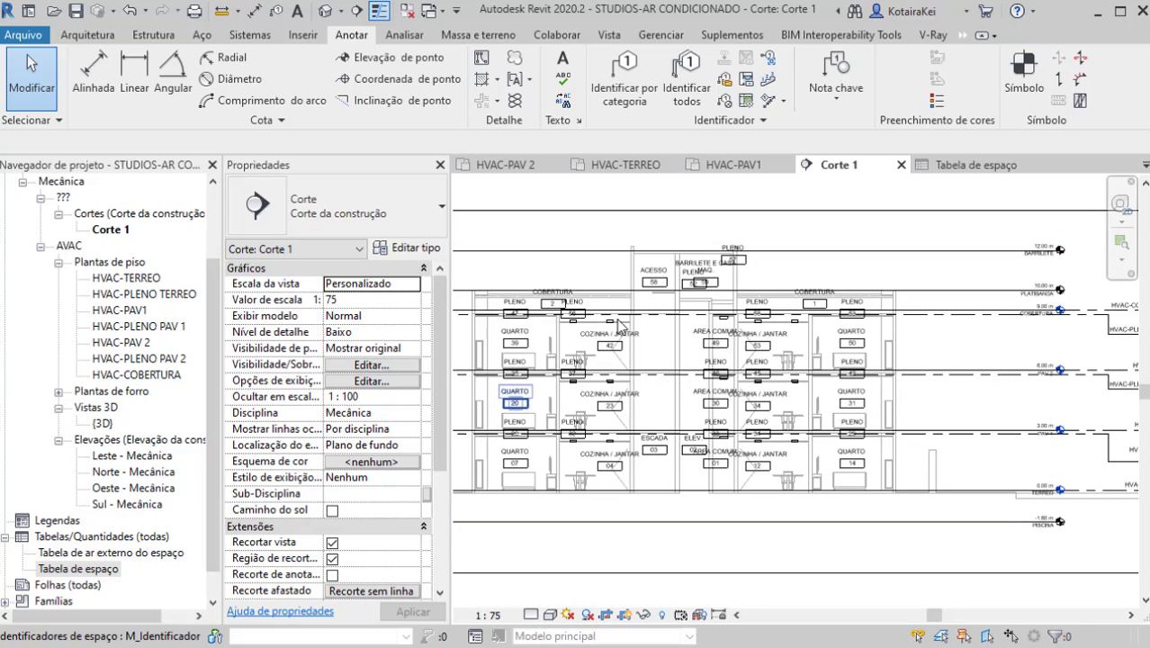
Step: Delete the unplaced PLENO spaces from the Tabela de espaço schedule and confirm the removal of their tags
click(975, 164)
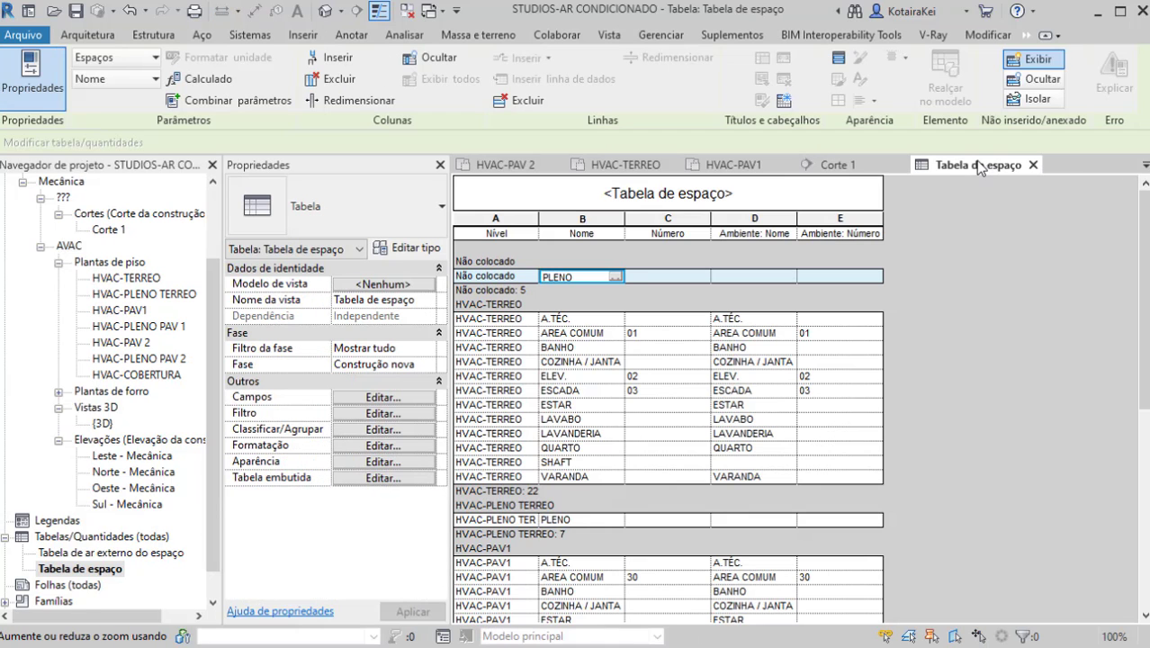
click(694, 280)
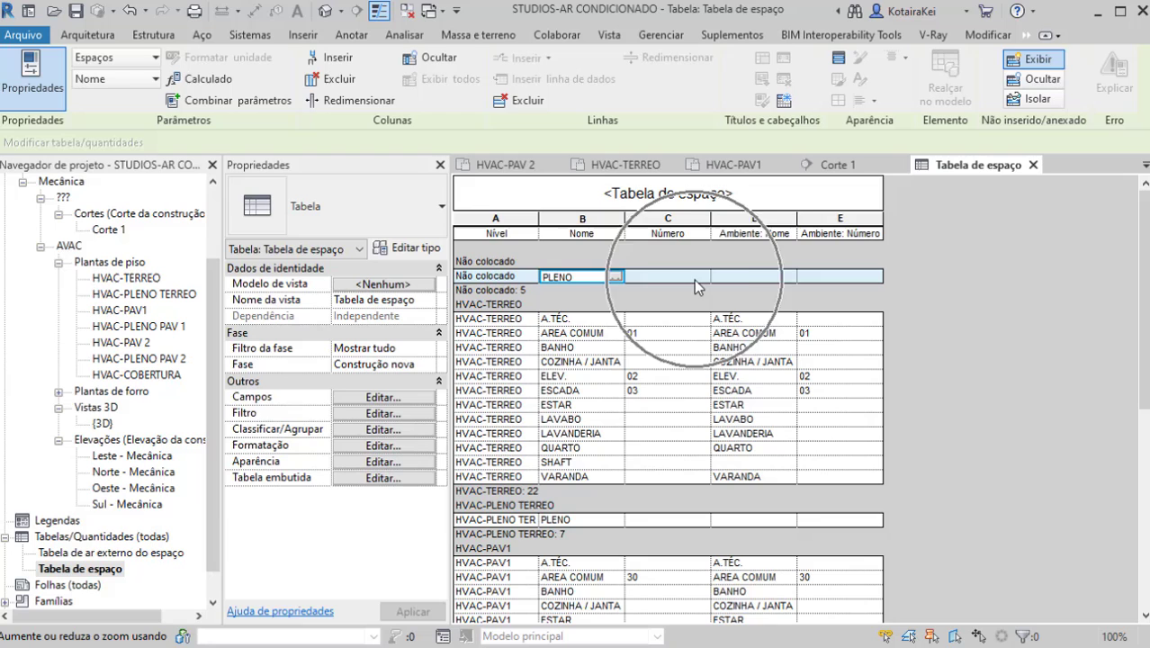
click(518, 101)
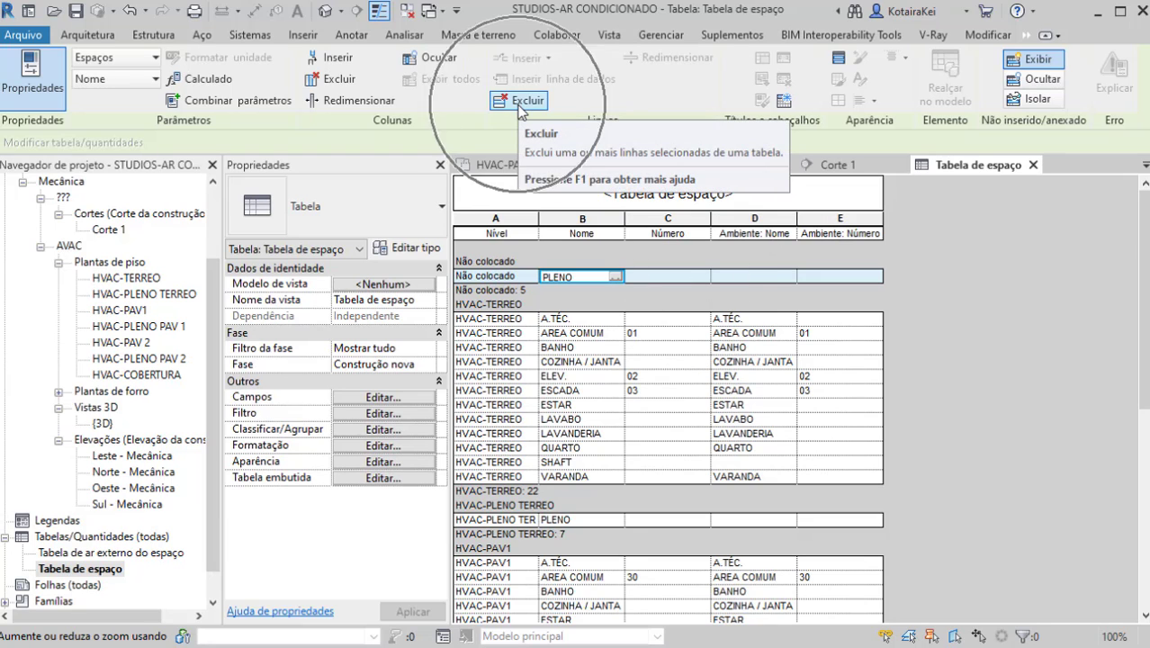
click(678, 281)
click(525, 103)
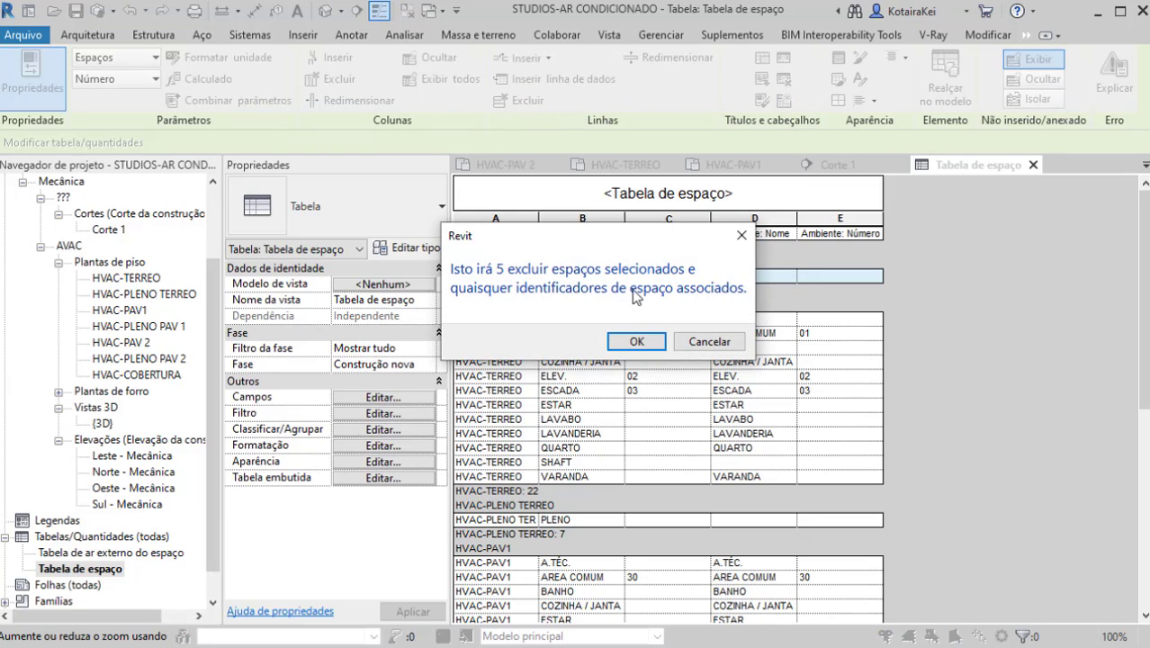
key(Return)
Step: Turn on Itemizar cada instância in the sorting and grouping settings of the space schedule
scroll(631, 359, down, 8)
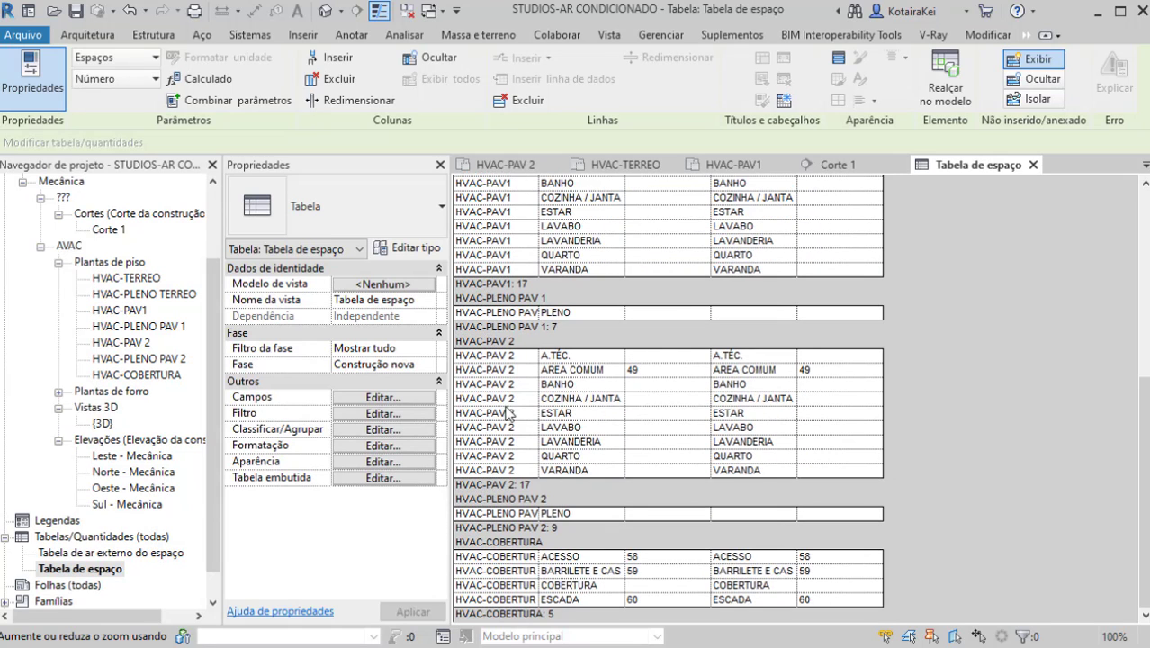
click(397, 398)
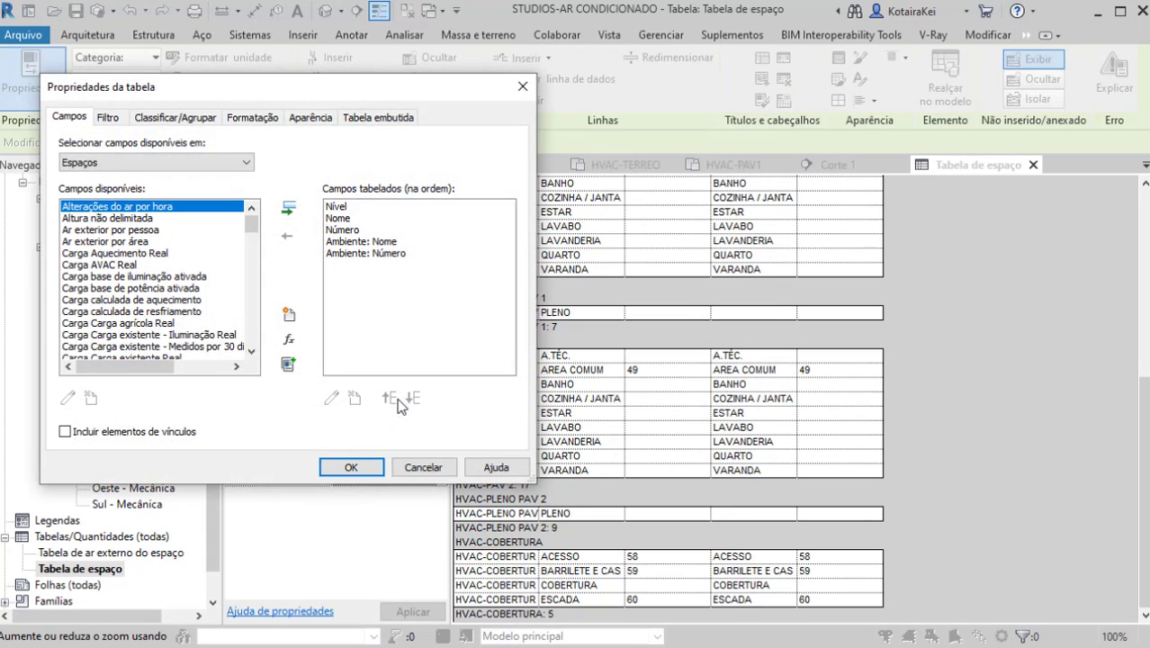
click(191, 118)
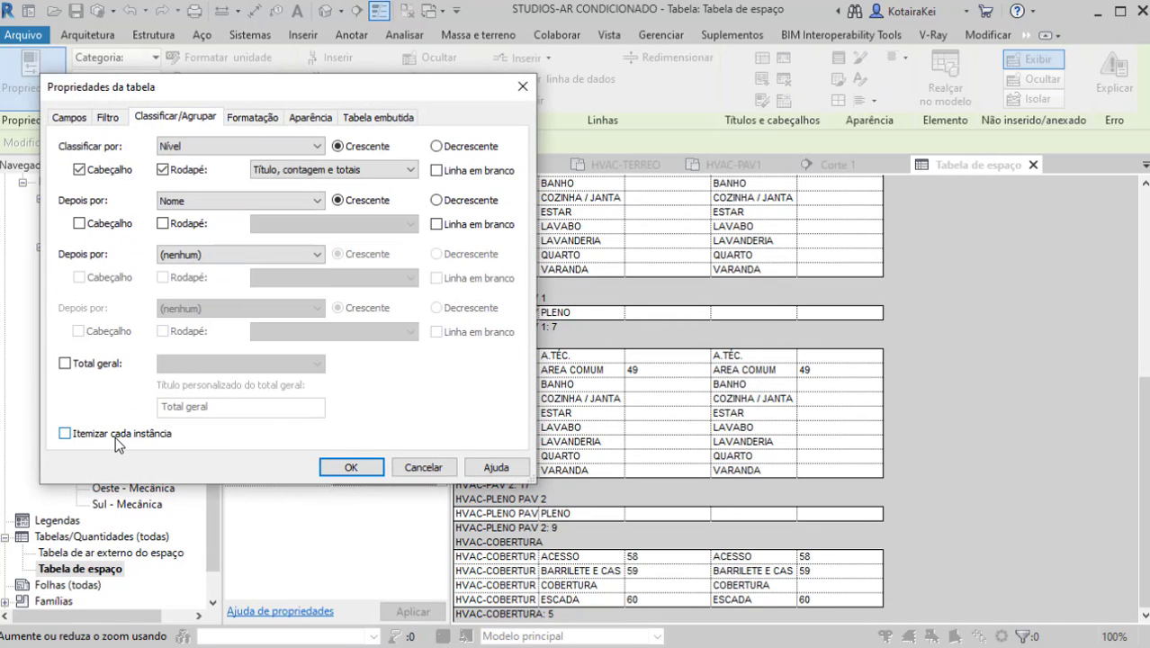
click(350, 468)
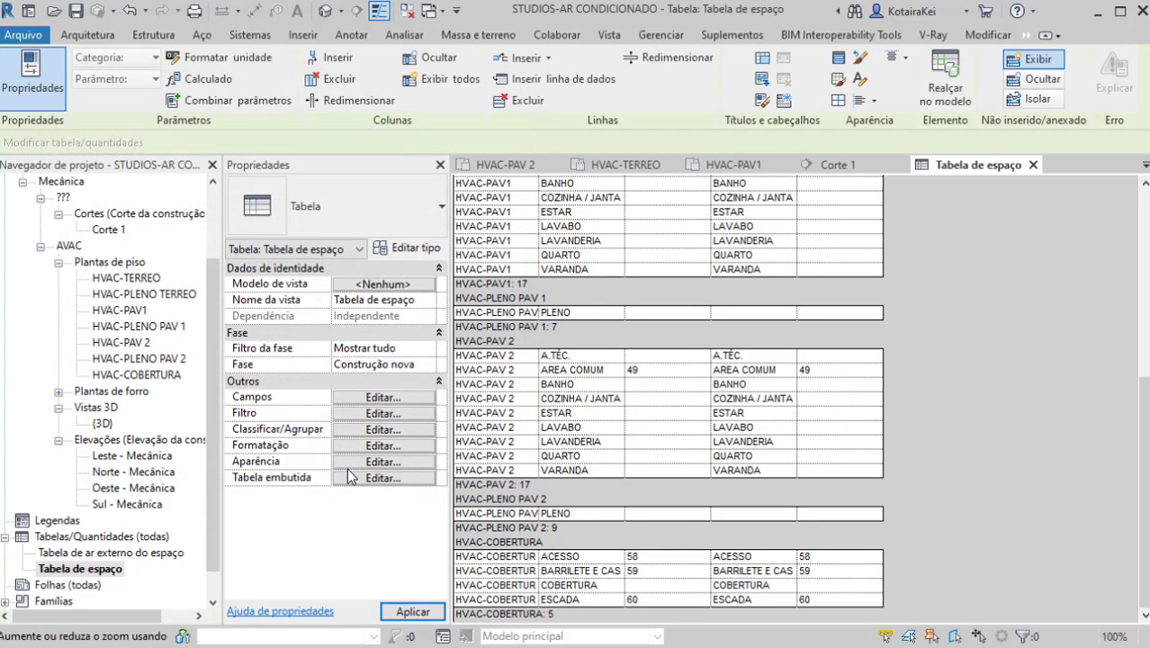
Step: Review the itemized spaces of every level in the schedule and save the project
scroll(720, 405, up, 20)
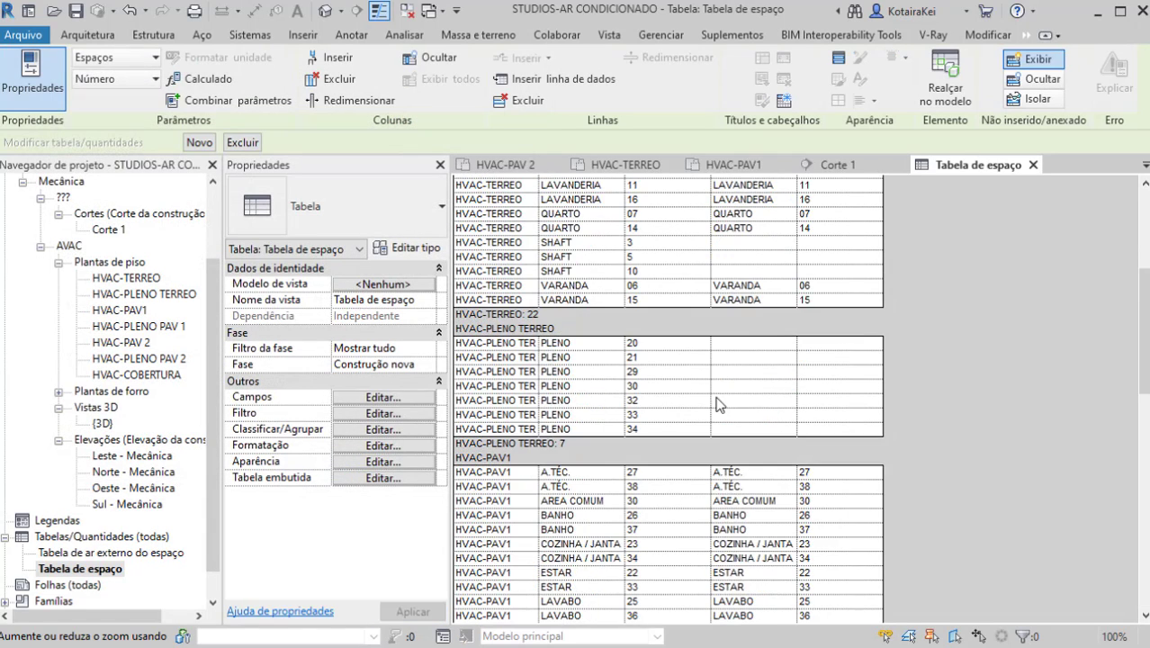
scroll(719, 405, down, 5)
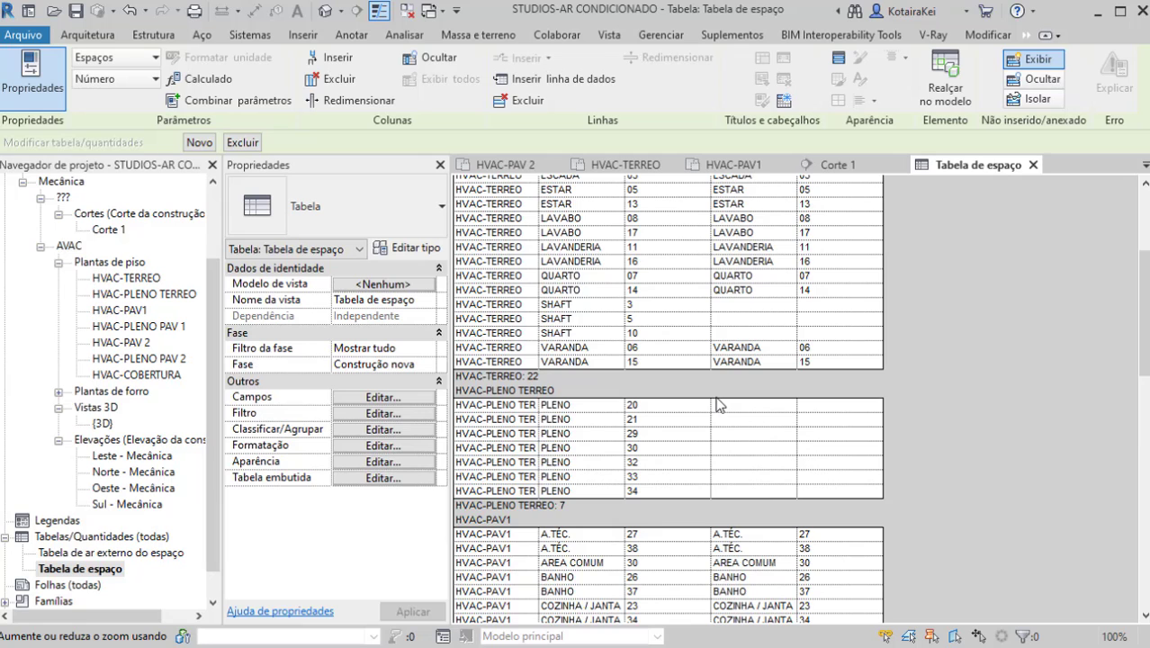
scroll(719, 405, down, 6)
scroll(719, 404, down, 10)
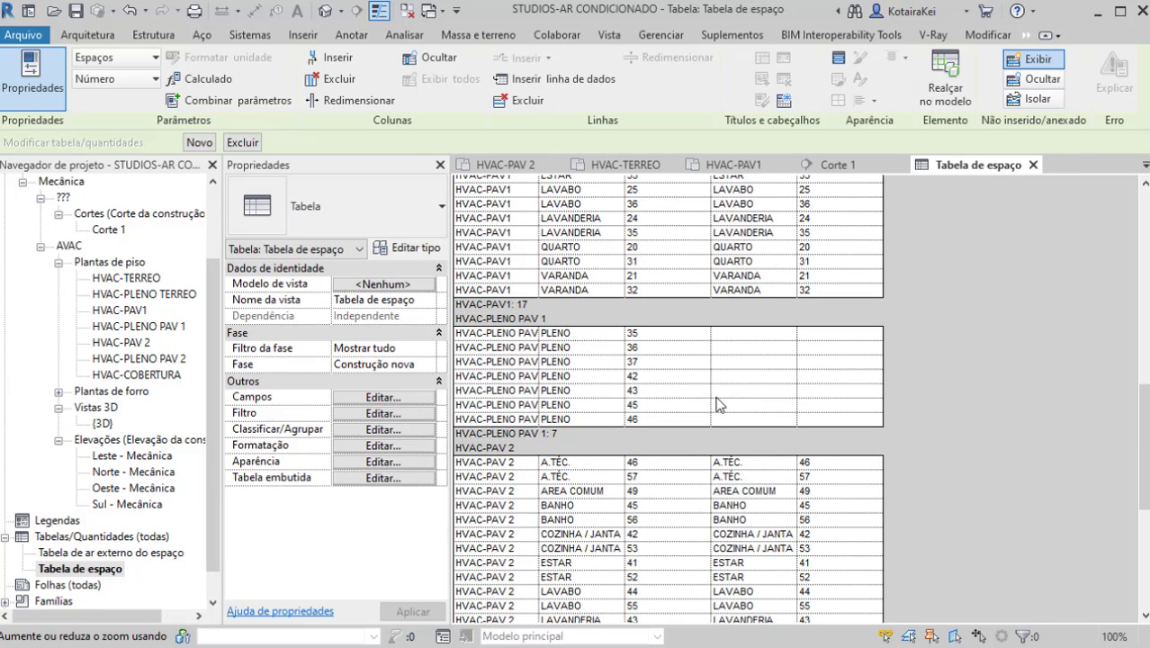
scroll(717, 404, down, 2)
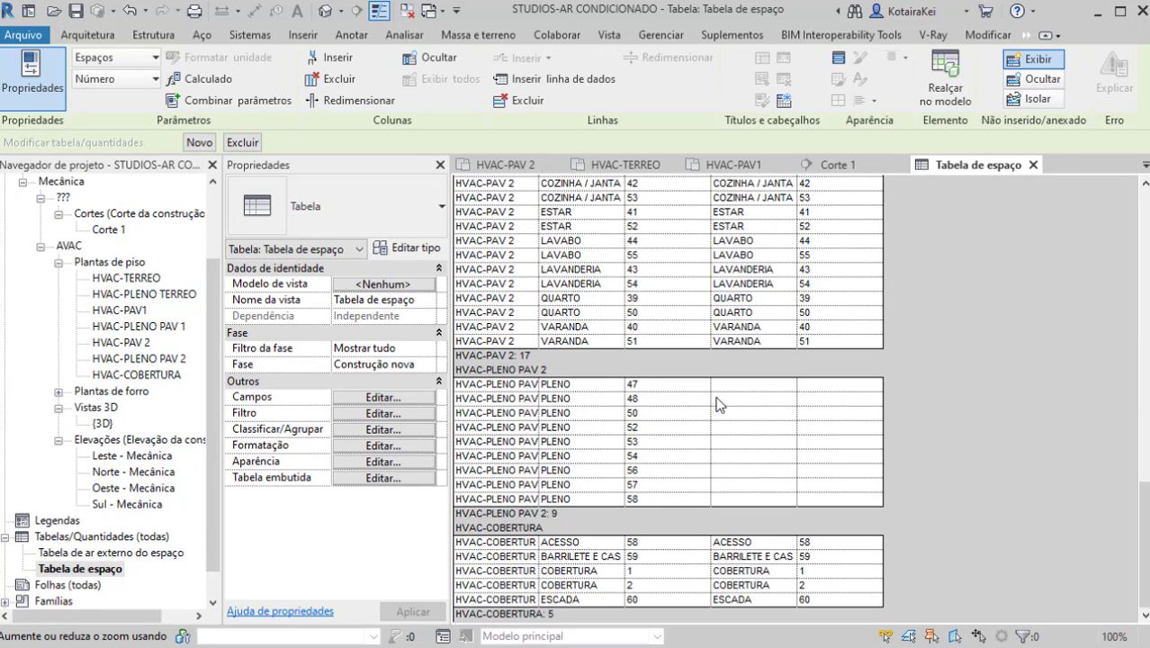
key(ctrl+s)
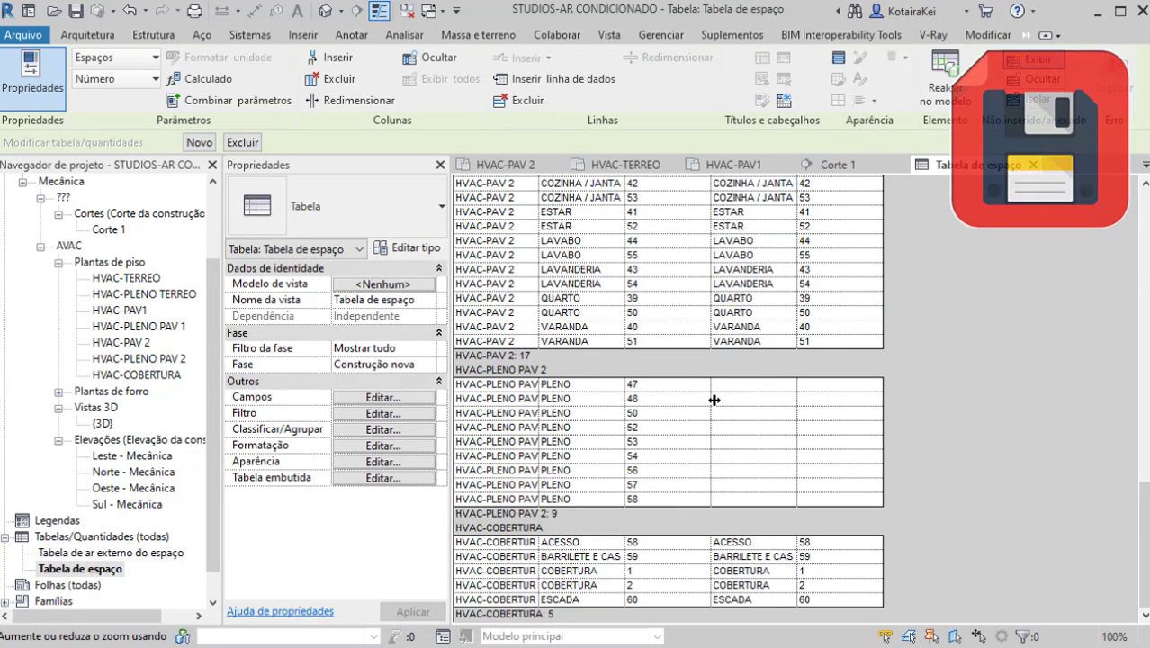